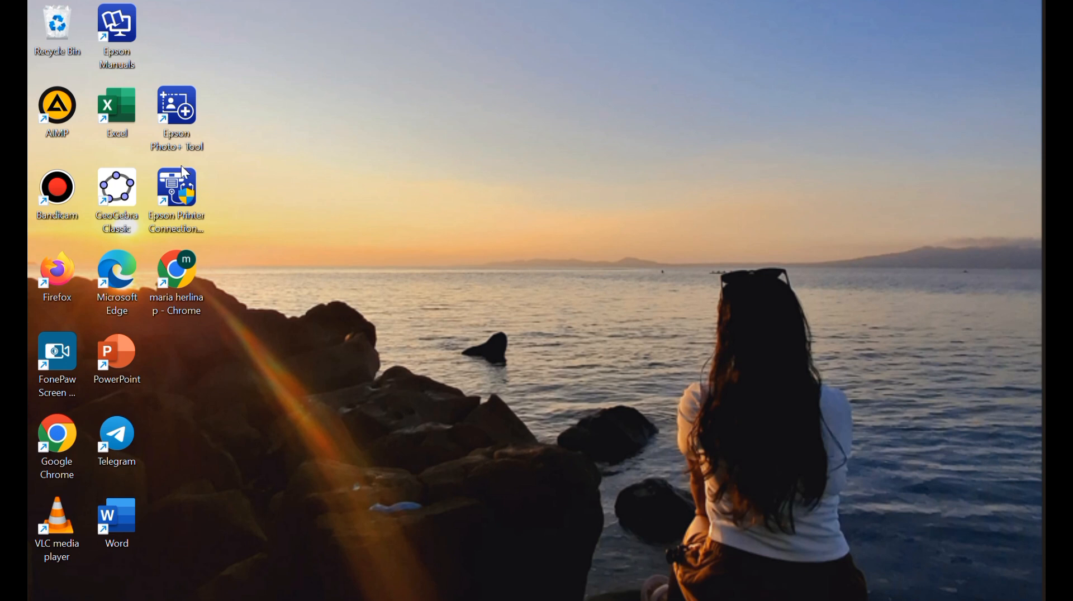
Launch GeoGebra Classic and dismiss the list of perspectives to get an empty graphics view.
{"action": "double_click", "coordinate": [119, 193]}
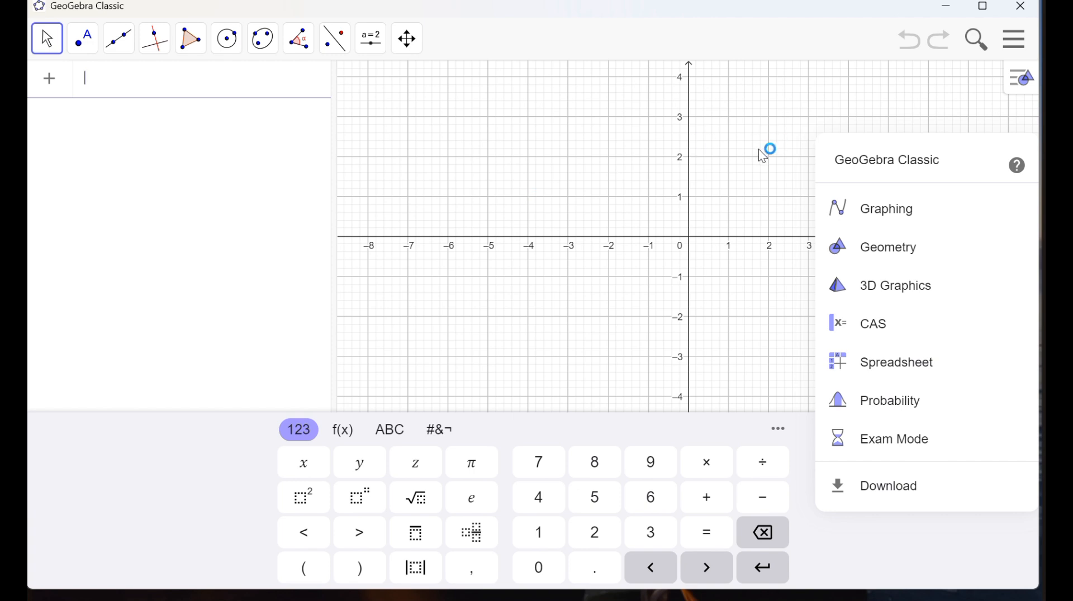
{"action": "left_click", "coordinate": [760, 165]}
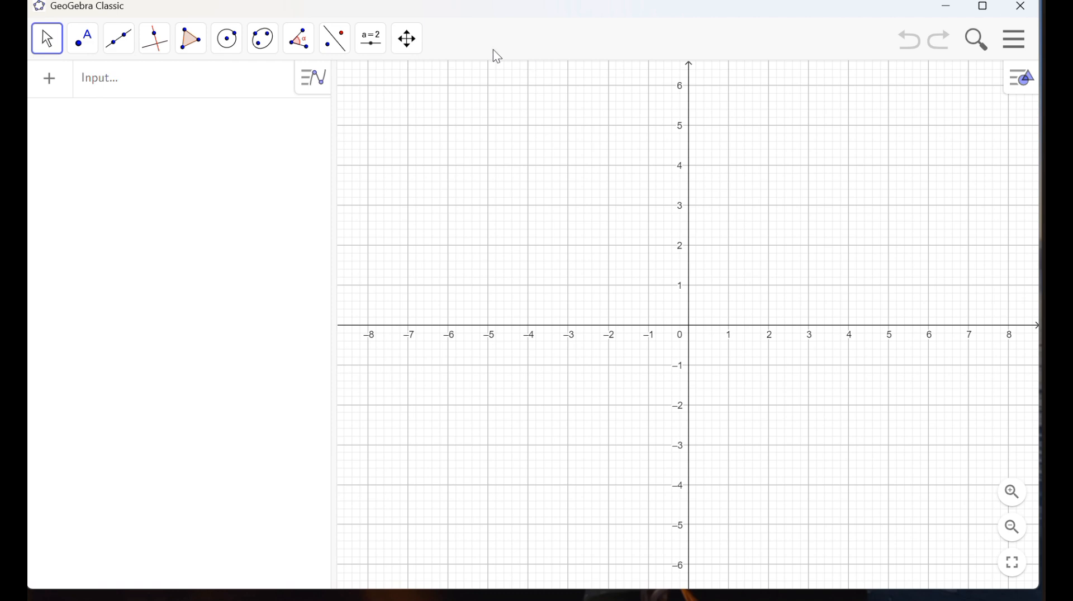
Draw a triangle ABC with the Polygon tool, using vertices (0, 0), (4, 0) and (2, 5).
{"action": "left_click", "coordinate": [201, 51]}
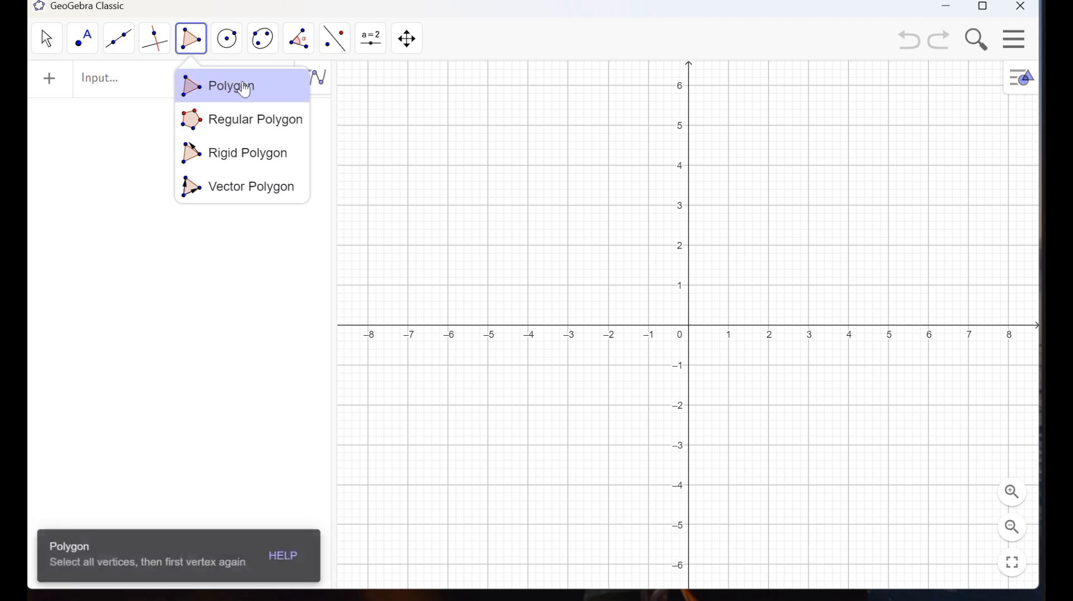
{"action": "left_click", "coordinate": [270, 93]}
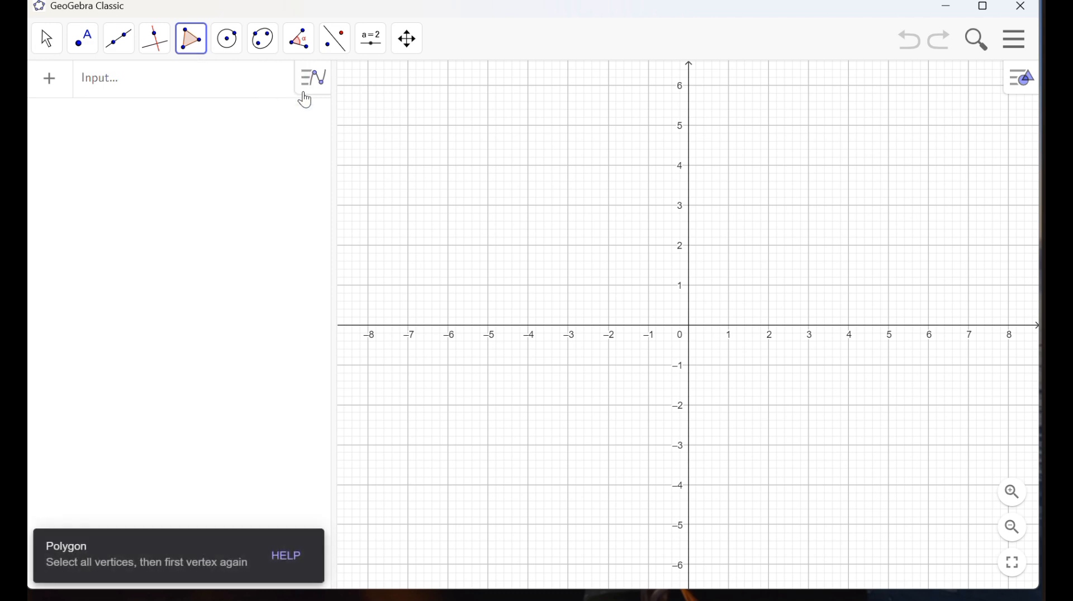
{"action": "left_click", "coordinate": [692, 334]}
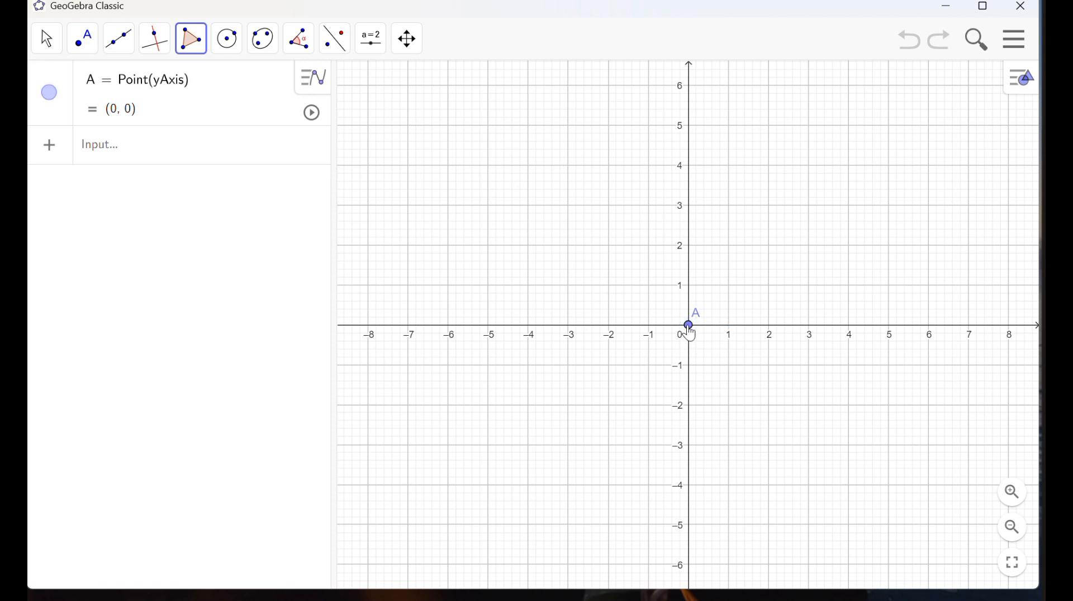
{"action": "left_click_drag", "start_coordinate": [690, 334], "coordinate": [861, 334]}
{"action": "mouse_move", "coordinate": [701, 334]}
{"action": "left_mouse_down"}
{"action": "mouse_move", "coordinate": [725, 331]}
{"action": "mouse_move", "coordinate": [689, 327]}
{"action": "left_mouse_up"}
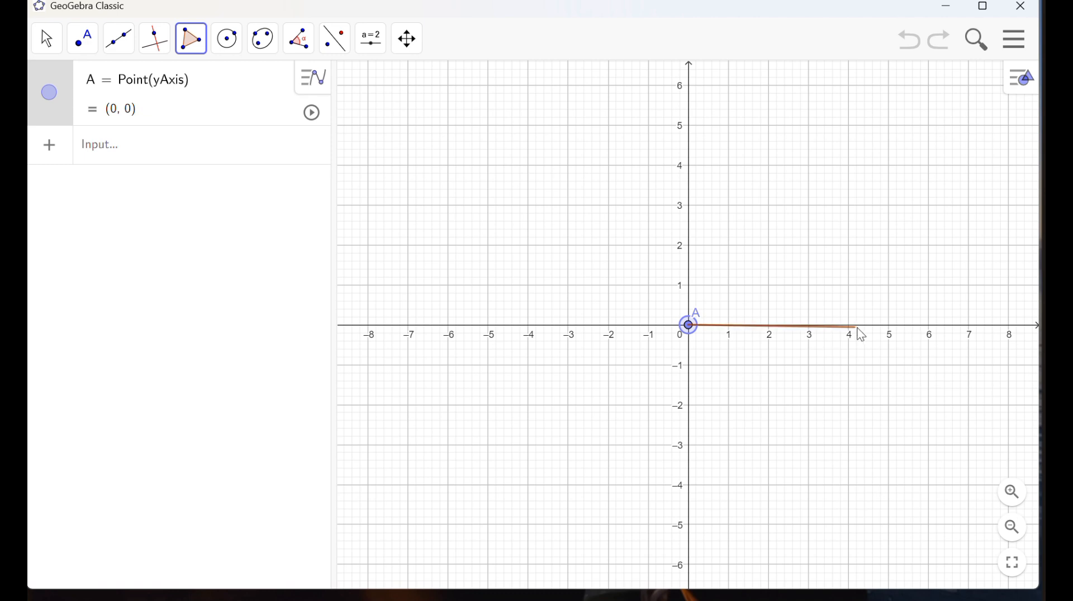
{"action": "left_click", "coordinate": [854, 334]}
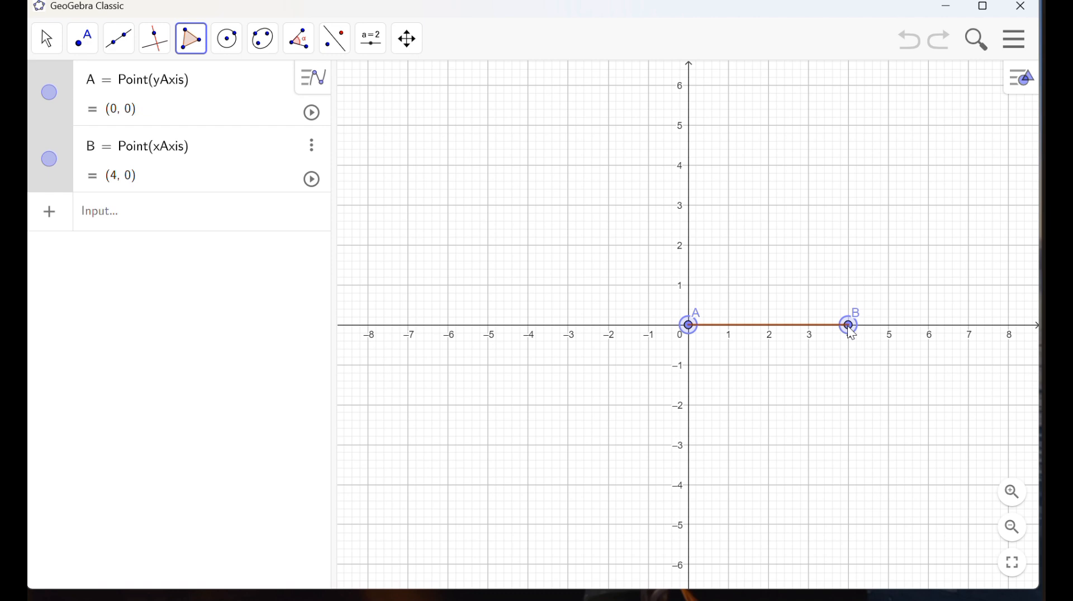
{"action": "left_click", "coordinate": [848, 326]}
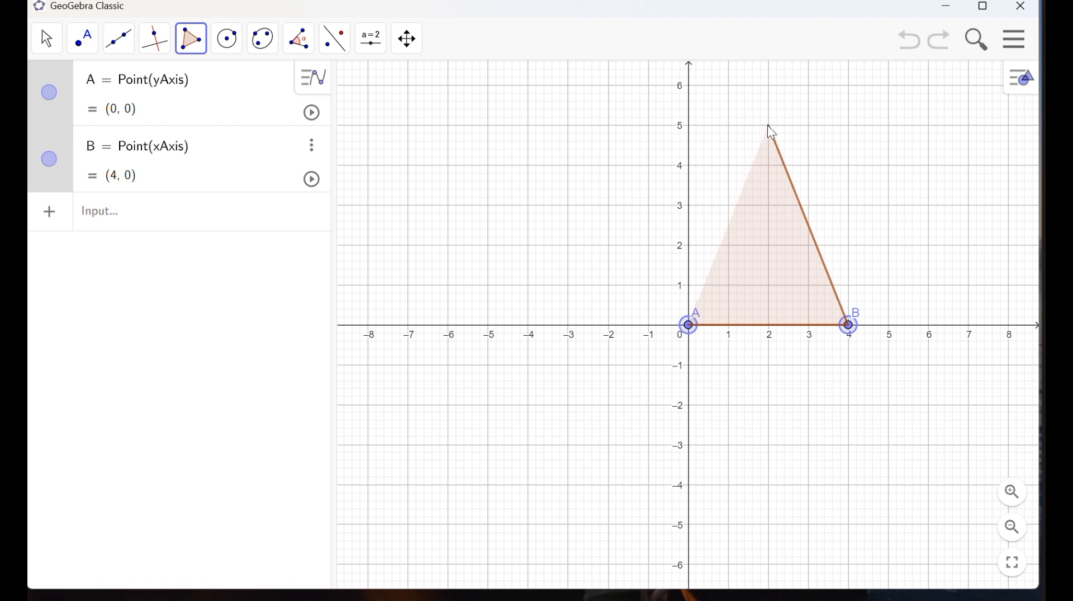
{"action": "left_click", "coordinate": [769, 126]}
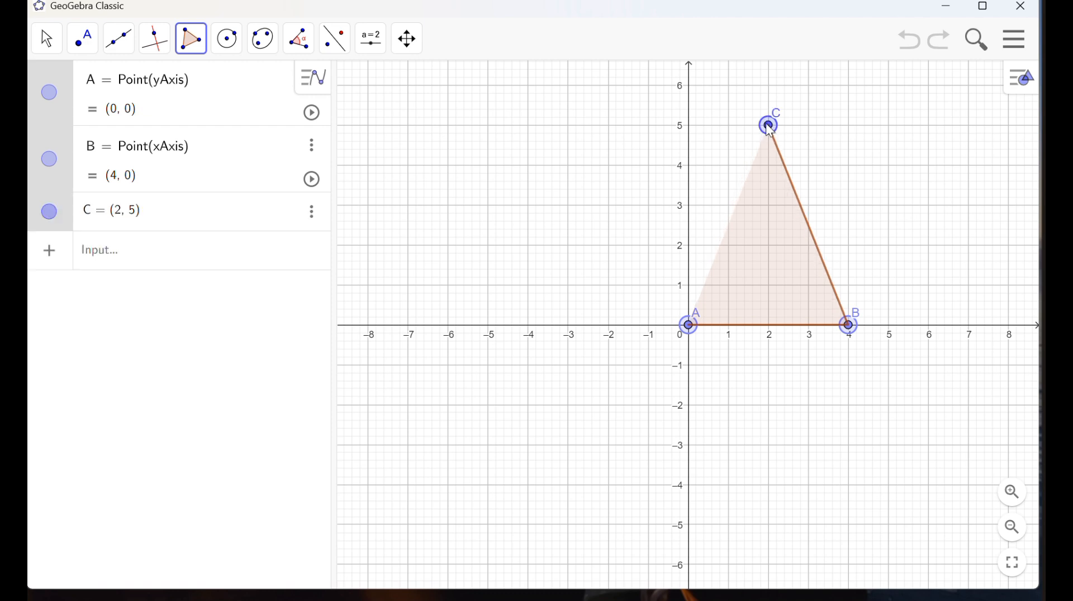
{"action": "left_click", "coordinate": [692, 331]}
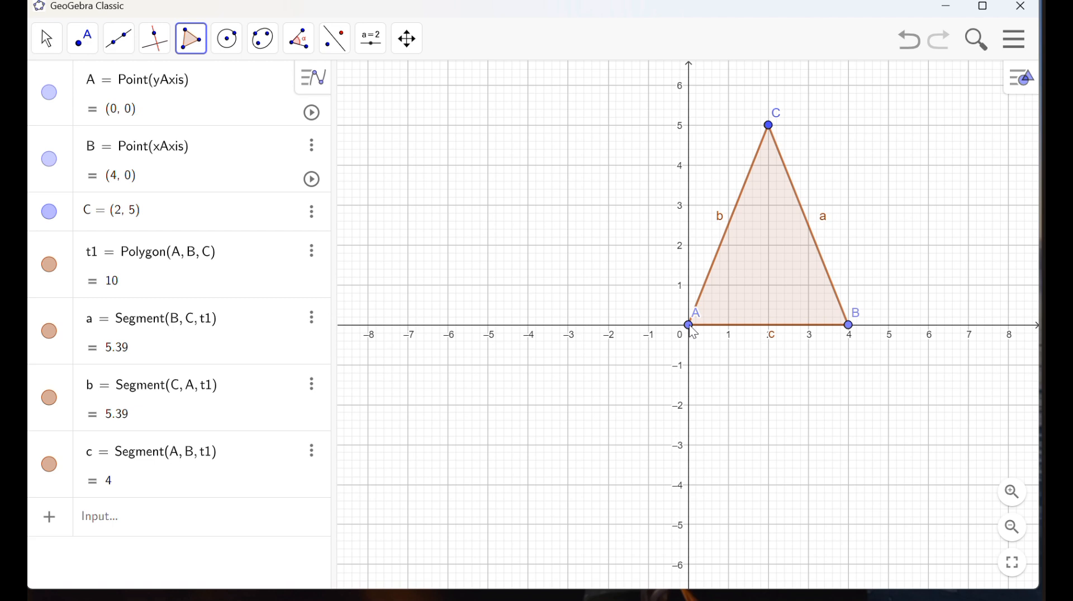
{"action": "left_click", "coordinate": [869, 178]}
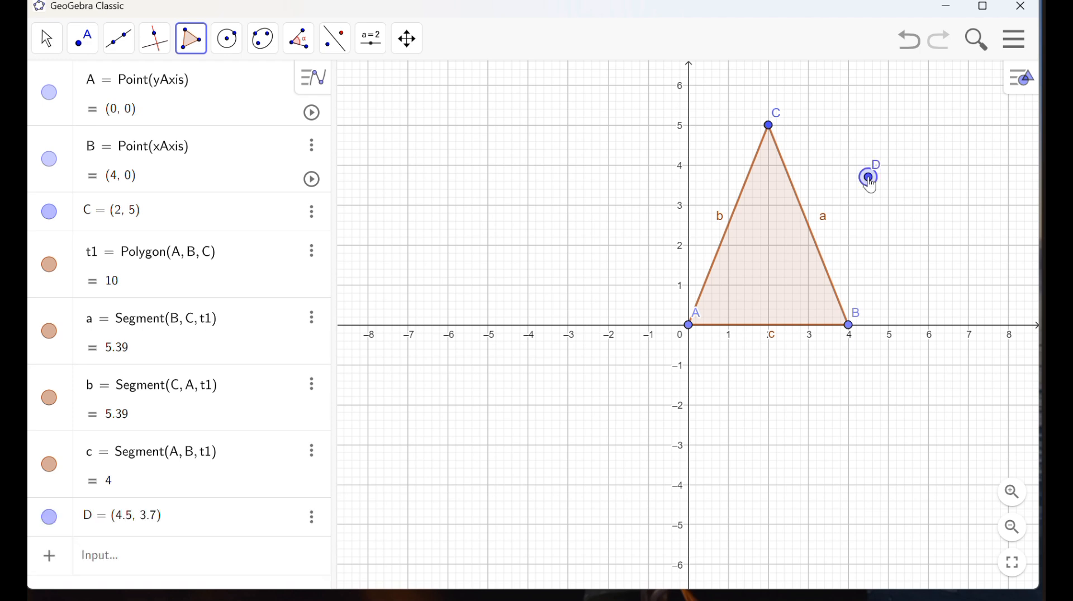
{"action": "key", "text": "Escape"}
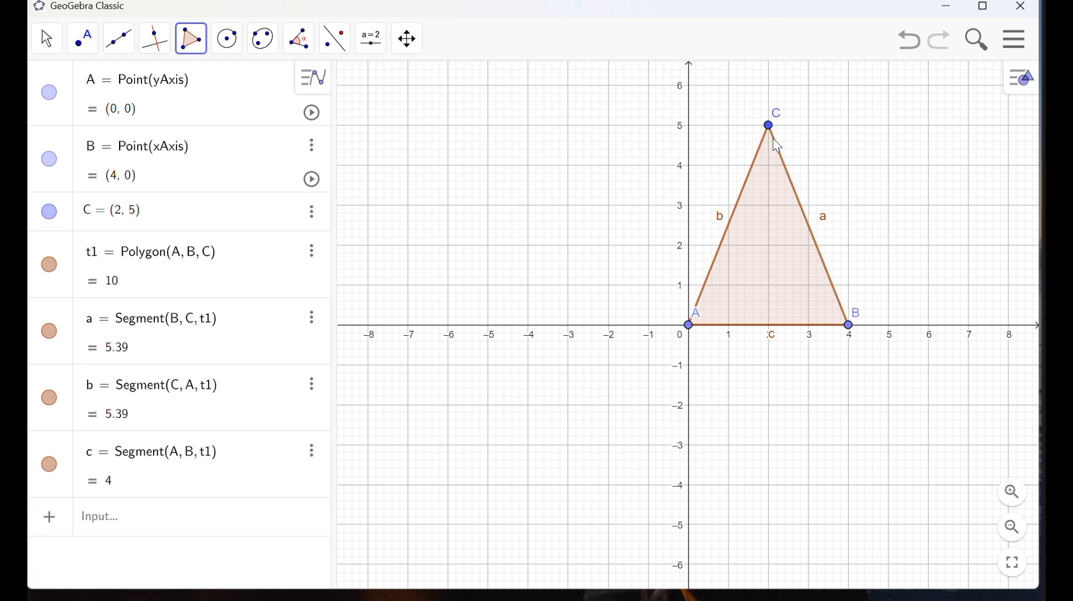
Hide the coordinate axes in the graphics view and keep the grid.
{"action": "left_click", "coordinate": [412, 48]}
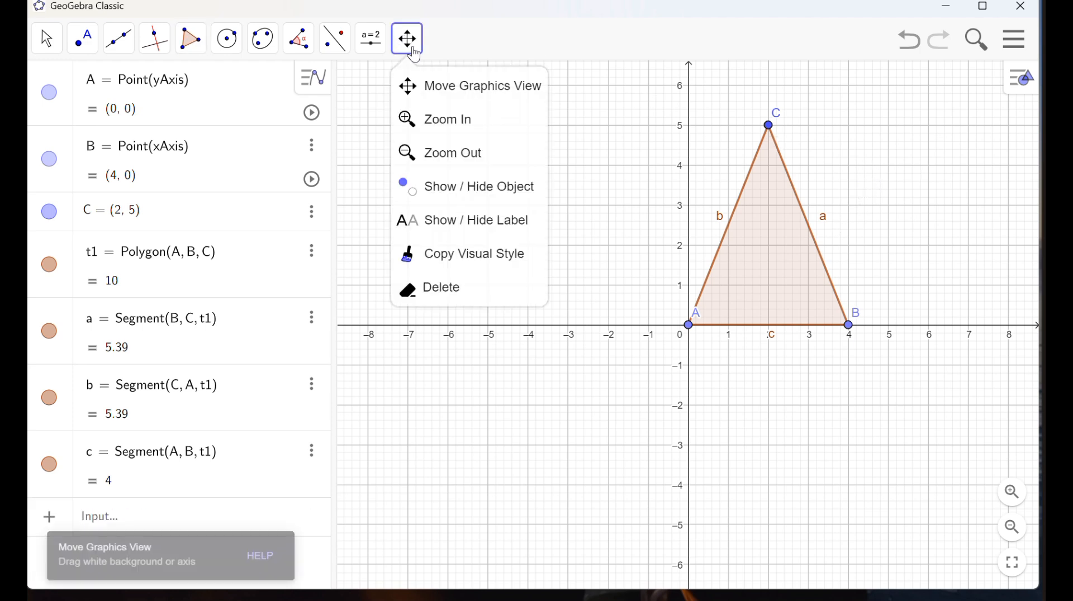
{"action": "left_click", "coordinate": [449, 81]}
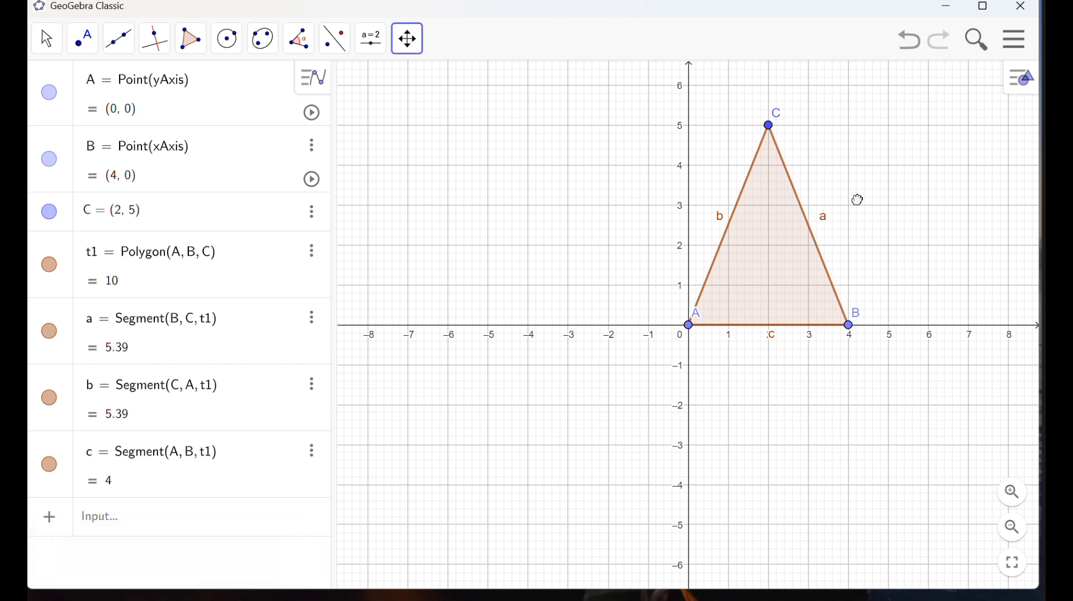
{"action": "left_click_drag", "start_coordinate": [857, 200], "coordinate": [824, 242]}
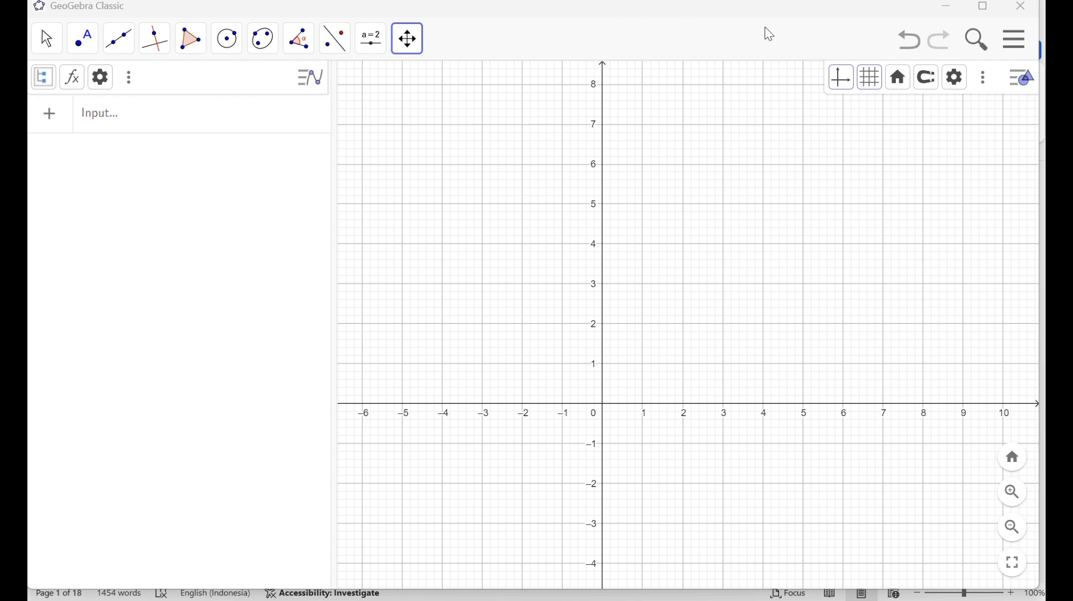
{"action": "left_click", "coordinate": [843, 82]}
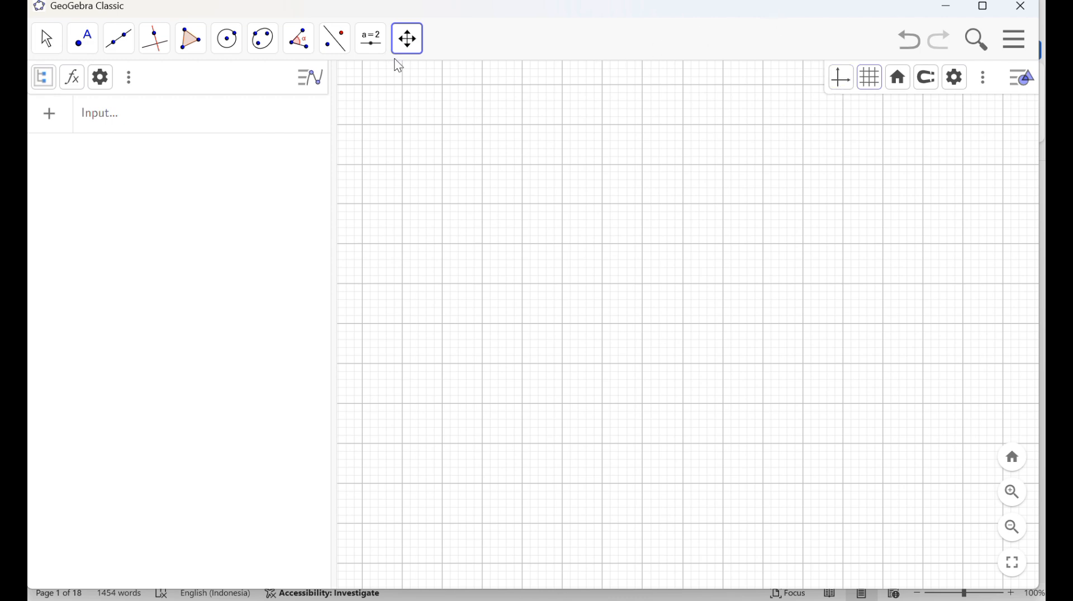
Insert the text "Menyelediki perbandingan sisi-sisi yang bersesuaian pada dua segitiga sebangun" in the graphics view.
{"action": "left_click", "coordinate": [380, 57]}
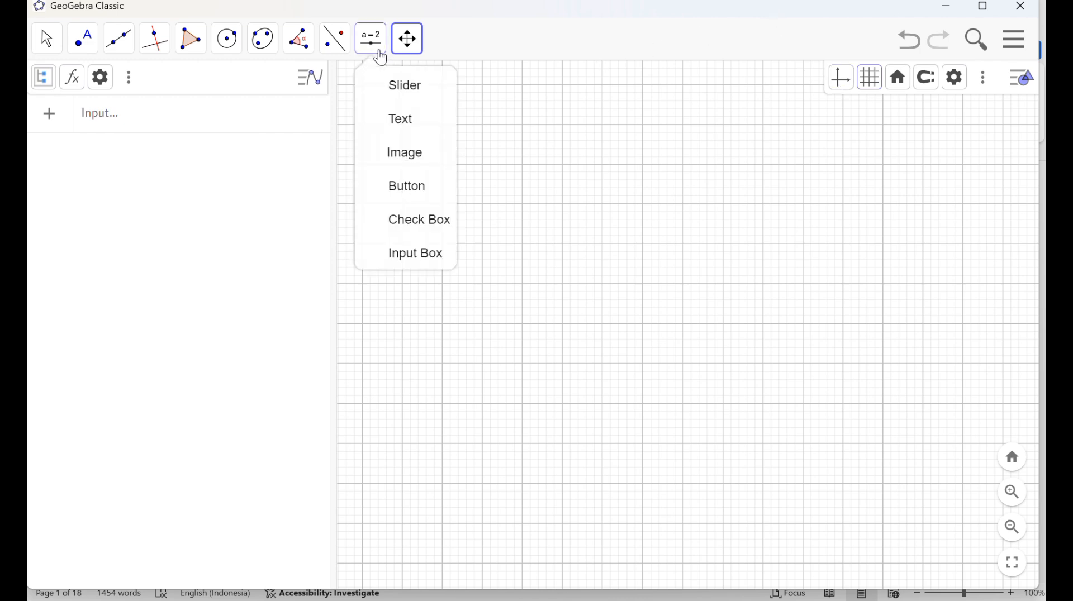
{"action": "left_click", "coordinate": [401, 118]}
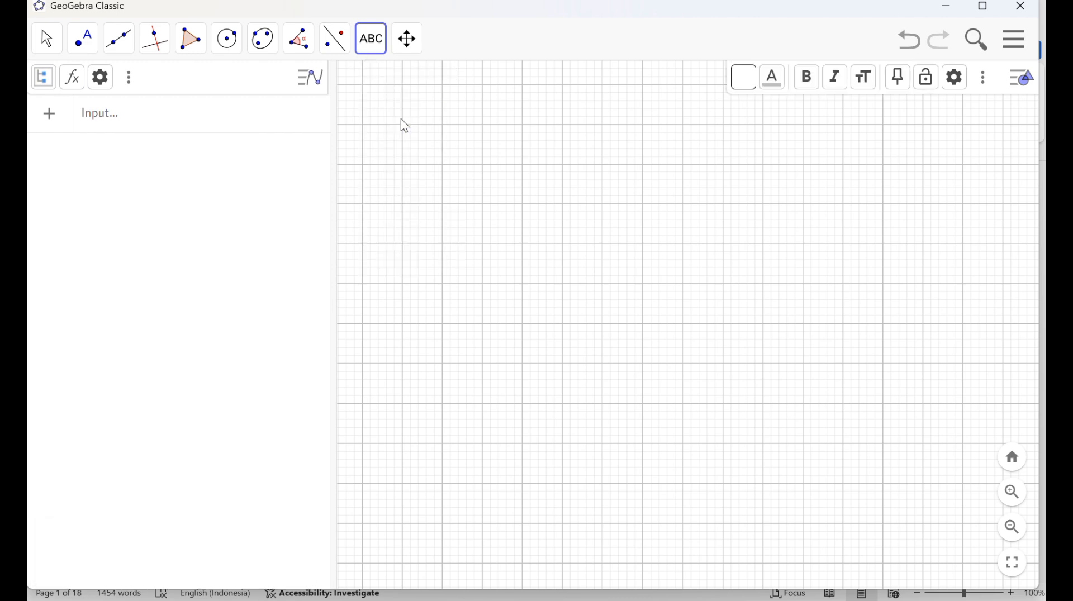
{"action": "left_click", "coordinate": [479, 162]}
{"action": "left_click", "coordinate": [438, 296]}
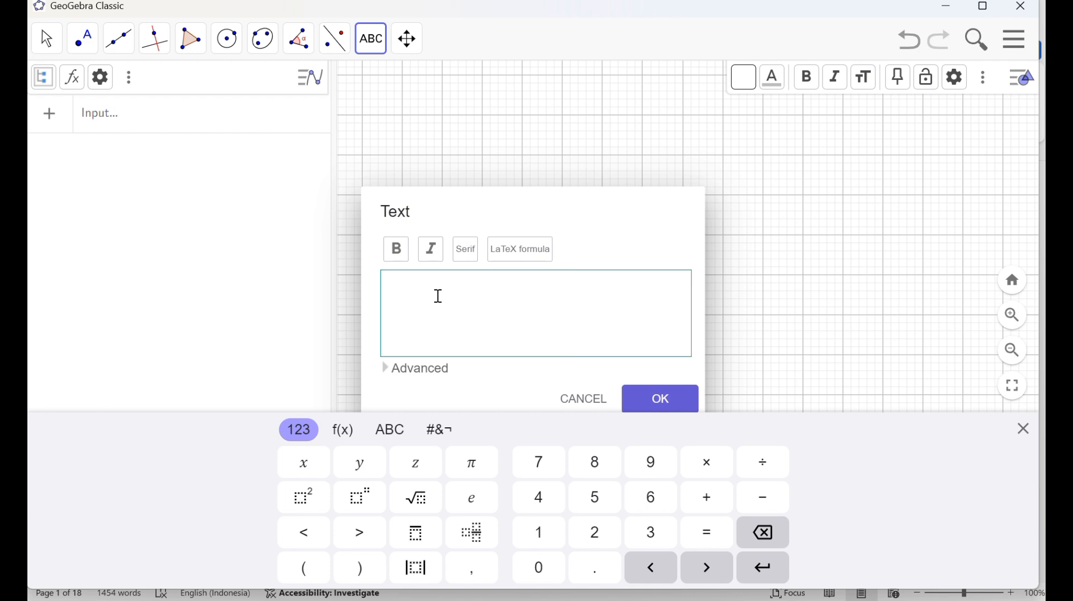
{"action": "type", "text": "Menyele"}
{"action": "left_click", "coordinate": [390, 430]}
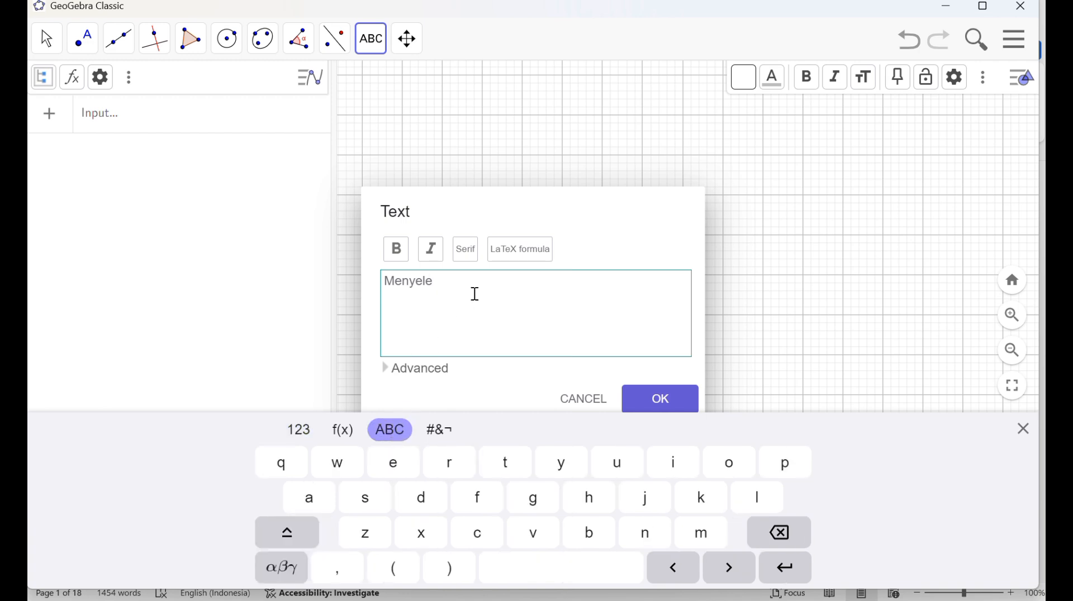
{"action": "type", "text": "diki perbandingan sisi-sis"}
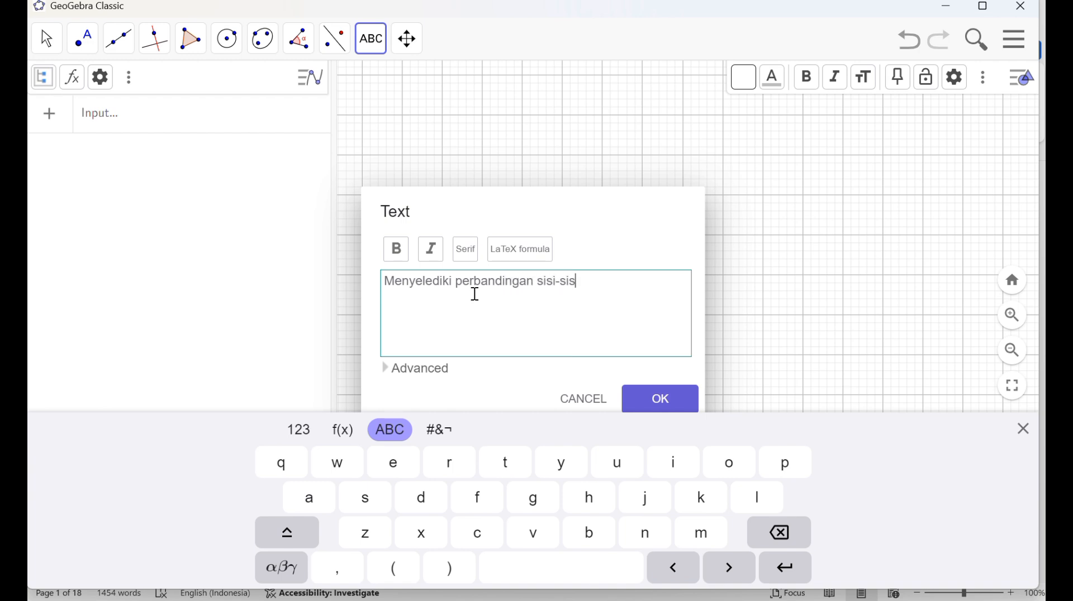
{"action": "type", "text": "i yan"}
{"action": "key", "text": "BackSpace"}
{"action": "type", "text": "g bersesuaian"}
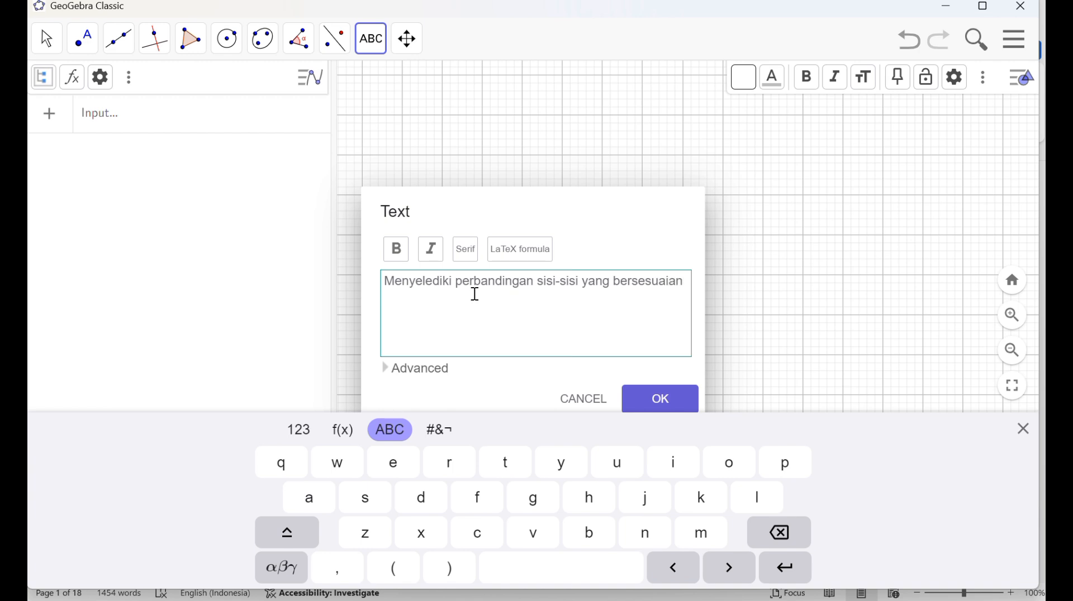
{"action": "type", "text": " pada dua segitiga s"}
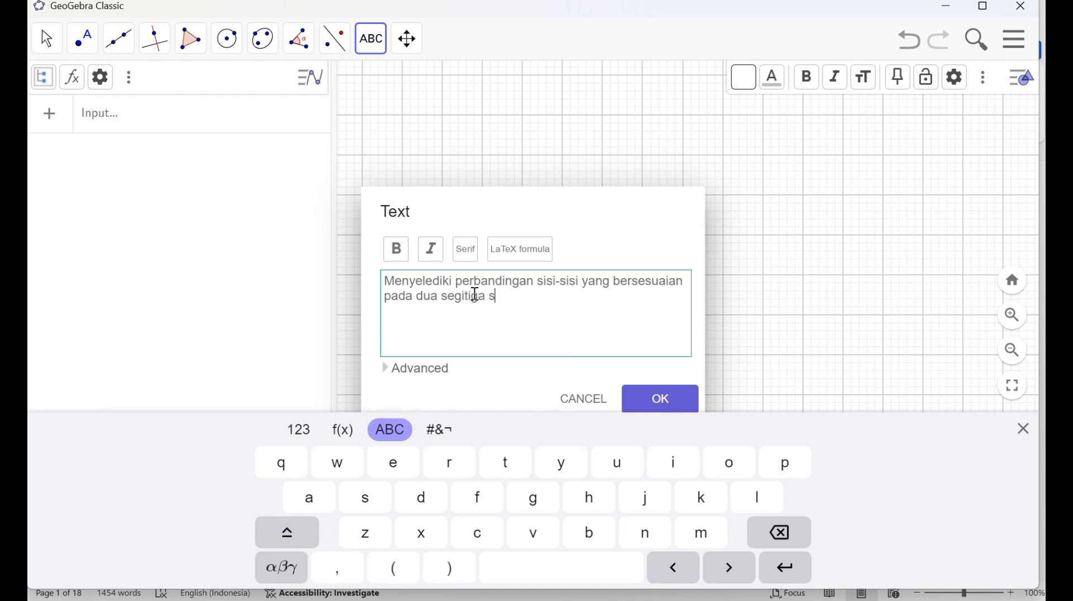
{"action": "type", "text": "ebangun"}
{"action": "left_click", "coordinate": [657, 397]}
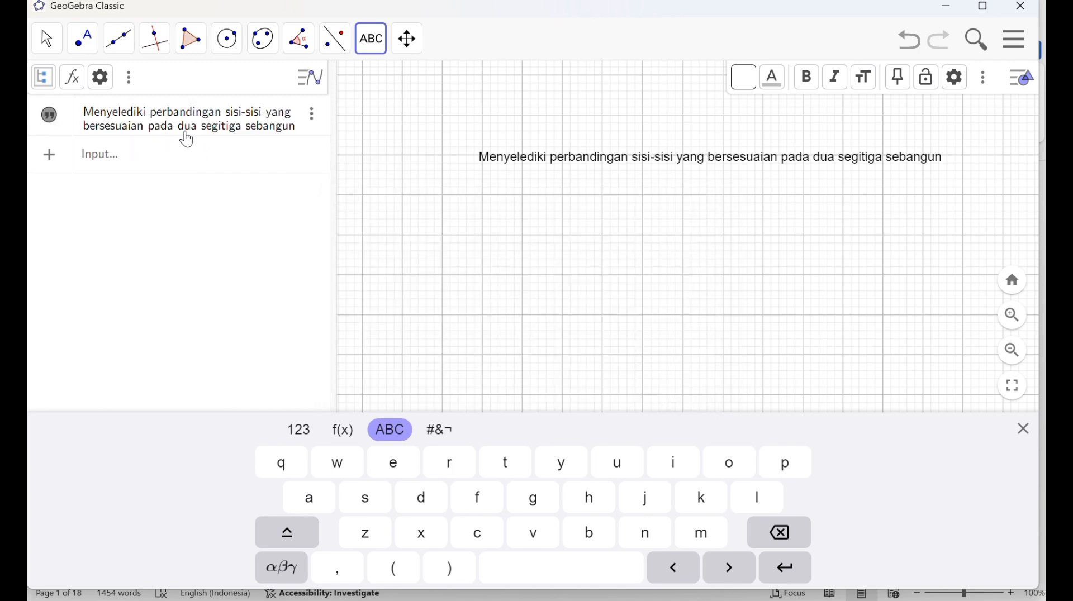
Move the title text to the upper-left corner of the graphics view and deselect it.
{"action": "left_click", "coordinate": [219, 128]}
{"action": "key", "text": "Escape"}
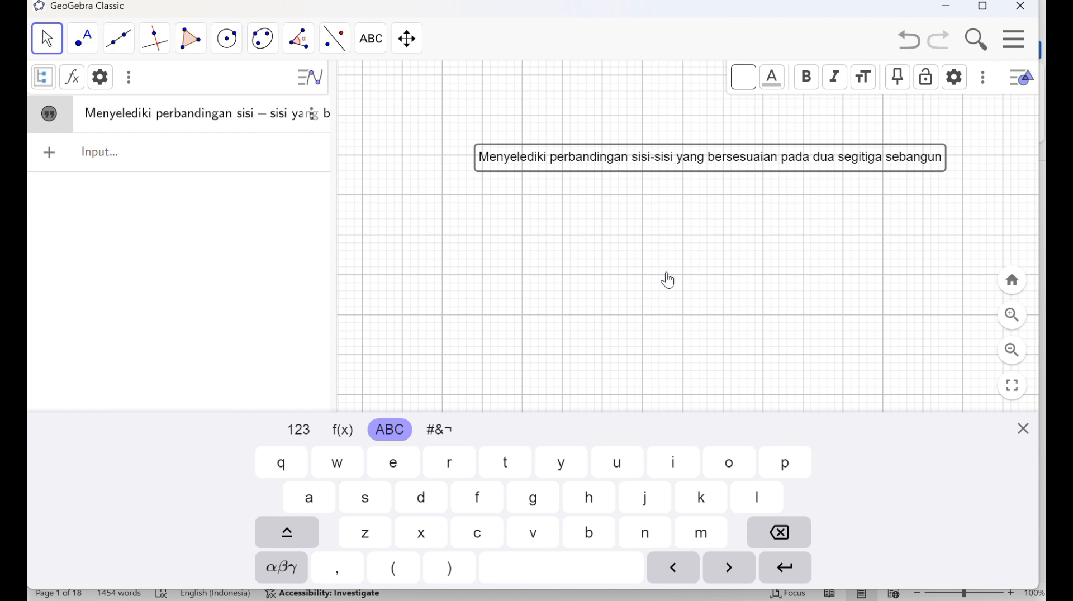
{"action": "left_click", "coordinate": [1028, 436]}
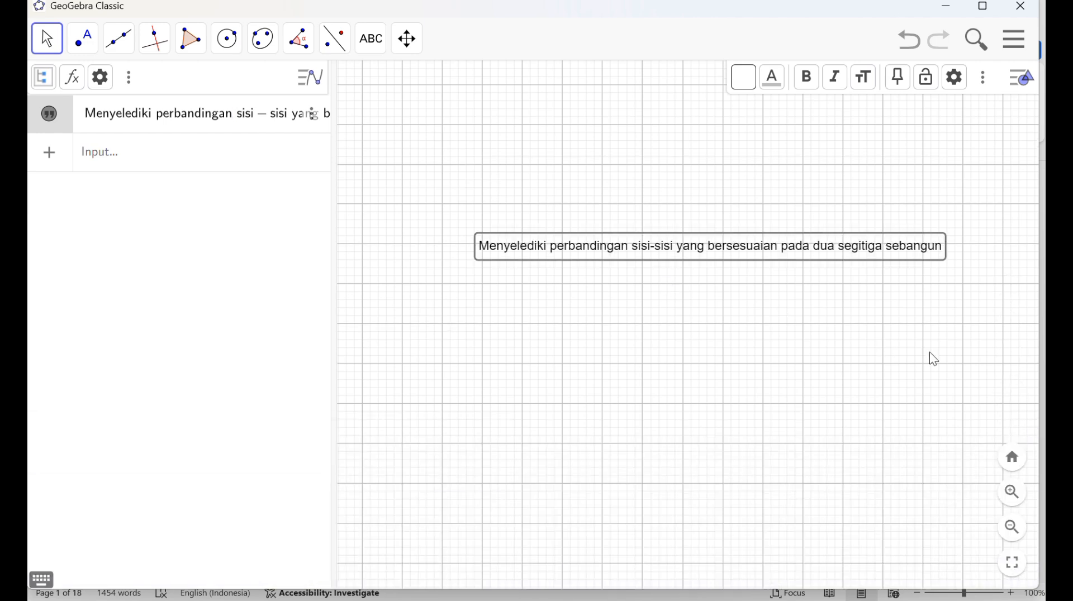
{"action": "left_click", "coordinate": [408, 39]}
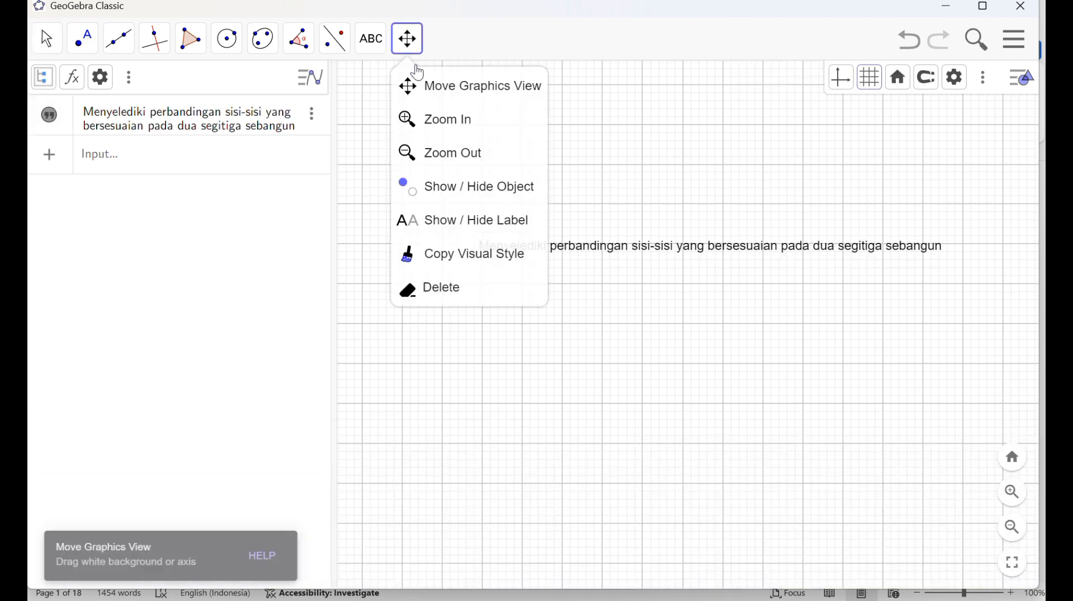
{"action": "left_click", "coordinate": [432, 82]}
{"action": "left_click_drag", "start_coordinate": [527, 173], "coordinate": [481, 294]}
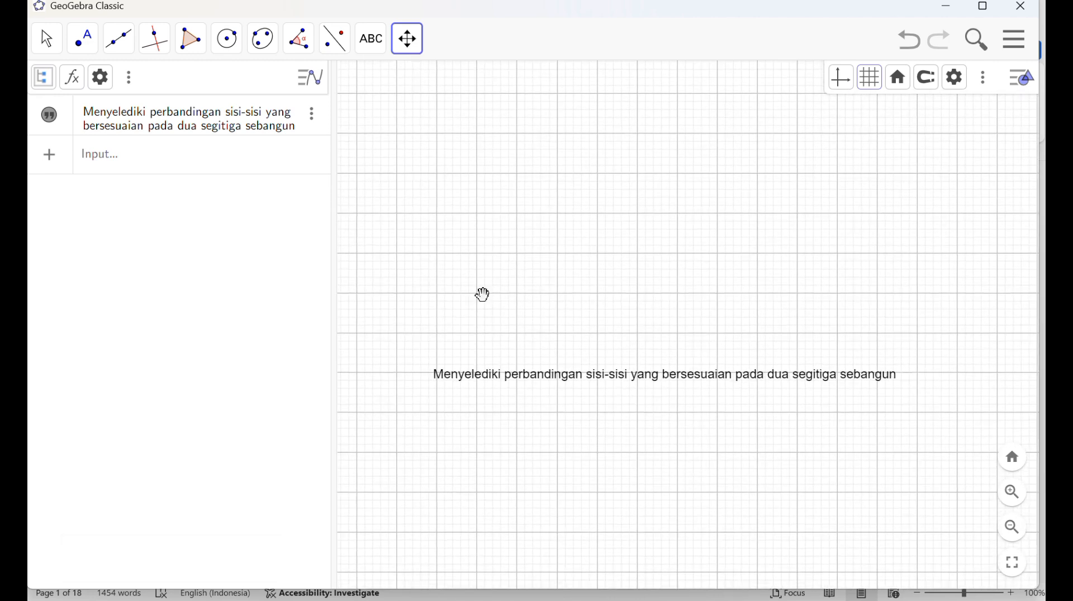
{"action": "left_click", "coordinate": [279, 123]}
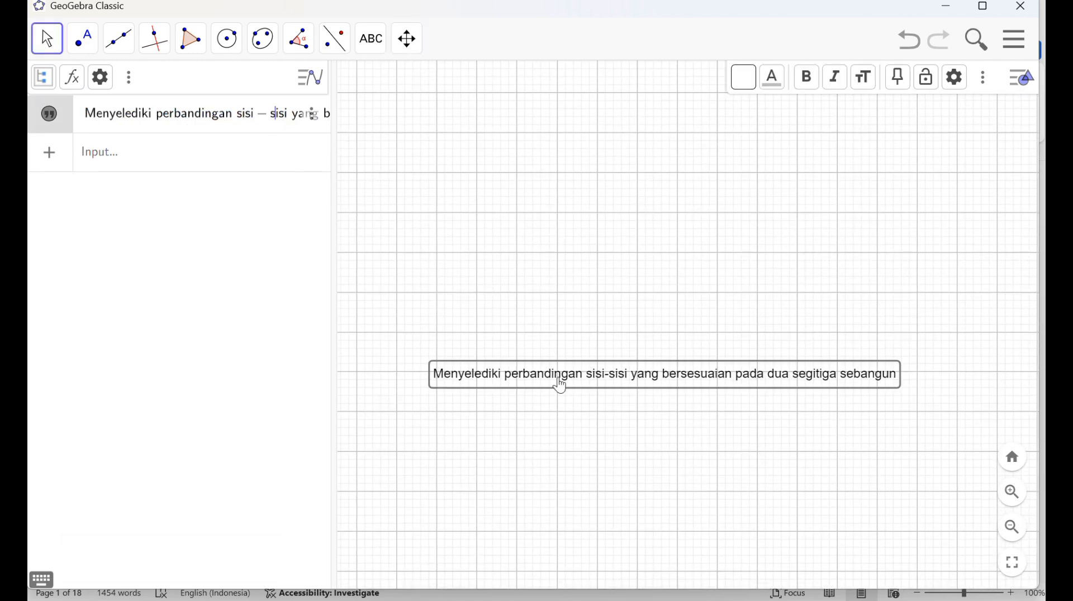
{"action": "left_click_drag", "start_coordinate": [555, 380], "coordinate": [468, 98]}
{"action": "left_click", "coordinate": [942, 164]}
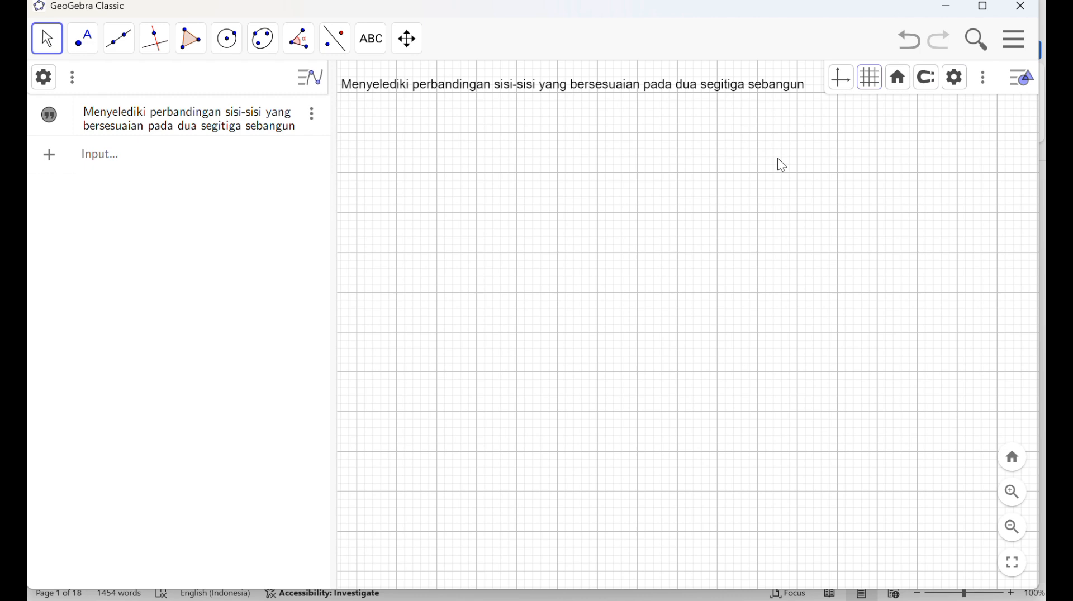
Create a number slider a from 1 to 5 with increment 0.1 and place it directly below the title text.
{"action": "left_click", "coordinate": [372, 39]}
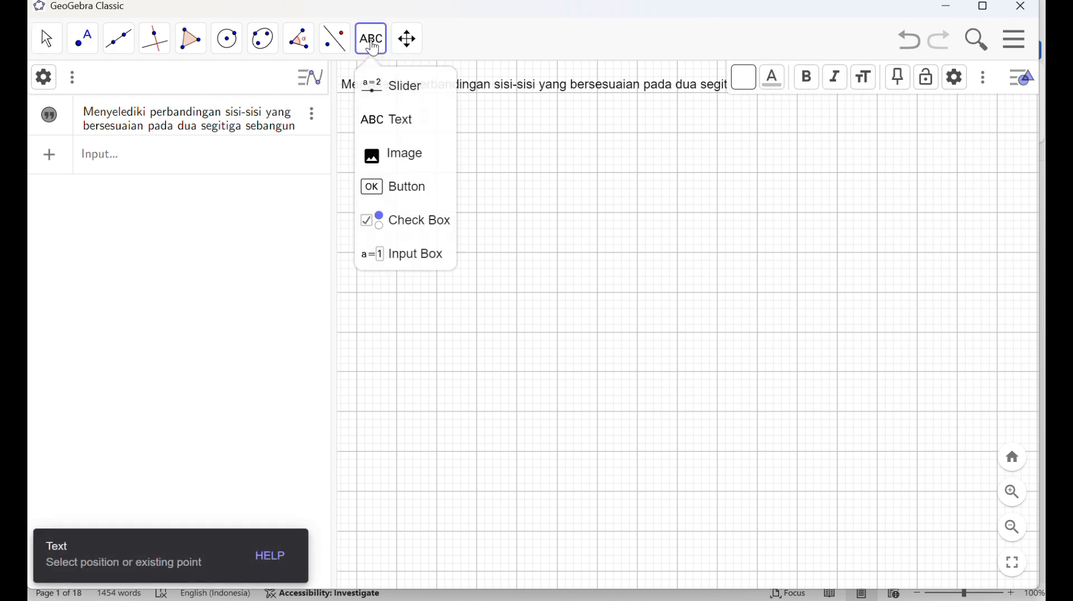
{"action": "left_click", "coordinate": [413, 90]}
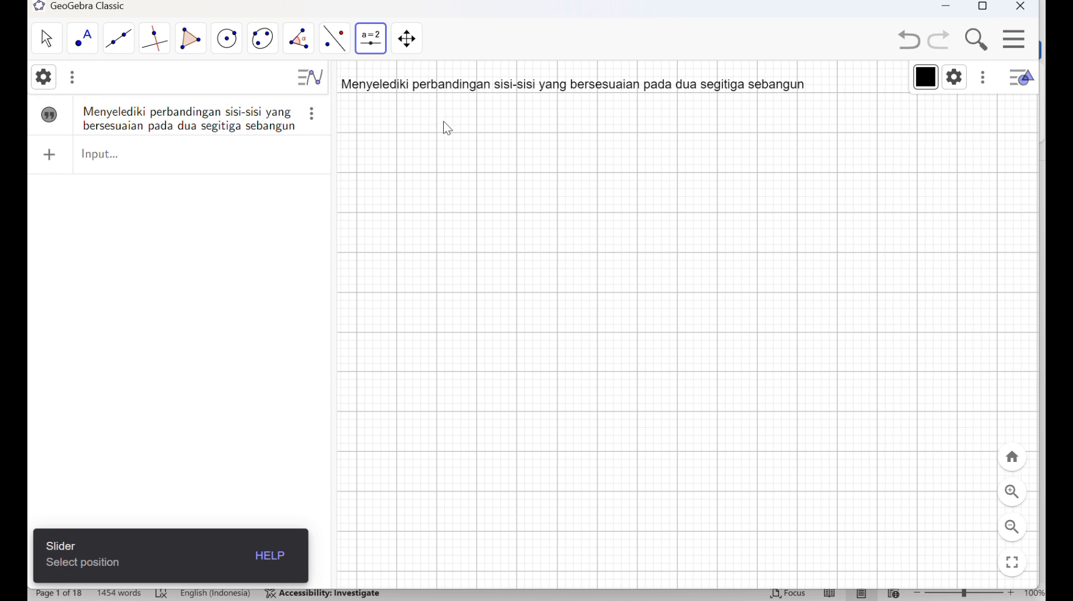
{"action": "left_click", "coordinate": [450, 137]}
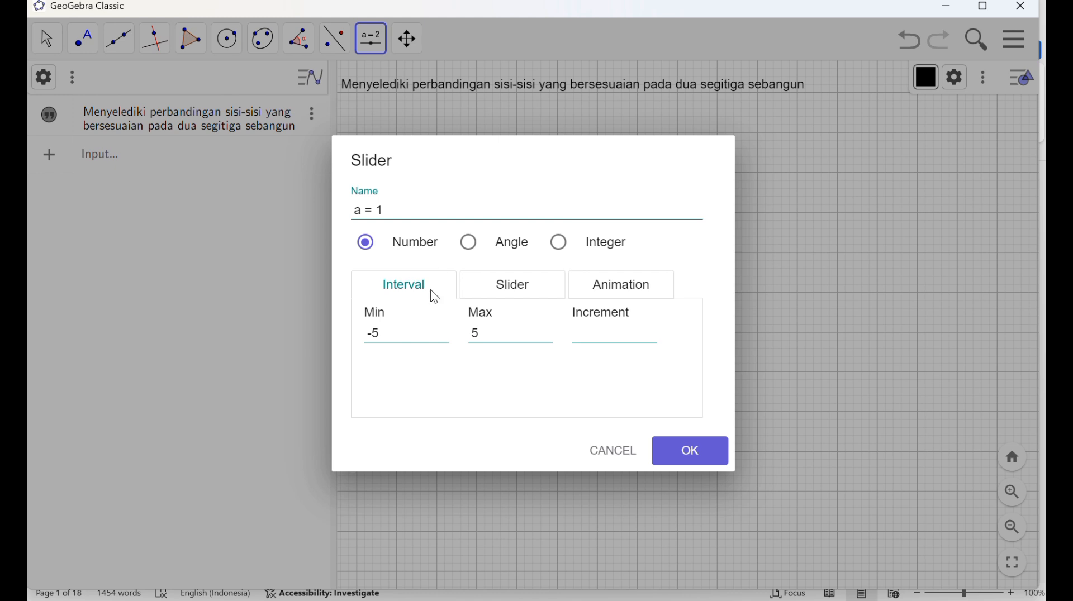
{"action": "left_click", "coordinate": [393, 331]}
{"action": "key", "text": "BackSpace"}
{"action": "type", "text": "1"}
{"action": "left_click", "coordinate": [587, 331]}
{"action": "type", "text": "0.1"}
{"action": "left_click", "coordinate": [688, 459]}
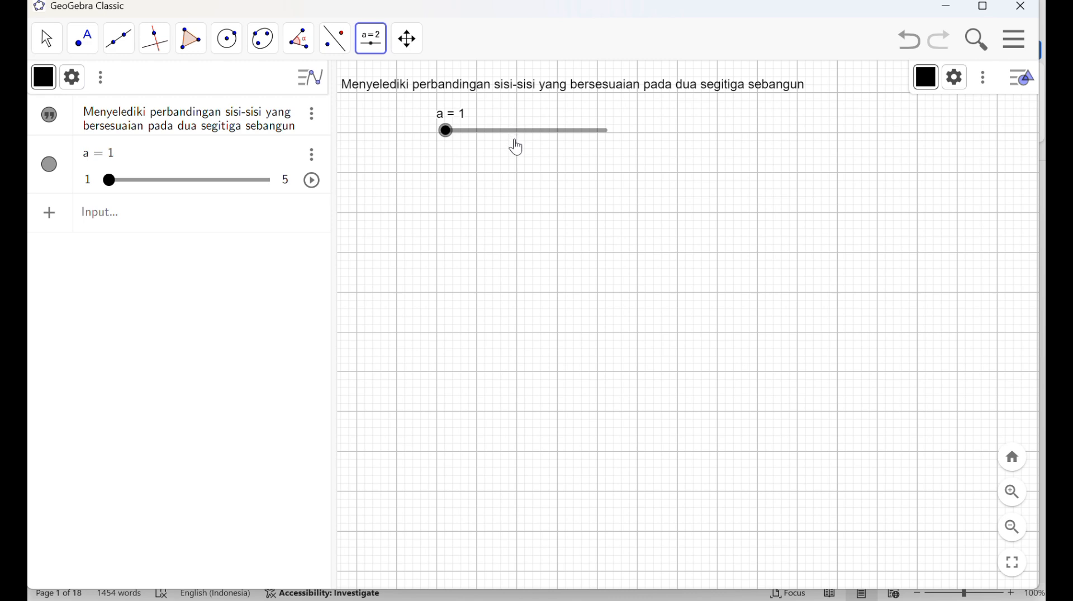
{"action": "left_click_drag", "start_coordinate": [517, 138], "coordinate": [426, 136]}
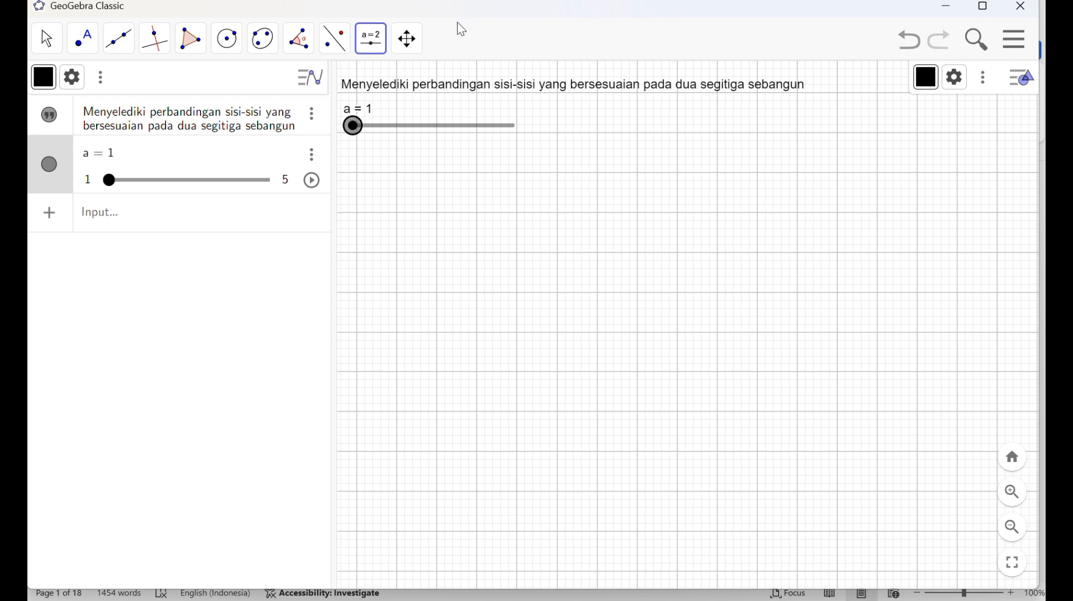
Create a number slider b from 1 to 5 with increment 0,1 and place it directly below slider a.
{"action": "left_click", "coordinate": [371, 40]}
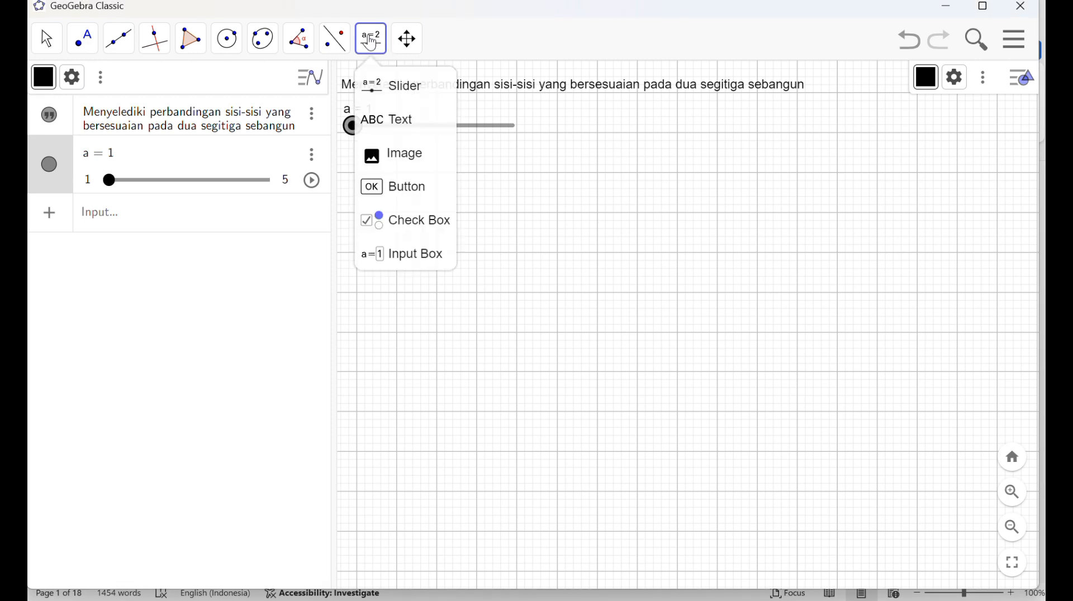
{"action": "left_click", "coordinate": [385, 82]}
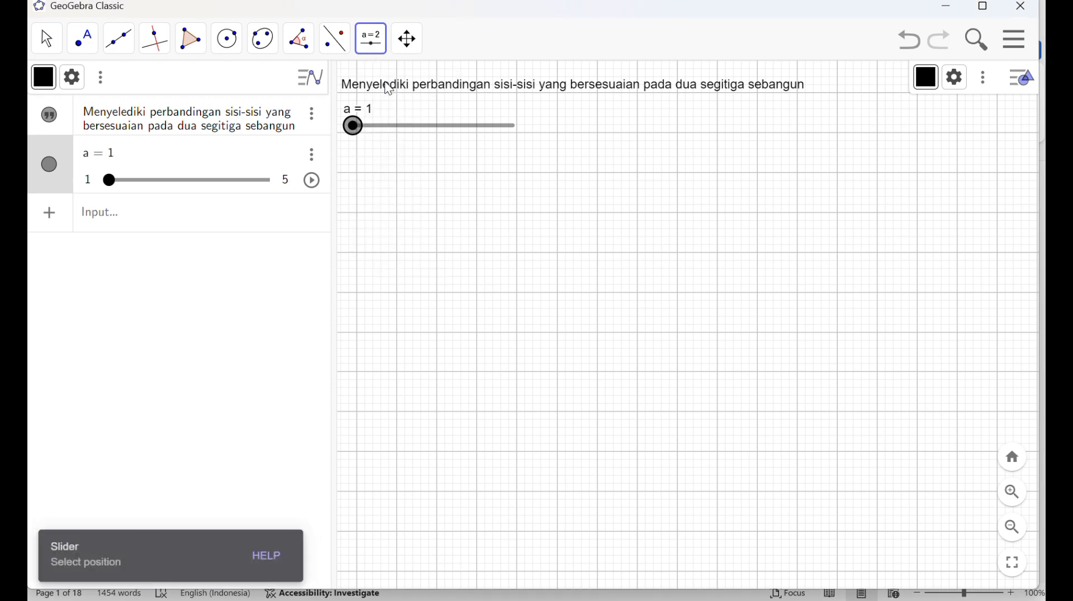
{"action": "left_click", "coordinate": [445, 173]}
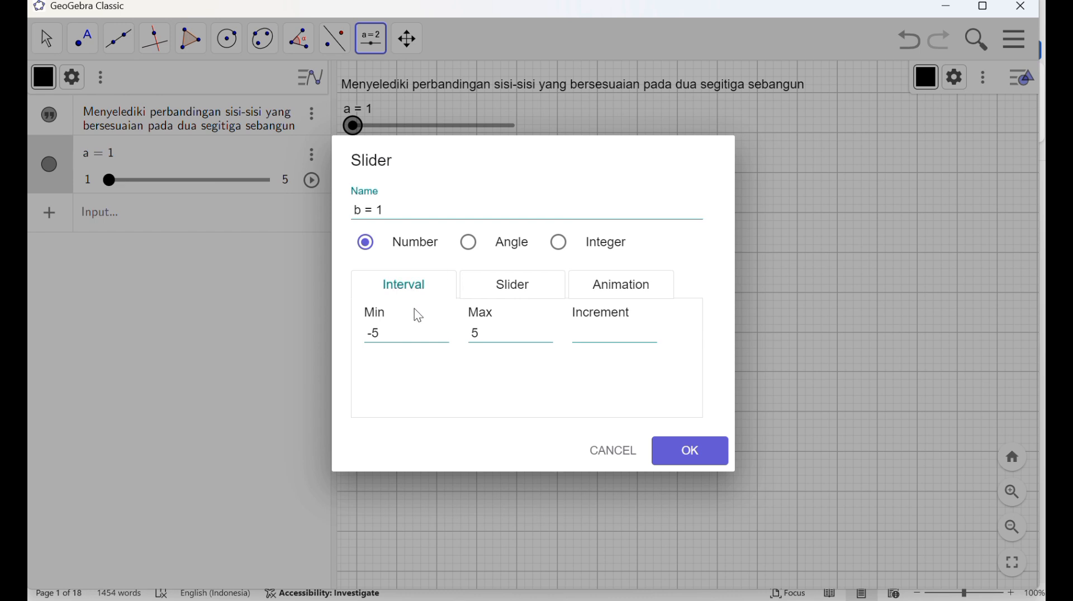
{"action": "left_click", "coordinate": [404, 334]}
{"action": "key", "text": "BackSpace"}
{"action": "key", "text": "BackSpace"}
{"action": "type", "text": "0,1"}
{"action": "left_click", "coordinate": [678, 450]}
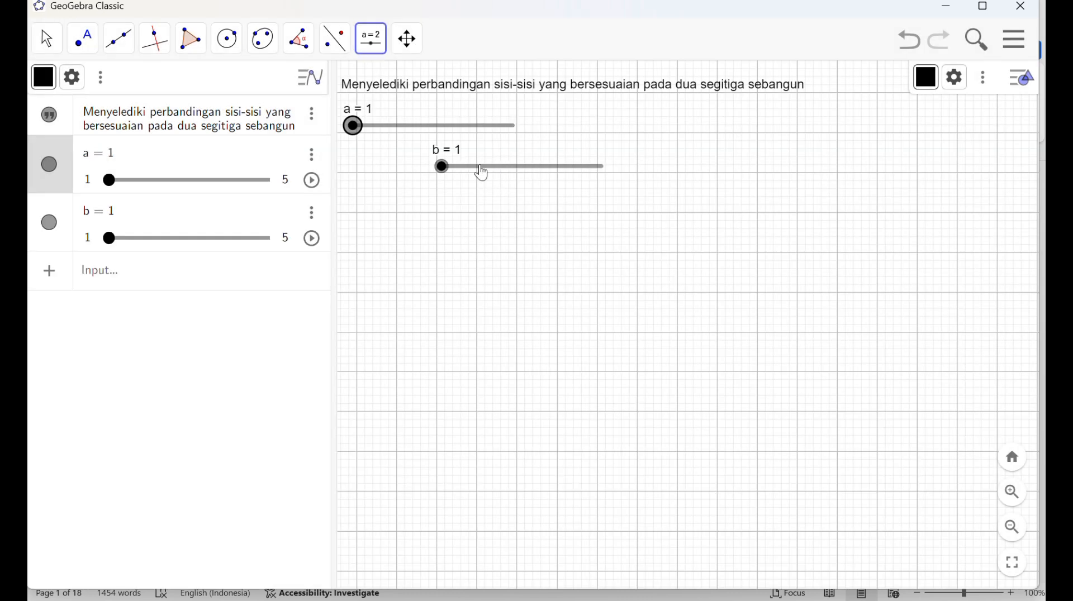
{"action": "left_click_drag", "start_coordinate": [480, 168], "coordinate": [428, 163]}
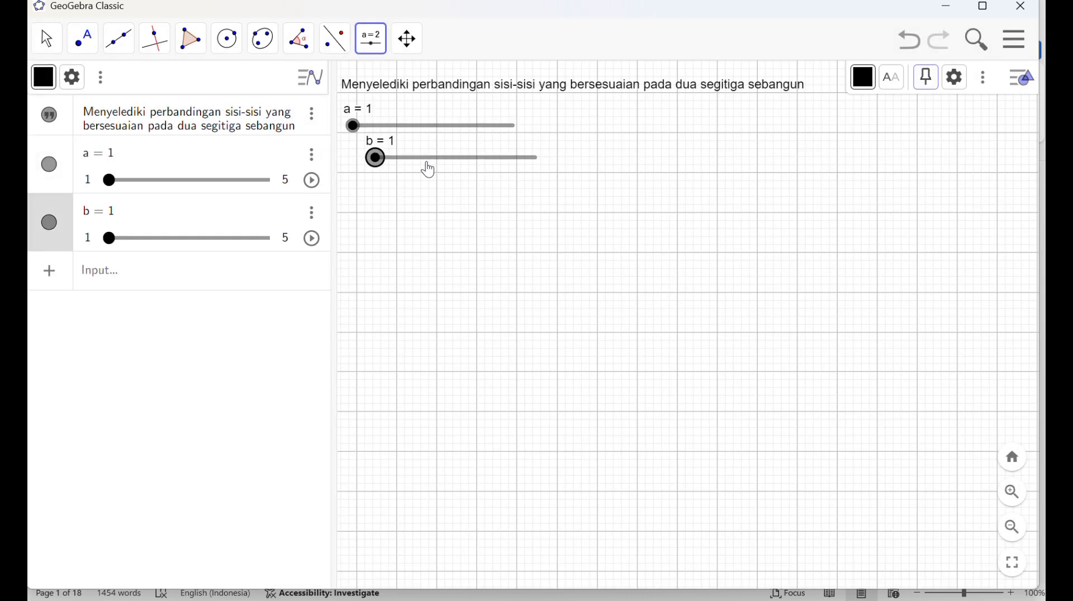
Create a number slider c from 1 to 5 with increment 0,1 and place it directly below slider b.
{"action": "left_click", "coordinate": [372, 39]}
{"action": "left_click", "coordinate": [394, 85]}
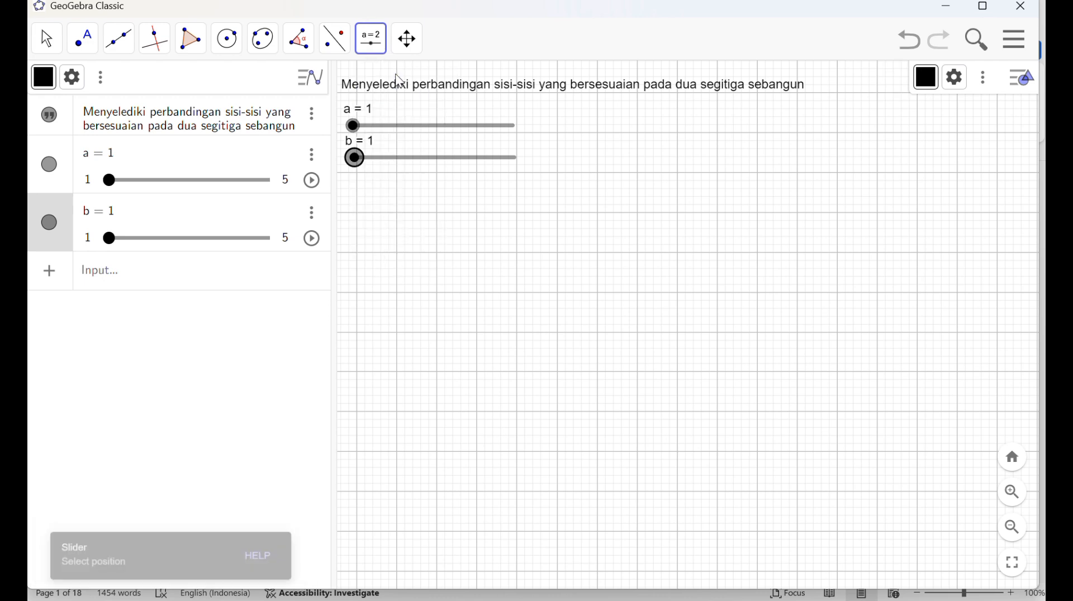
{"action": "left_click", "coordinate": [492, 222]}
{"action": "left_click", "coordinate": [394, 333]}
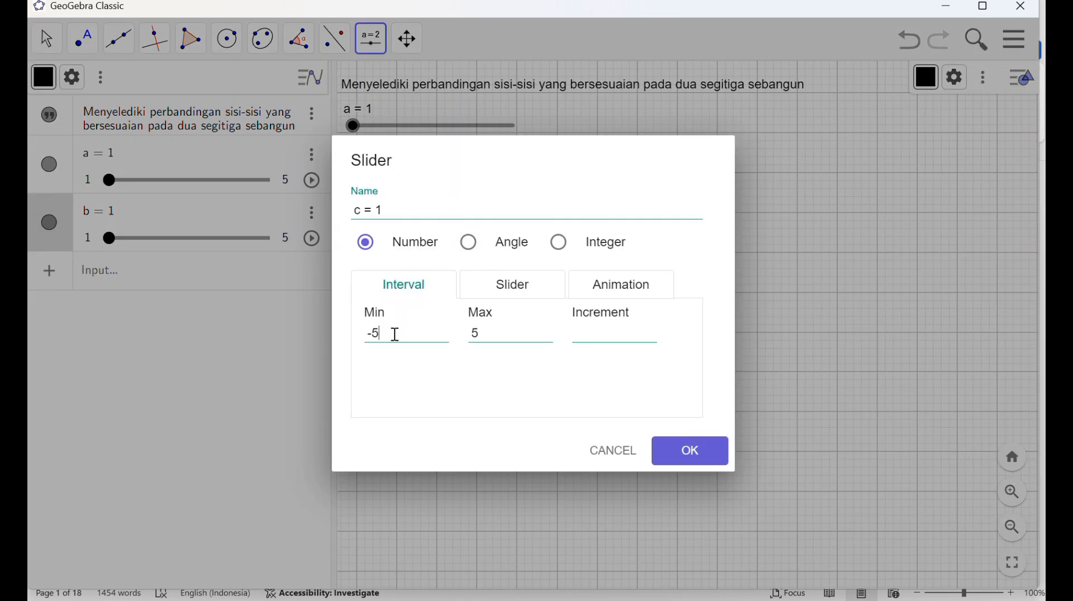
{"action": "key", "text": "BackSpace"}
{"action": "key", "text": "BackSpace"}
{"action": "type", "text": "1"}
{"action": "left_click", "coordinate": [605, 333]}
{"action": "type", "text": "0,1"}
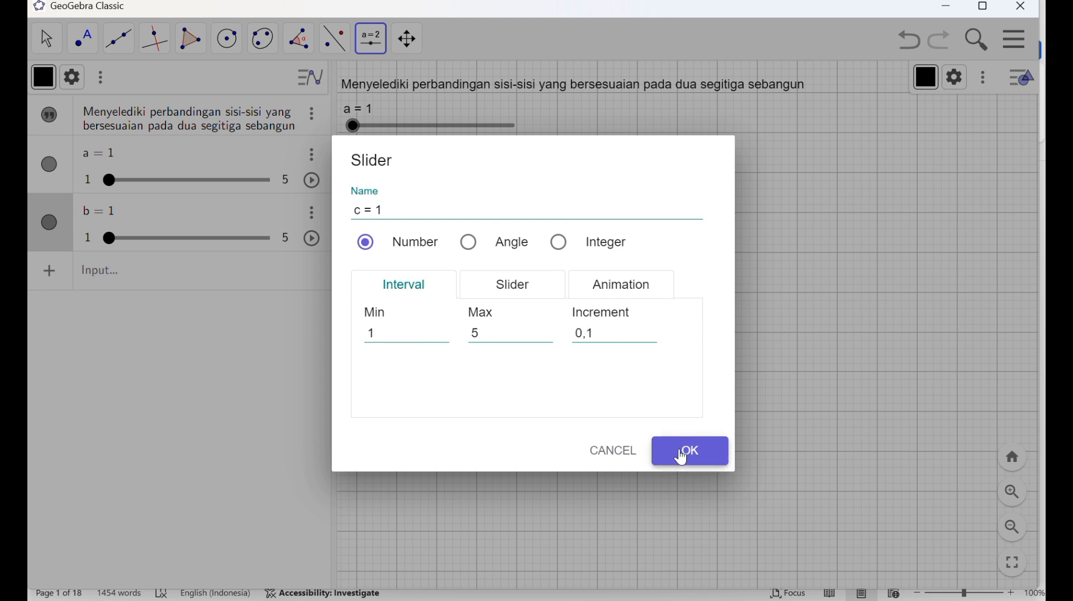
{"action": "left_click", "coordinate": [683, 458]}
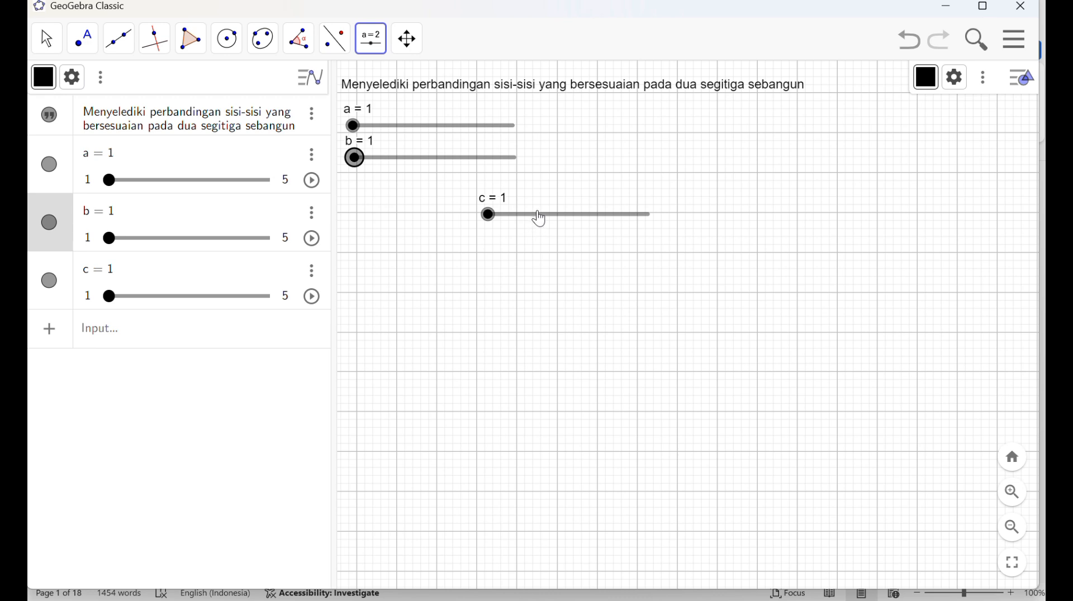
{"action": "left_click_drag", "start_coordinate": [529, 217], "coordinate": [406, 203]}
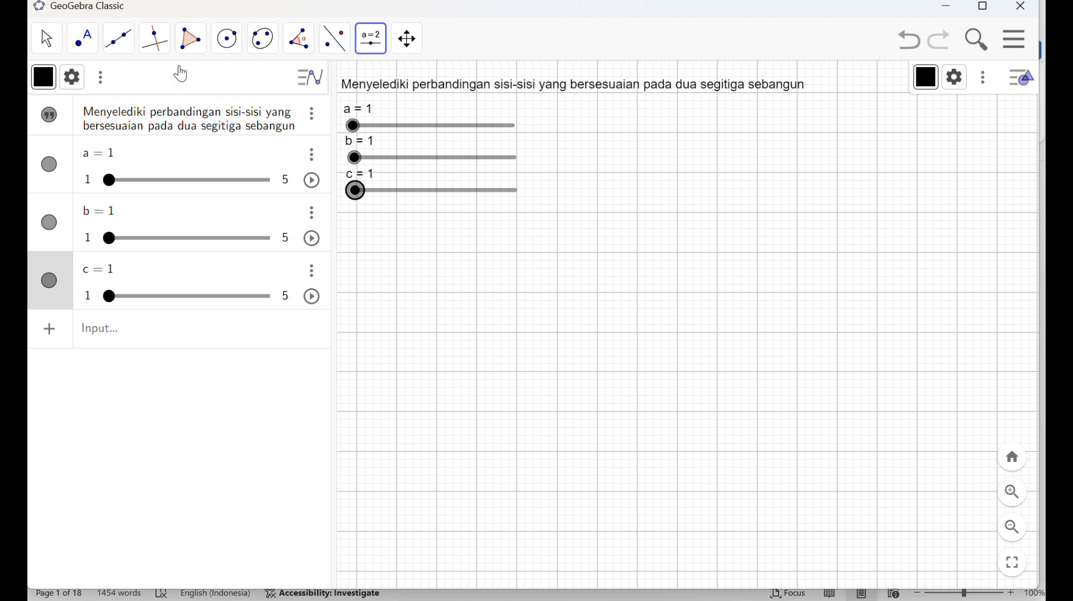
Draw a segment with given length a, starting from a new point at (-2, 4) below the sliders.
{"action": "left_click", "coordinate": [120, 48]}
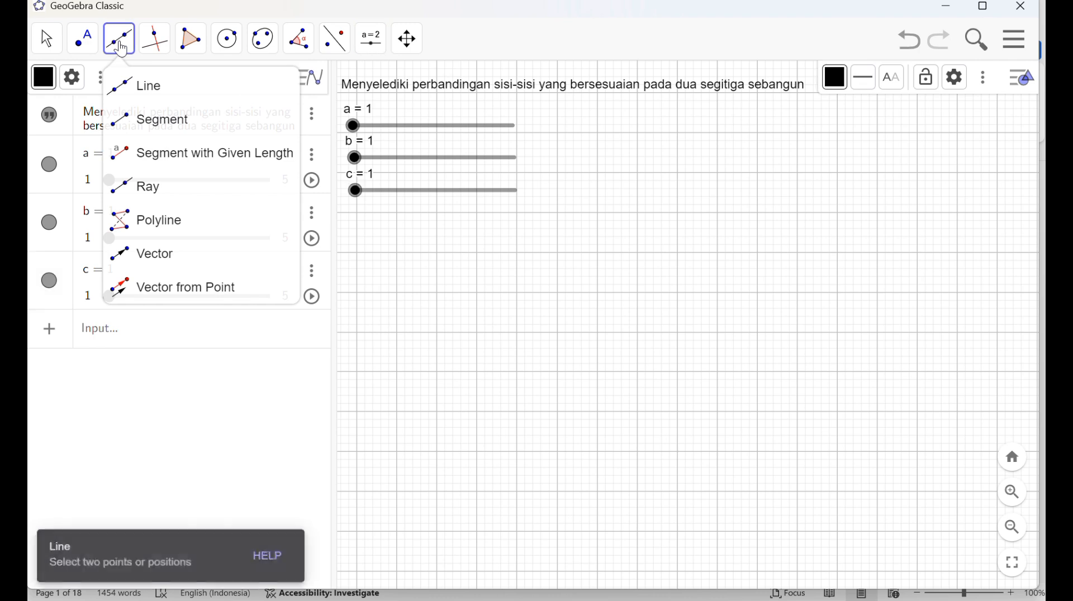
{"action": "left_click", "coordinate": [175, 127]}
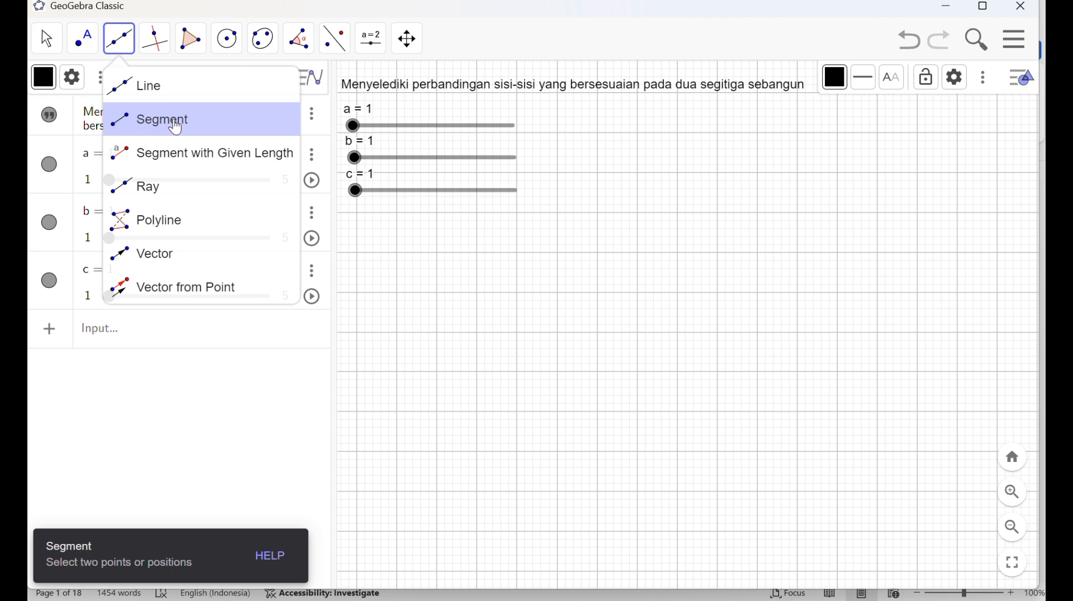
{"action": "left_click", "coordinate": [209, 154]}
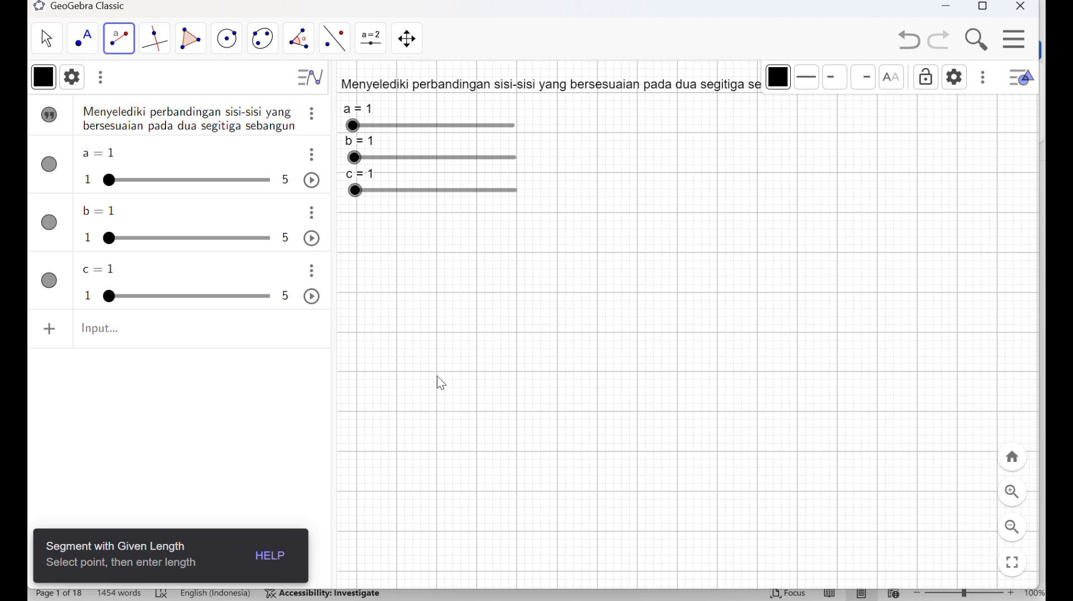
{"action": "left_click", "coordinate": [478, 380]}
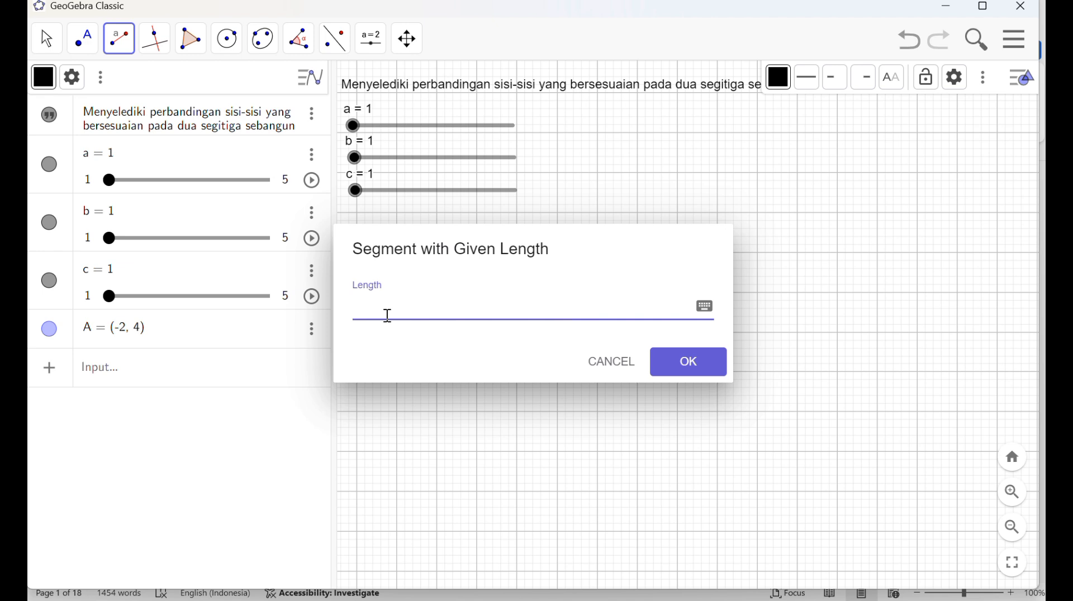
{"action": "type", "text": "a"}
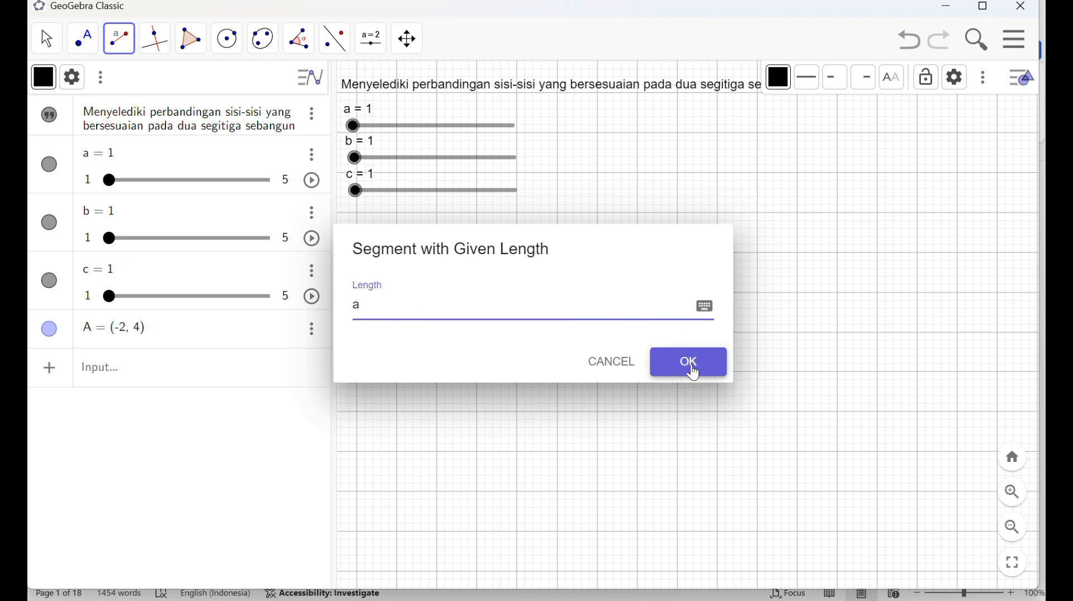
{"action": "left_click", "coordinate": [693, 372]}
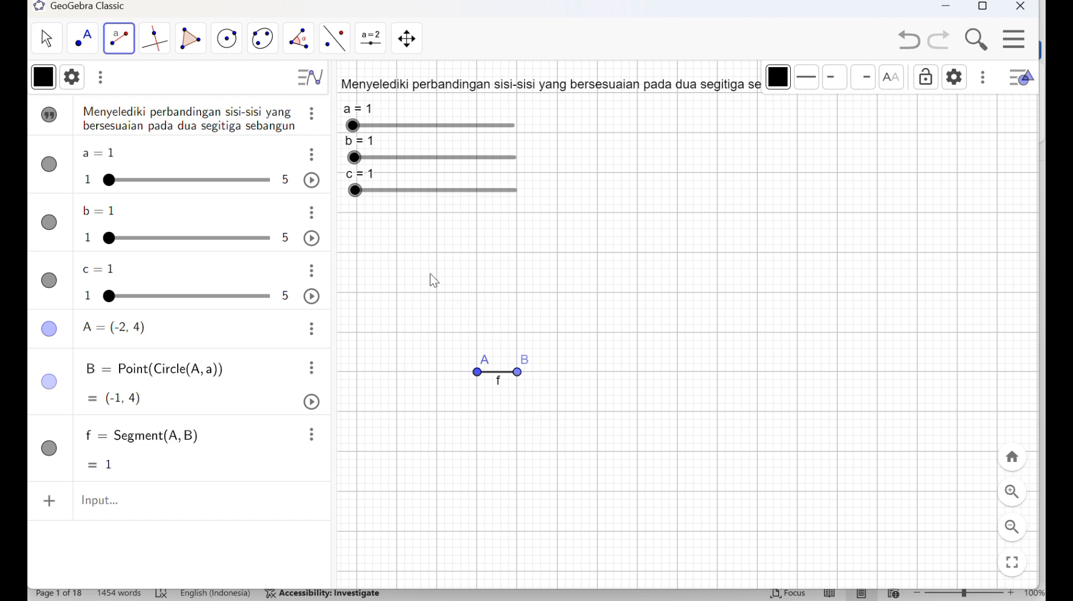
Set slider a to 2.3 and slider b to 2.2.
{"action": "left_click", "coordinate": [356, 129]}
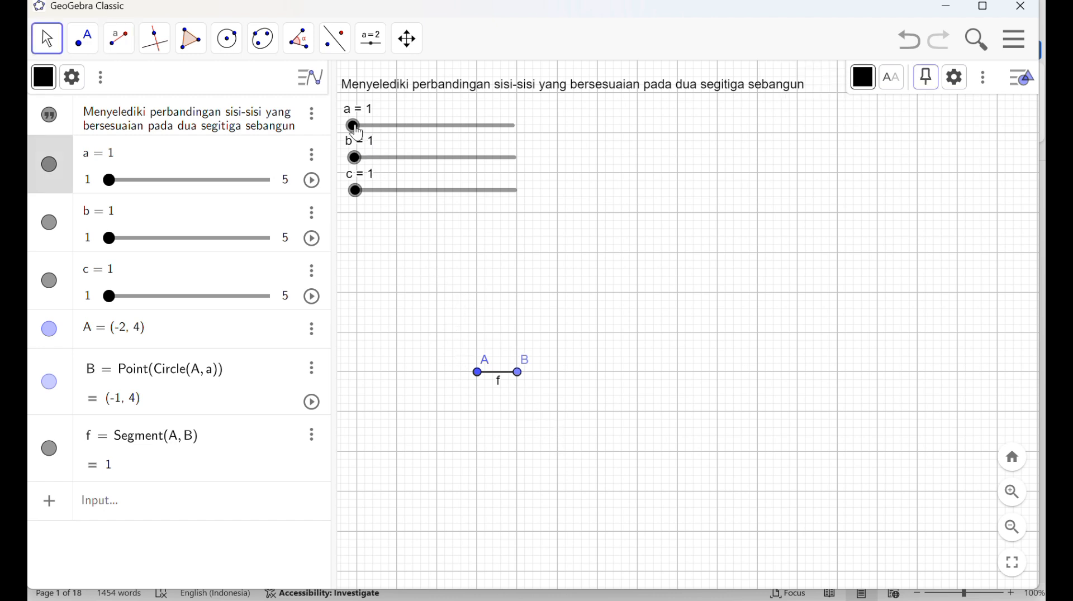
{"action": "left_click_drag", "start_coordinate": [357, 130], "coordinate": [380, 132]}
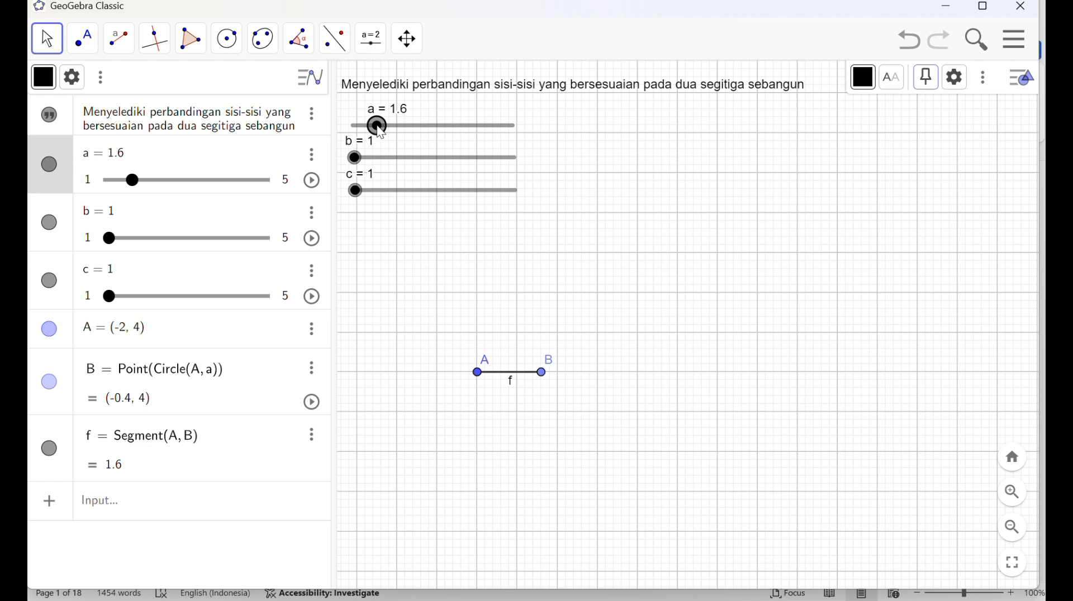
{"action": "left_click_drag", "start_coordinate": [379, 133], "coordinate": [411, 137]}
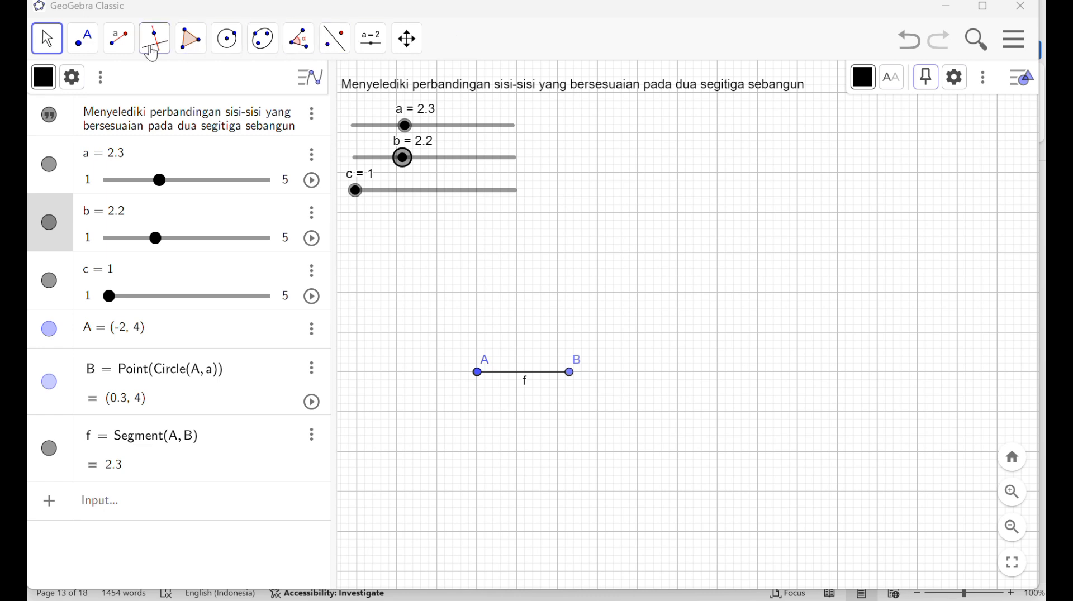
Draw a second segment with given length b, starting from point A.
{"action": "left_click", "coordinate": [121, 52]}
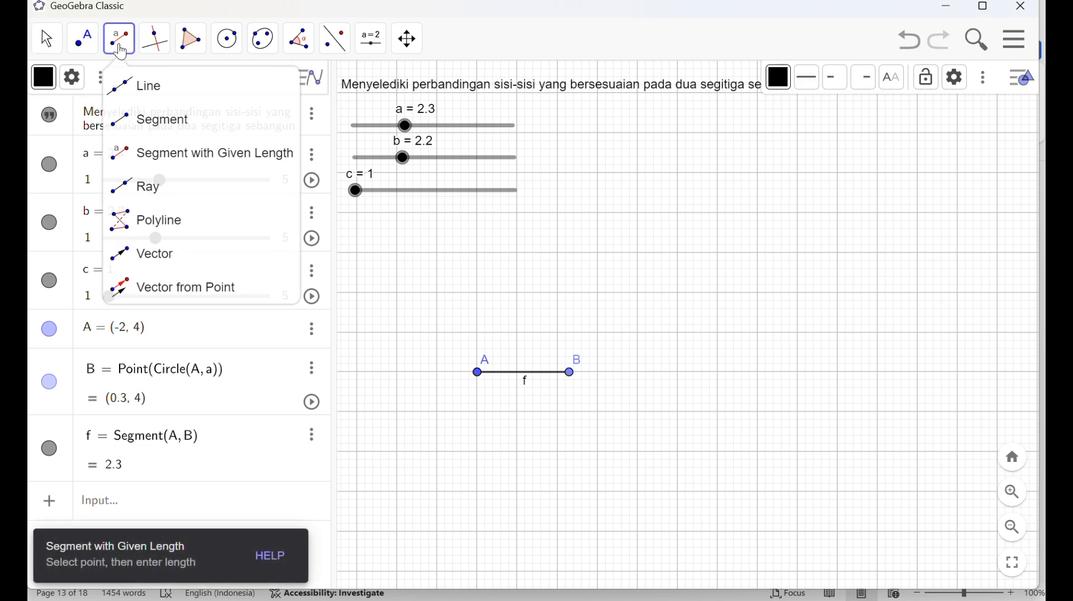
{"action": "left_click", "coordinate": [224, 167]}
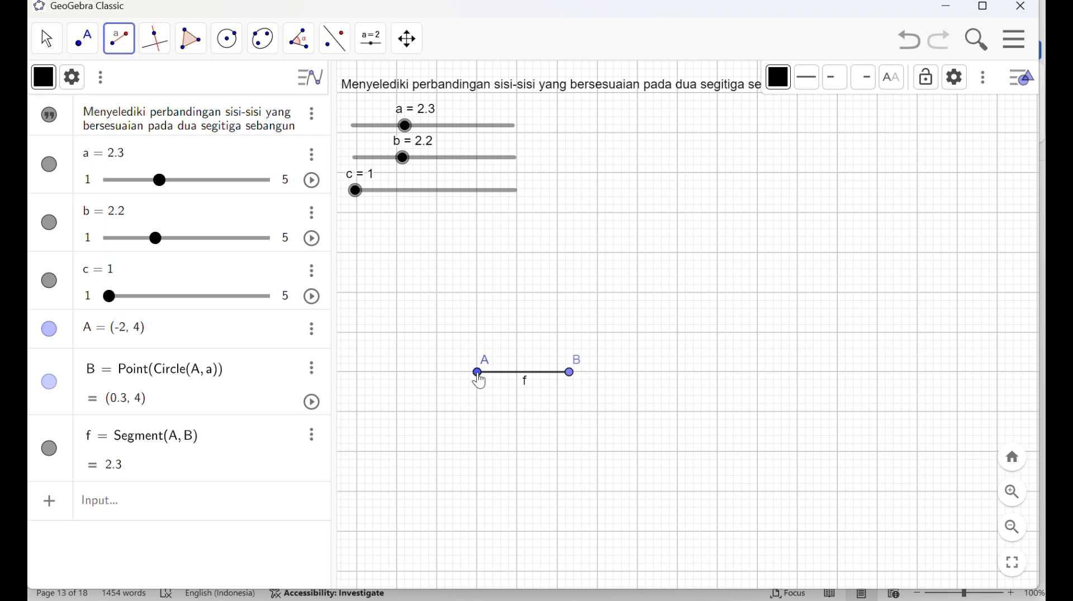
{"action": "left_click", "coordinate": [478, 373]}
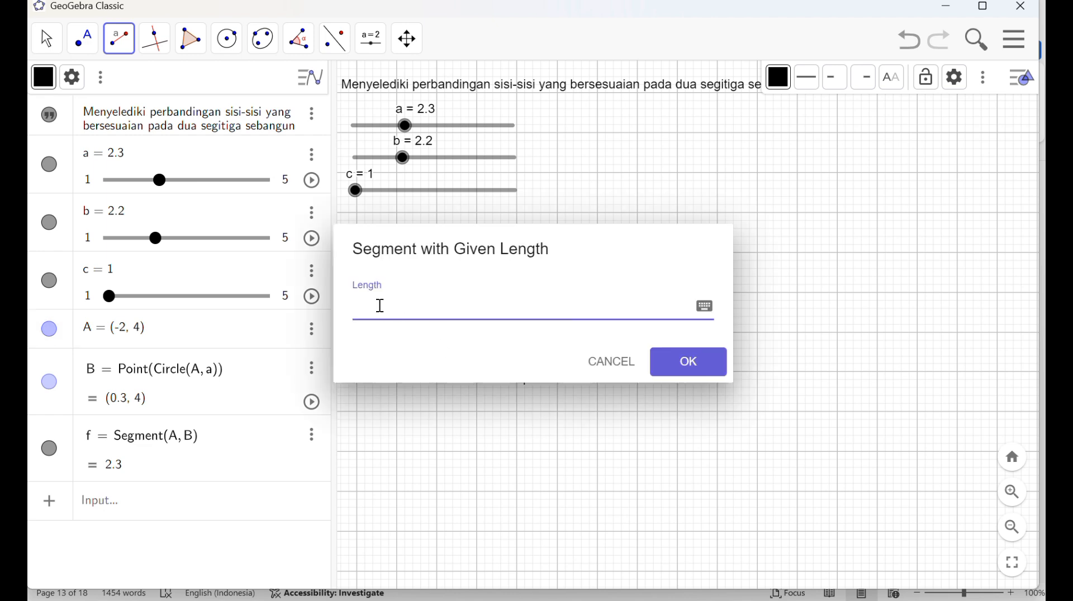
{"action": "type", "text": "B"}
{"action": "left_click", "coordinate": [688, 362]}
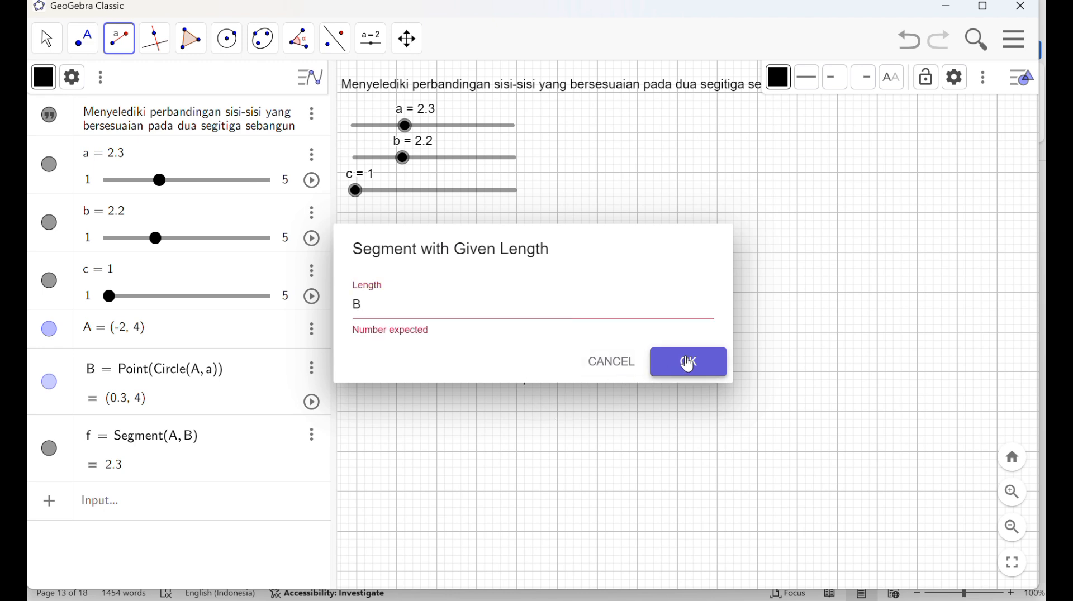
{"action": "left_click", "coordinate": [407, 304]}
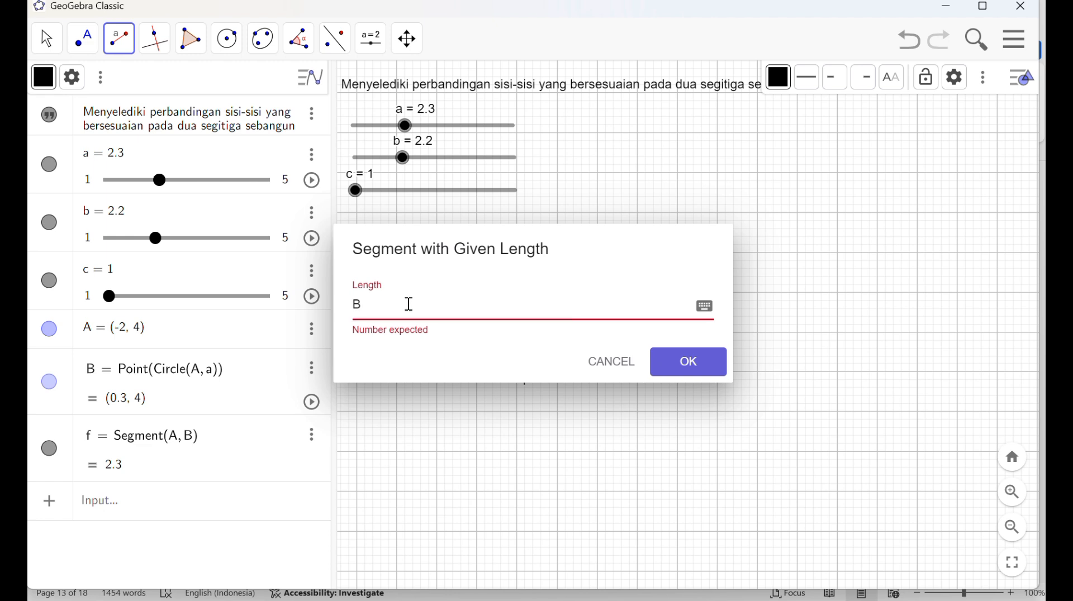
{"action": "key", "text": "BackSpace"}
{"action": "key", "text": "Tab"}
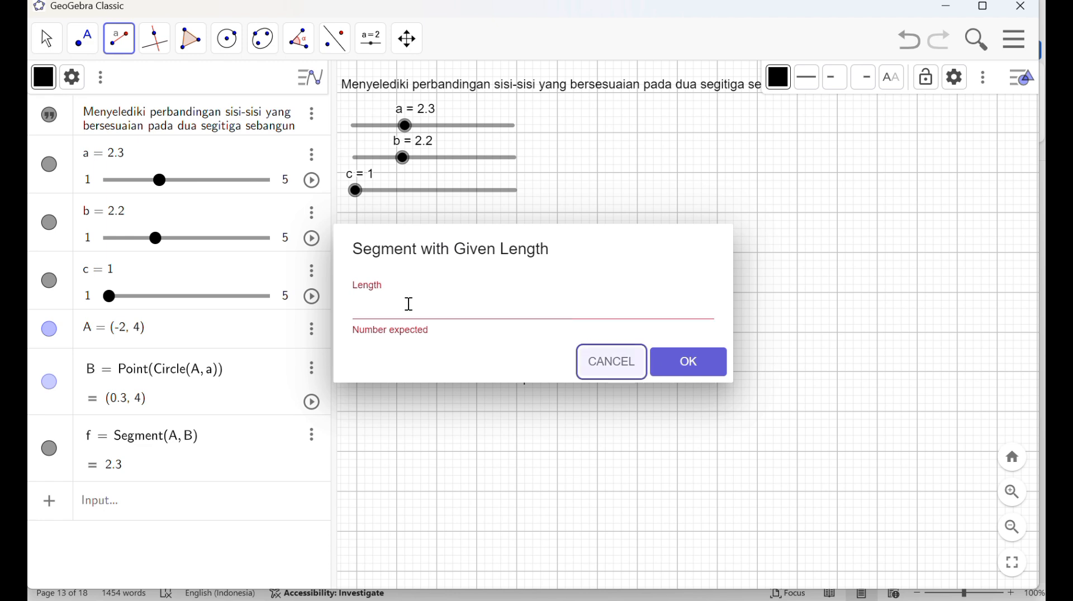
{"action": "left_click", "coordinate": [387, 304]}
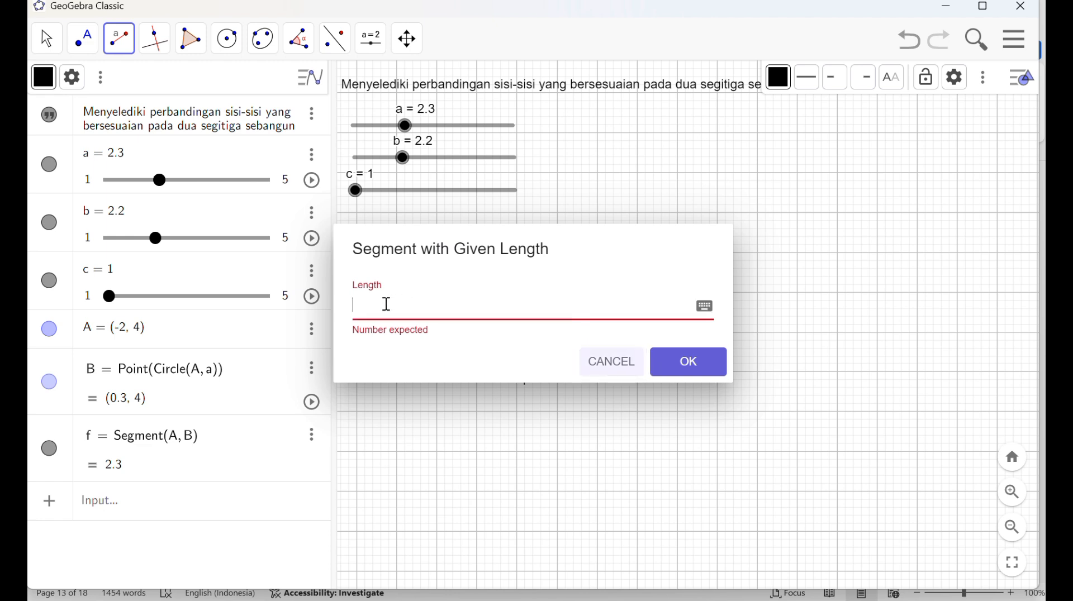
{"action": "type", "text": "b"}
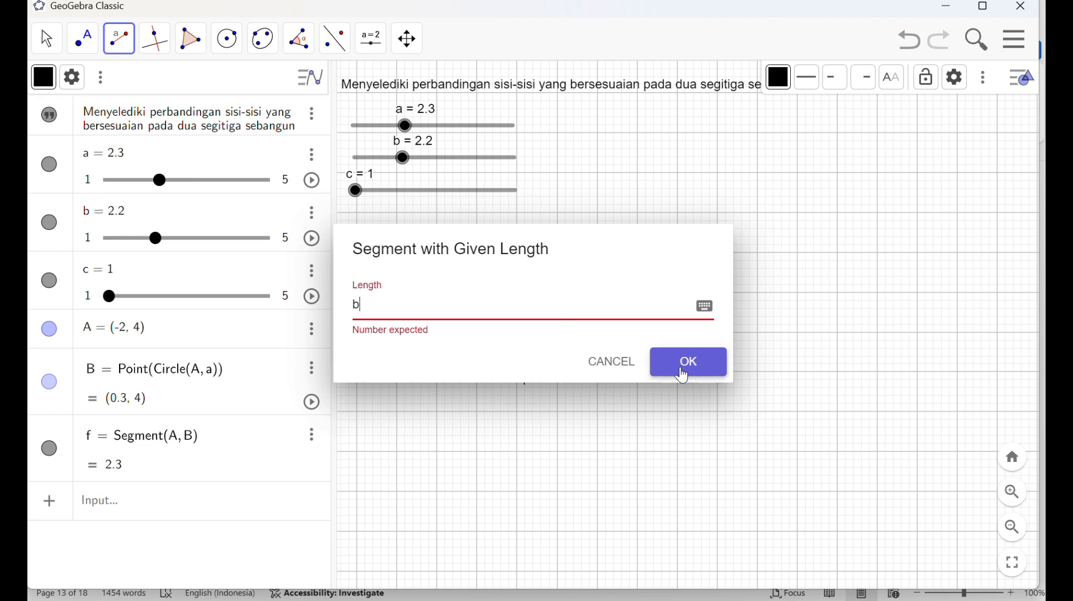
{"action": "left_click", "coordinate": [685, 369]}
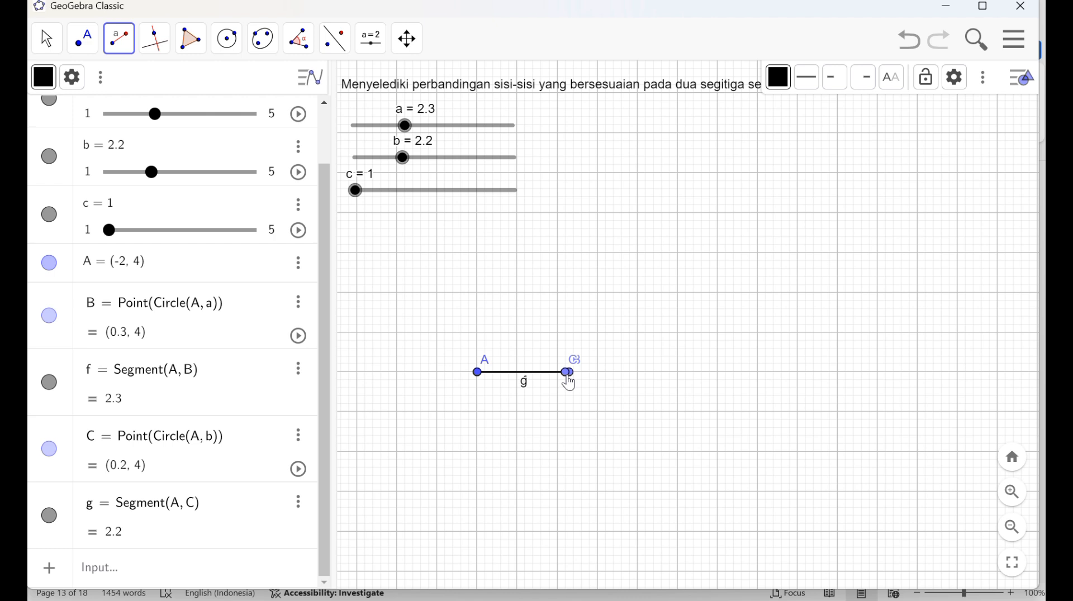
Move point C up off segment AB to about (-1.02, 5.97) so that segment AC slants above it.
{"action": "left_click", "coordinate": [228, 477]}
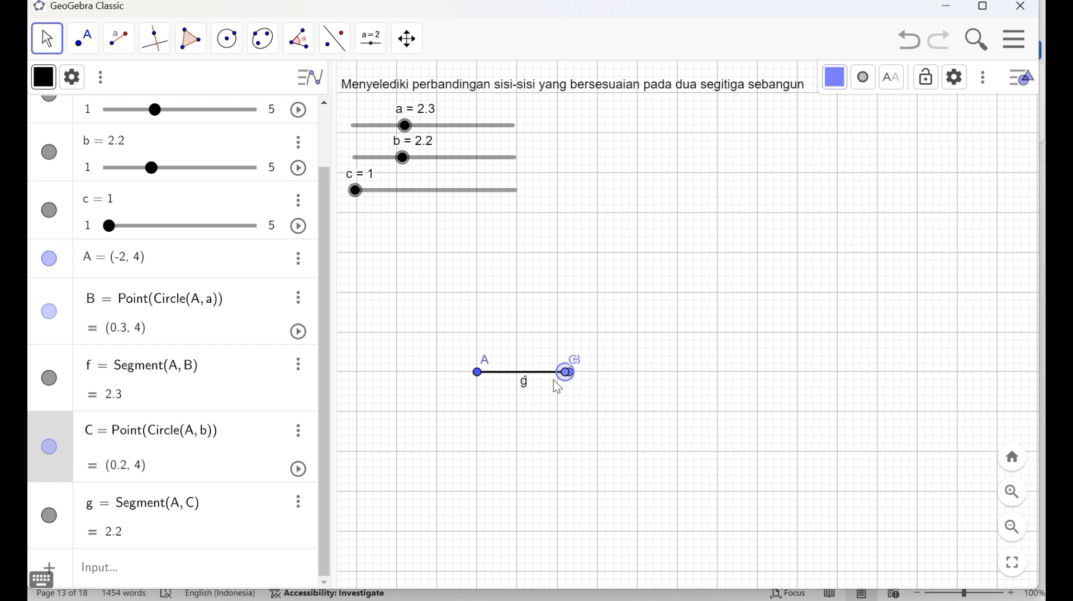
{"action": "left_click", "coordinate": [54, 35]}
{"action": "left_click", "coordinate": [82, 38]}
{"action": "left_click", "coordinate": [47, 38]}
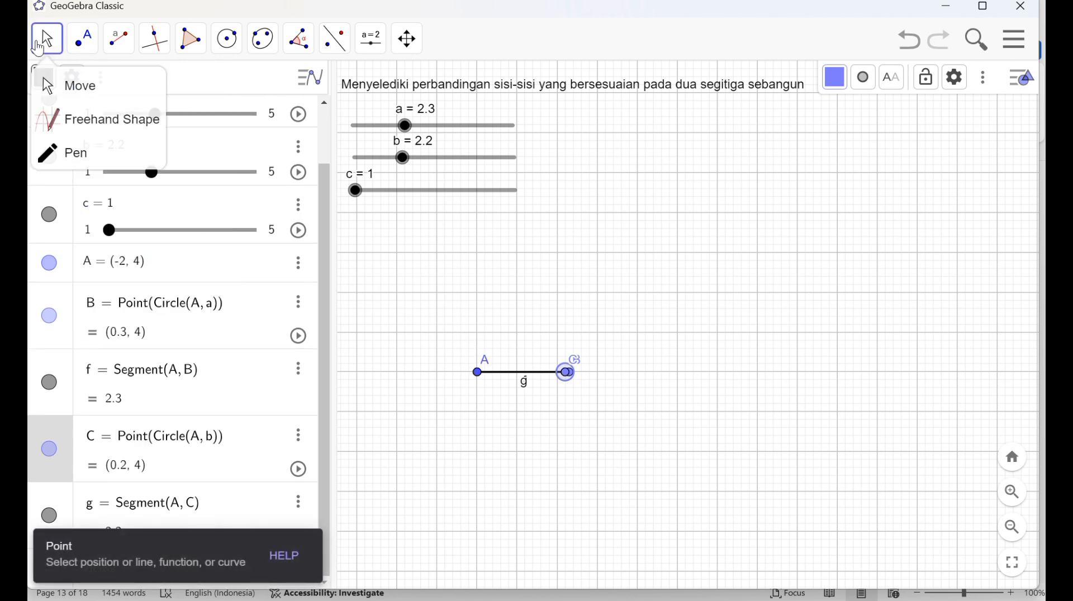
{"action": "left_click", "coordinate": [61, 85]}
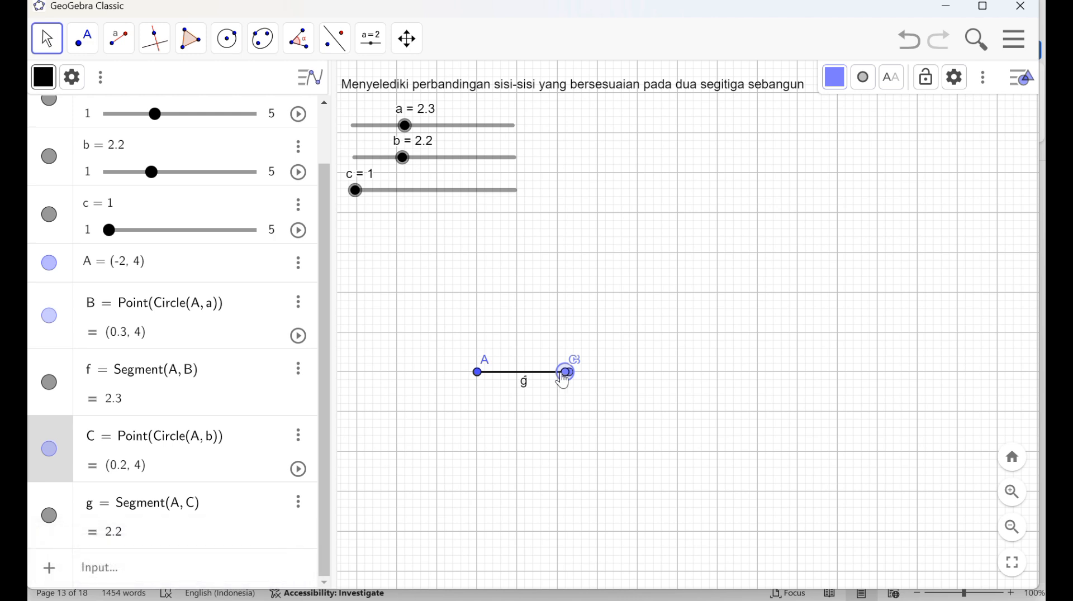
{"action": "left_click_drag", "start_coordinate": [563, 374], "coordinate": [518, 297]}
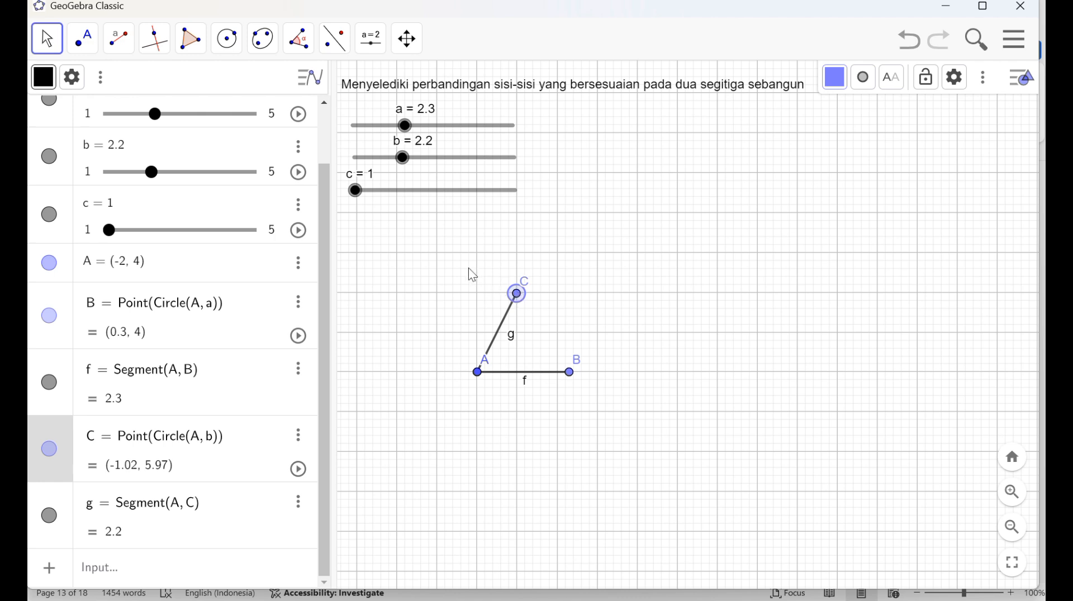
Test slider c by raising it to 1.3 and returning it to 1.
{"action": "left_click", "coordinate": [357, 192]}
{"action": "left_click_drag", "start_coordinate": [358, 193], "coordinate": [368, 192]}
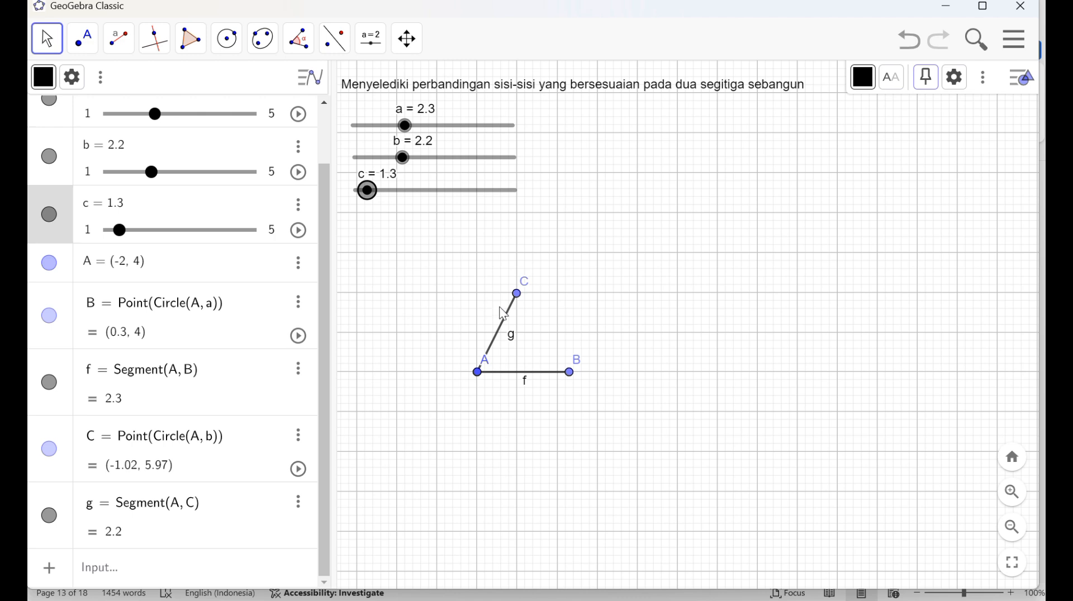
{"action": "left_click", "coordinate": [506, 329]}
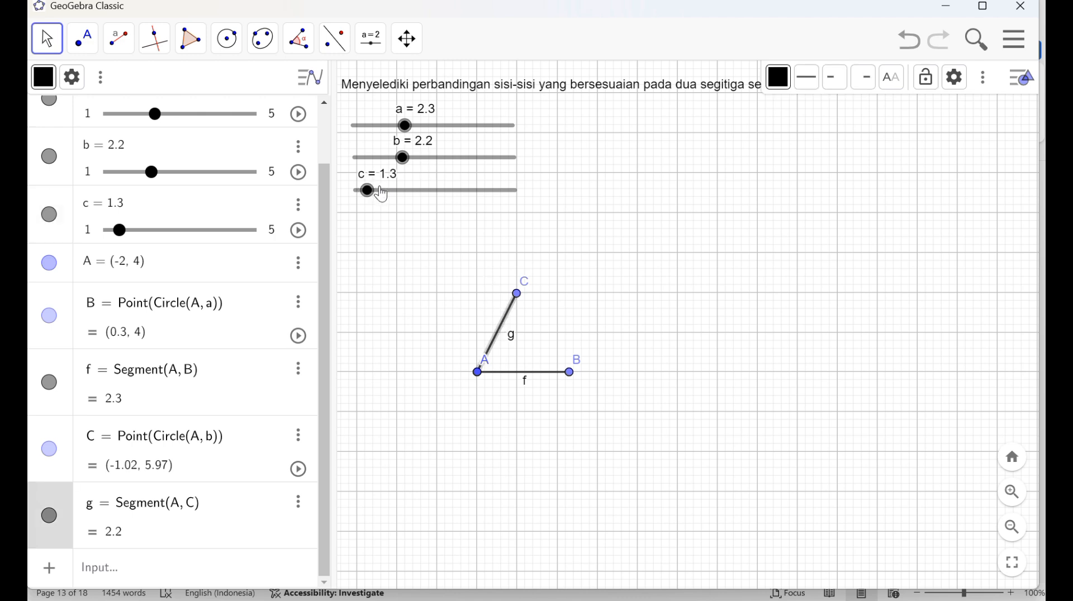
{"action": "mouse_move", "coordinate": [374, 200]}
{"action": "left_mouse_down"}
{"action": "mouse_move", "coordinate": [388, 194]}
{"action": "mouse_move", "coordinate": [358, 193]}
{"action": "left_mouse_up"}
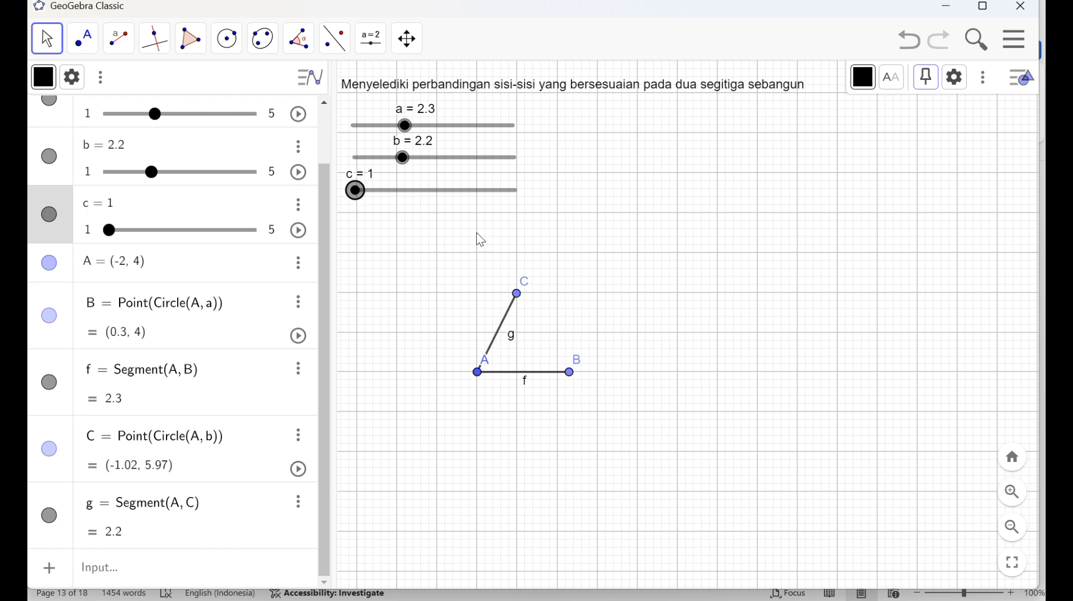
Nudge point B to about (0.3, 4.02) and test slider b by raising it to 2.3 and returning it to 2.2.
{"action": "left_click_drag", "start_coordinate": [568, 370], "coordinate": [576, 381]}
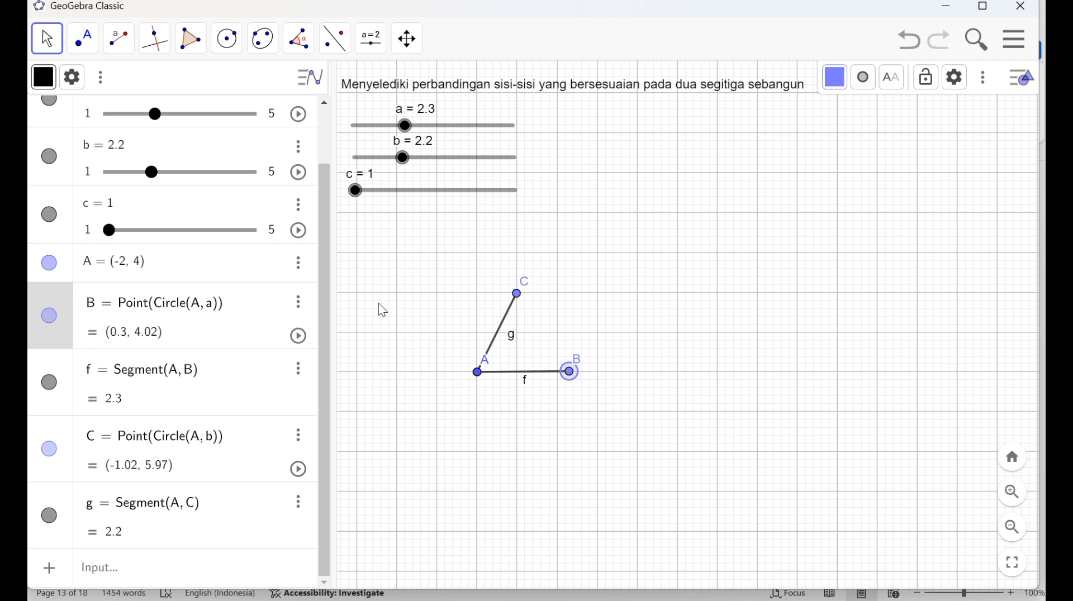
{"action": "key", "text": "Tab"}
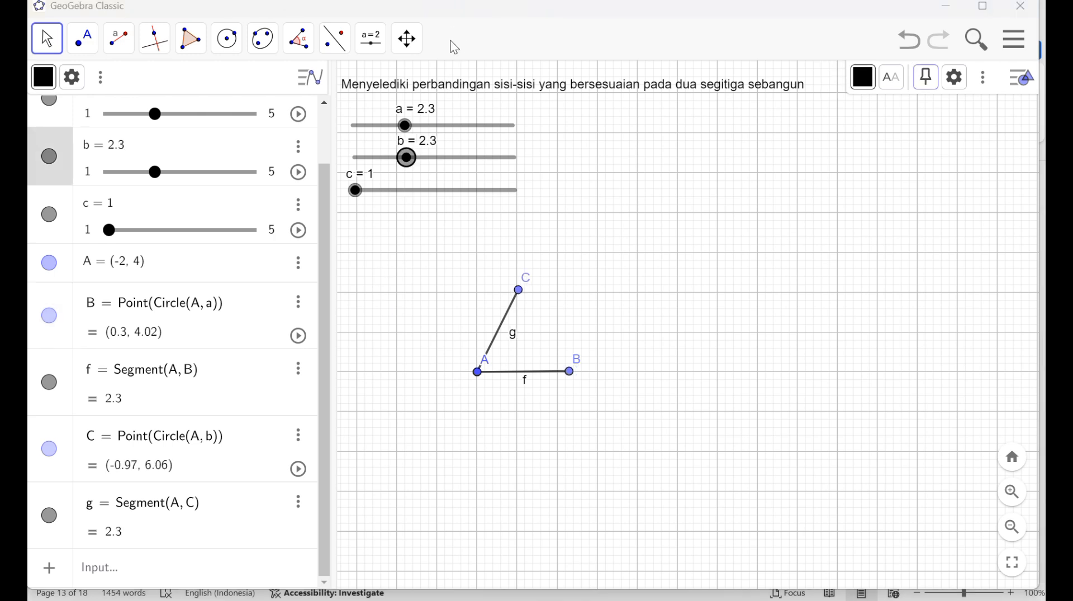
{"action": "key", "text": "Right"}
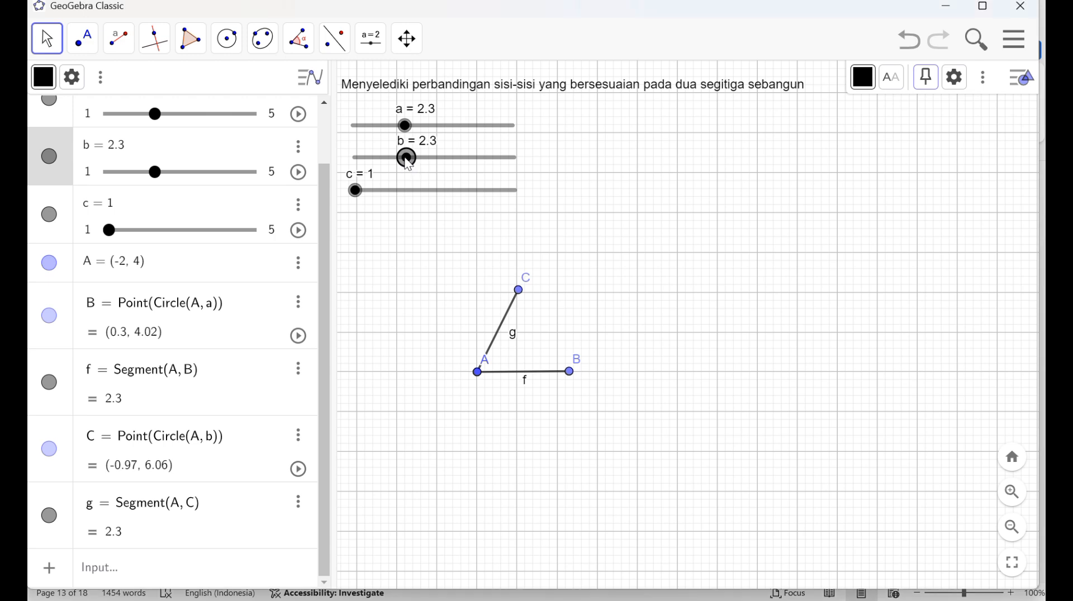
{"action": "left_click_drag", "start_coordinate": [406, 166], "coordinate": [404, 166]}
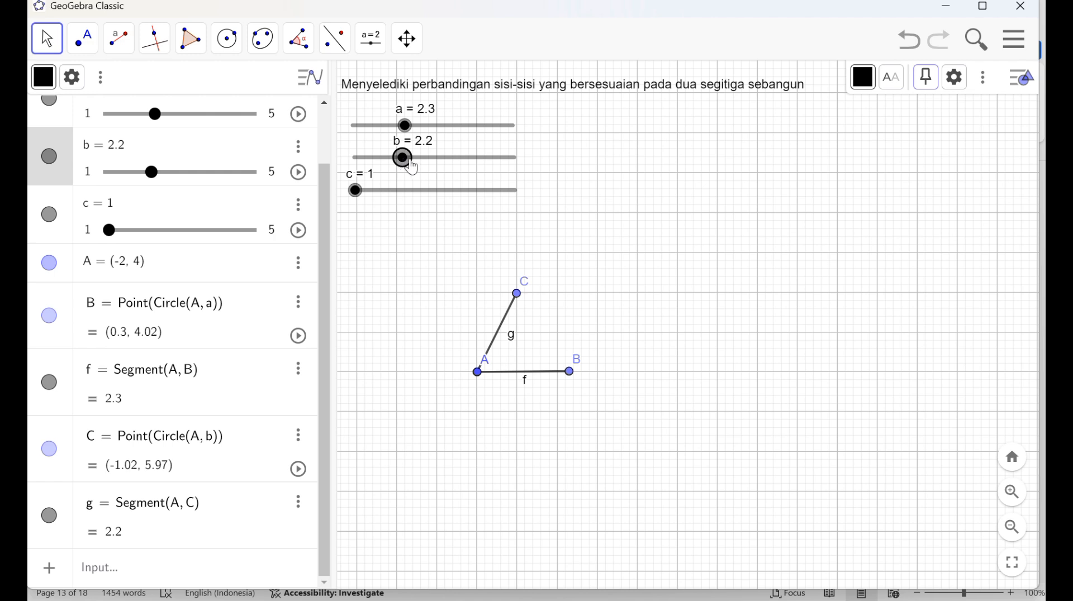
{"action": "double_click", "coordinate": [406, 163]}
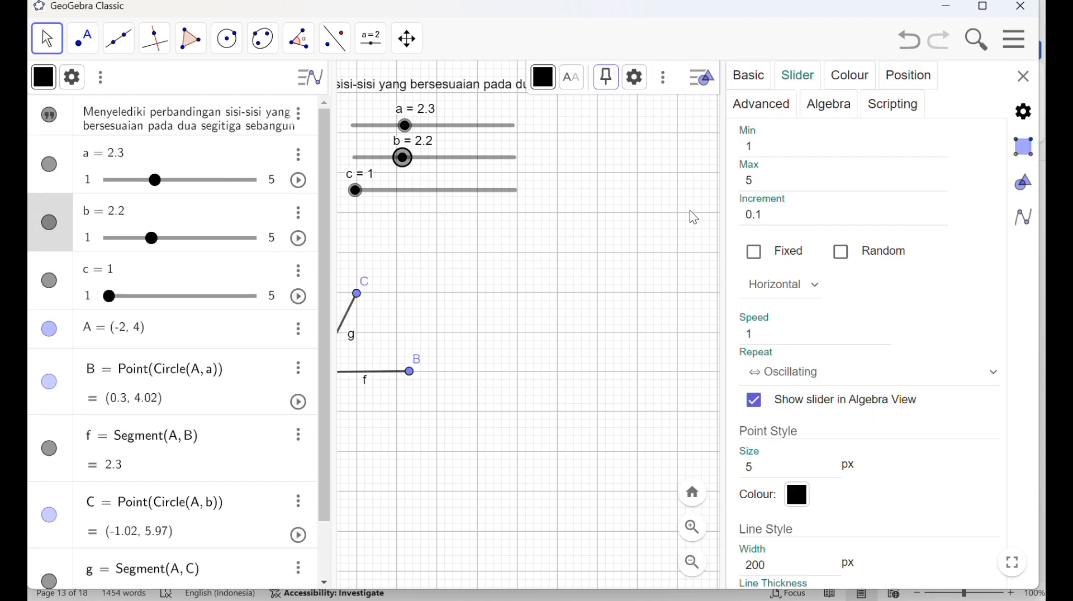
{"action": "left_click", "coordinate": [1025, 79]}
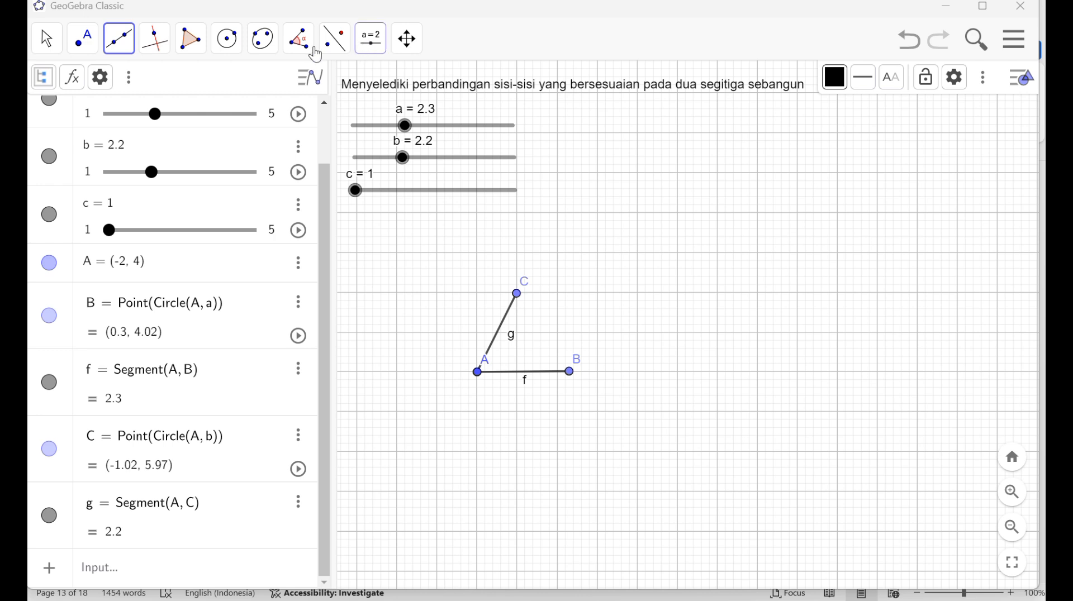
Draw a ray starting at point B and passing through point C.
{"action": "left_click", "coordinate": [126, 56]}
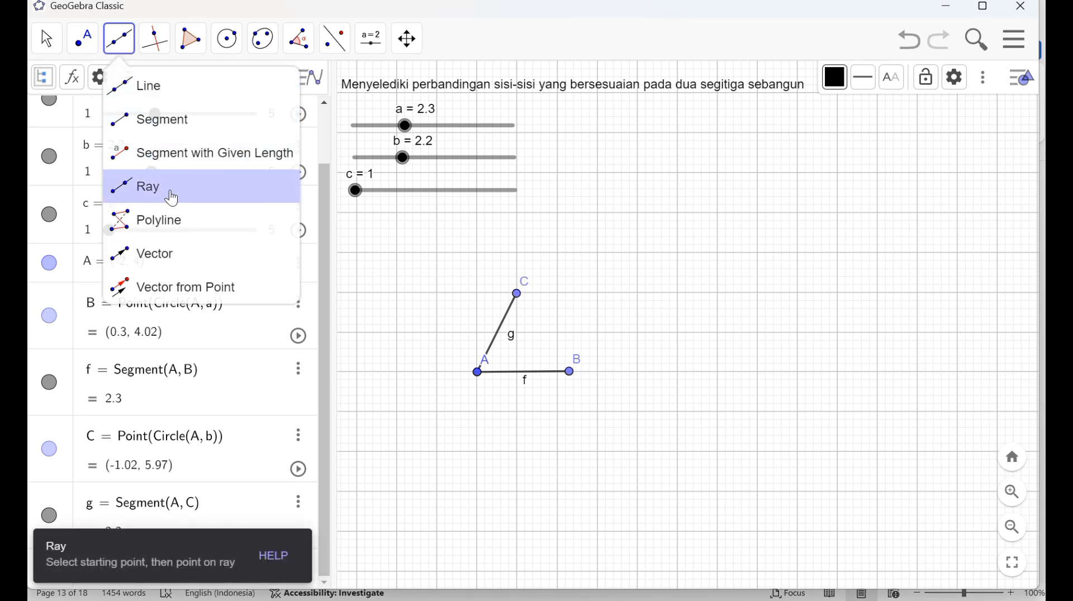
{"action": "left_click", "coordinate": [173, 199]}
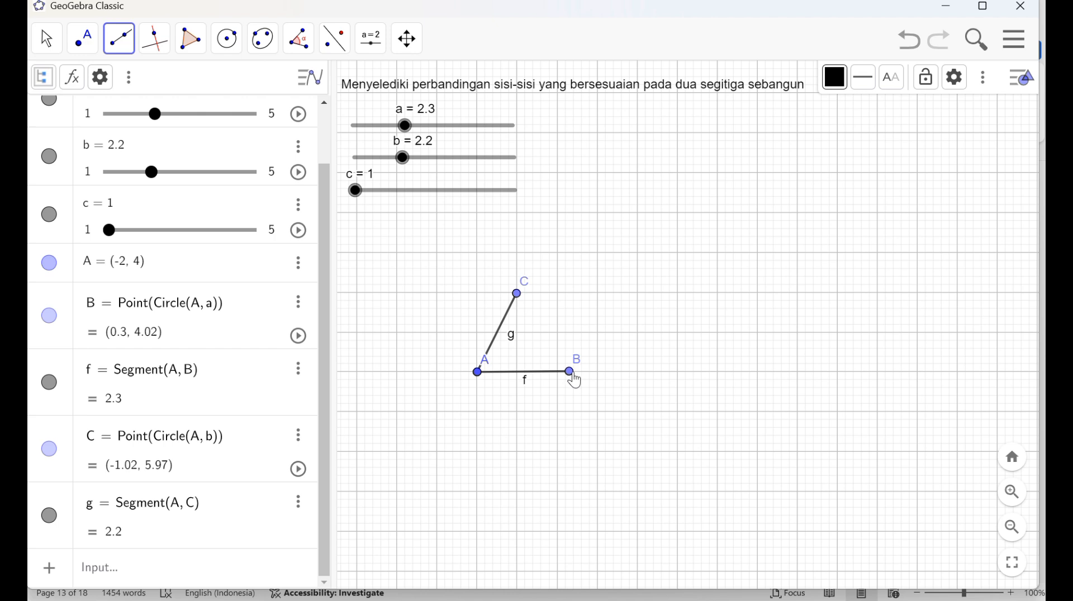
{"action": "left_click", "coordinate": [573, 375]}
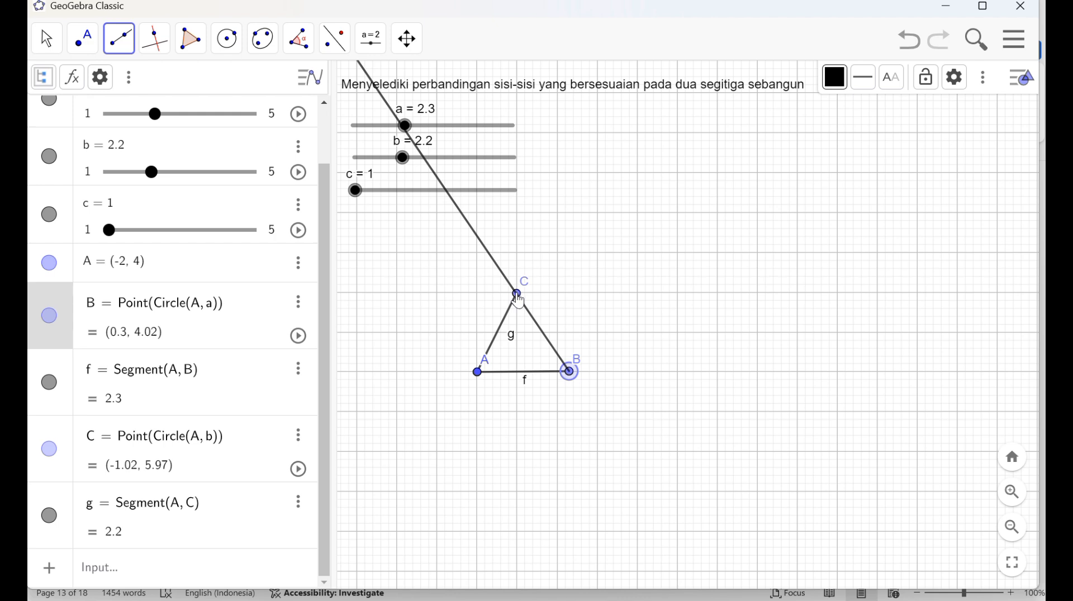
{"action": "left_click", "coordinate": [517, 297]}
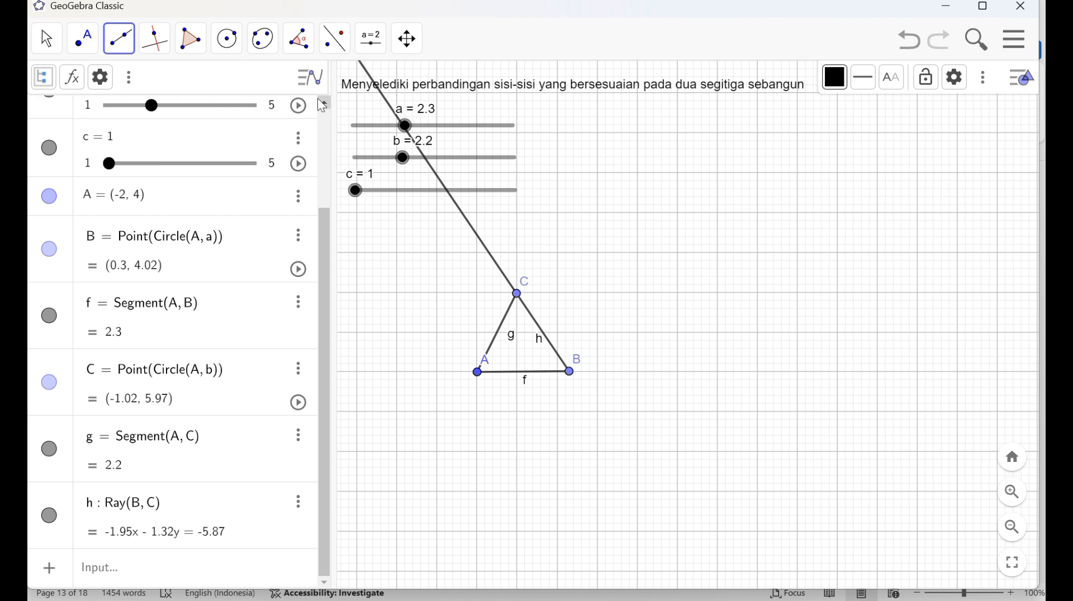
Create a triangle with the Polygon tool using points A, B and C as vertices.
{"action": "left_click", "coordinate": [205, 48]}
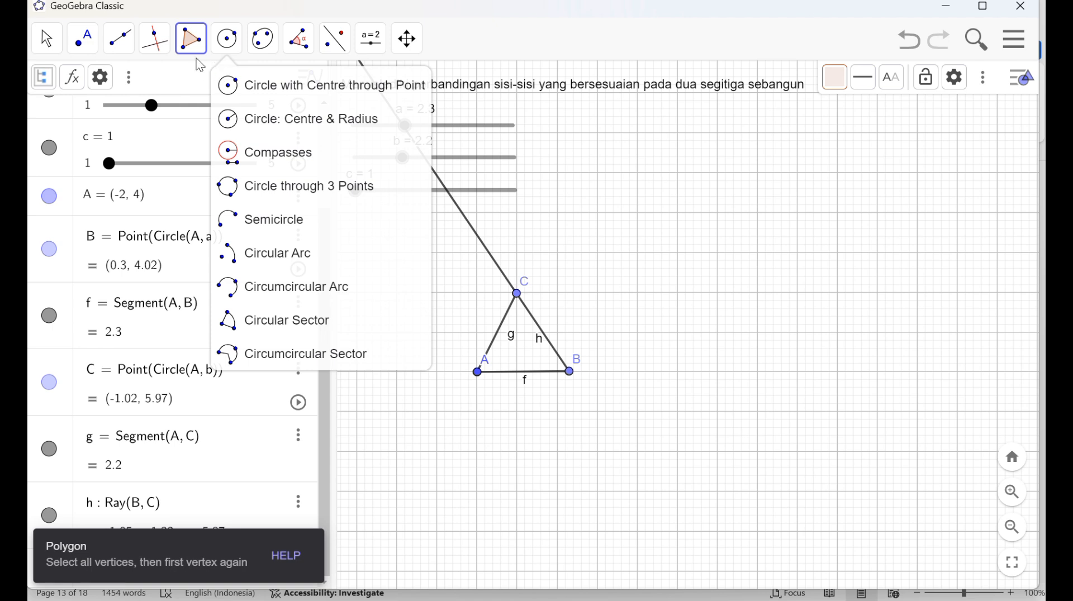
{"action": "mouse_move", "coordinate": [193, 53]}
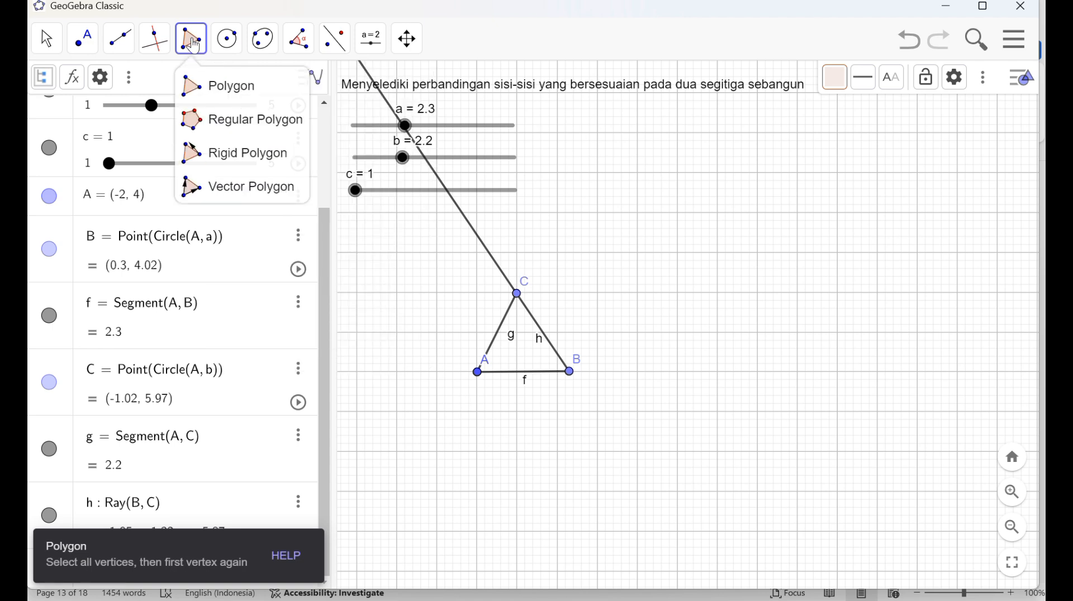
{"action": "left_click", "coordinate": [252, 98]}
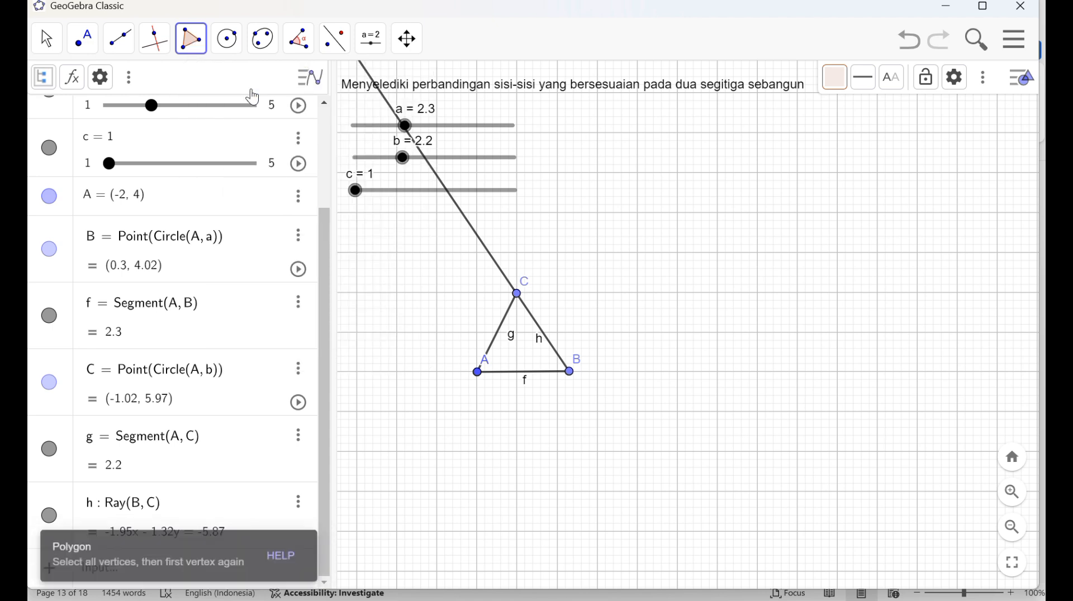
{"action": "left_click", "coordinate": [479, 380]}
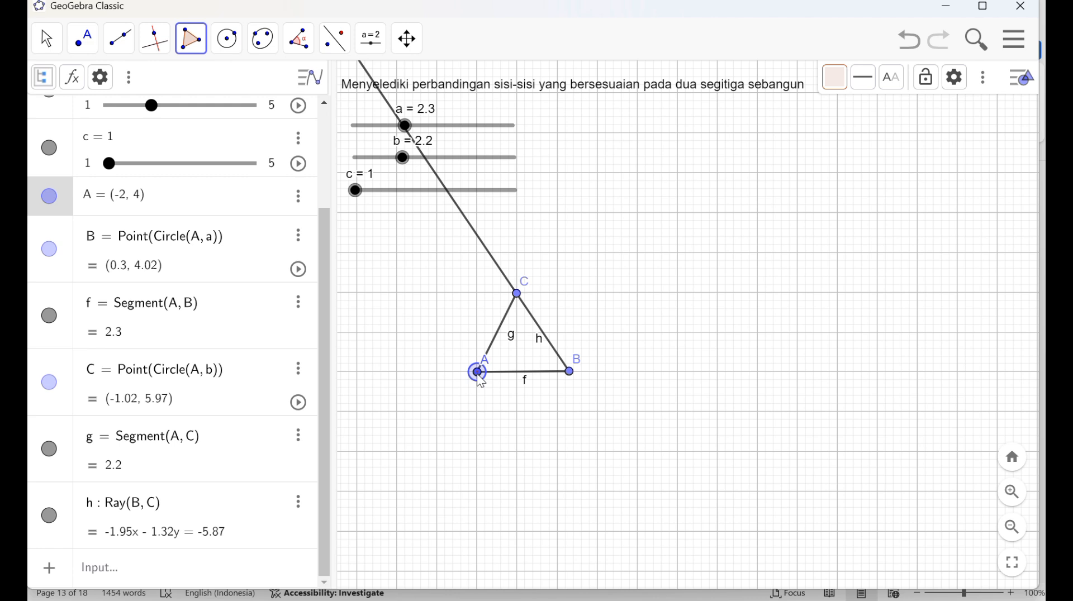
{"action": "left_click", "coordinate": [572, 373]}
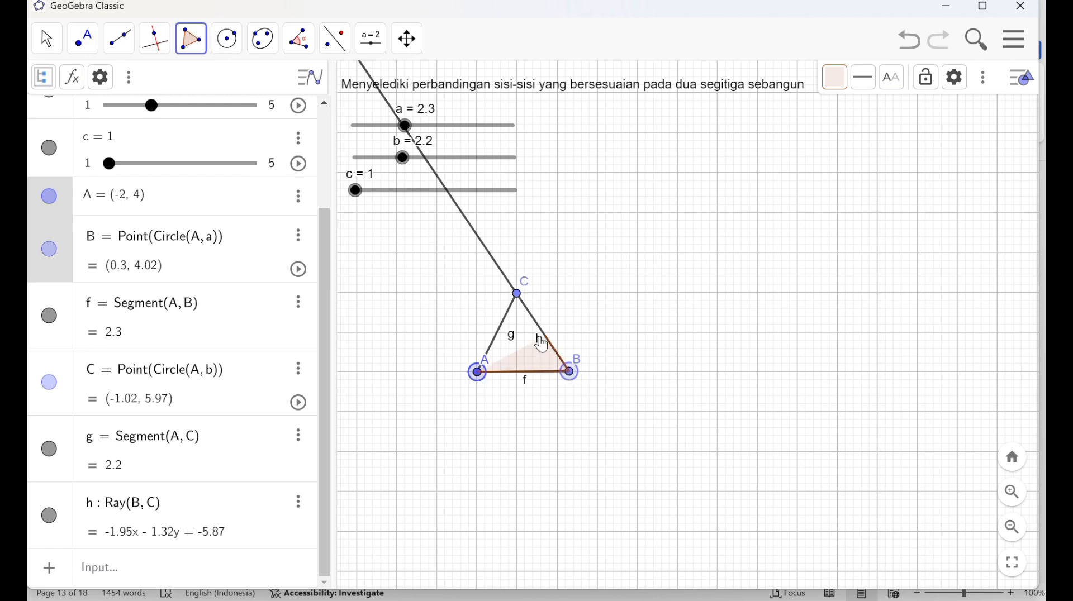
{"action": "left_click", "coordinate": [517, 297]}
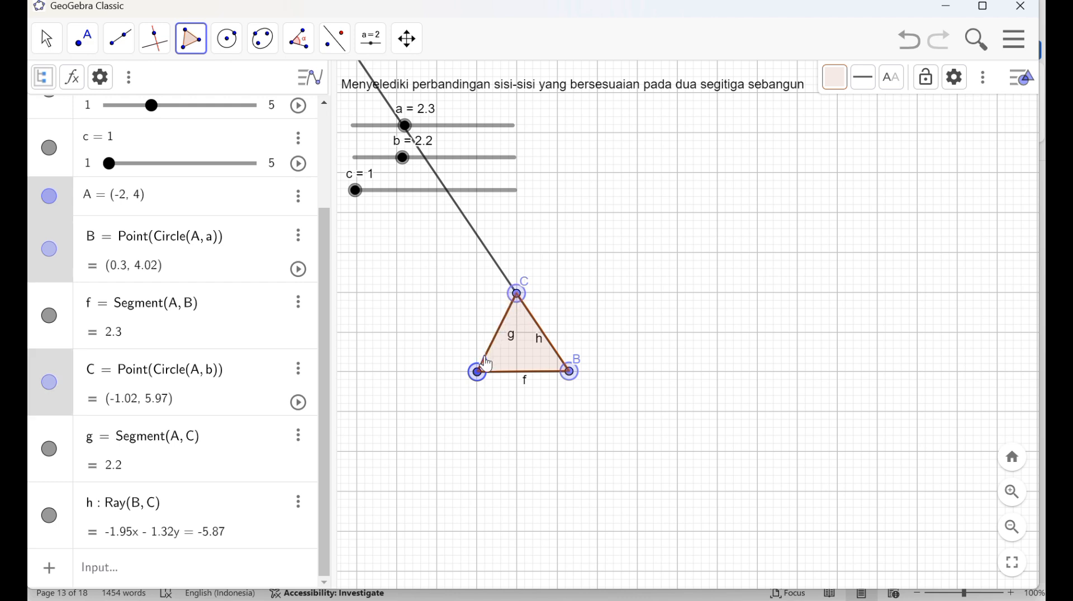
{"action": "left_click", "coordinate": [479, 373]}
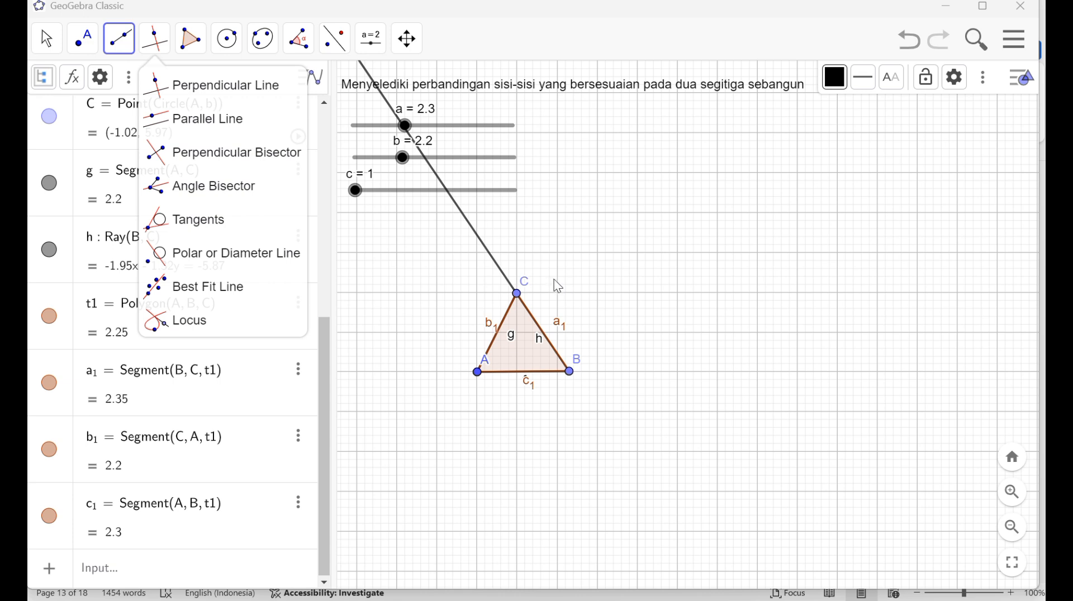
Try to create an intersection point of triangle side a₁ and ray h at vertex C.
{"action": "mouse_move", "coordinate": [83, 40]}
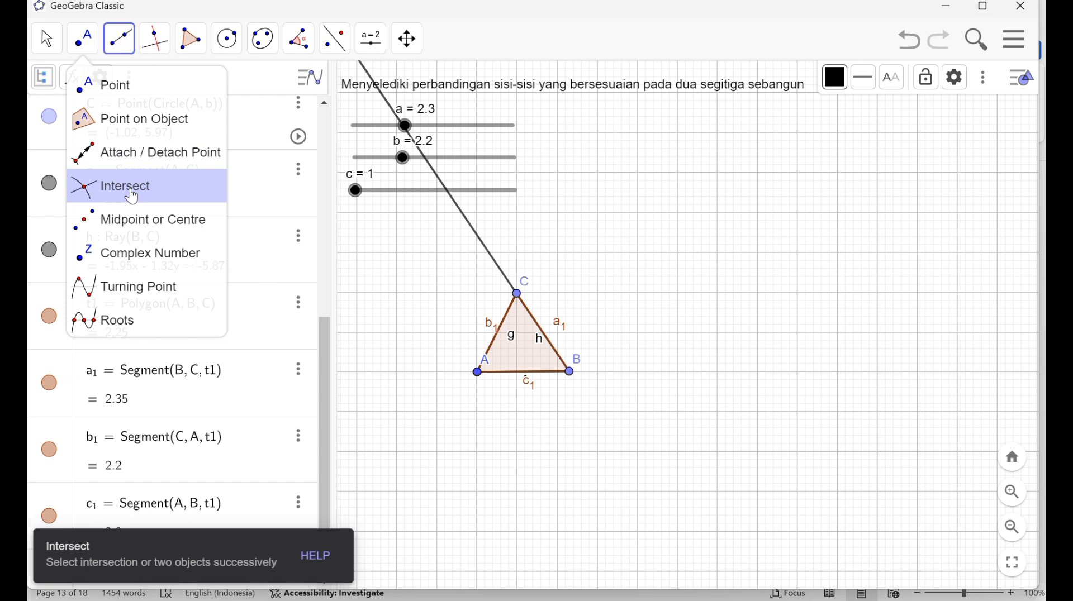
{"action": "left_click", "coordinate": [132, 197]}
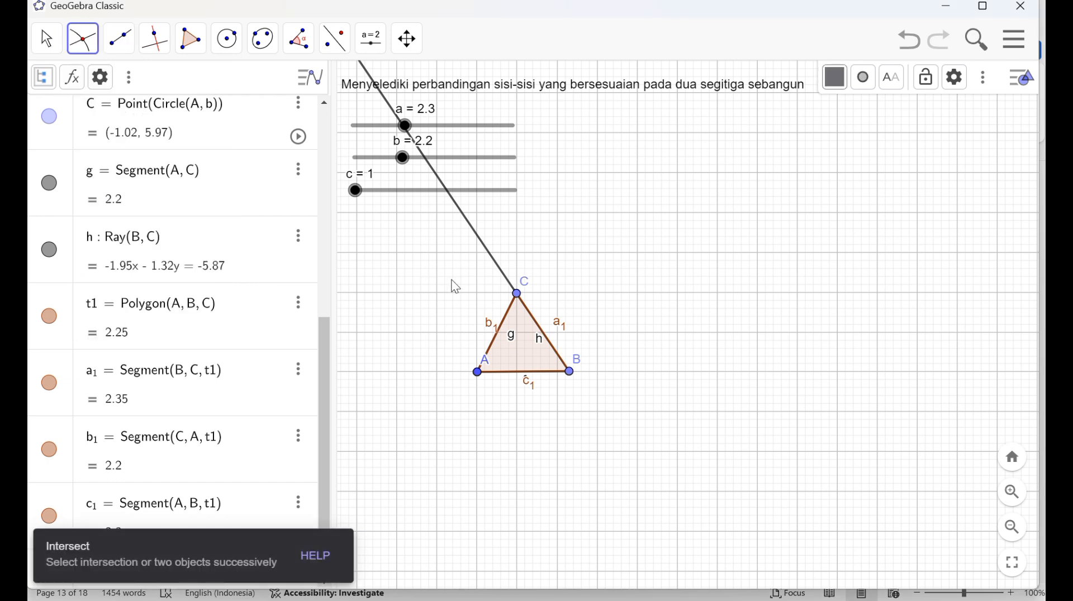
{"action": "left_click", "coordinate": [521, 302]}
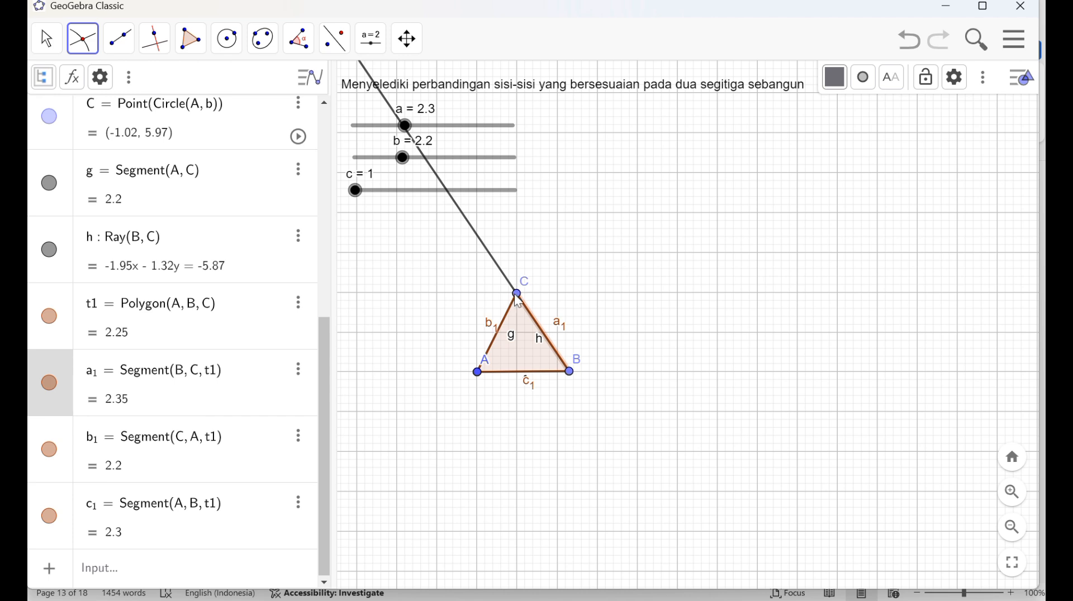
{"action": "left_click", "coordinate": [518, 301]}
{"action": "left_click", "coordinate": [518, 301]}
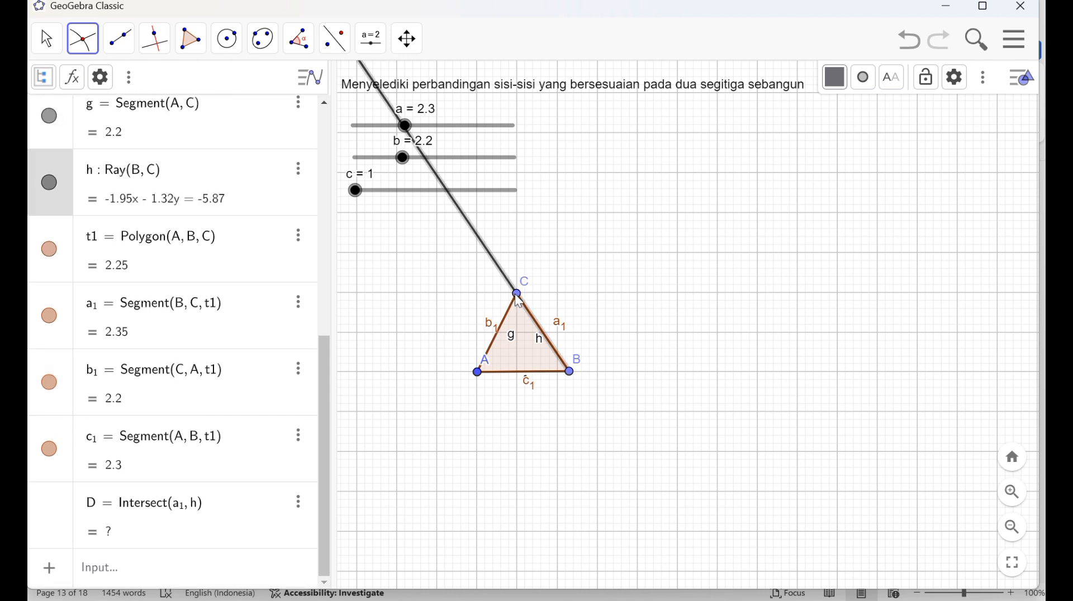
{"action": "left_click", "coordinate": [520, 302]}
{"action": "left_click", "coordinate": [522, 302]}
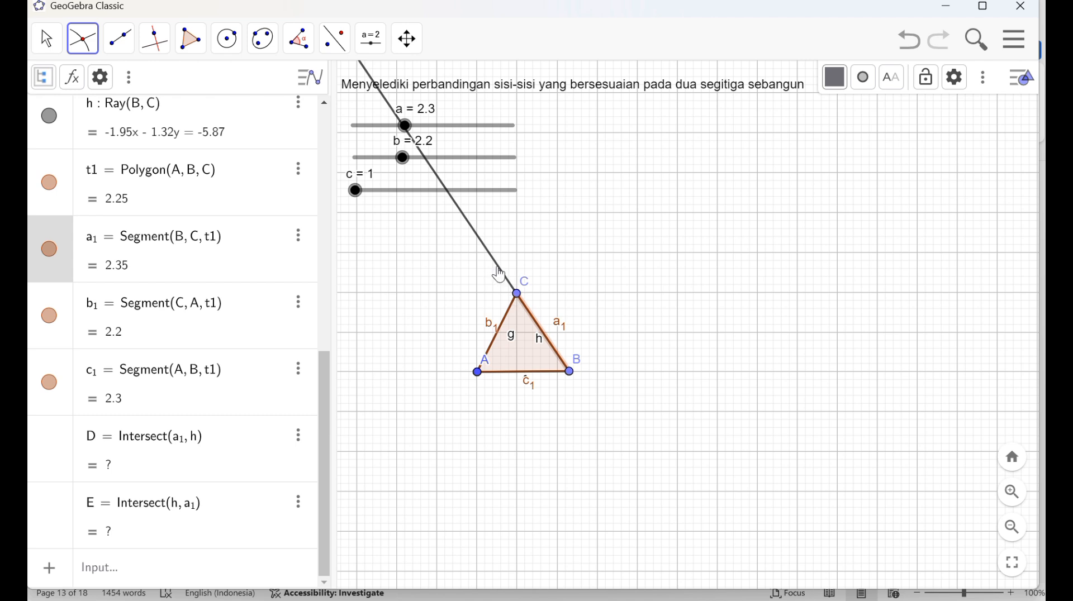
Hide ray h and the label of segment g between points A and C.
{"action": "right_click", "coordinate": [502, 275]}
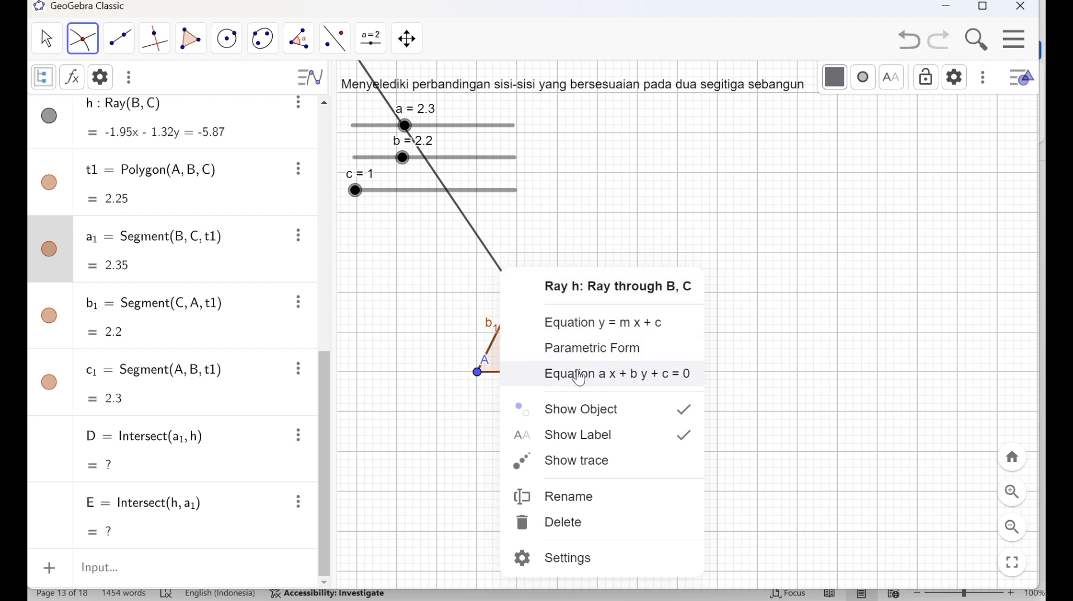
{"action": "left_click", "coordinate": [619, 412]}
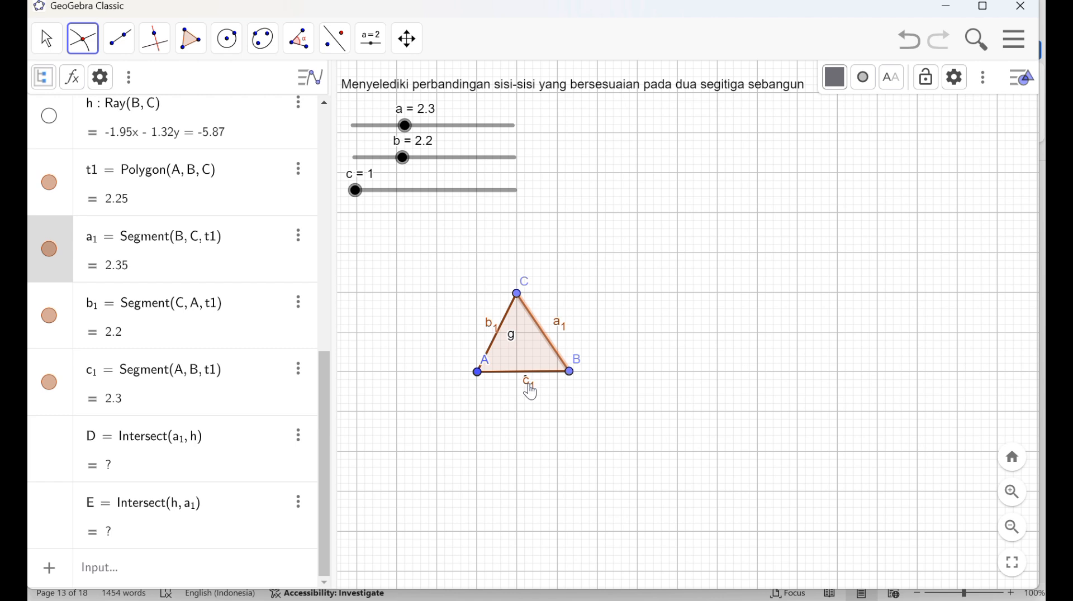
{"action": "left_click", "coordinate": [515, 343]}
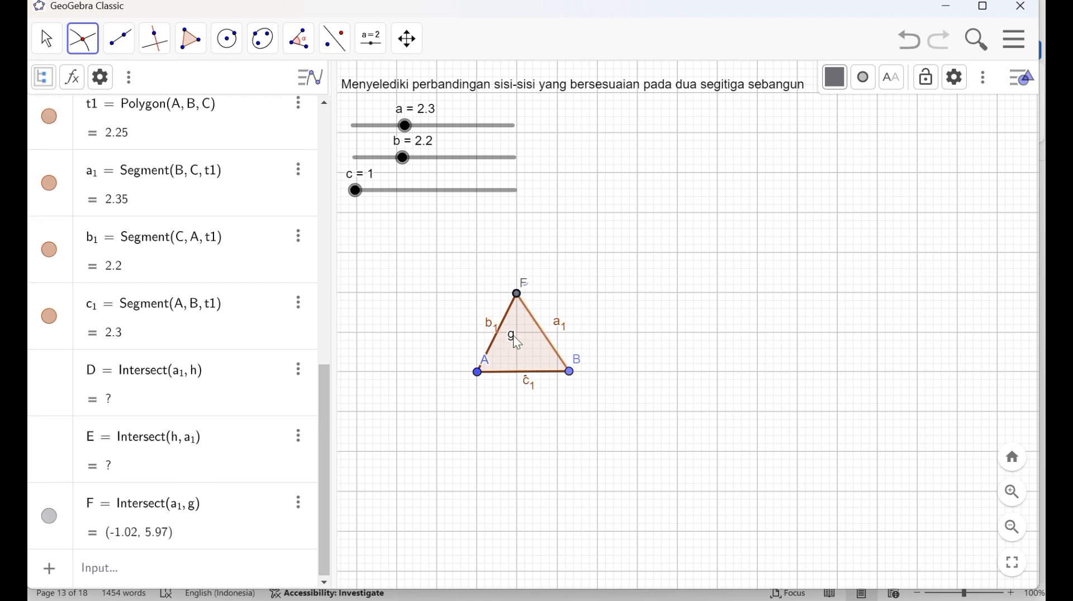
{"action": "right_click", "coordinate": [513, 335]}
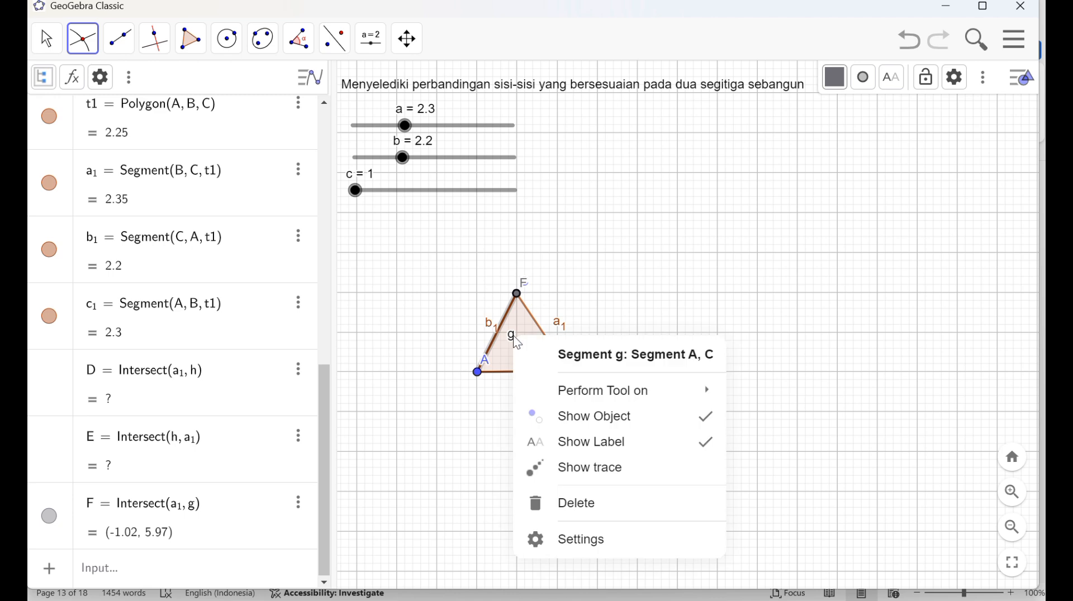
{"action": "left_click", "coordinate": [638, 451]}
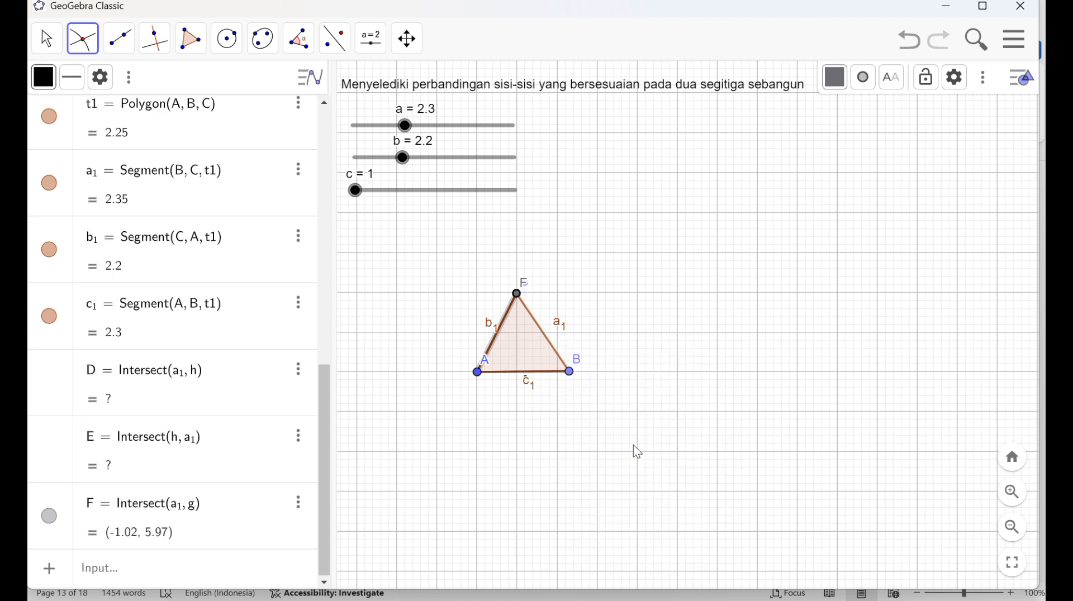
{"action": "left_click", "coordinate": [530, 385]}
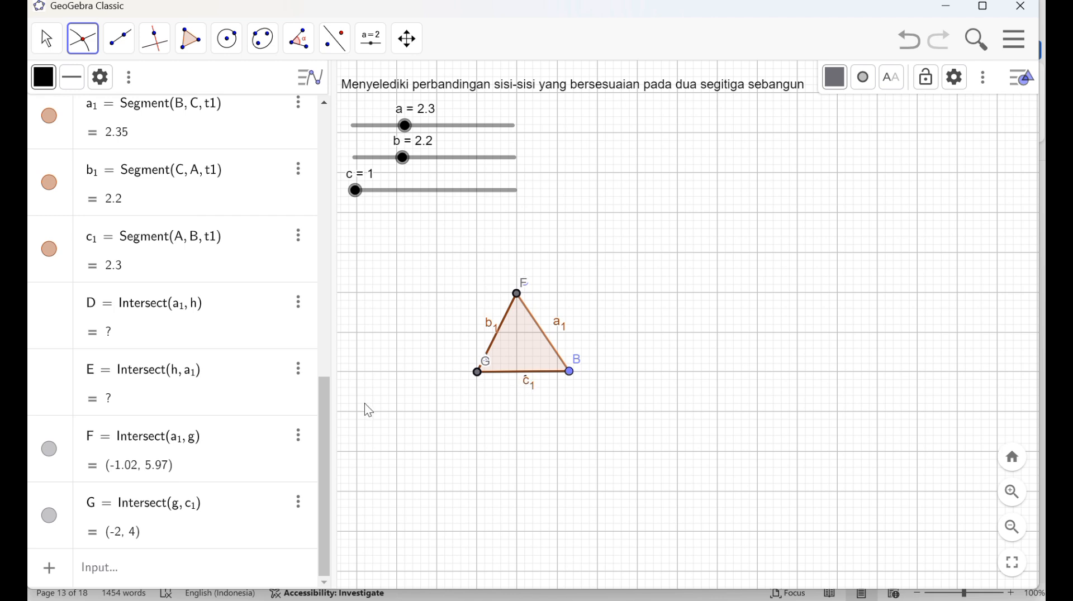
{"action": "left_click", "coordinate": [218, 453]}
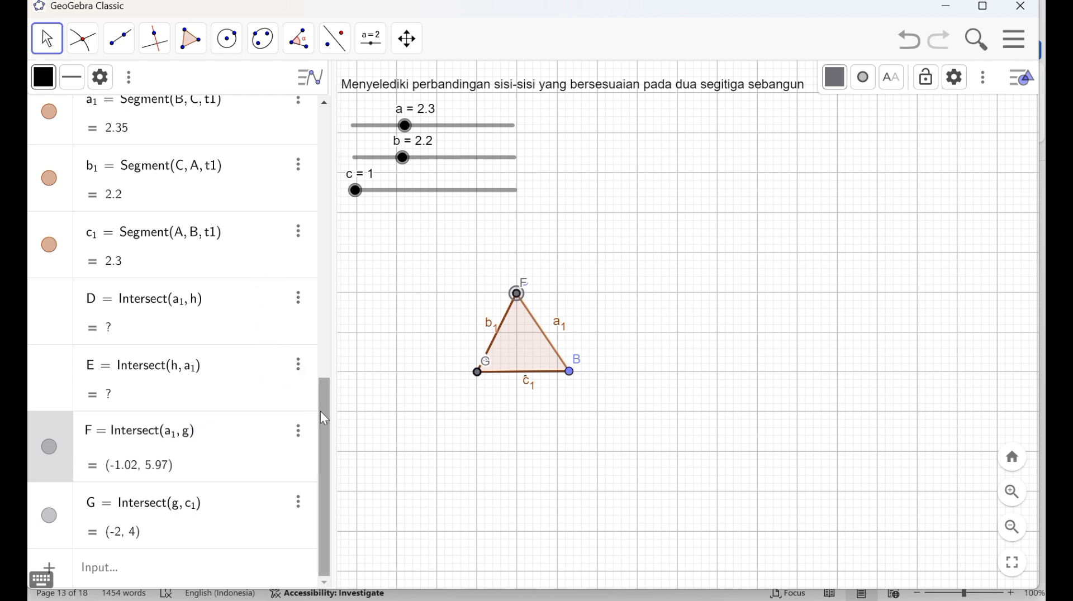
{"action": "left_click_drag", "start_coordinate": [320, 411], "coordinate": [333, 376]}
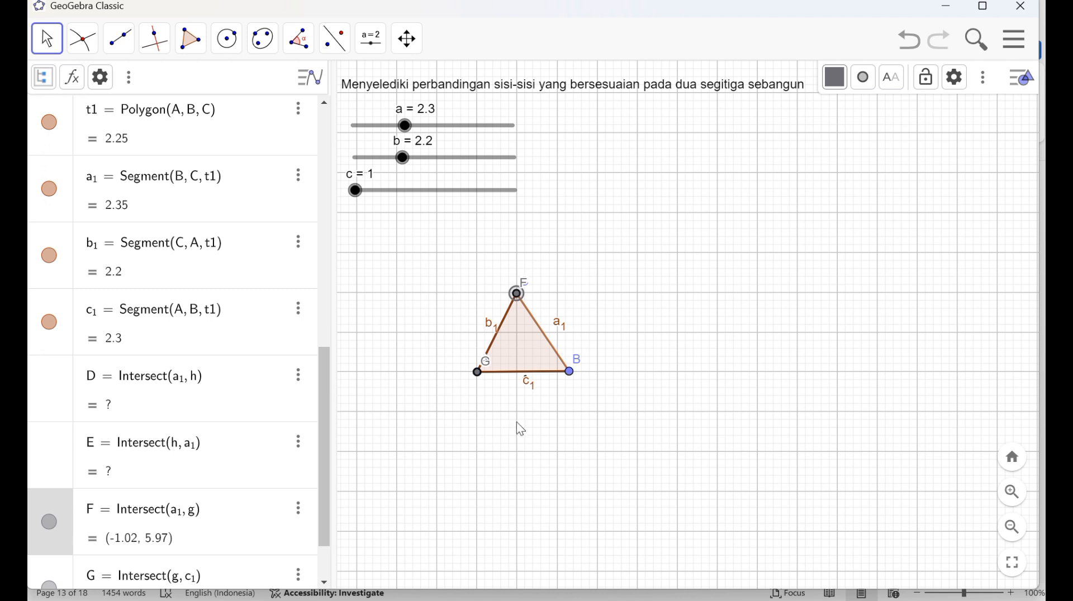
Hide the label of segment f and reposition the c₁ label just below side AB.
{"action": "mouse_move", "coordinate": [531, 394]}
{"action": "left_mouse_down"}
{"action": "mouse_move", "coordinate": [505, 391]}
{"action": "mouse_move", "coordinate": [514, 392]}
{"action": "left_mouse_up"}
{"action": "left_click", "coordinate": [524, 381]}
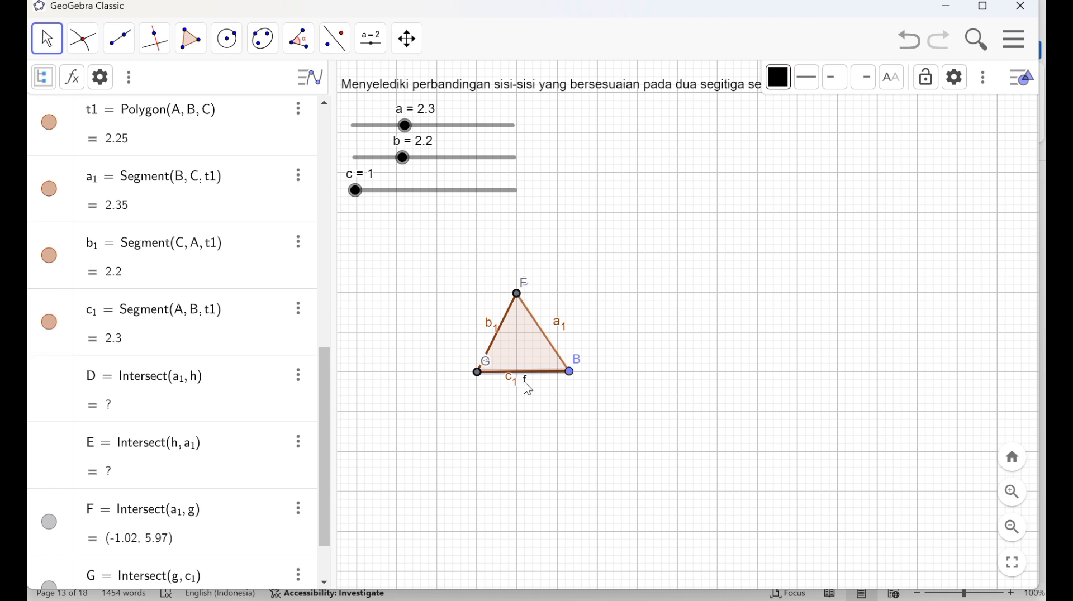
{"action": "right_click", "coordinate": [524, 381]}
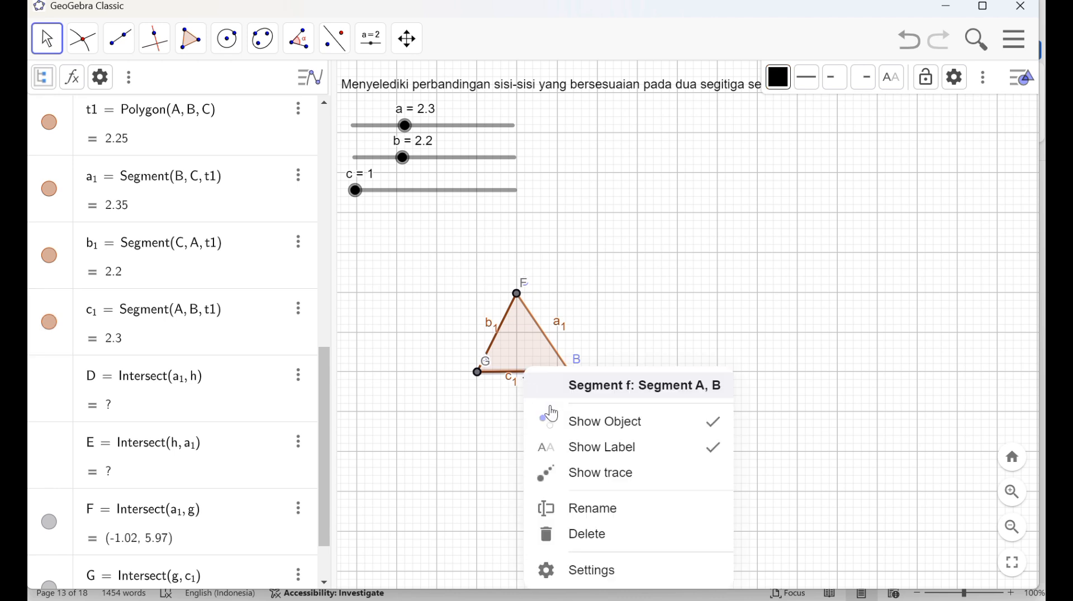
{"action": "left_click", "coordinate": [618, 454]}
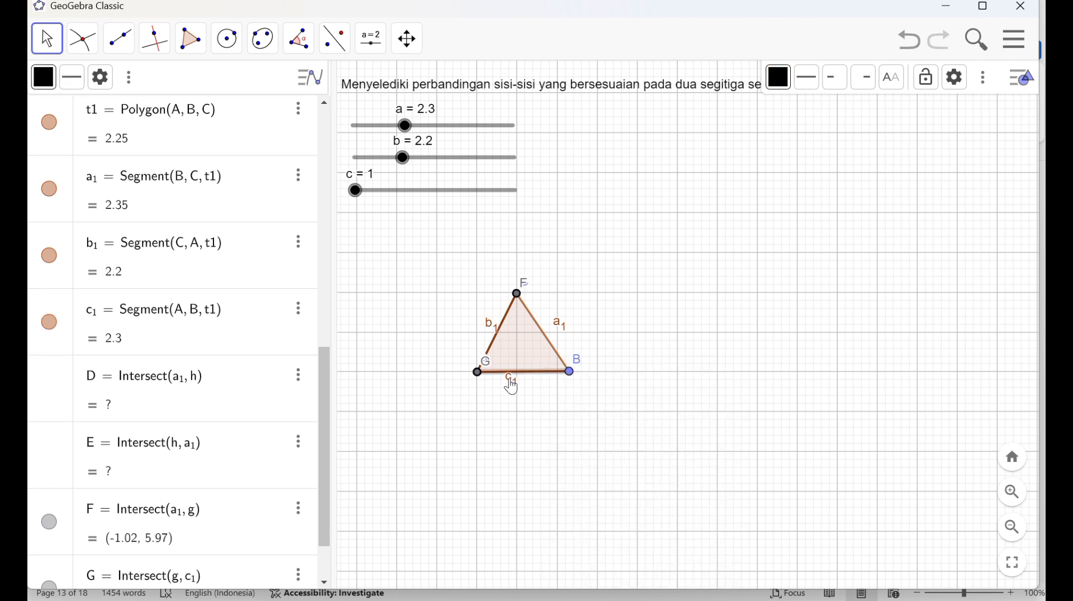
{"action": "left_click_drag", "start_coordinate": [510, 385], "coordinate": [522, 388]}
{"action": "left_click", "coordinate": [589, 338]}
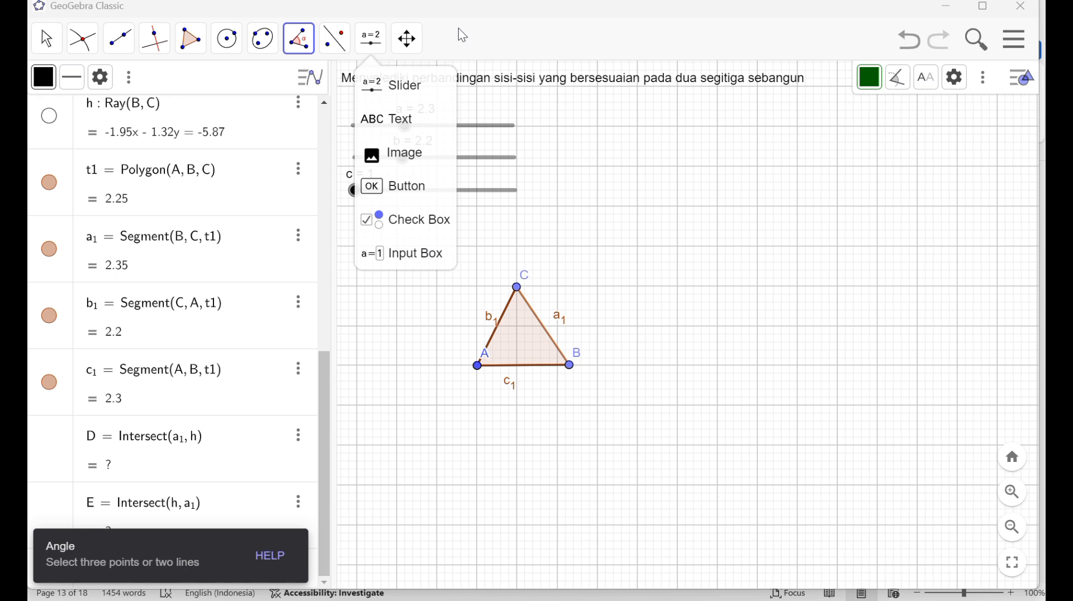
{"action": "left_click", "coordinate": [552, 117]}
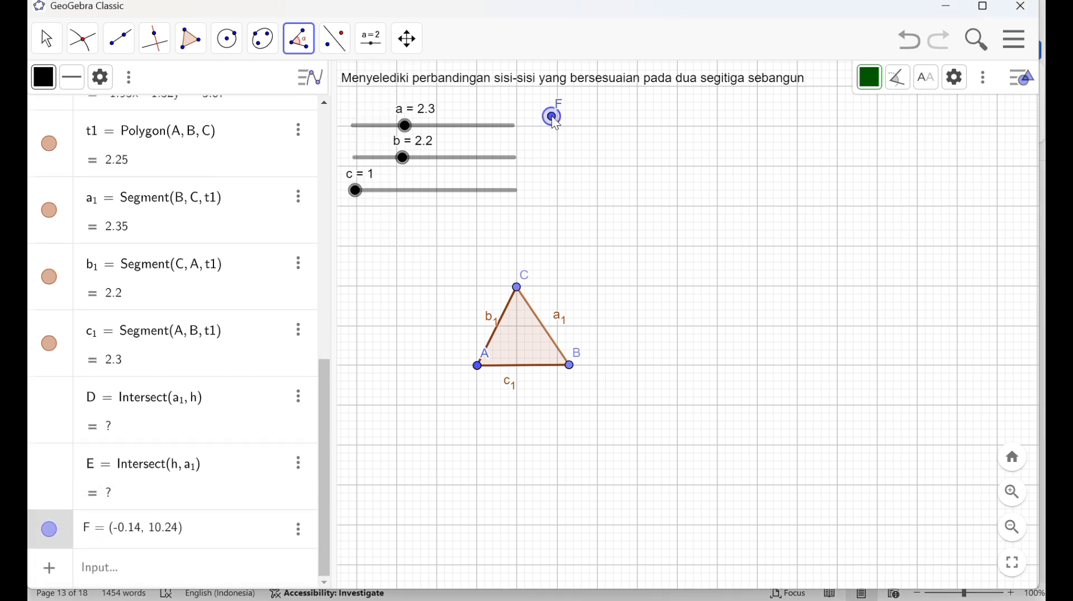
{"action": "right_click", "coordinate": [553, 118]}
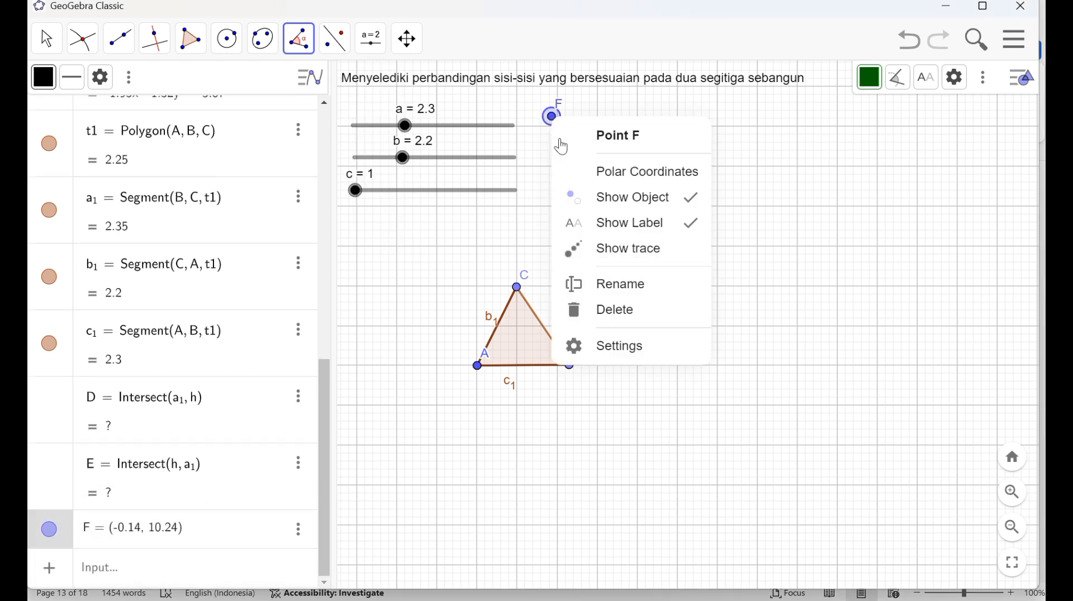
{"action": "left_click", "coordinate": [637, 313]}
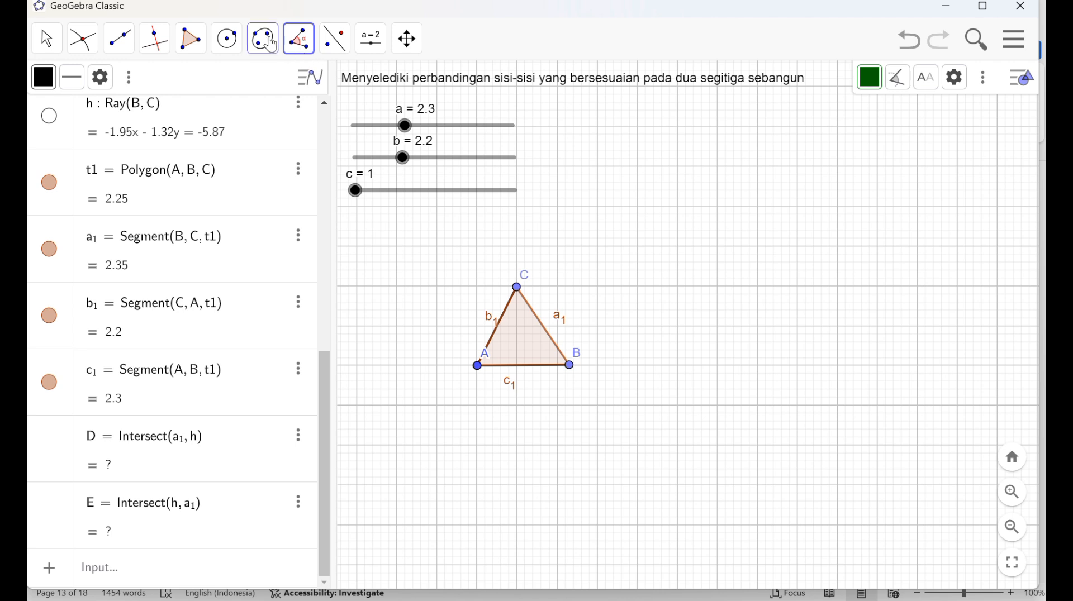
Enlarge triangle ABC by scale factor c from a new centre point placed below vertex A.
{"action": "left_click", "coordinate": [298, 49]}
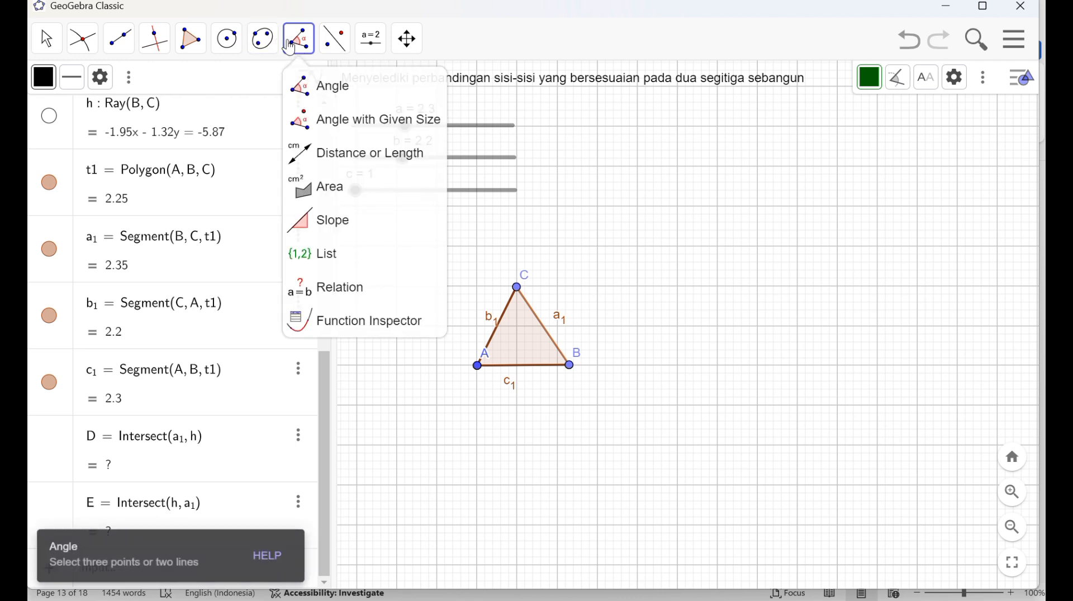
{"action": "mouse_move", "coordinate": [336, 45]}
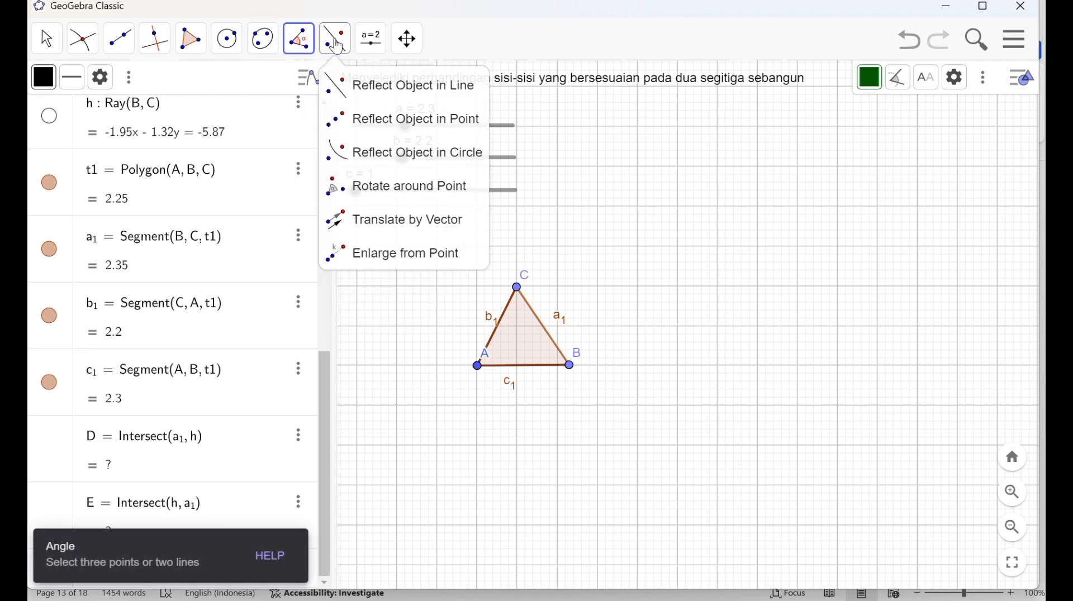
{"action": "left_click", "coordinate": [442, 262]}
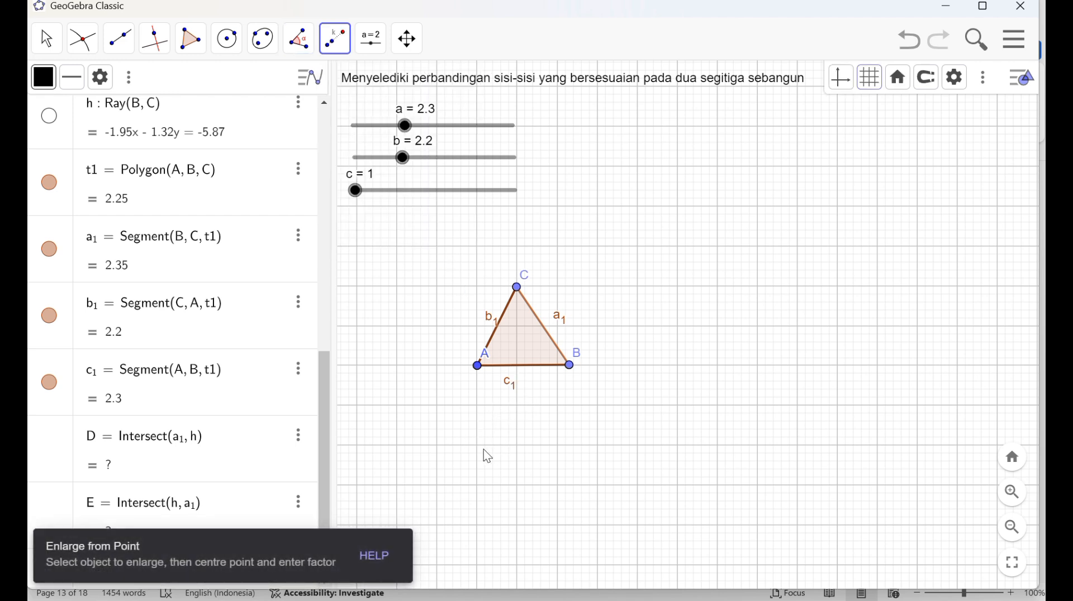
{"action": "left_click", "coordinate": [512, 360]}
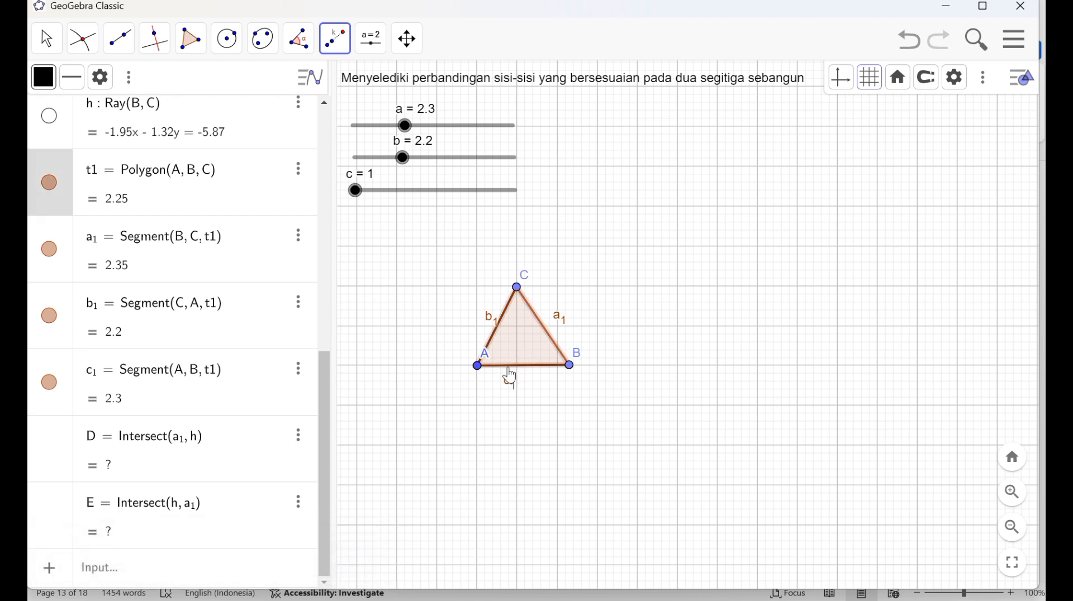
{"action": "left_click", "coordinate": [476, 440]}
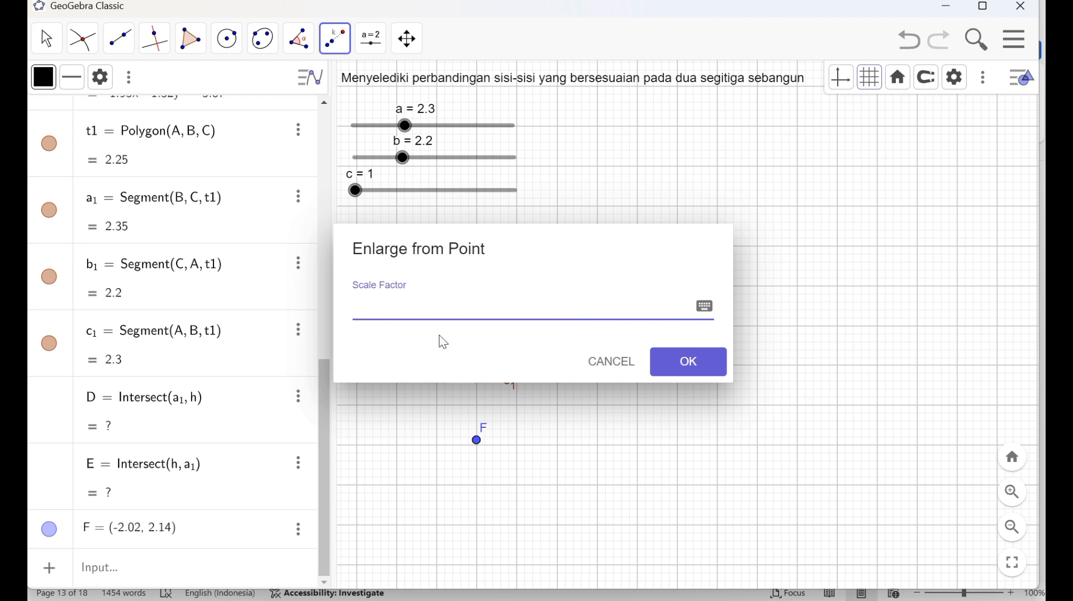
{"action": "type", "text": "c"}
{"action": "left_click", "coordinate": [690, 368]}
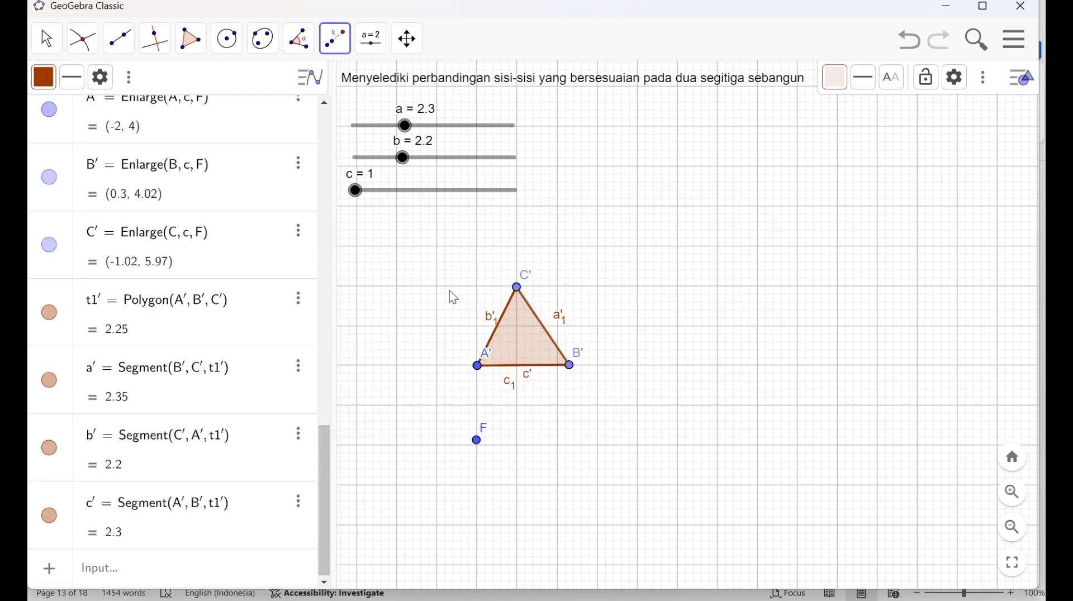
{"action": "key", "text": "Escape"}
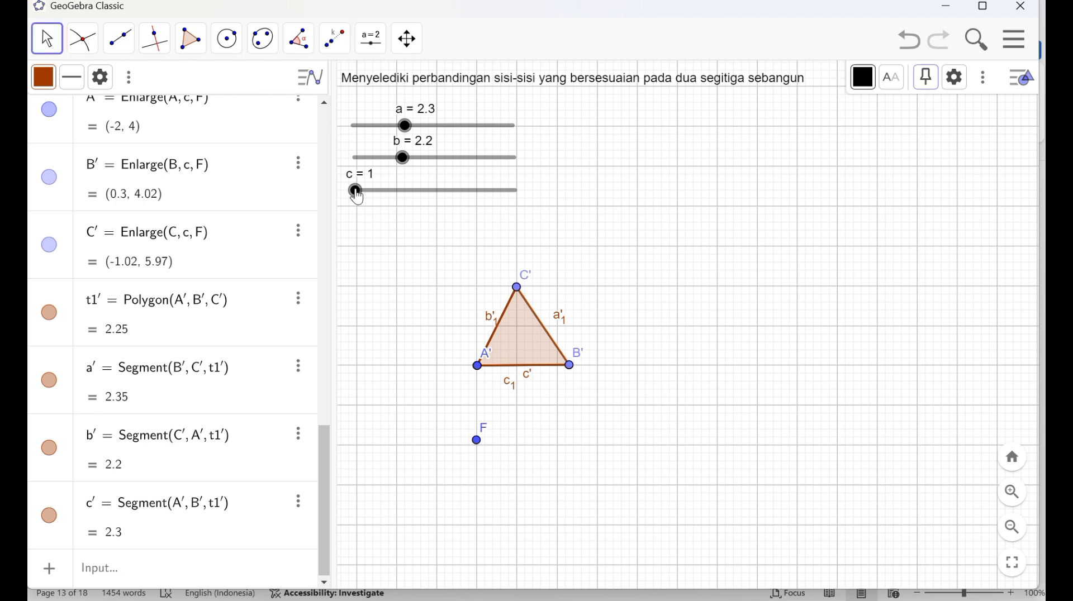
Set slider c to 1.6 to enlarge triangle A'B'C'.
{"action": "left_click_drag", "start_coordinate": [354, 193], "coordinate": [378, 202]}
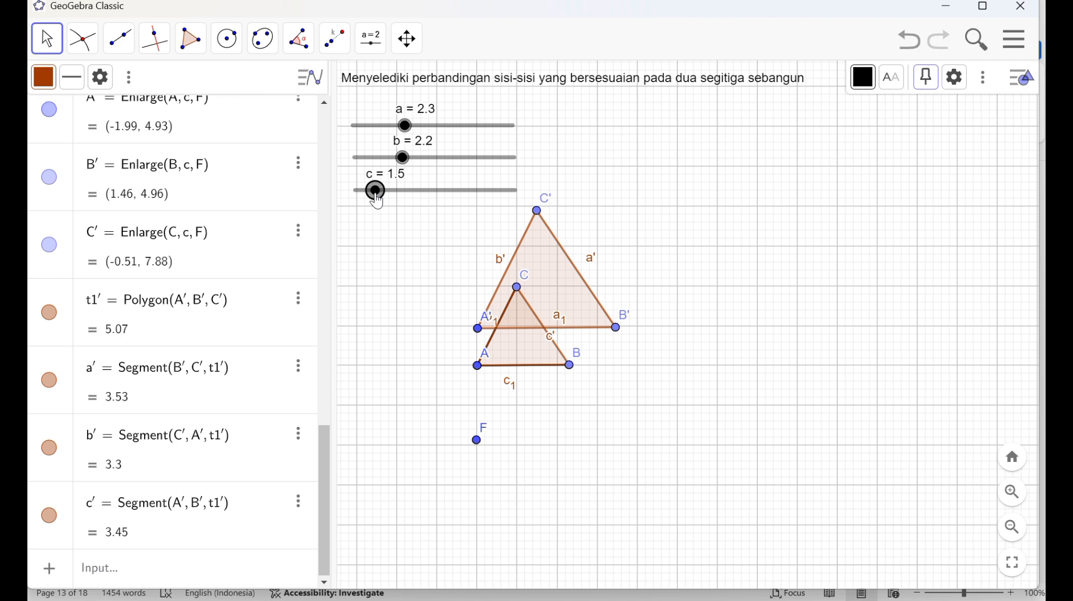
{"action": "mouse_move", "coordinate": [377, 201]}
{"action": "left_mouse_down"}
{"action": "mouse_move", "coordinate": [400, 201]}
{"action": "mouse_move", "coordinate": [380, 211]}
{"action": "left_mouse_up"}
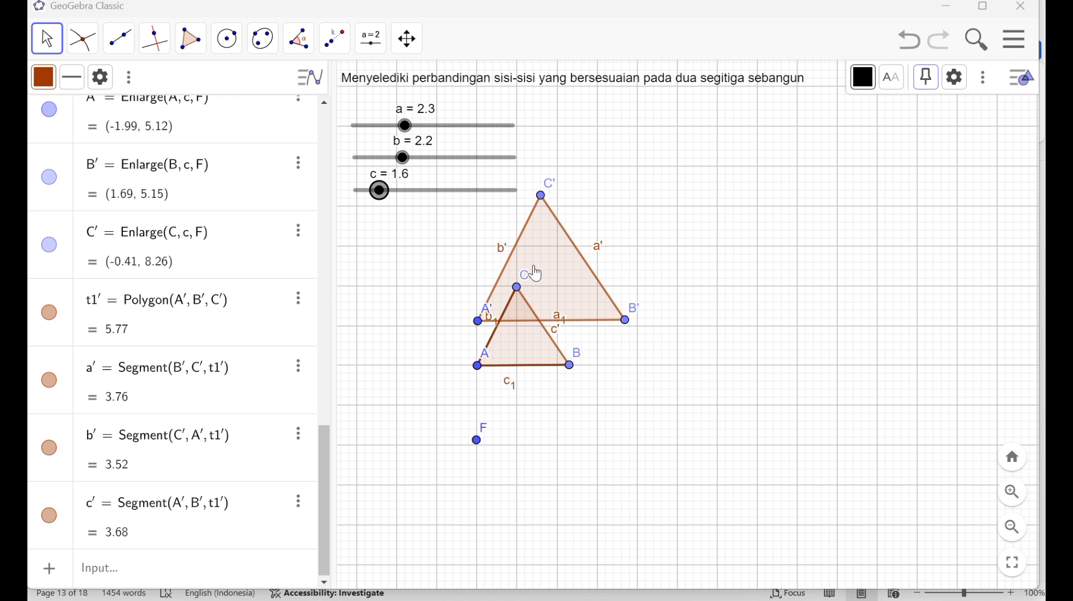
Create an angle slider α = 45° ranging from -360° to 360° with an increment of 1°.
{"action": "left_click", "coordinate": [370, 45]}
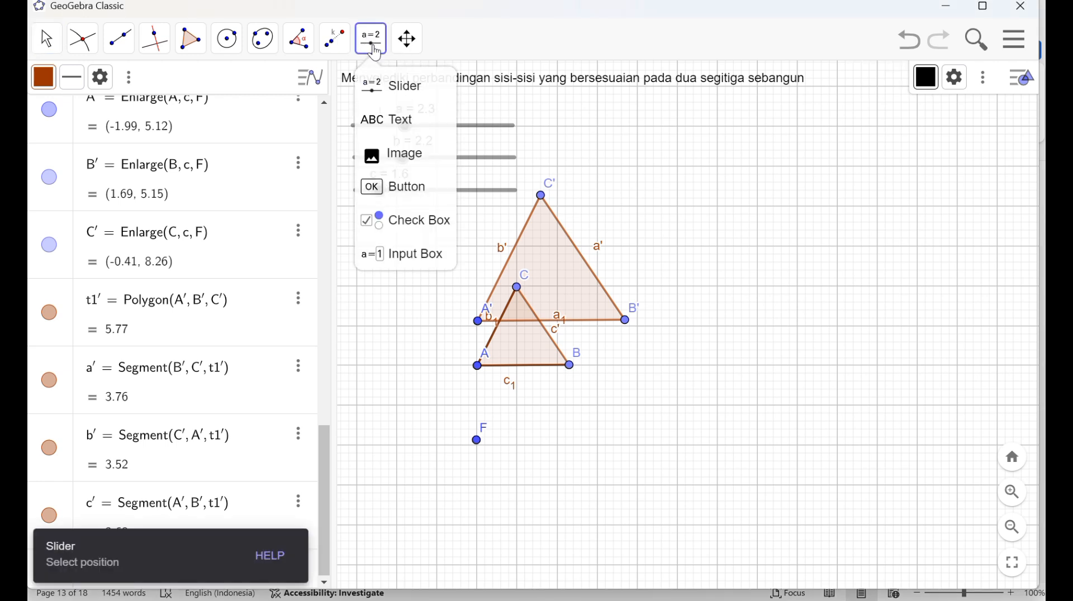
{"action": "left_click", "coordinate": [410, 90]}
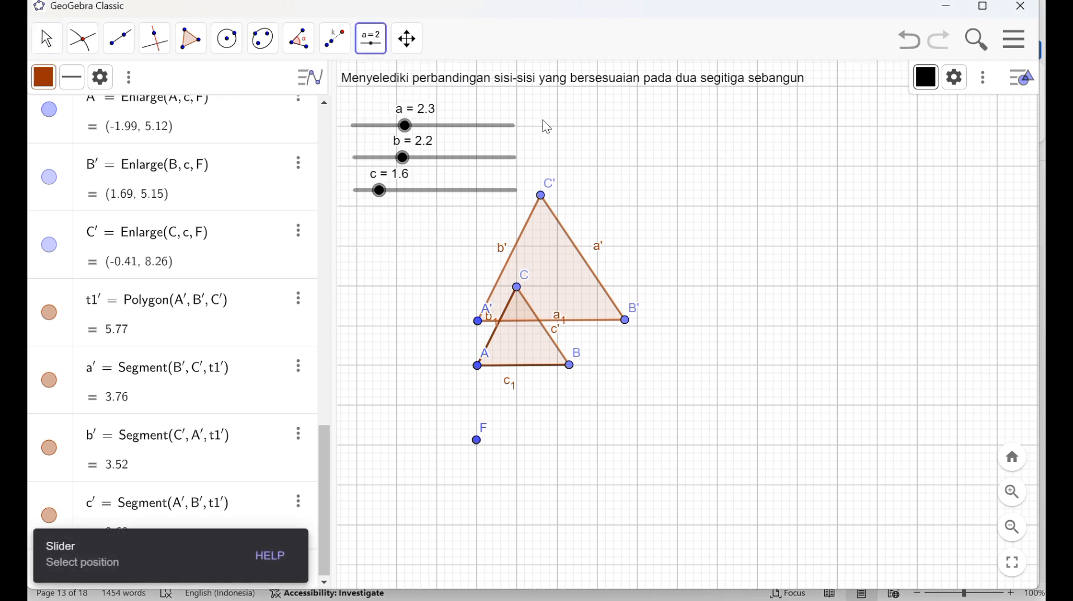
{"action": "left_click", "coordinate": [576, 150]}
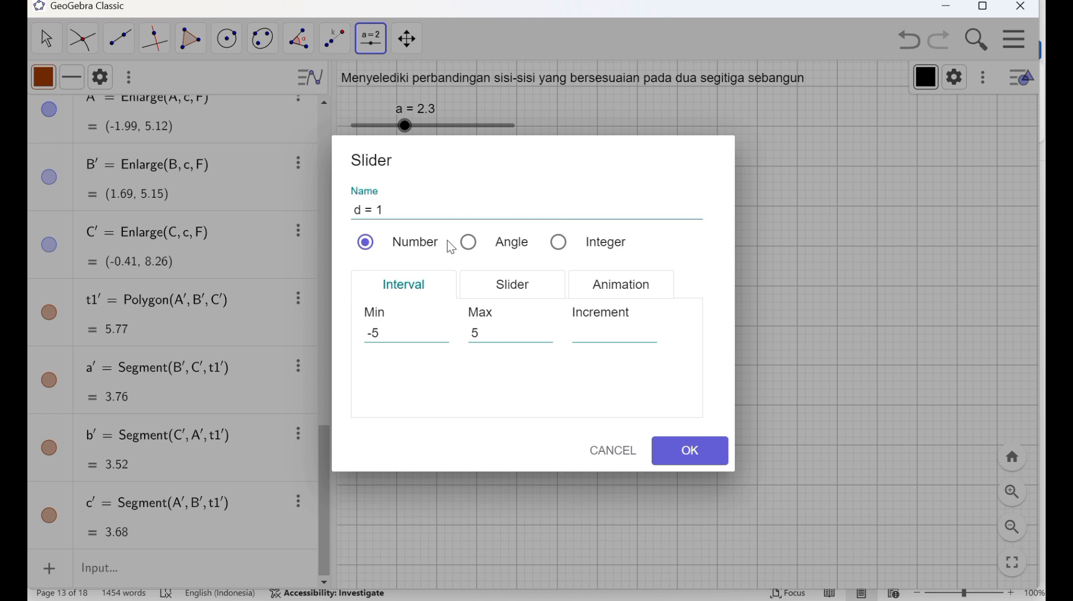
{"action": "left_click", "coordinate": [468, 244]}
{"action": "left_click", "coordinate": [368, 334]}
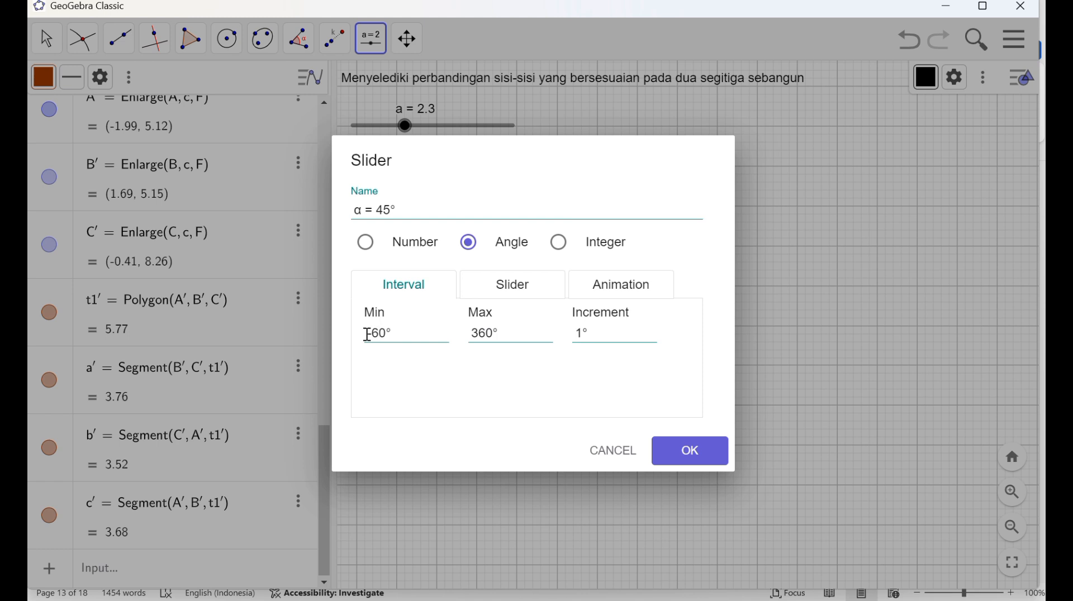
{"action": "type", "text": "-36"}
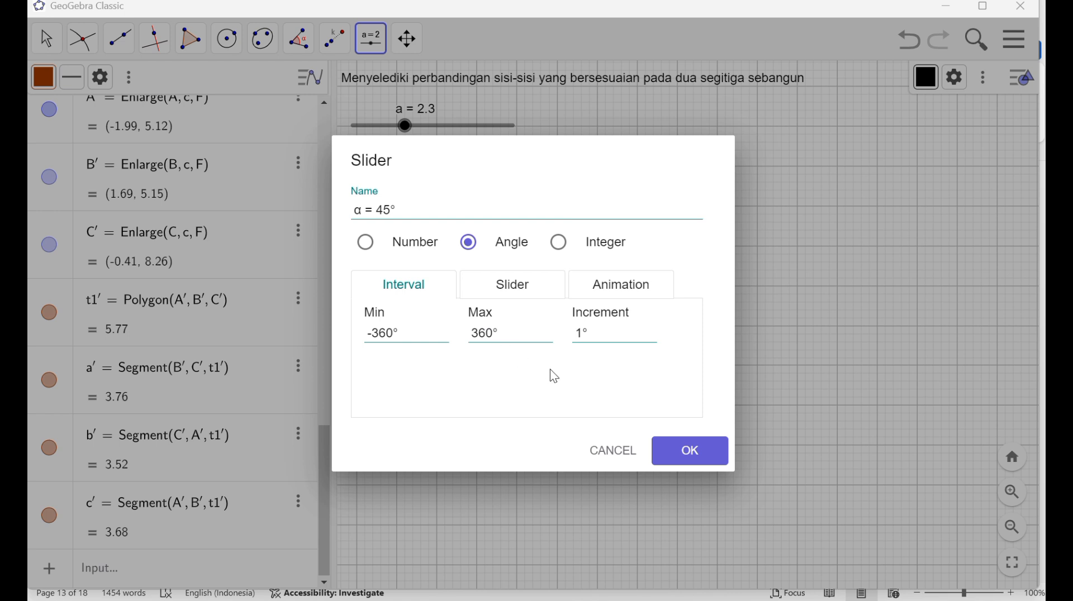
{"action": "left_click", "coordinate": [678, 459]}
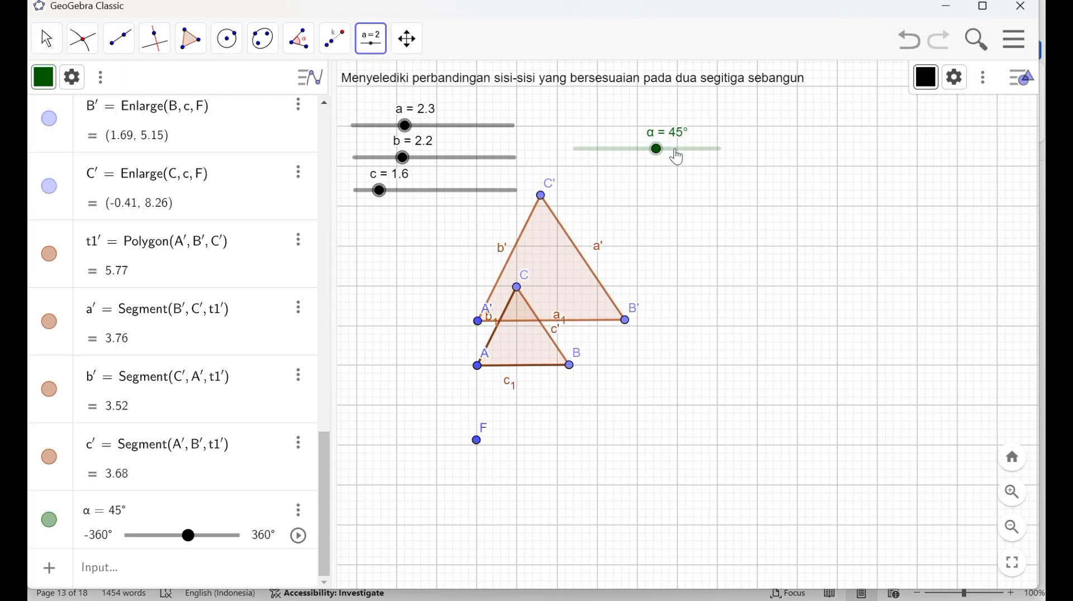
Reposition slider α beside slider a, and shift sliders a, b and c slightly up and to the left.
{"action": "left_click", "coordinate": [653, 168]}
{"action": "left_click_drag", "start_coordinate": [655, 175], "coordinate": [624, 128]}
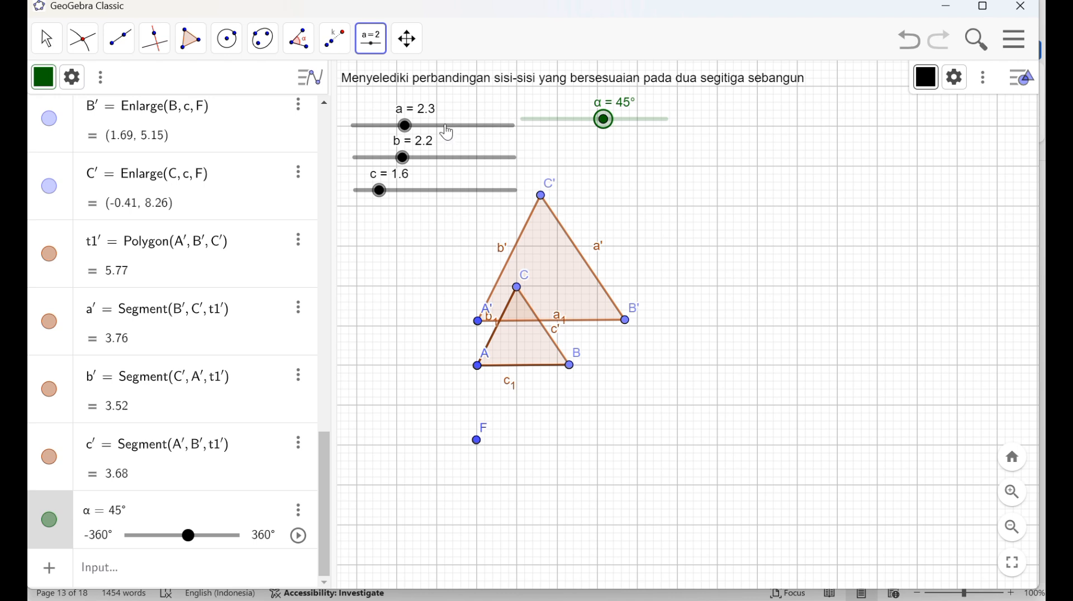
{"action": "left_click_drag", "start_coordinate": [449, 132], "coordinate": [441, 120]}
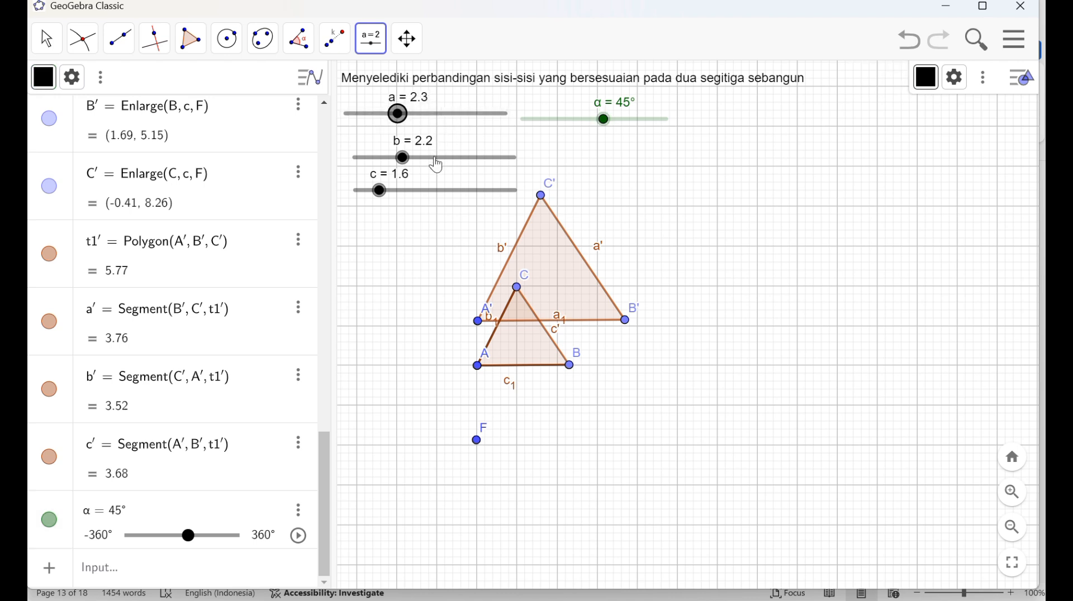
{"action": "left_click_drag", "start_coordinate": [429, 158], "coordinate": [418, 147]}
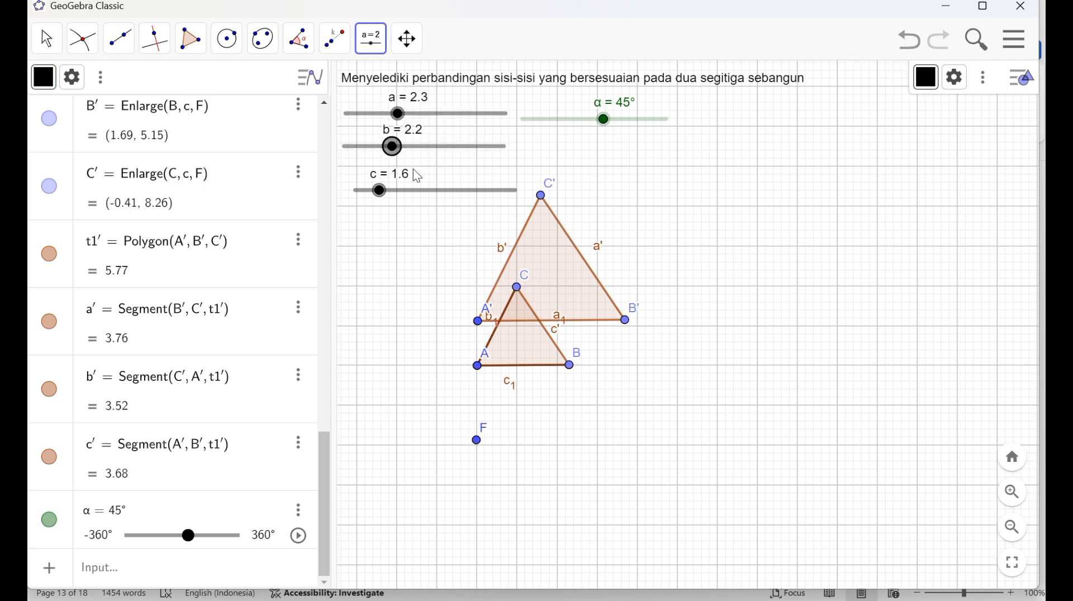
{"action": "left_click_drag", "start_coordinate": [409, 197], "coordinate": [403, 188]}
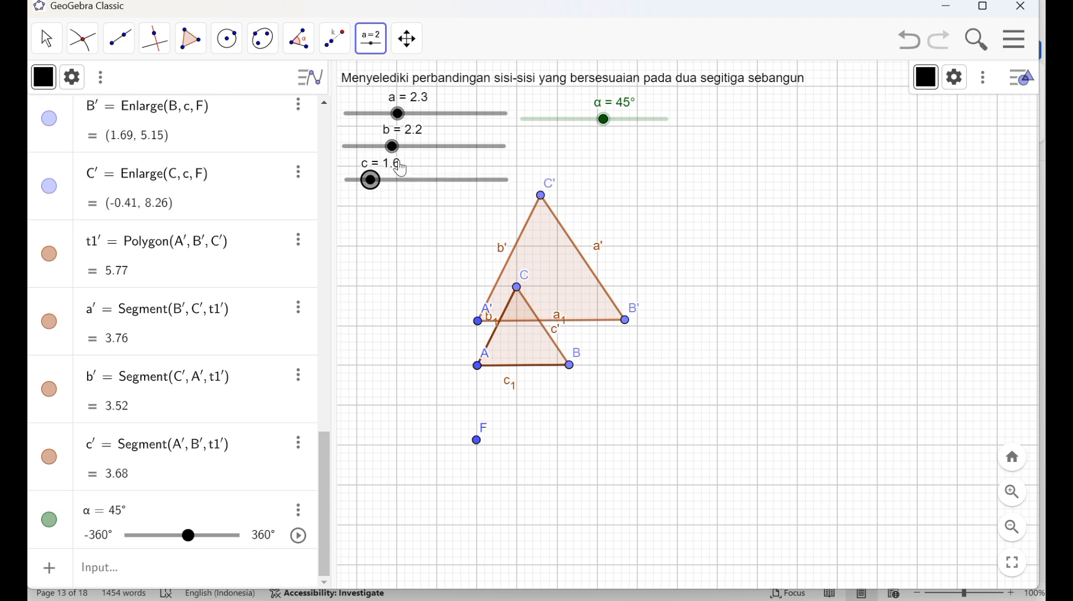
Rotate triangle A'B'C' anticlockwise by angle α around a new centre point placed just right of point F.
{"action": "left_click", "coordinate": [334, 38]}
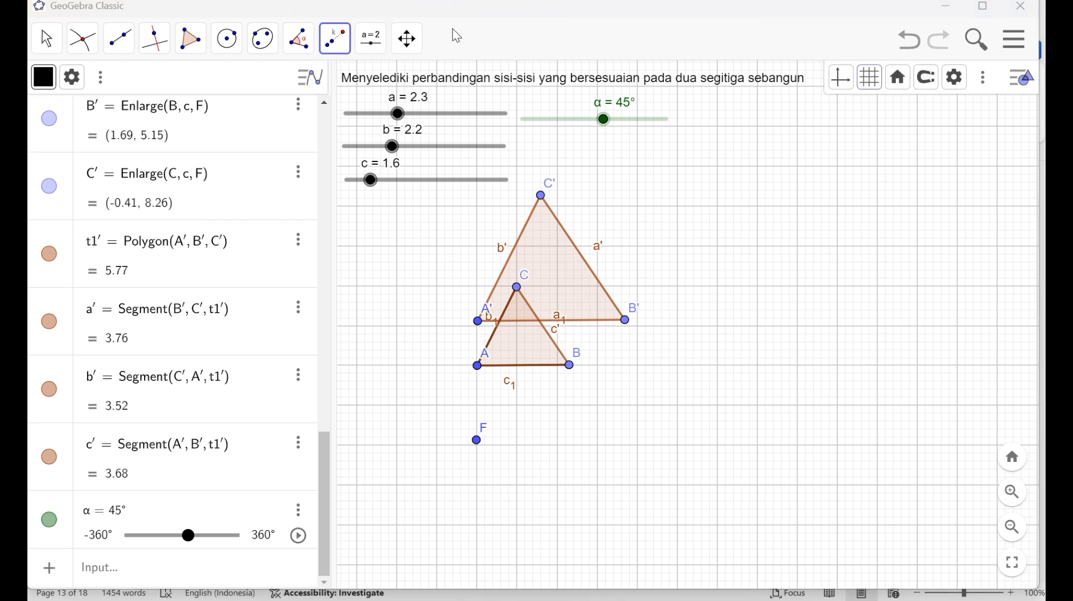
{"action": "left_click", "coordinate": [335, 46]}
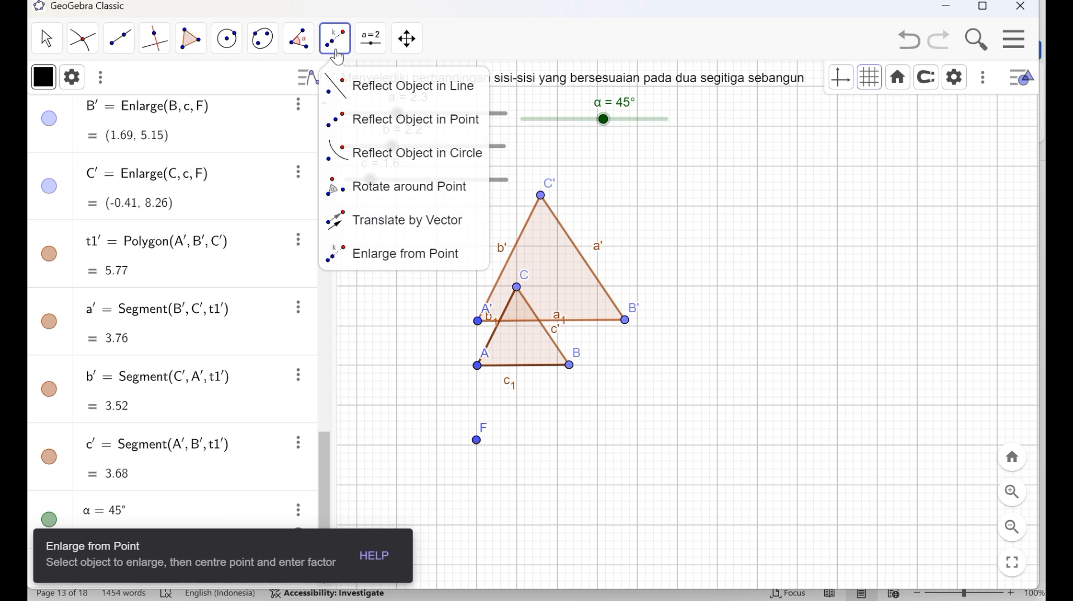
{"action": "left_click", "coordinate": [393, 190]}
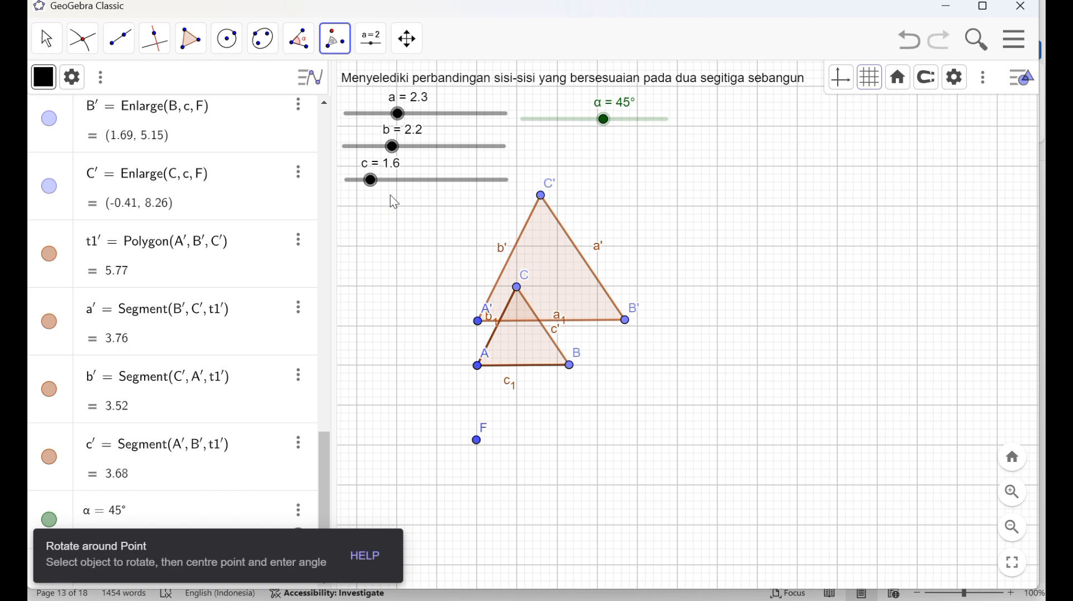
{"action": "left_click", "coordinate": [570, 295]}
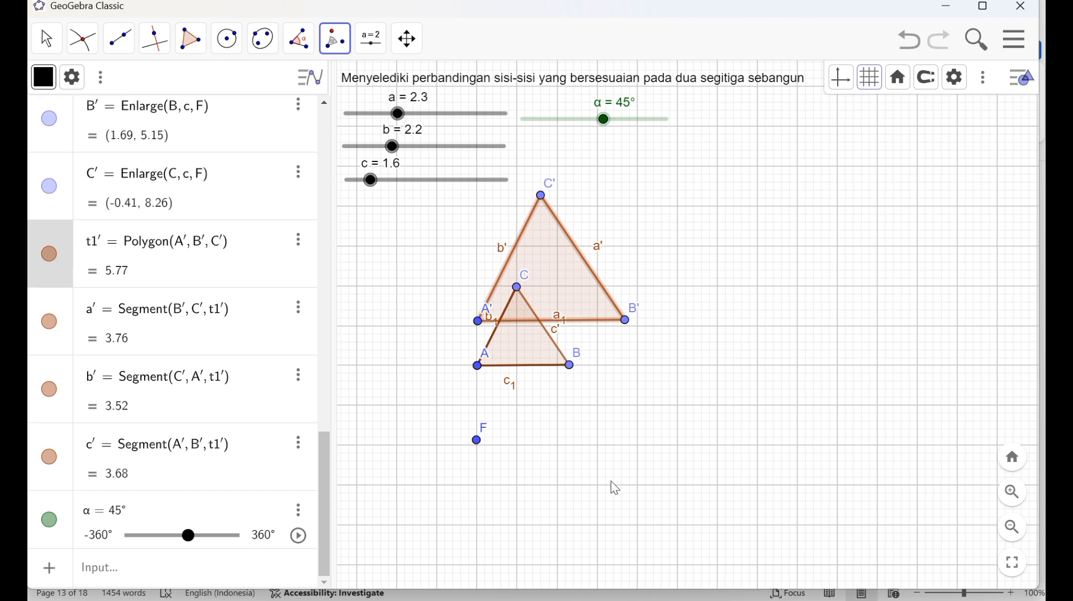
{"action": "left_click", "coordinate": [517, 447]}
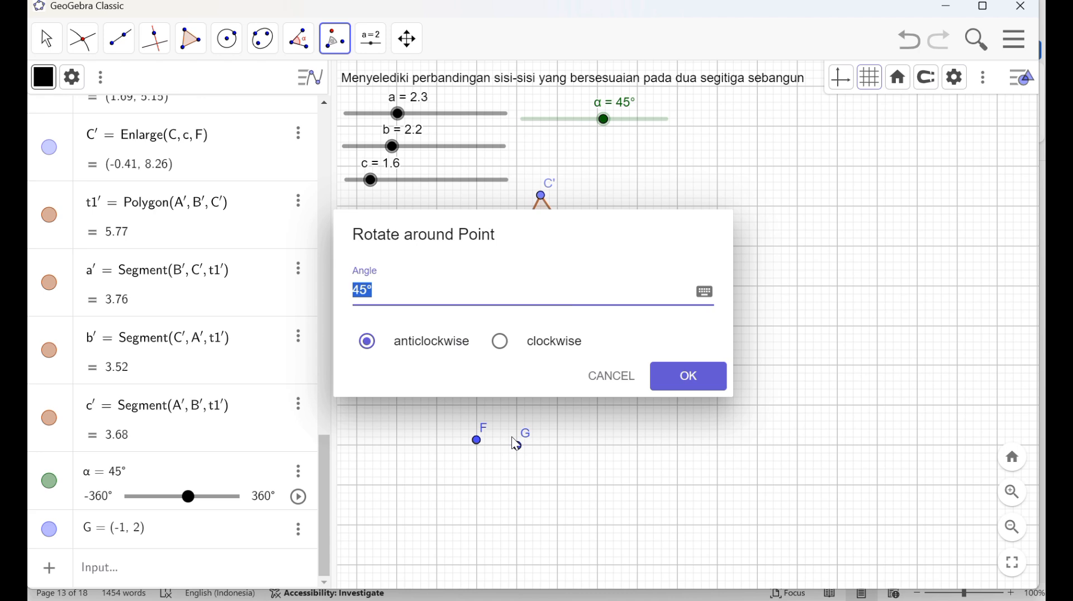
{"action": "left_click", "coordinate": [412, 295]}
{"action": "key", "text": "BackSpace"}
{"action": "key", "text": "BackSpace"}
{"action": "left_click", "coordinate": [705, 291]}
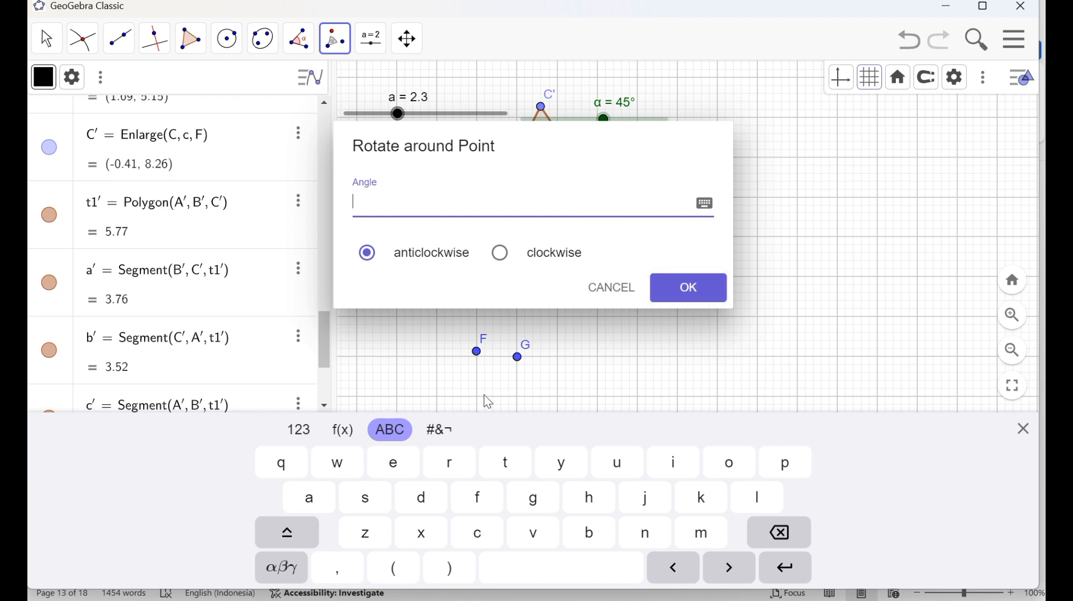
{"action": "left_click", "coordinate": [282, 568]}
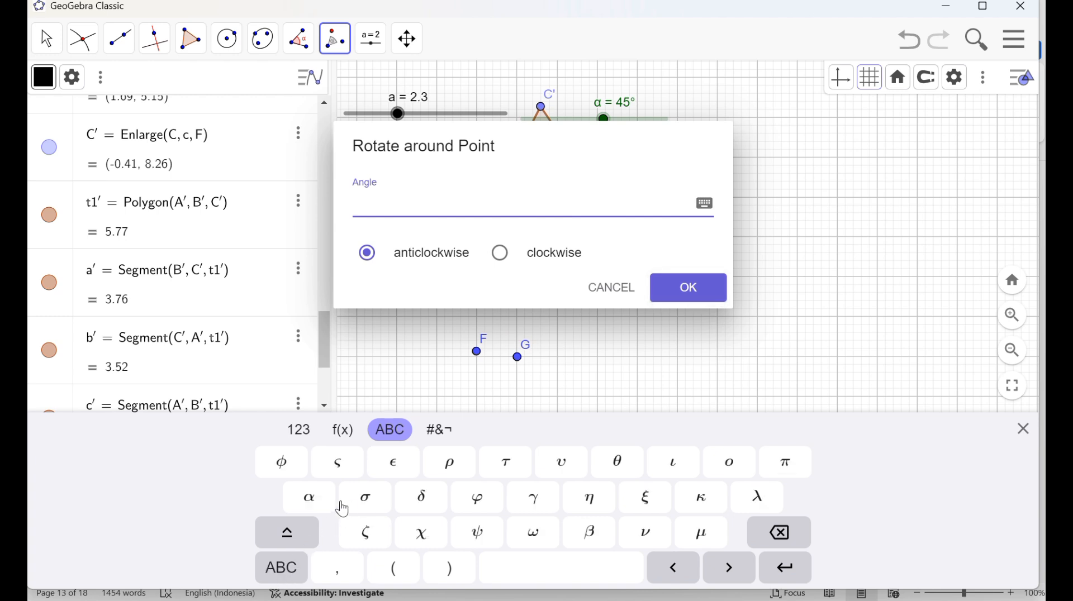
{"action": "left_click", "coordinate": [311, 502]}
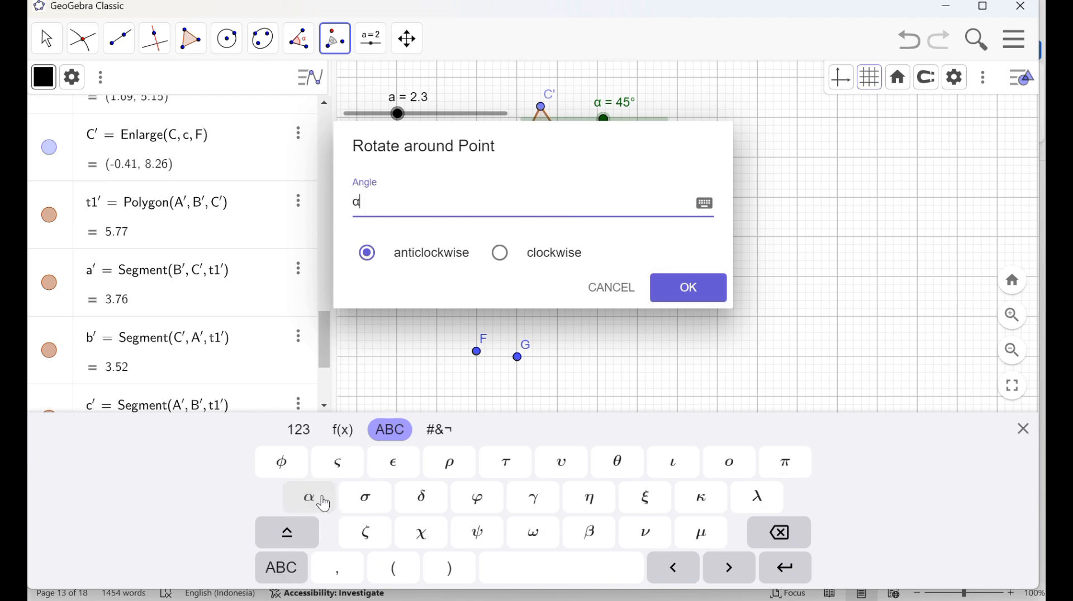
{"action": "left_click", "coordinate": [706, 294]}
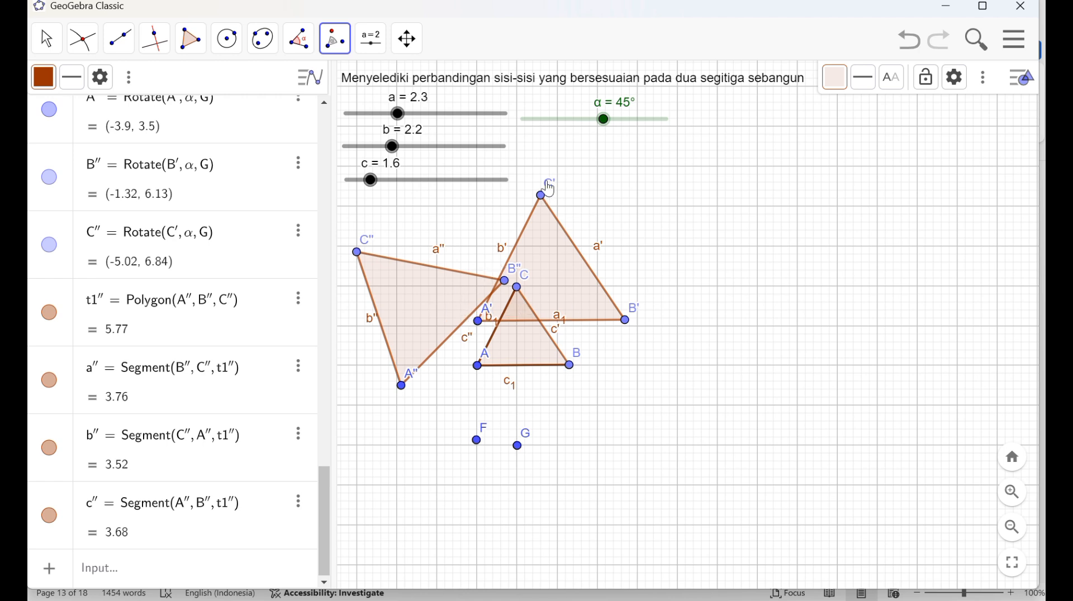
Set slider α to about -20° to turn triangle A''B''C'' clockwise around its centre of rotation.
{"action": "left_click_drag", "start_coordinate": [604, 119], "coordinate": [588, 119]}
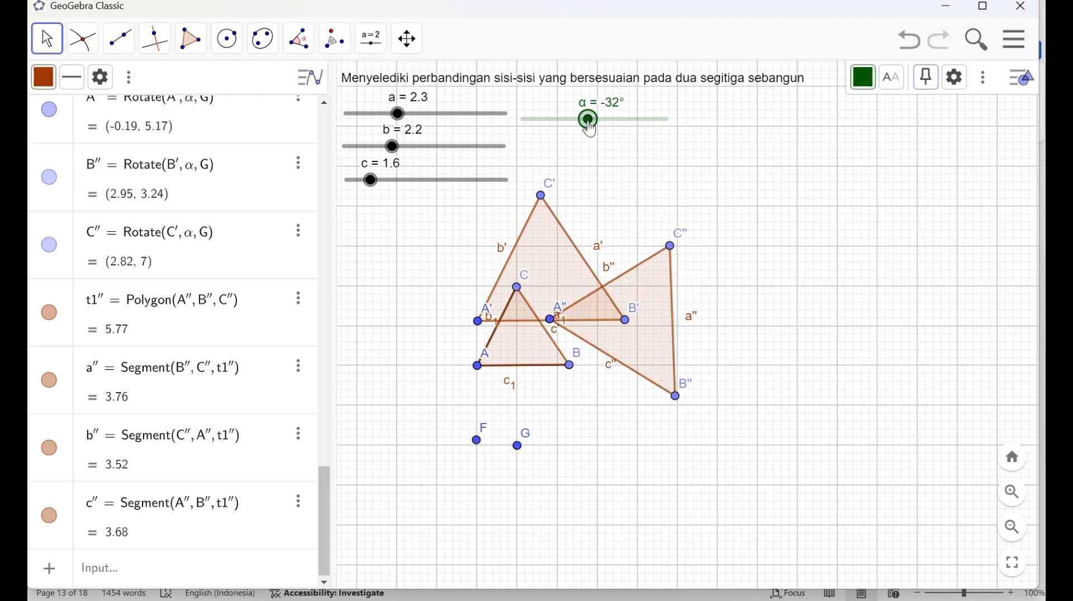
{"action": "left_click_drag", "start_coordinate": [589, 119], "coordinate": [591, 119]}
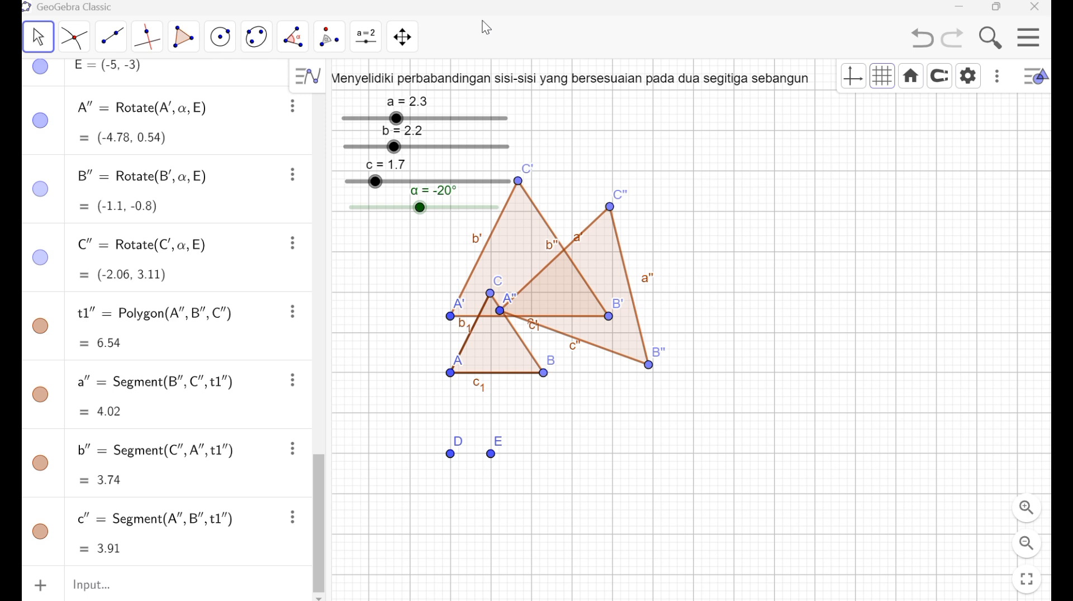
Hide the enlarged triangle A'B'C' in the drawing.
{"action": "left_click", "coordinate": [525, 236]}
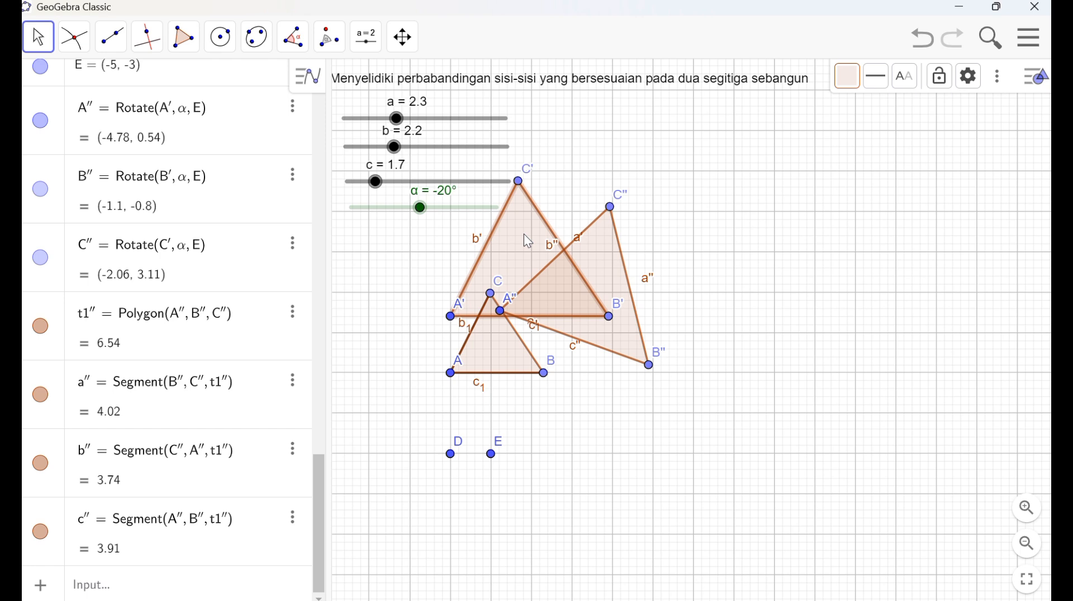
{"action": "right_click", "coordinate": [528, 241]}
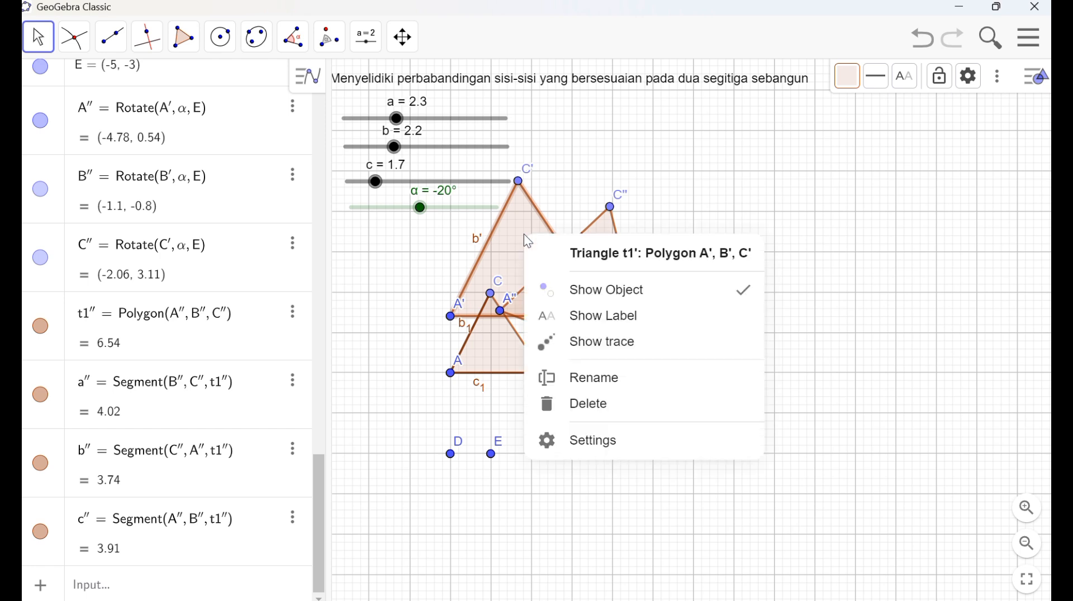
{"action": "left_click", "coordinate": [615, 294]}
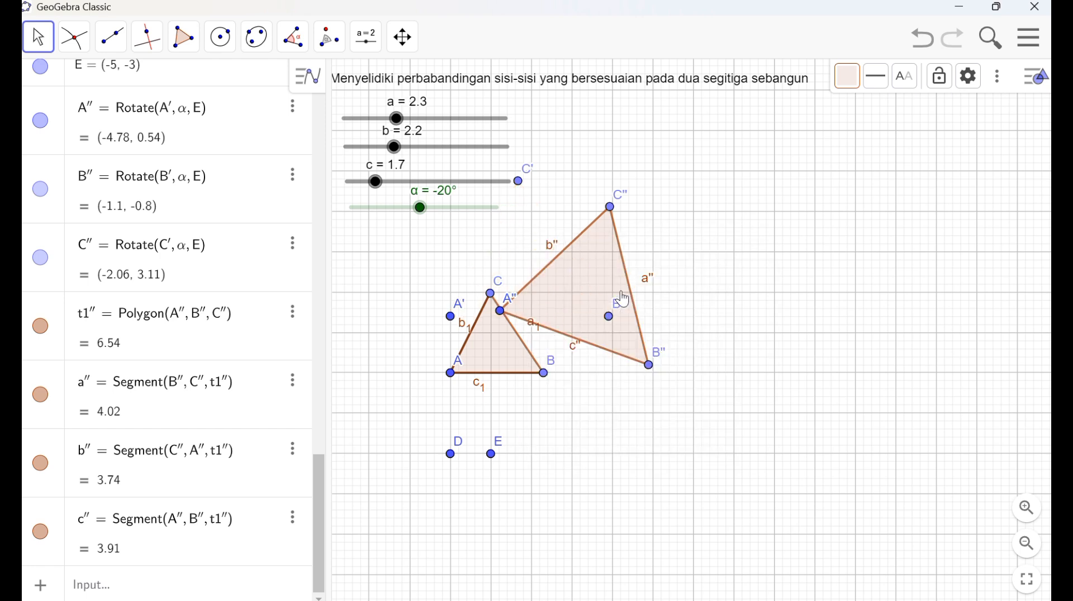
Hide the vertices C', B' and A' of the enlarged triangle.
{"action": "left_click", "coordinate": [525, 190]}
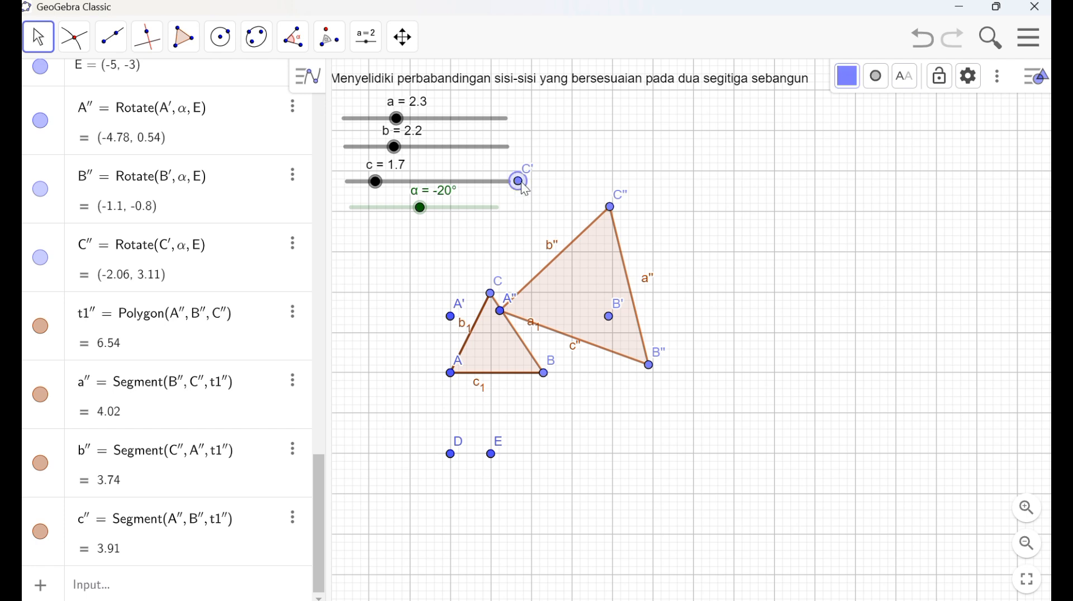
{"action": "right_click", "coordinate": [525, 190]}
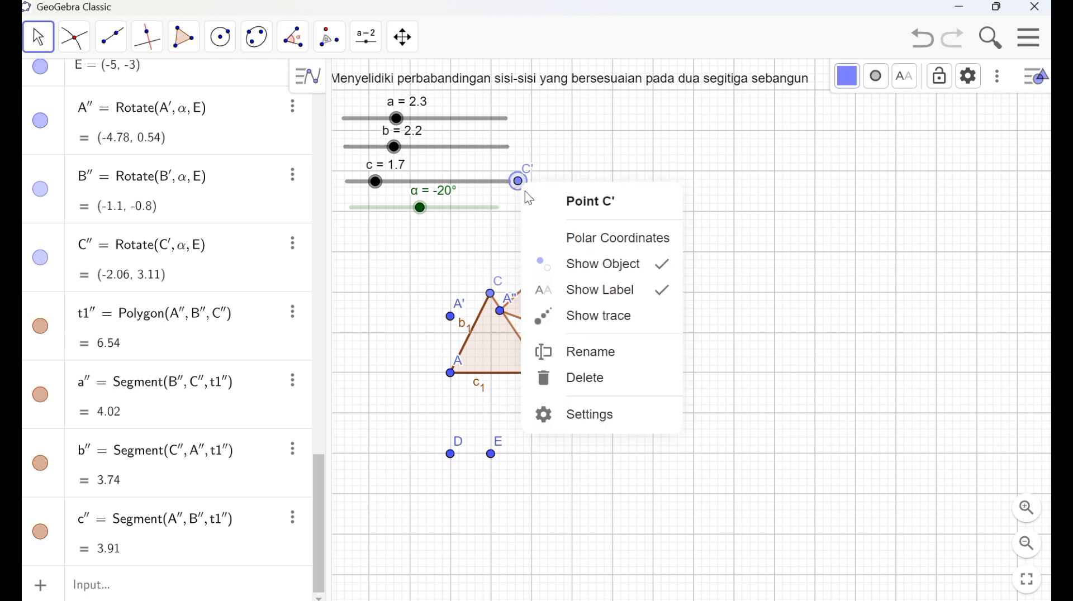
{"action": "left_click", "coordinate": [611, 274]}
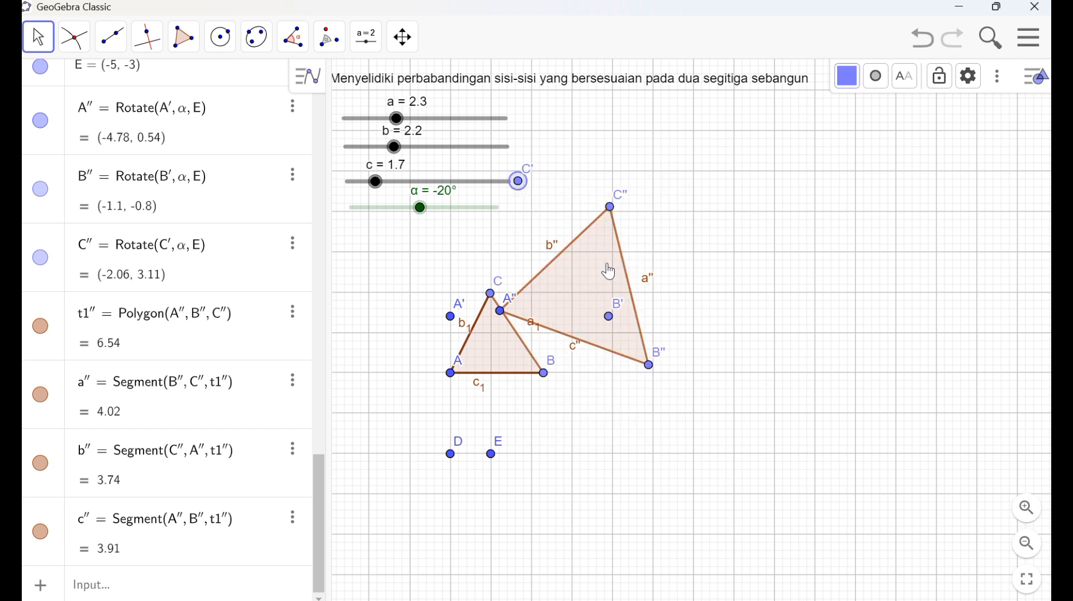
{"action": "left_click", "coordinate": [610, 318]}
{"action": "right_click", "coordinate": [610, 317]}
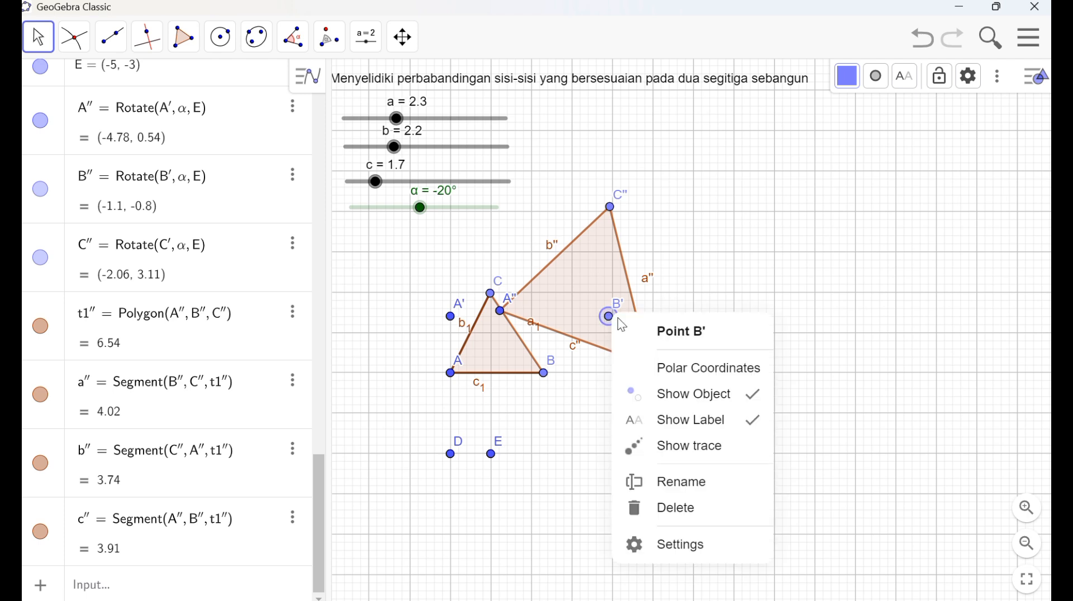
{"action": "left_click", "coordinate": [702, 407]}
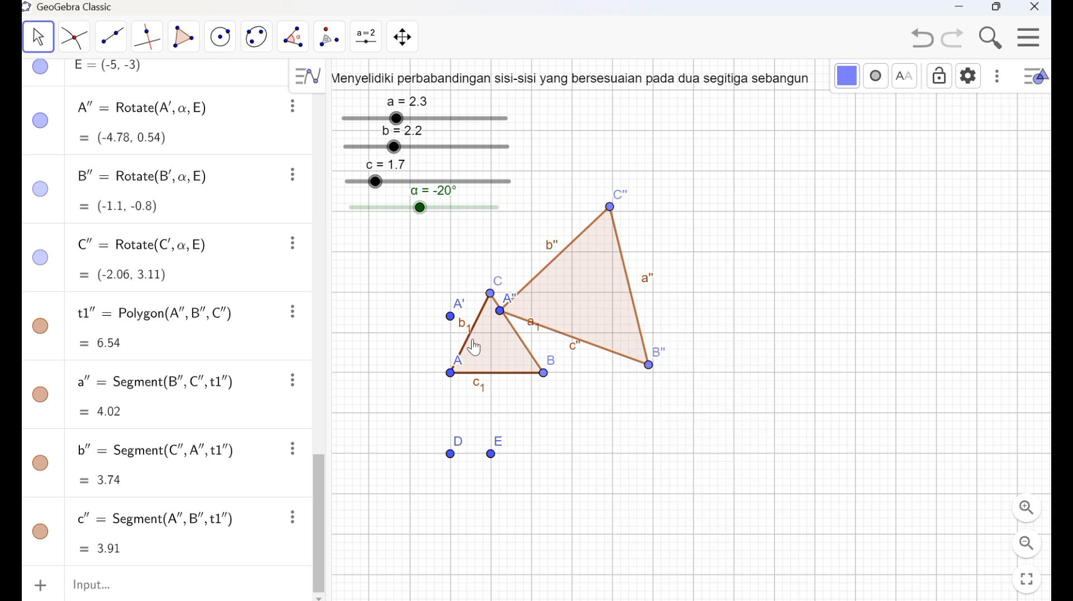
{"action": "left_click", "coordinate": [451, 317]}
{"action": "right_click", "coordinate": [451, 317]}
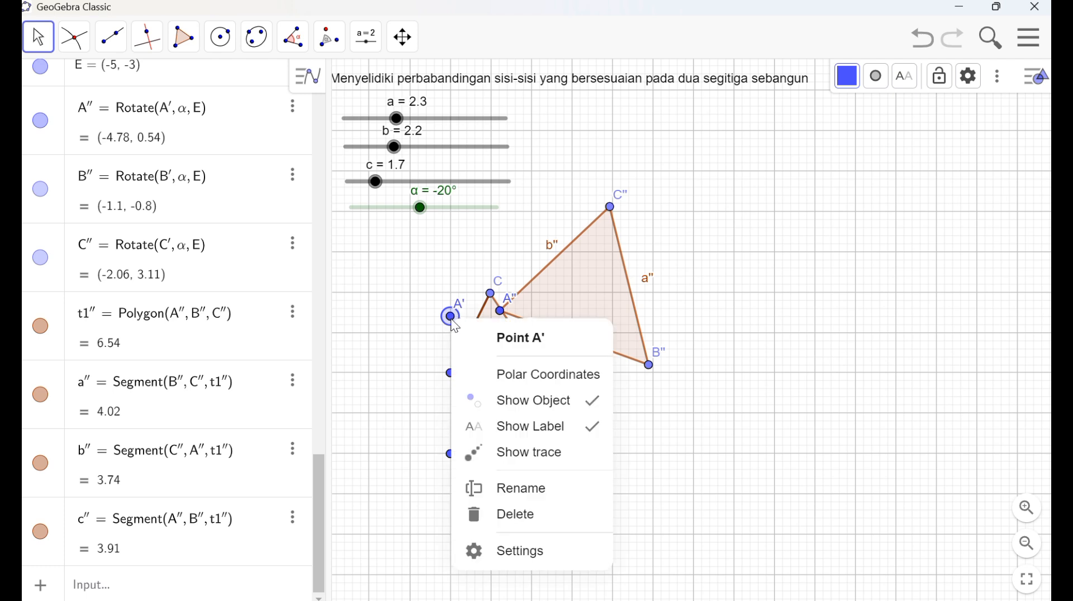
{"action": "left_click", "coordinate": [521, 412]}
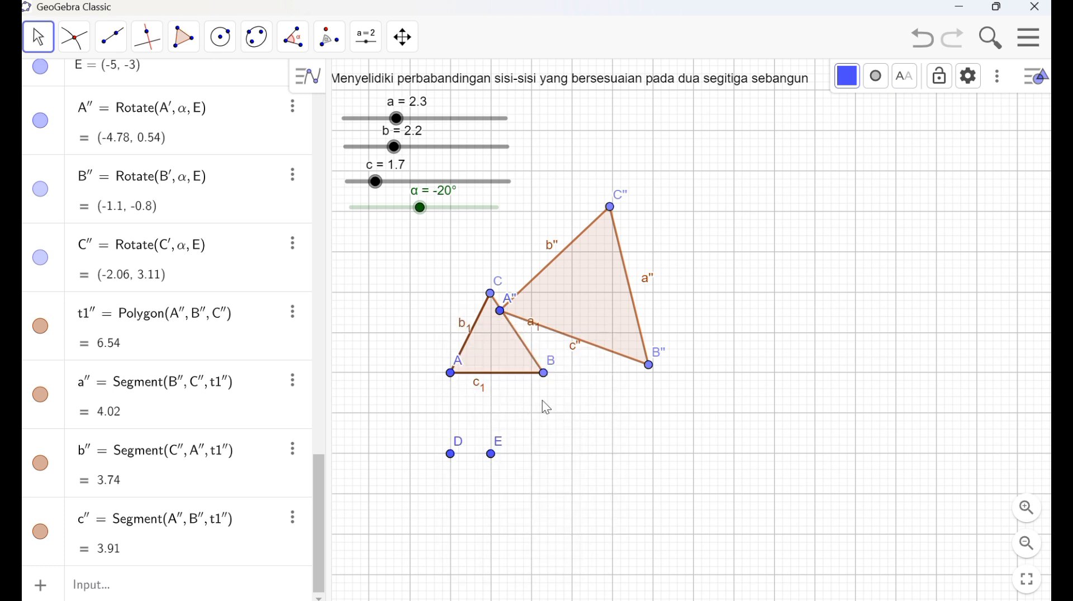
Colour the rotated triangle A''B''C'' pink and increase the opacity of its fill.
{"action": "left_click", "coordinate": [605, 330]}
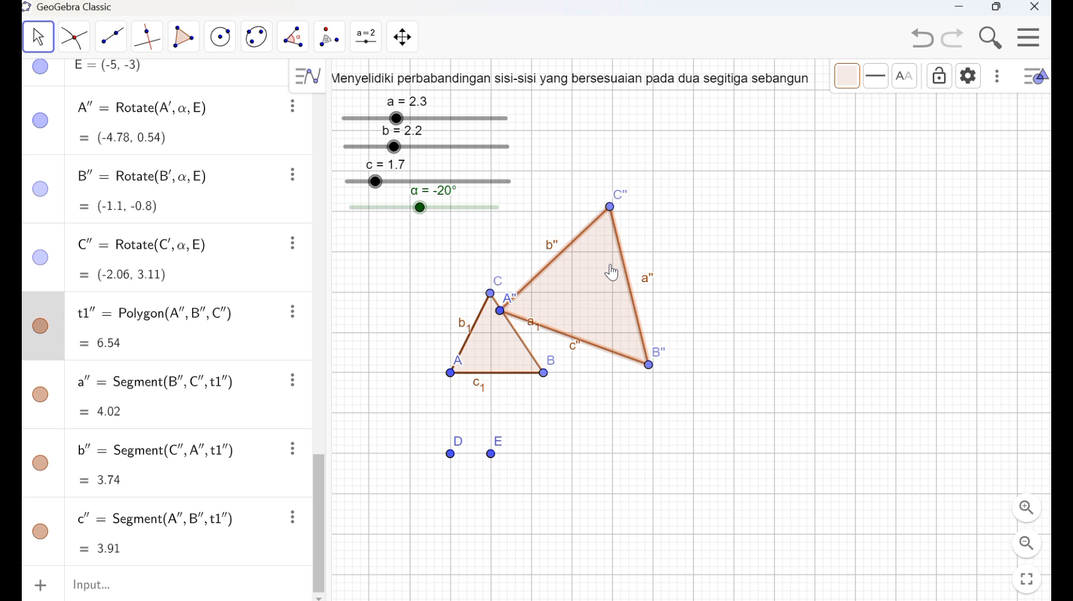
{"action": "left_click", "coordinate": [858, 91]}
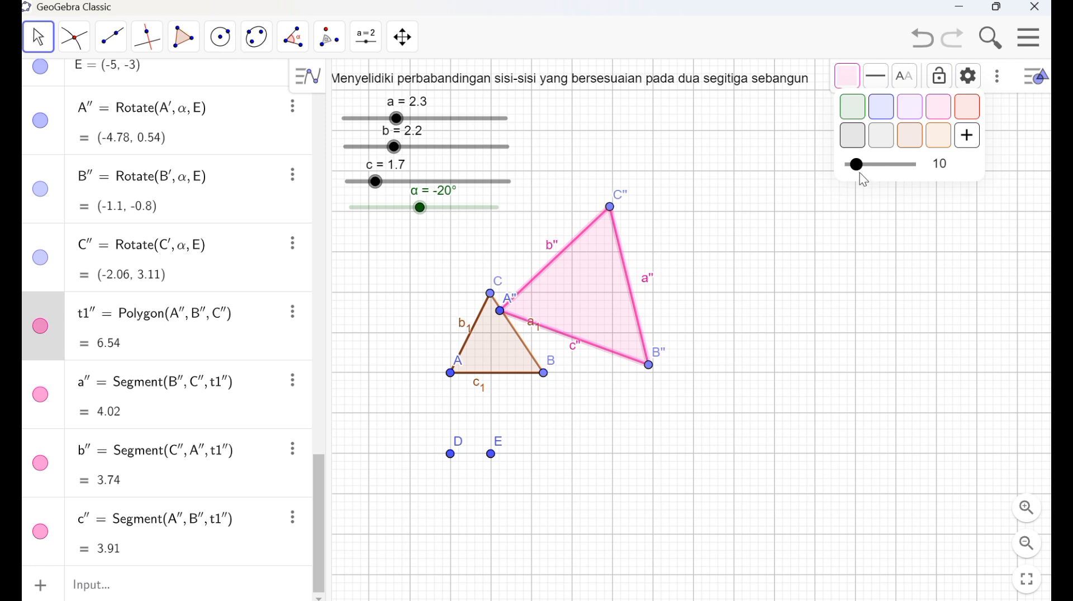
{"action": "left_click_drag", "start_coordinate": [862, 176], "coordinate": [874, 176]}
{"action": "left_click", "coordinate": [807, 204]}
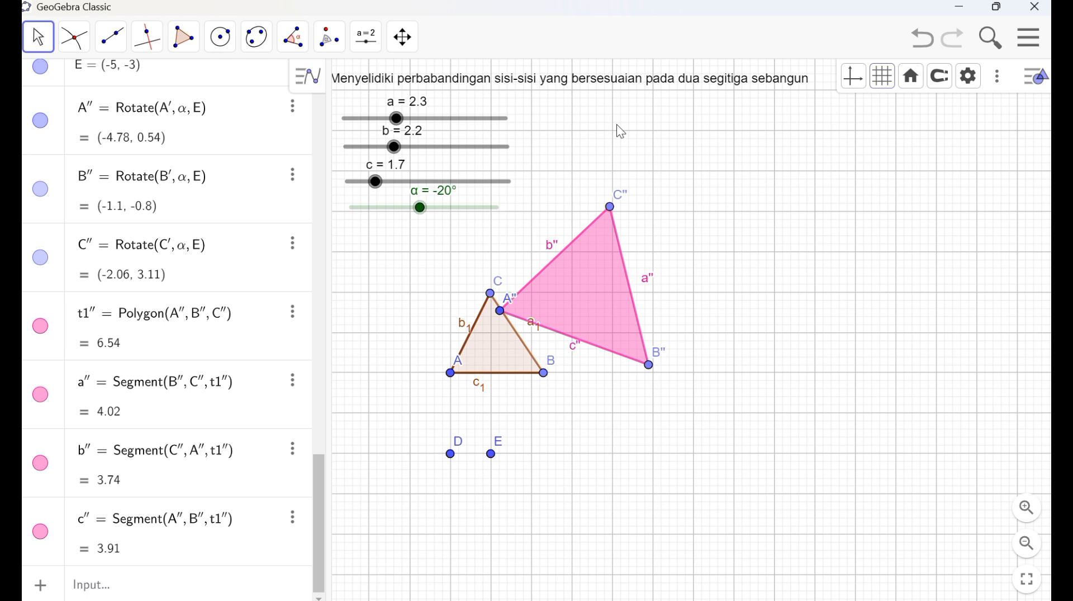
Draw segments joining the corresponding vertices A to A'', B to B'', and C to C''.
{"action": "left_click", "coordinate": [122, 32]}
{"action": "left_click", "coordinate": [151, 117]}
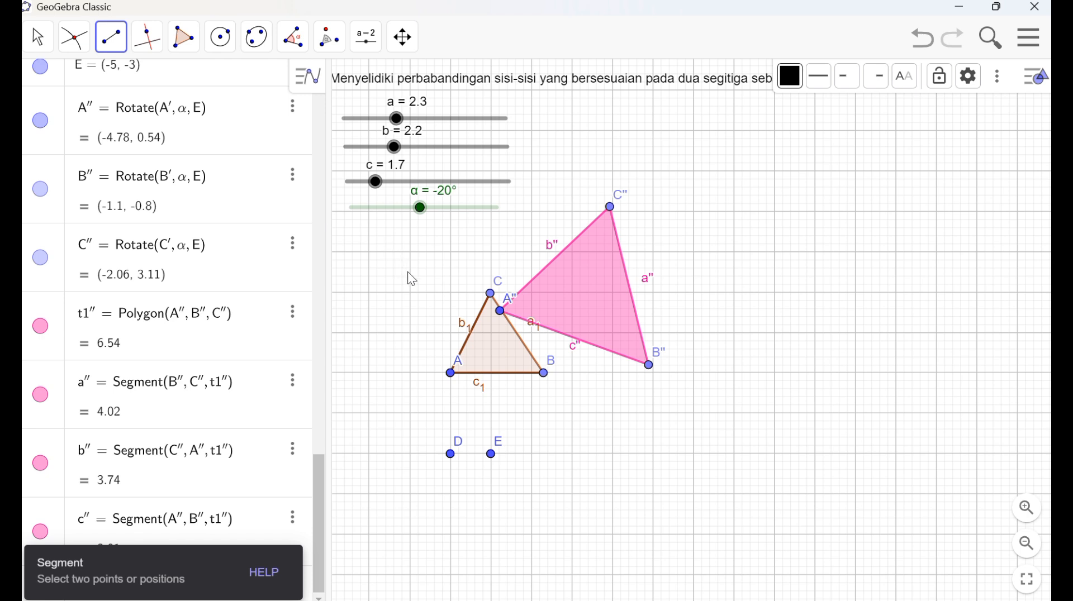
{"action": "left_click", "coordinate": [451, 374]}
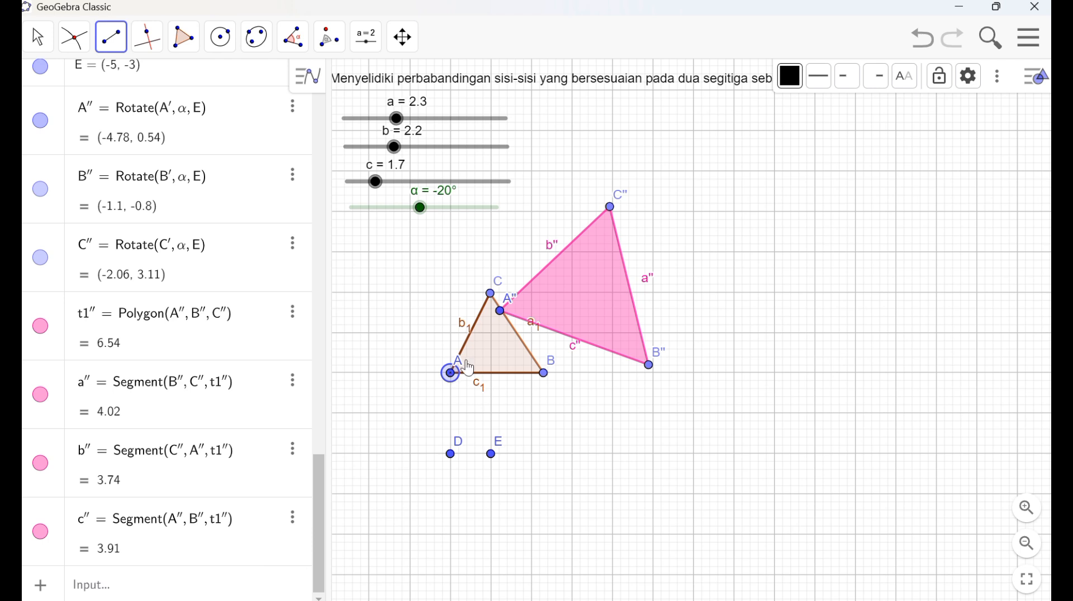
{"action": "left_click", "coordinate": [500, 312]}
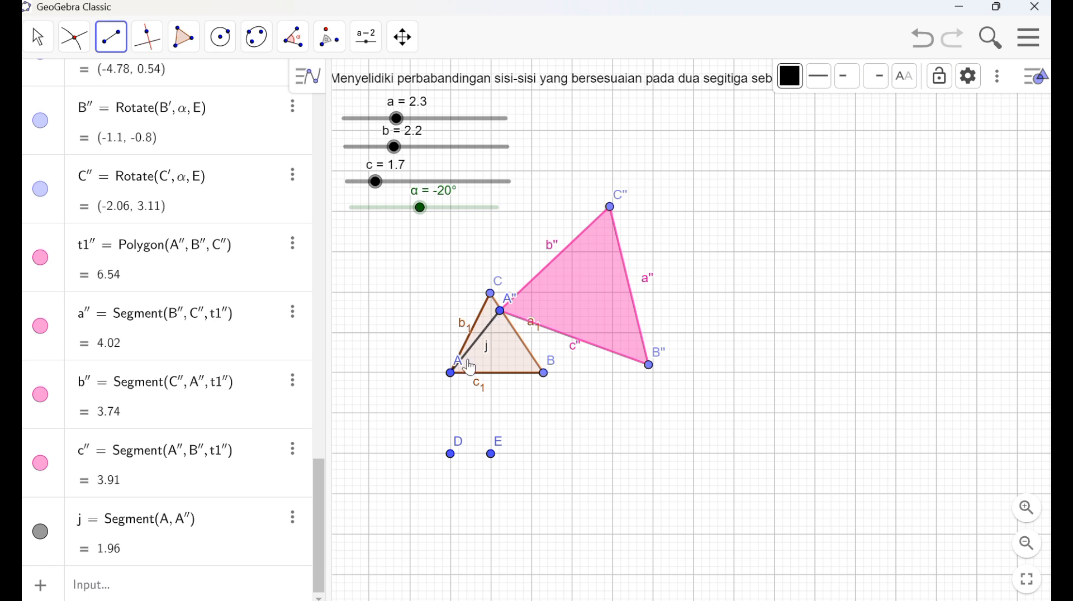
{"action": "left_click", "coordinate": [545, 373]}
{"action": "left_click", "coordinate": [650, 365]}
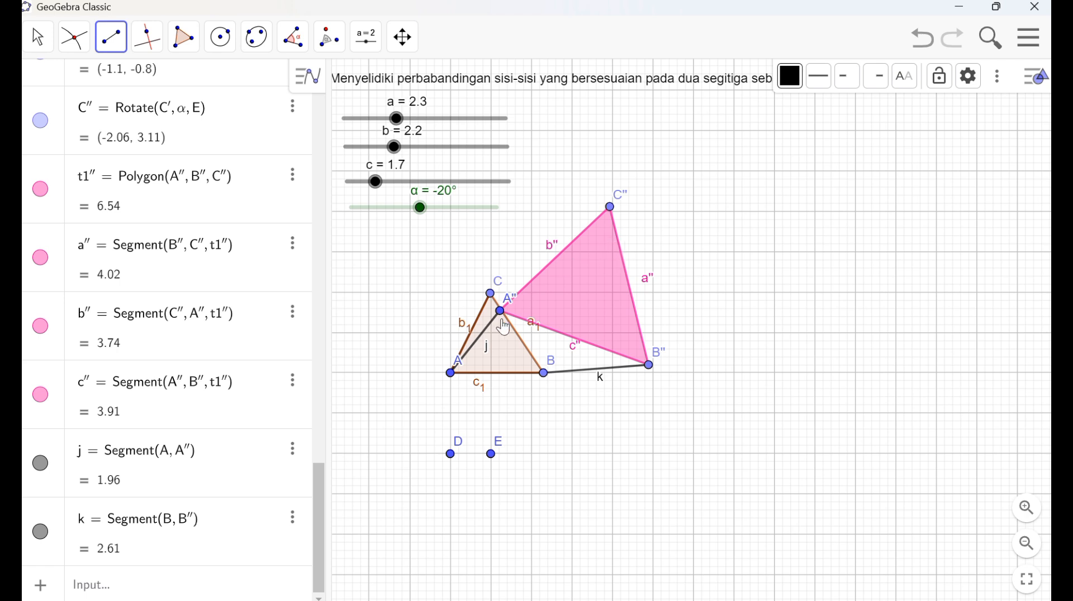
{"action": "left_click", "coordinate": [491, 295]}
{"action": "left_click", "coordinate": [615, 212]}
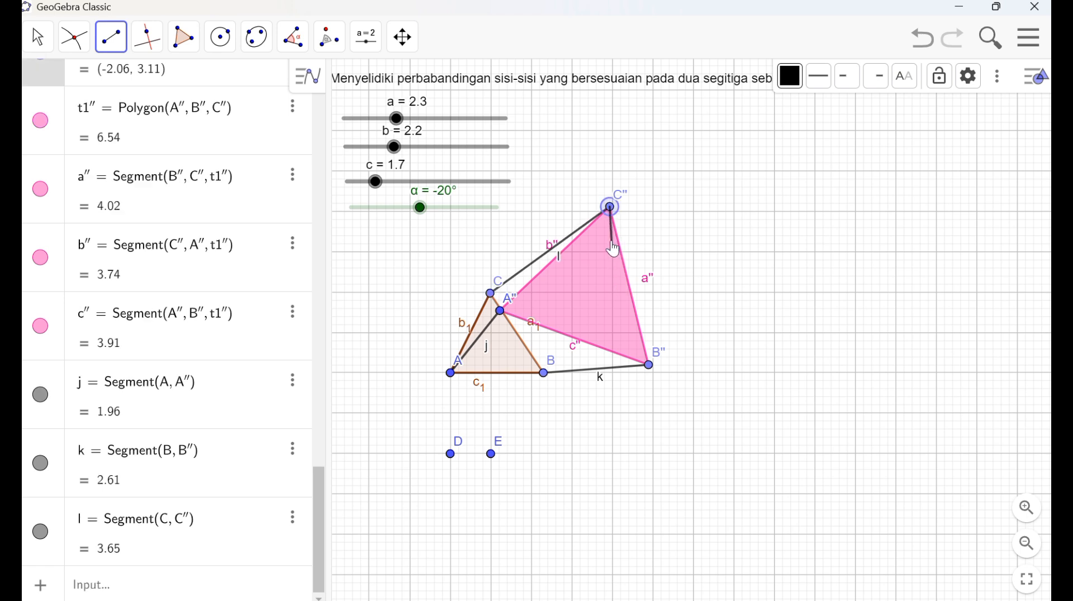
{"action": "left_click", "coordinate": [495, 300]}
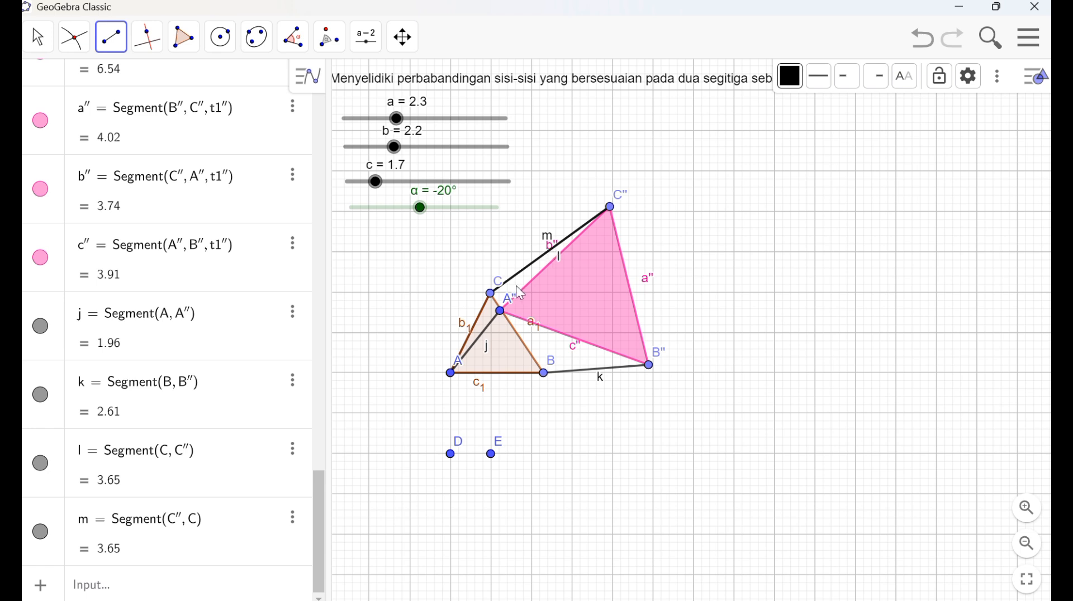
Place a point on the segment between C and C'', hide that point, and hide the segment label m.
{"action": "left_click", "coordinate": [551, 245]}
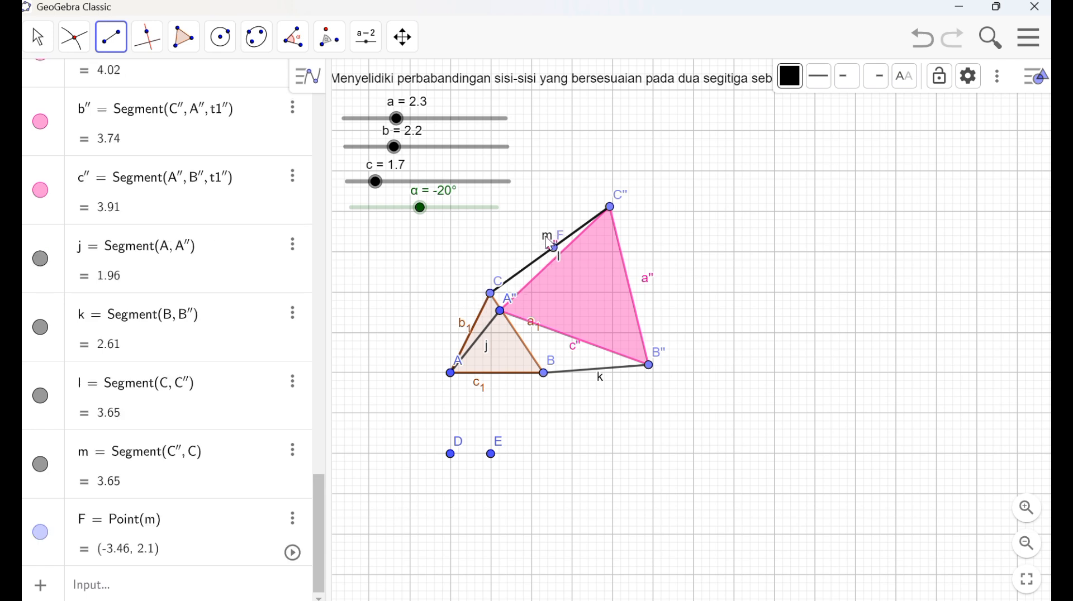
{"action": "right_click", "coordinate": [551, 244]}
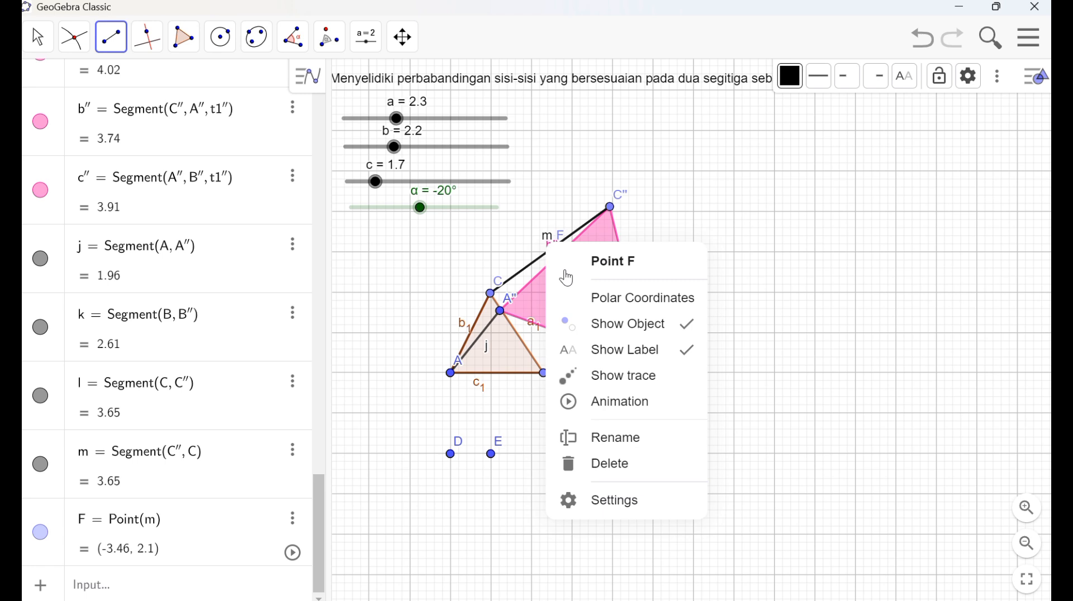
{"action": "left_click", "coordinate": [659, 353]}
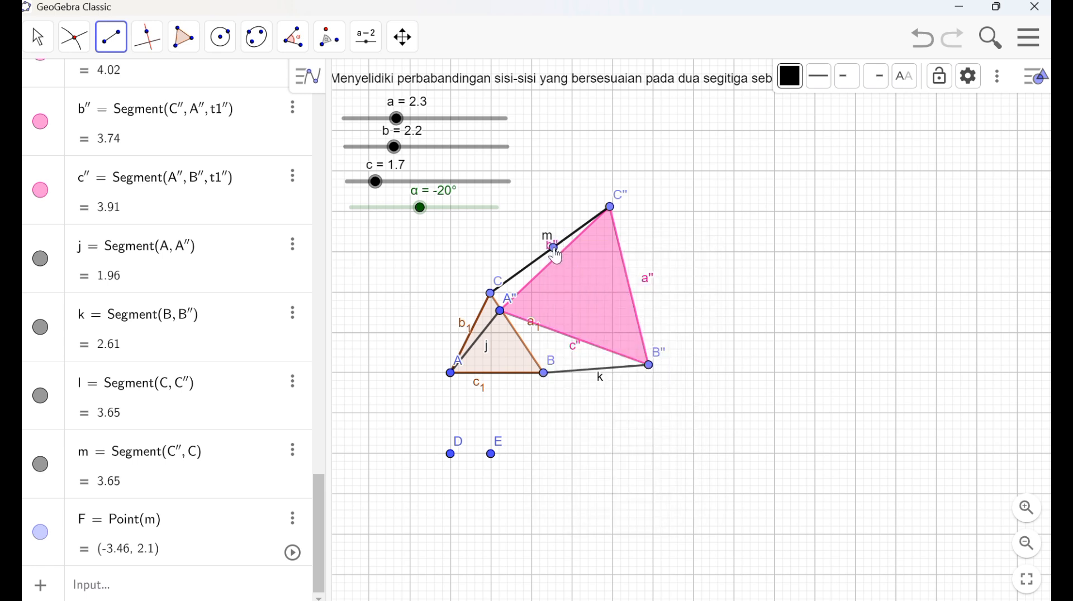
{"action": "right_click", "coordinate": [555, 255]}
{"action": "left_click", "coordinate": [637, 330]}
{"action": "right_click", "coordinate": [552, 244]}
{"action": "left_click", "coordinate": [621, 318]}
{"action": "left_click", "coordinate": [561, 261]}
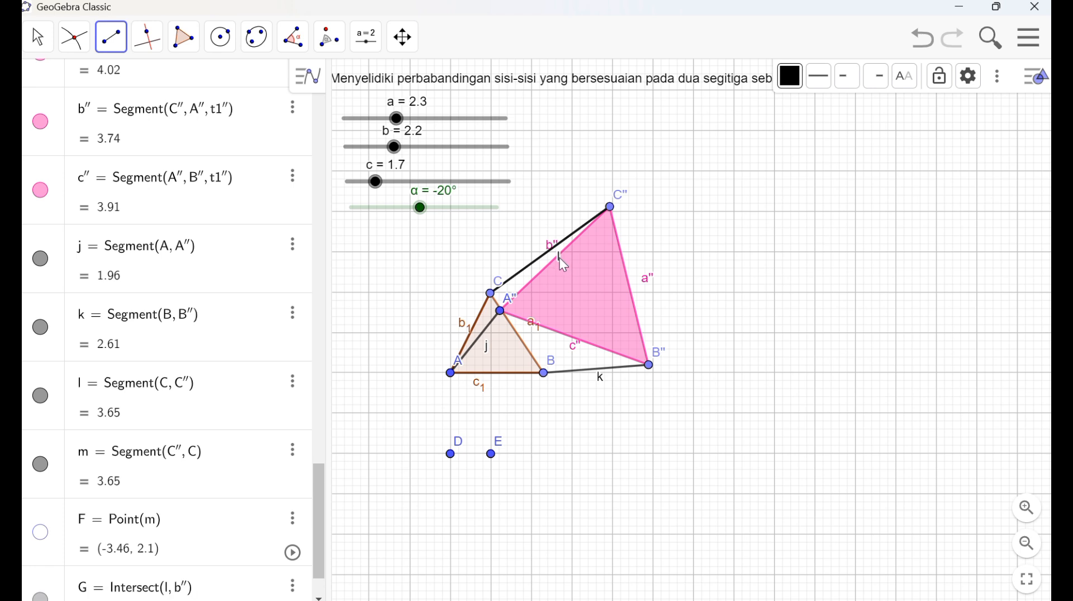
{"action": "right_click", "coordinate": [561, 259]}
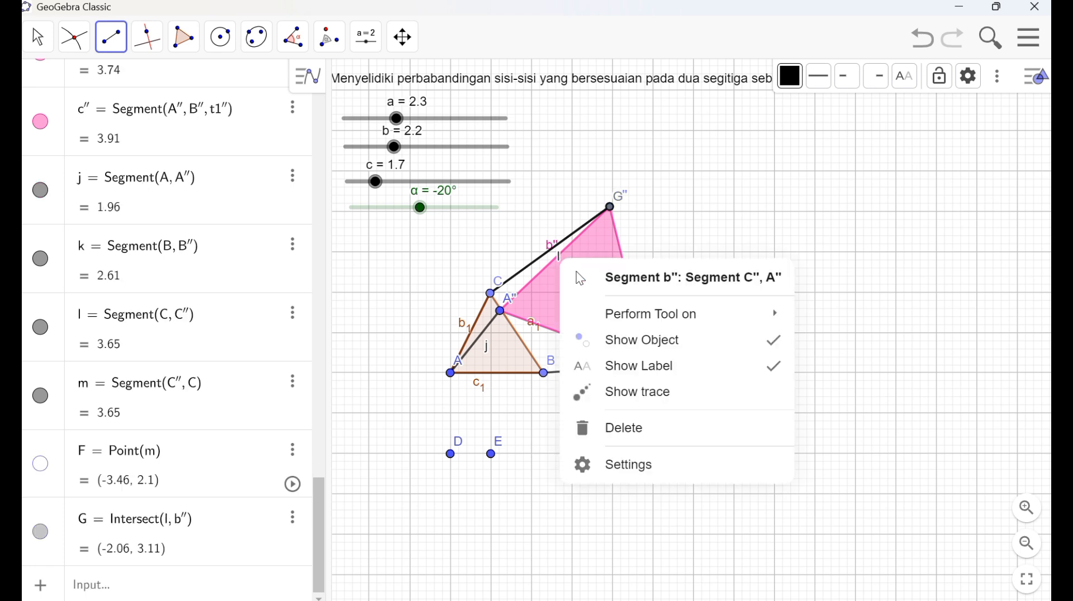
{"action": "left_click", "coordinate": [644, 371]}
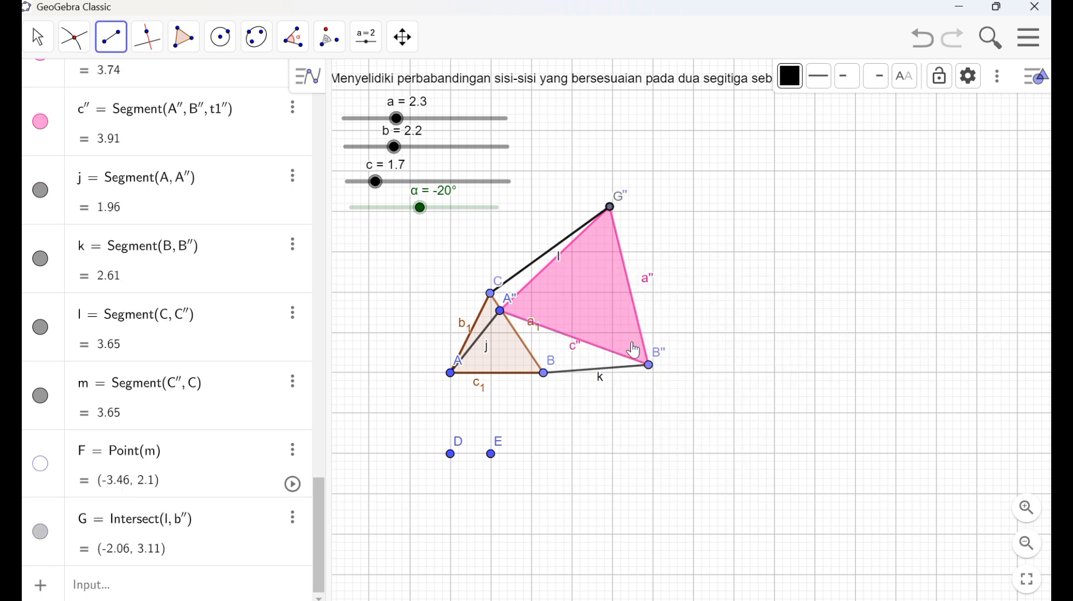
{"action": "left_click", "coordinate": [919, 42]}
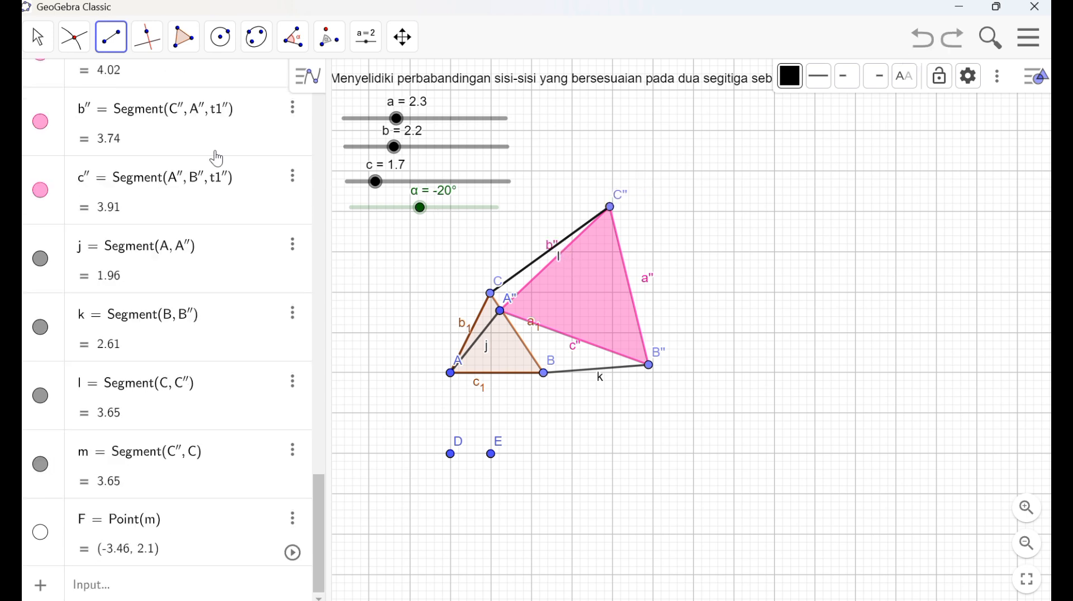
Move label l away from side b'', and hide the labels l and k of segments CC'' and BB''.
{"action": "left_click", "coordinate": [26, 52]}
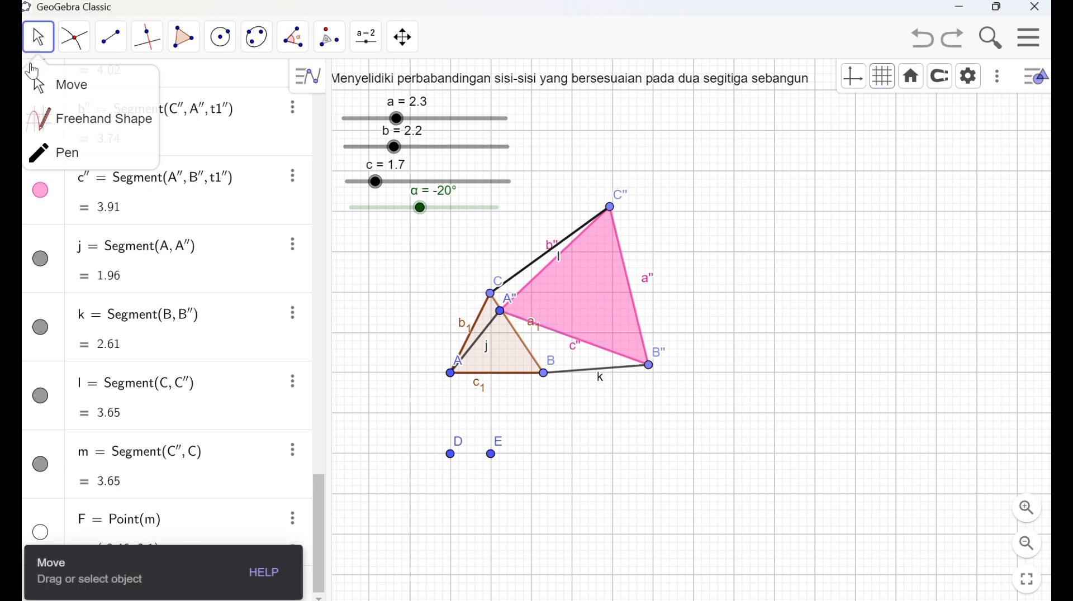
{"action": "left_click", "coordinate": [36, 83]}
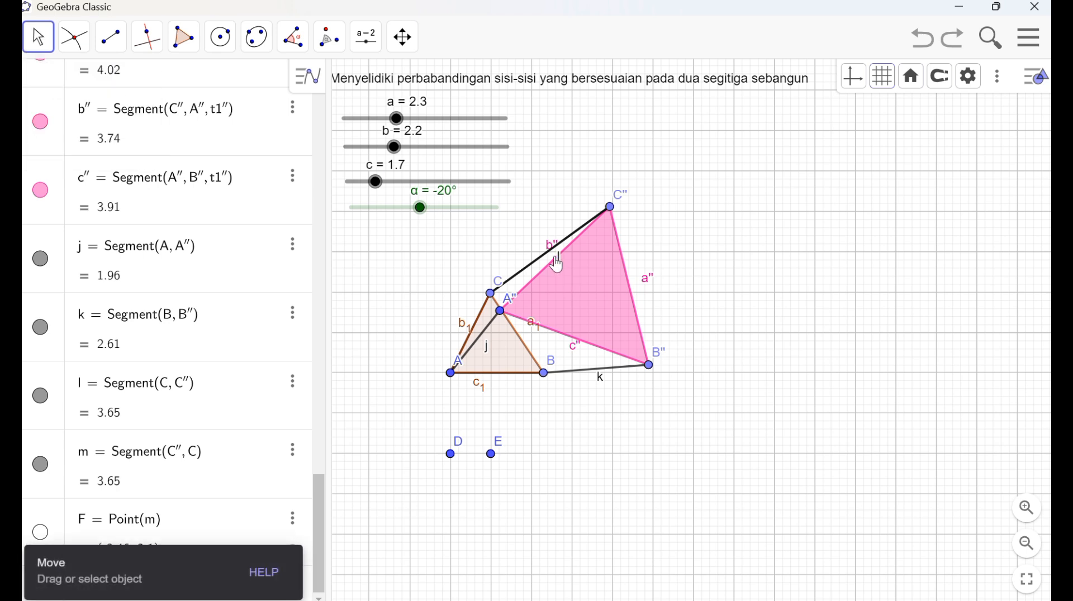
{"action": "left_click_drag", "start_coordinate": [552, 262], "coordinate": [683, 247]}
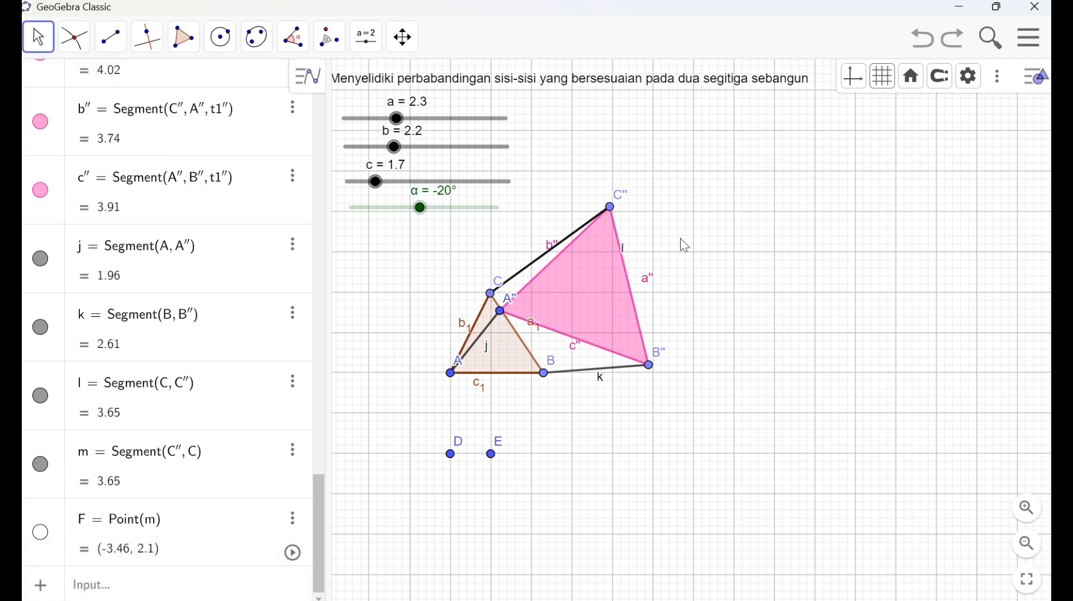
{"action": "right_click", "coordinate": [625, 252]}
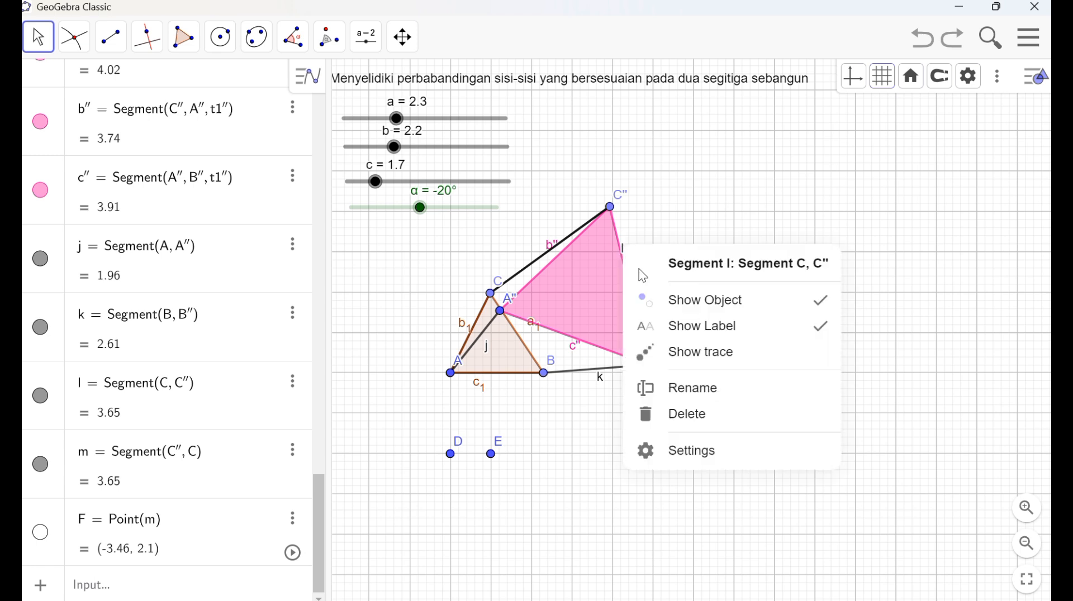
{"action": "left_click", "coordinate": [693, 326]}
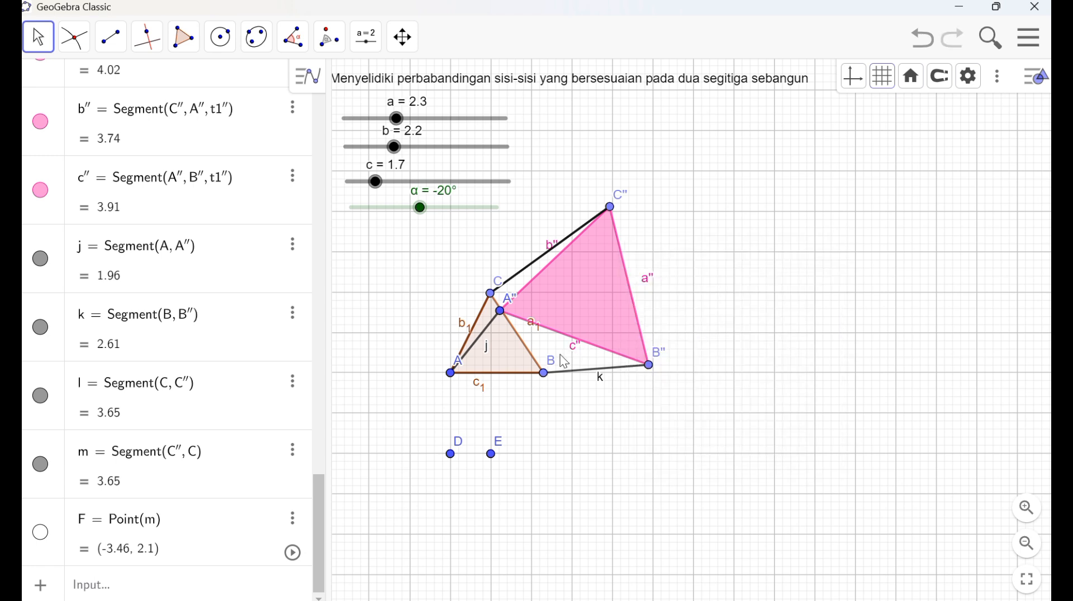
{"action": "right_click", "coordinate": [600, 382]}
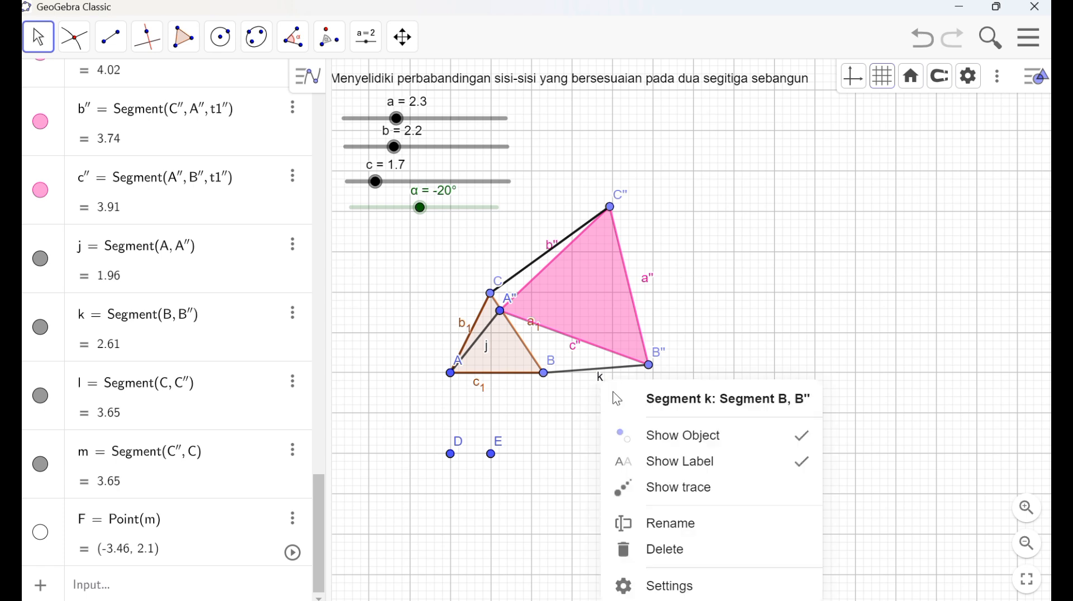
{"action": "left_click", "coordinate": [668, 461]}
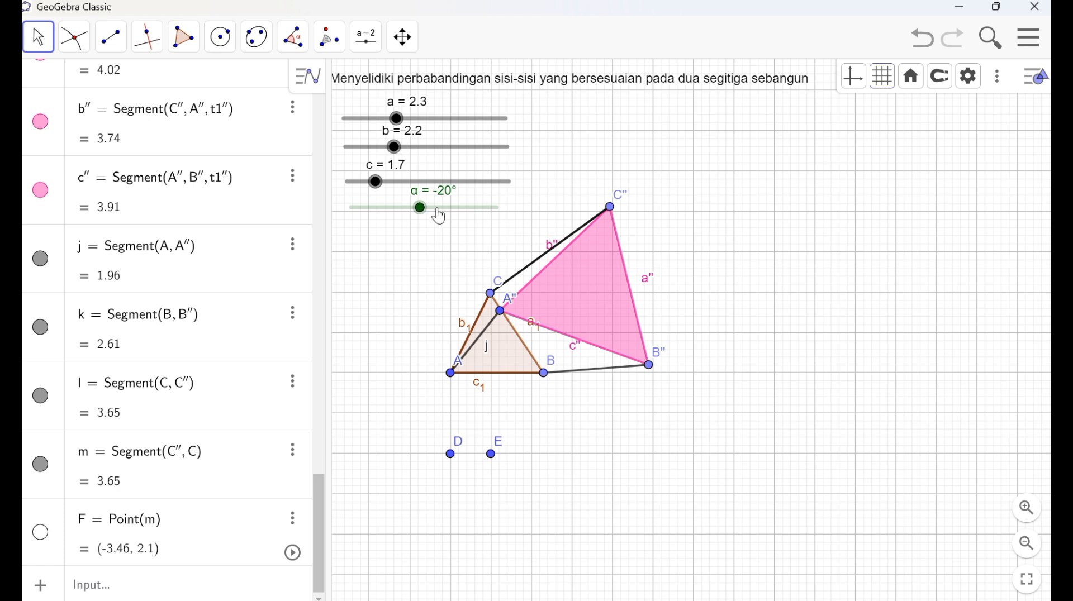
Set the rotation angle slider α to -32° and hide the label j of segment AA''.
{"action": "mouse_move", "coordinate": [421, 208]}
{"action": "left_mouse_down"}
{"action": "mouse_move", "coordinate": [444, 215]}
{"action": "mouse_move", "coordinate": [420, 215]}
{"action": "left_mouse_up"}
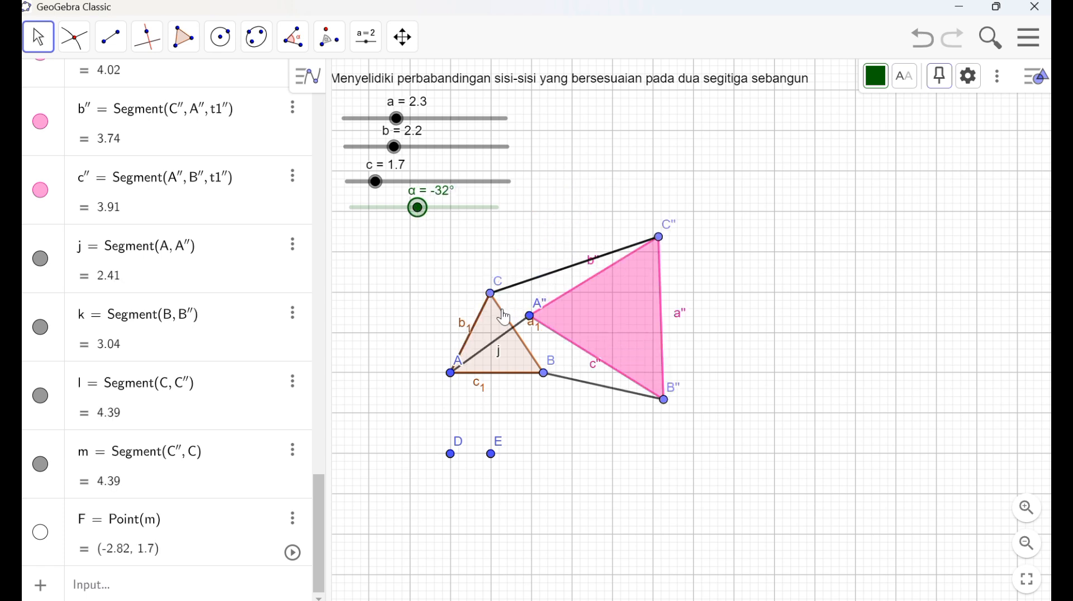
{"action": "right_click", "coordinate": [501, 360]}
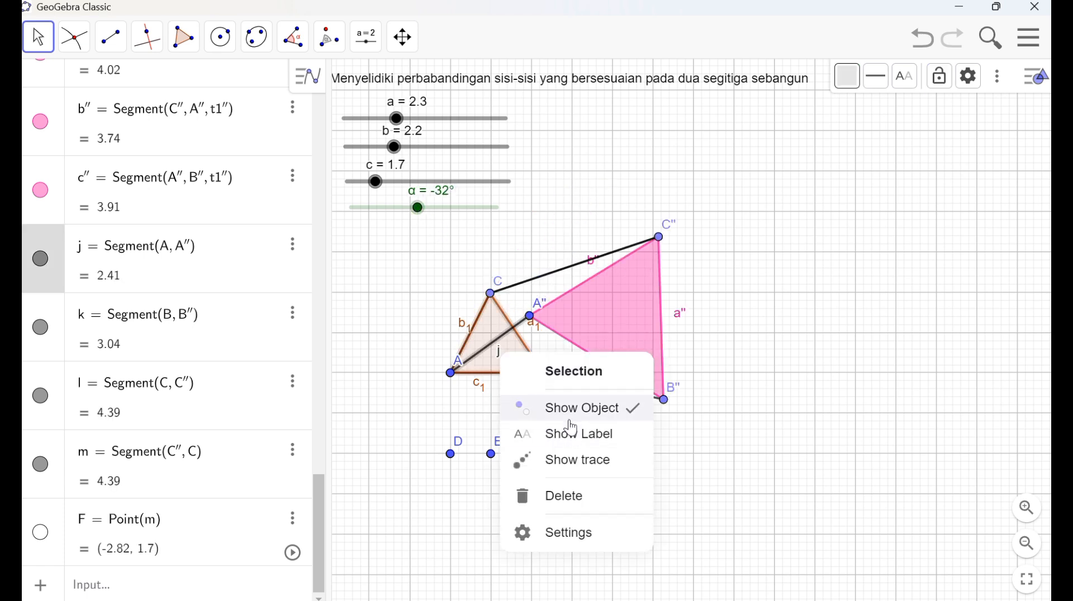
{"action": "left_click", "coordinate": [493, 358]}
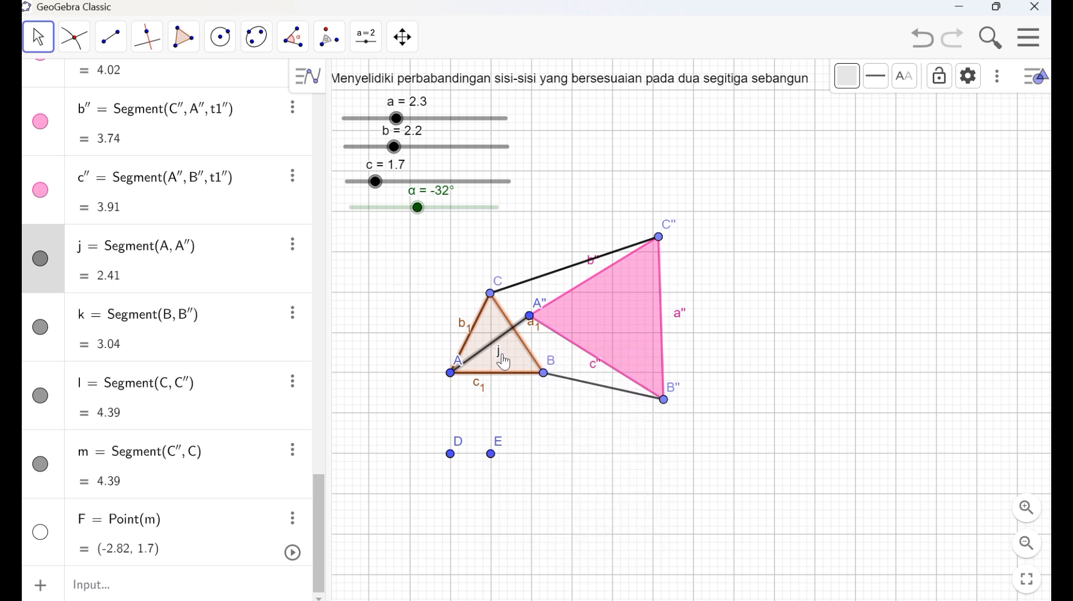
{"action": "mouse_move", "coordinate": [497, 357]}
{"action": "left_mouse_down"}
{"action": "mouse_move", "coordinate": [519, 368]}
{"action": "mouse_move", "coordinate": [501, 353]}
{"action": "mouse_move", "coordinate": [504, 367]}
{"action": "left_mouse_up"}
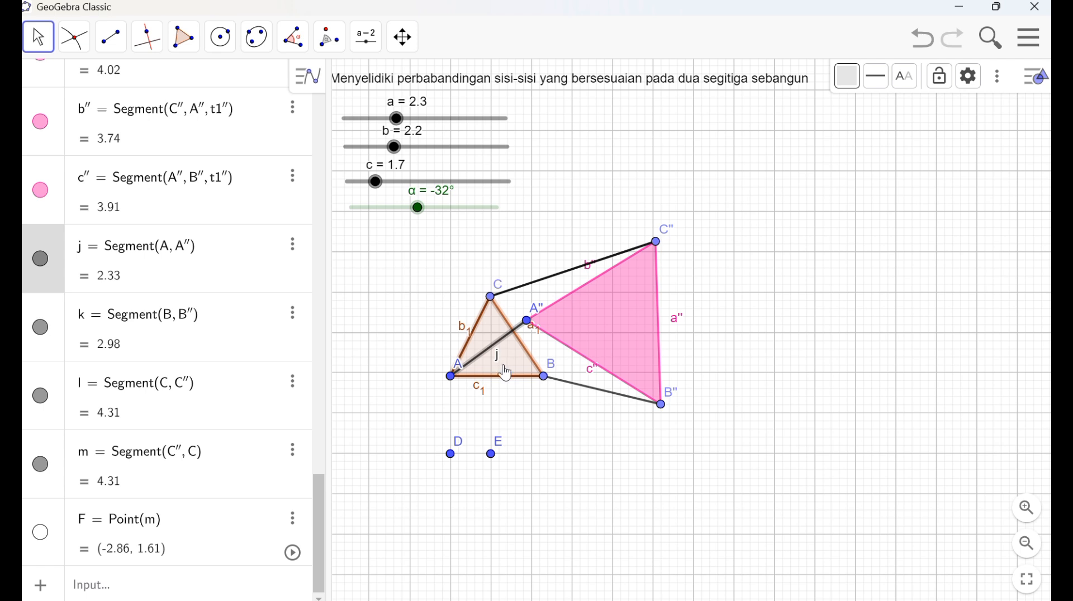
{"action": "left_click", "coordinate": [508, 432]}
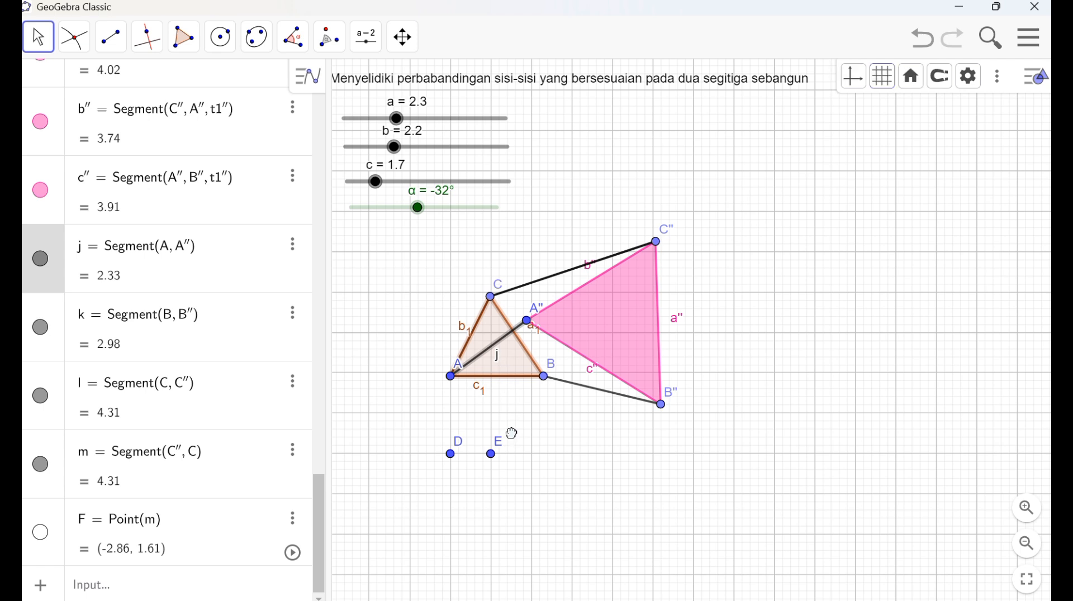
{"action": "right_click", "coordinate": [498, 368]}
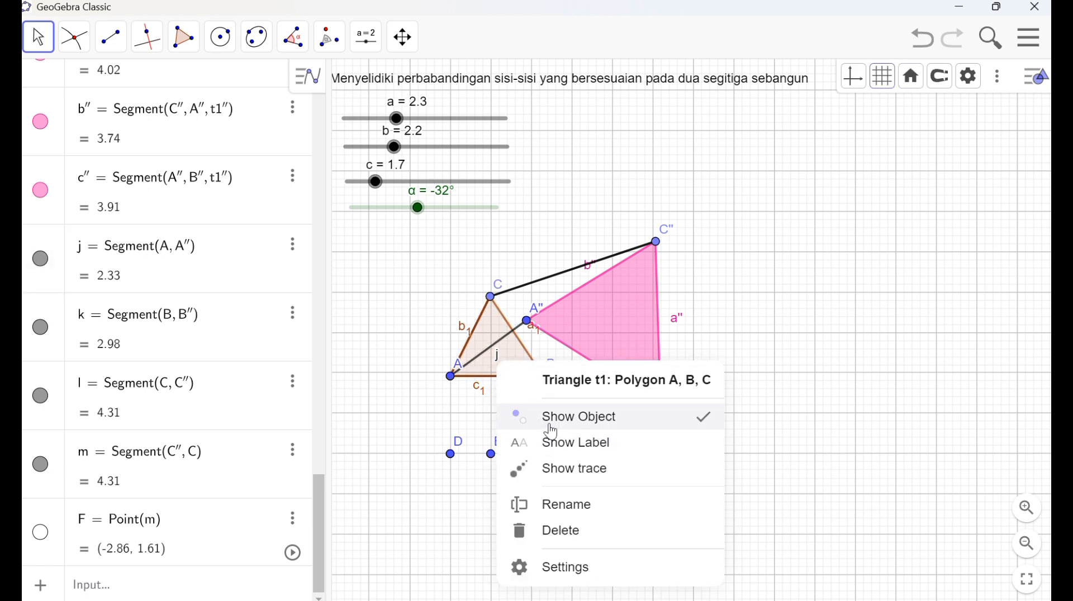
{"action": "left_click", "coordinate": [487, 419]}
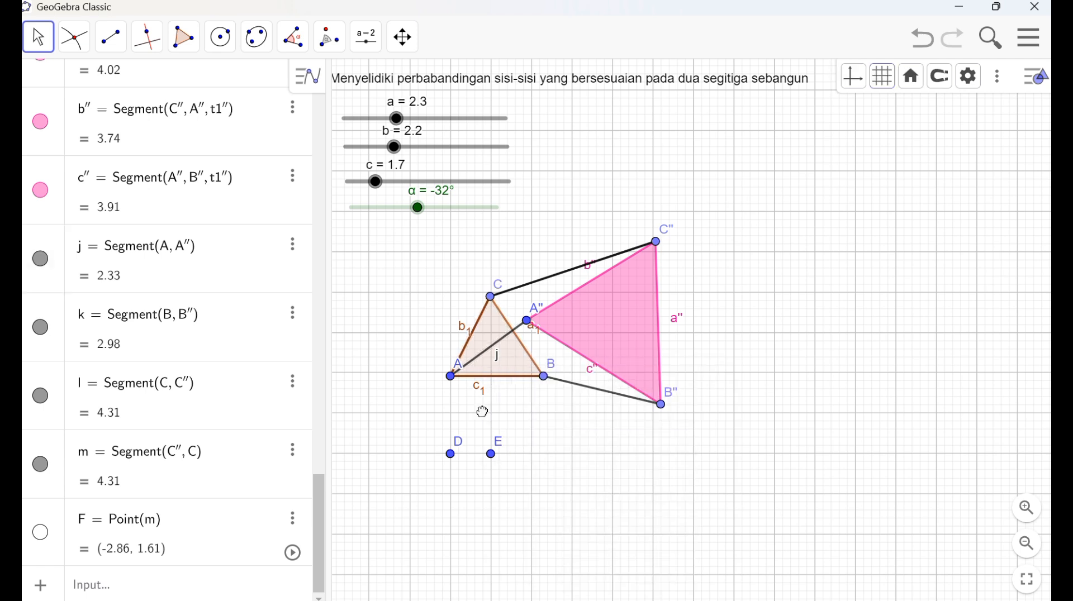
{"action": "right_click", "coordinate": [497, 359]}
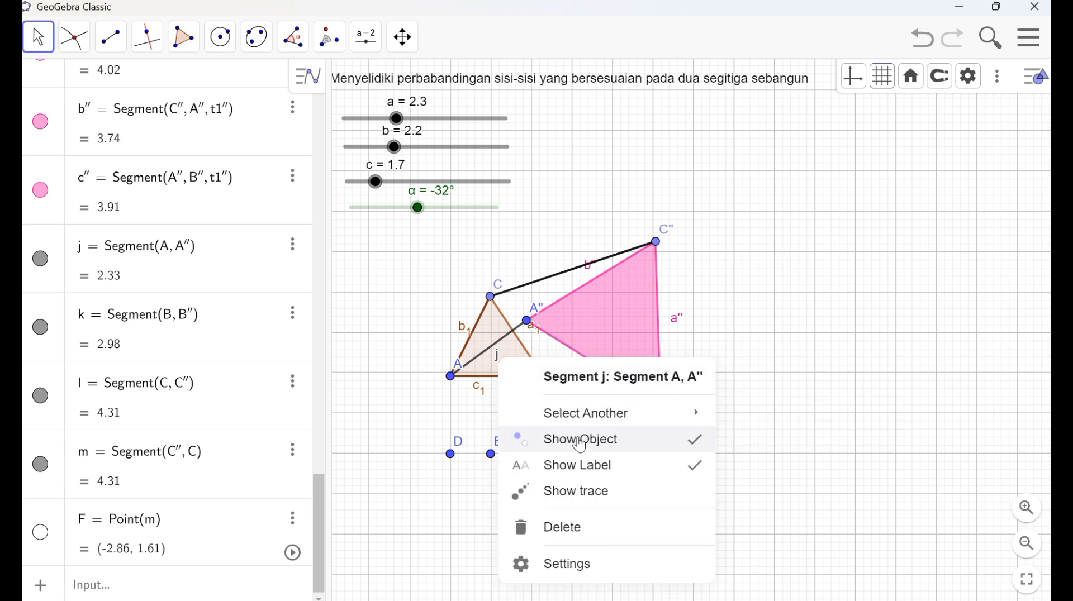
{"action": "left_click", "coordinate": [586, 463]}
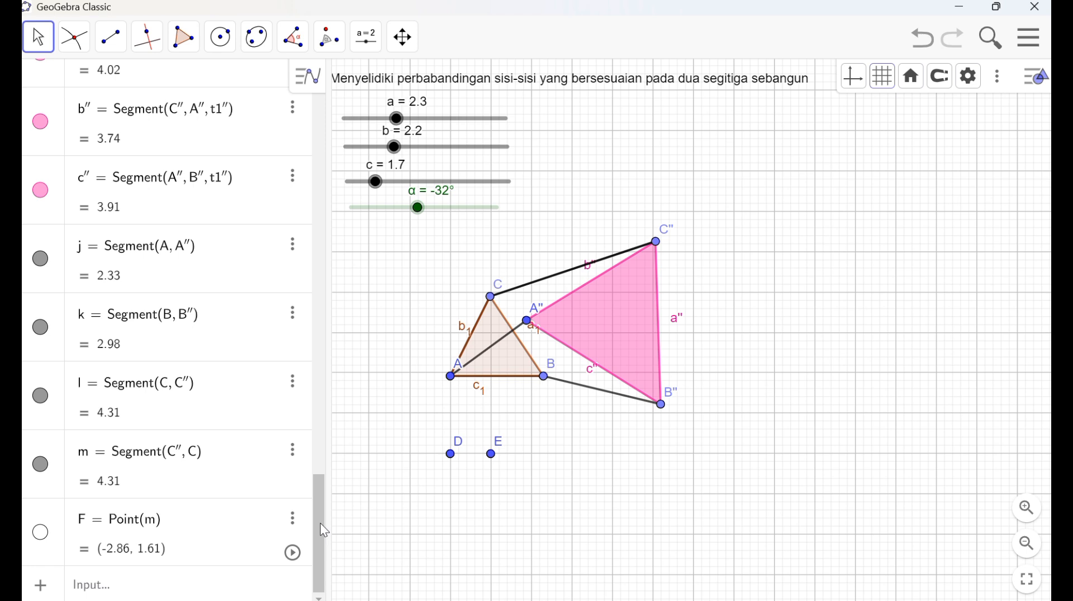
Rename the rotated vertex A'' of the pink triangle to p.
{"action": "left_click_drag", "start_coordinate": [320, 523], "coordinate": [328, 431]}
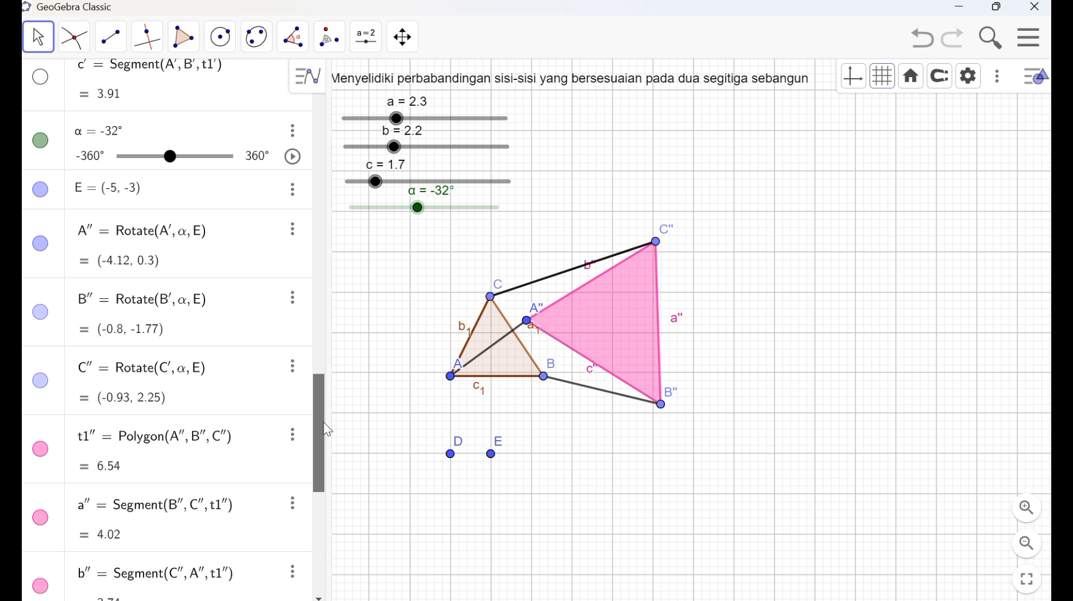
{"action": "left_click", "coordinate": [87, 235]}
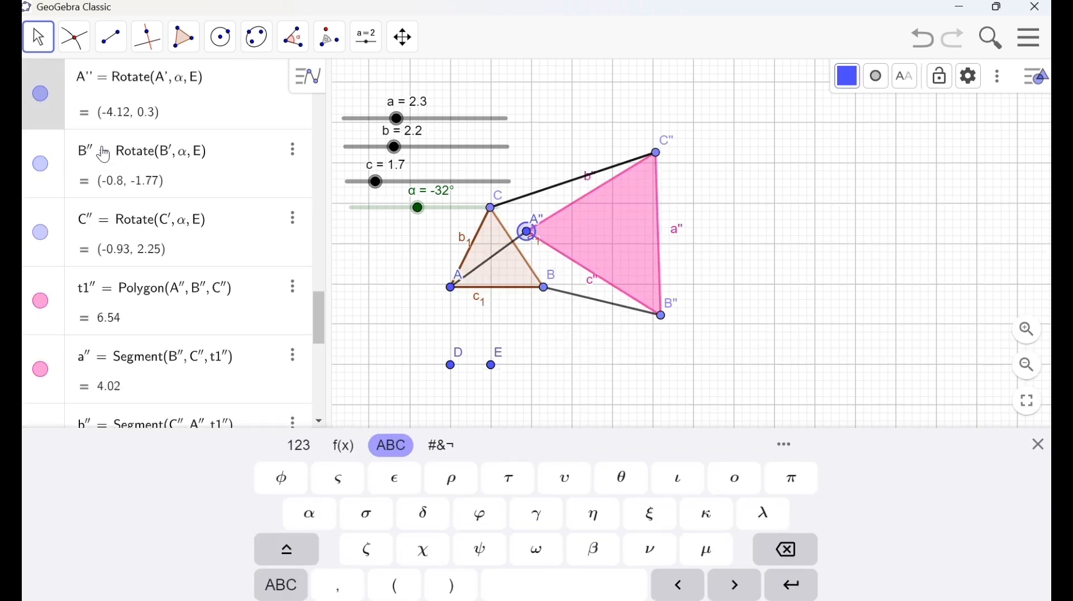
{"action": "key", "text": "BackSpace"}
{"action": "key", "text": "BackSpace"}
{"action": "key", "text": "BackSpace"}
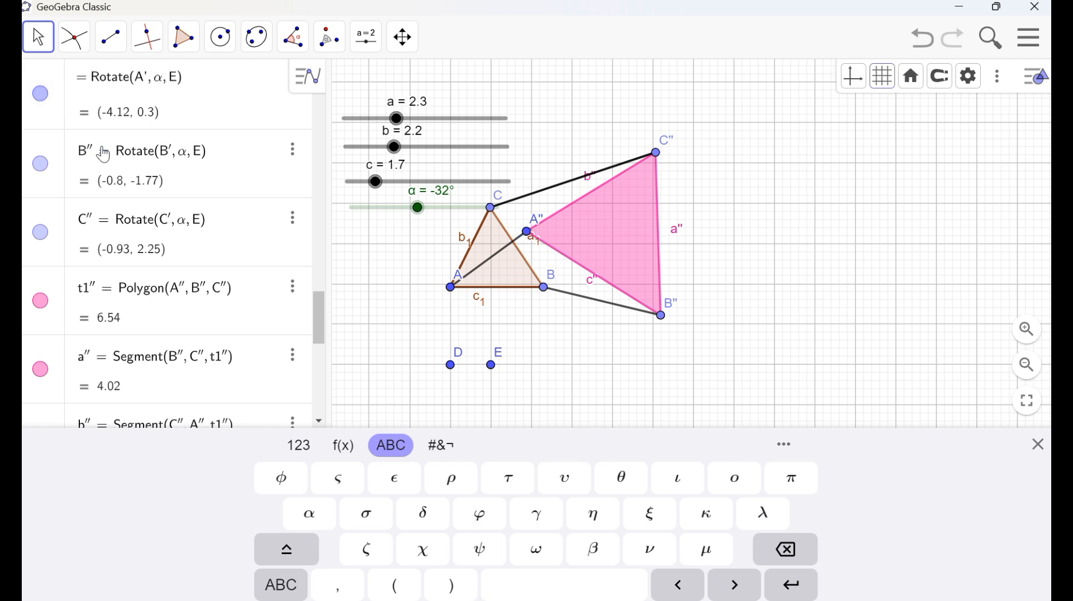
{"action": "type", "text": "p"}
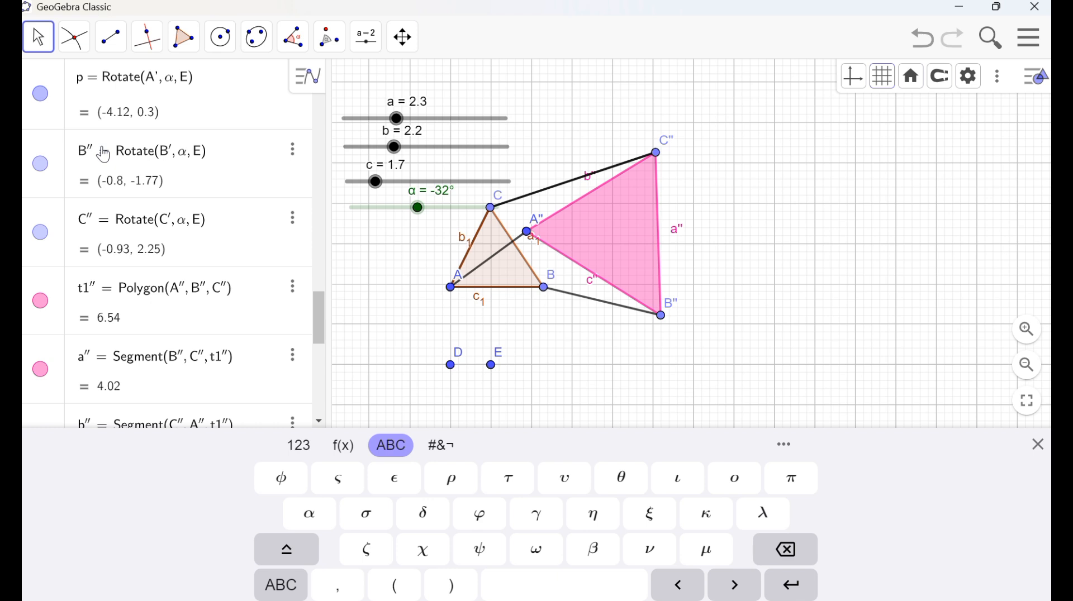
{"action": "key", "text": "Return"}
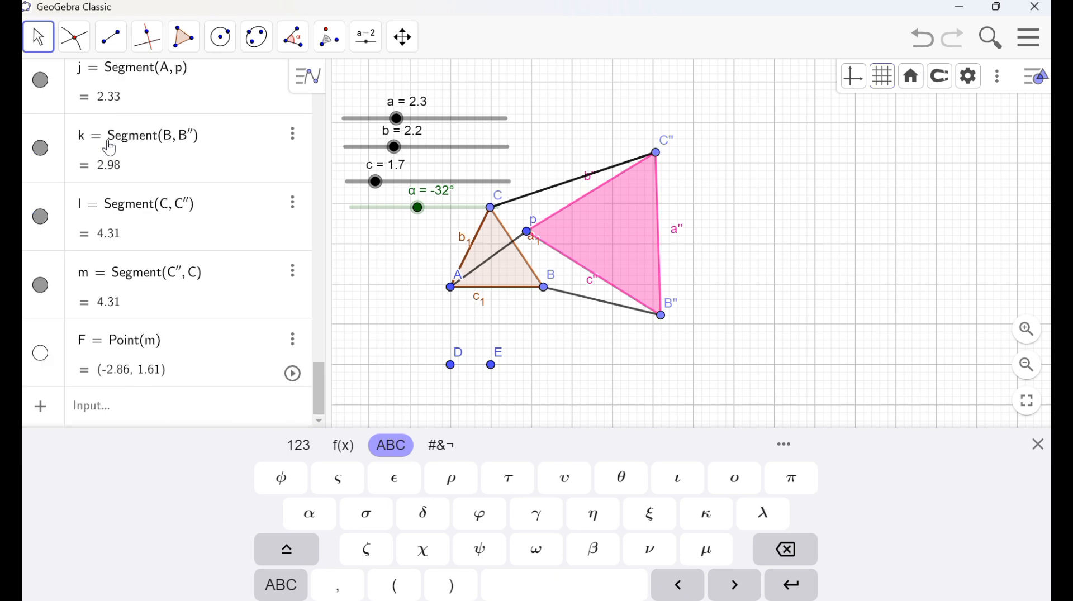
Rename the rotated vertex B'' of the pink triangle to q.
{"action": "left_click", "coordinate": [314, 382]}
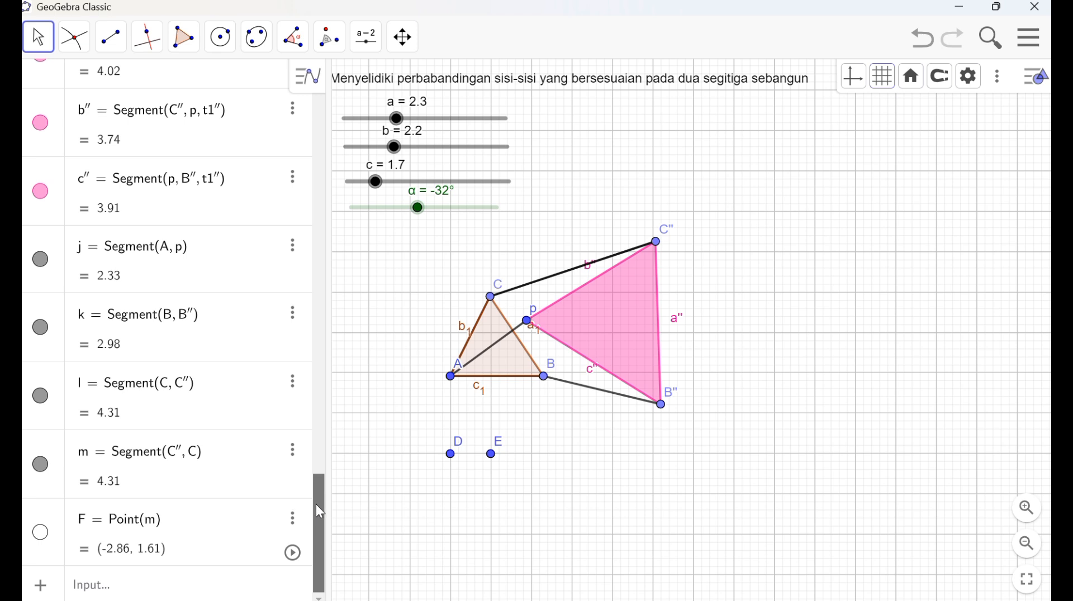
{"action": "left_click_drag", "start_coordinate": [316, 512], "coordinate": [334, 374]}
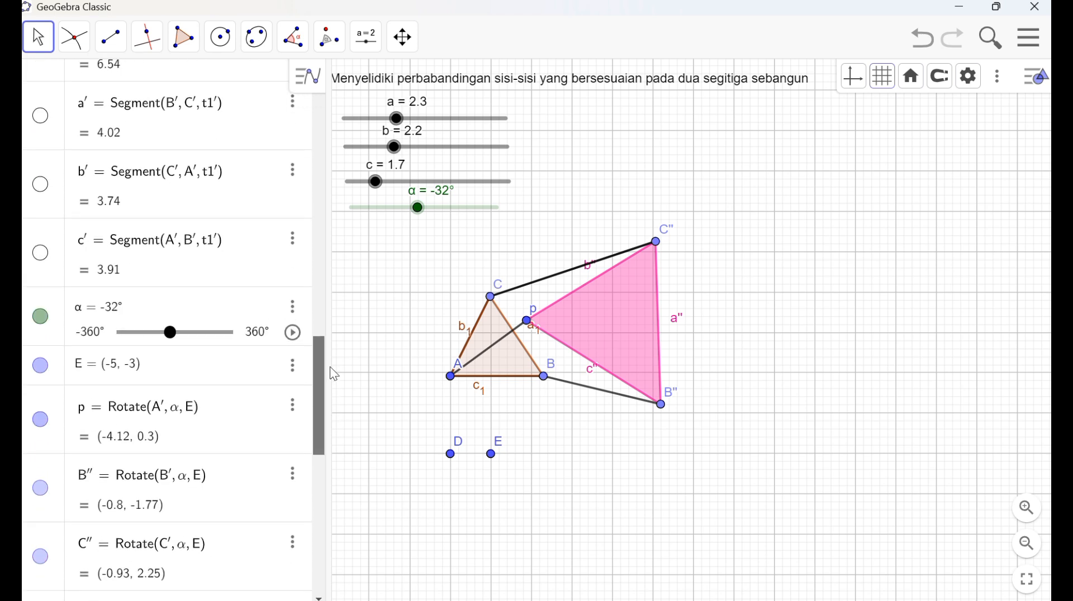
{"action": "scroll", "coordinate": [330, 369], "scroll_direction": "down", "scroll_amount": 1}
{"action": "left_click", "coordinate": [95, 469]}
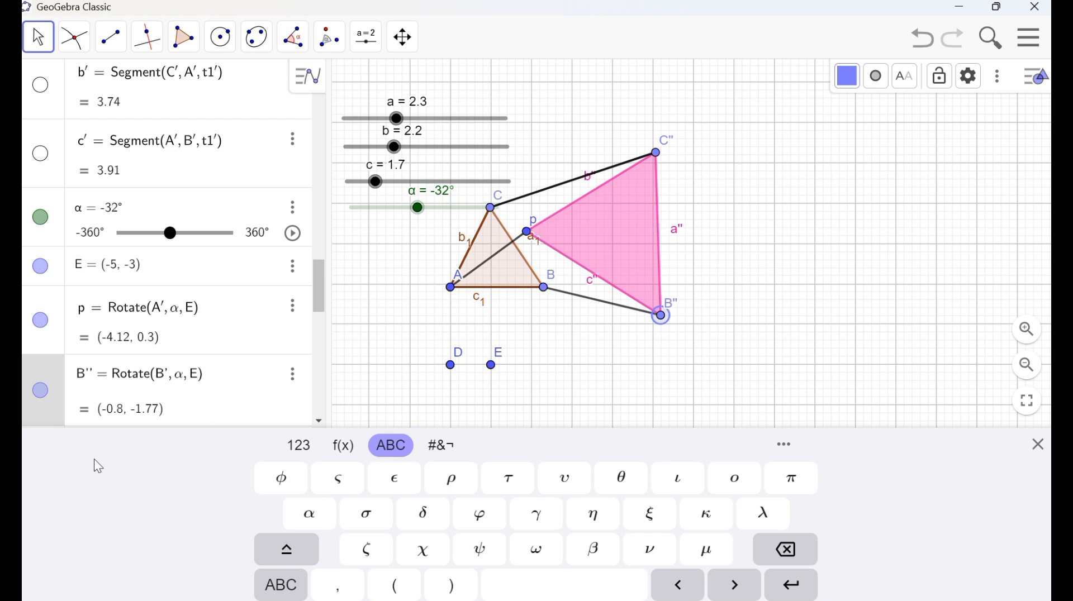
{"action": "key", "text": "BackSpace"}
{"action": "key", "text": "BackSpace"}
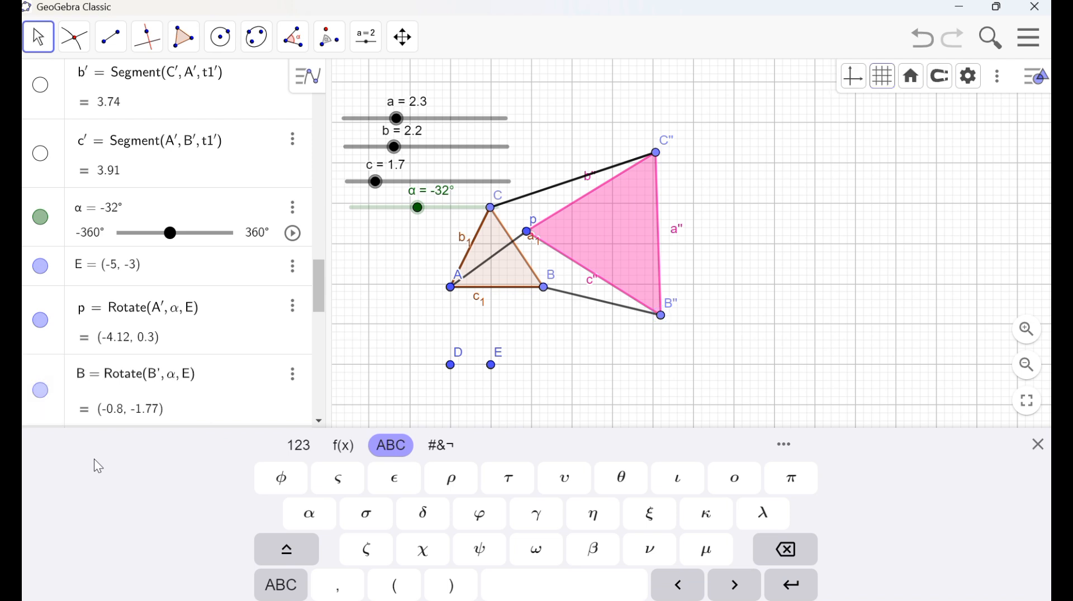
{"action": "key", "text": "BackSpace"}
{"action": "type", "text": "q"}
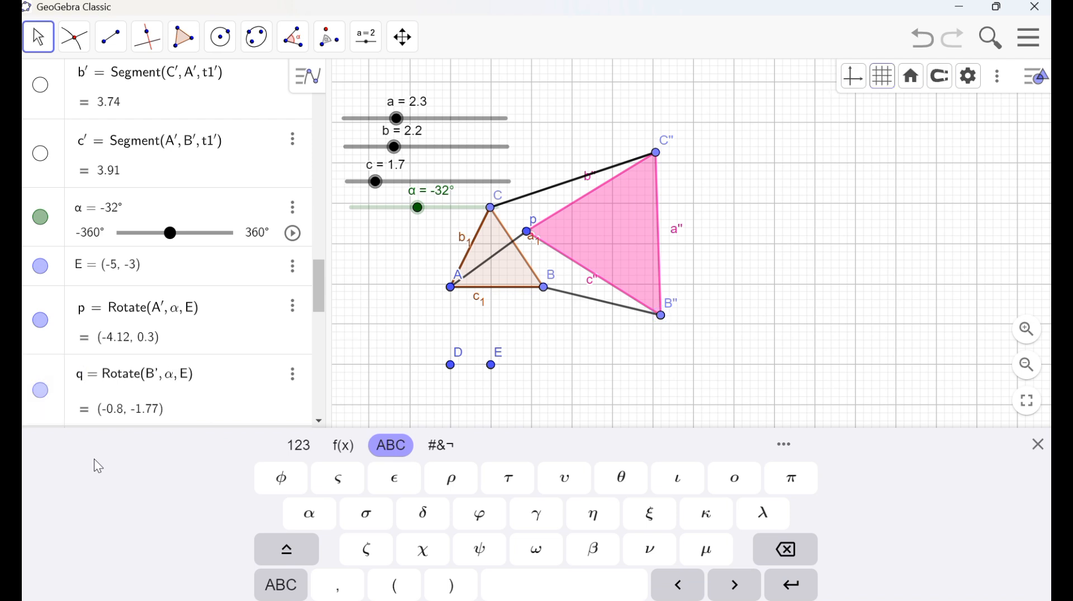
{"action": "key", "text": "Return"}
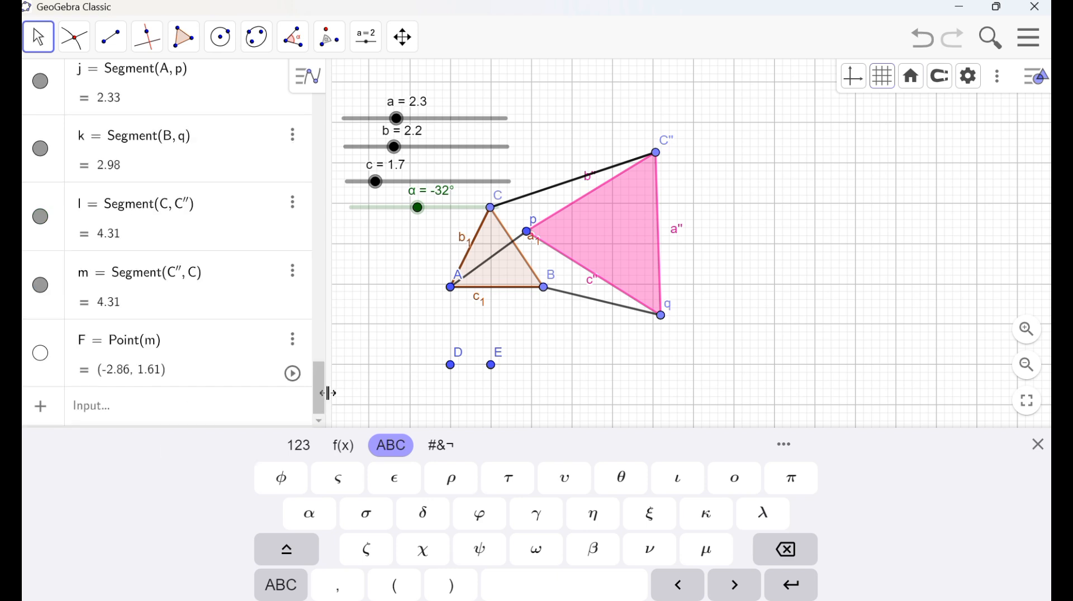
Rename the rotated vertex C'' of the pink triangle to r and close the on-screen keyboard.
{"action": "scroll", "coordinate": [319, 393], "scroll_direction": "up", "scroll_amount": 3}
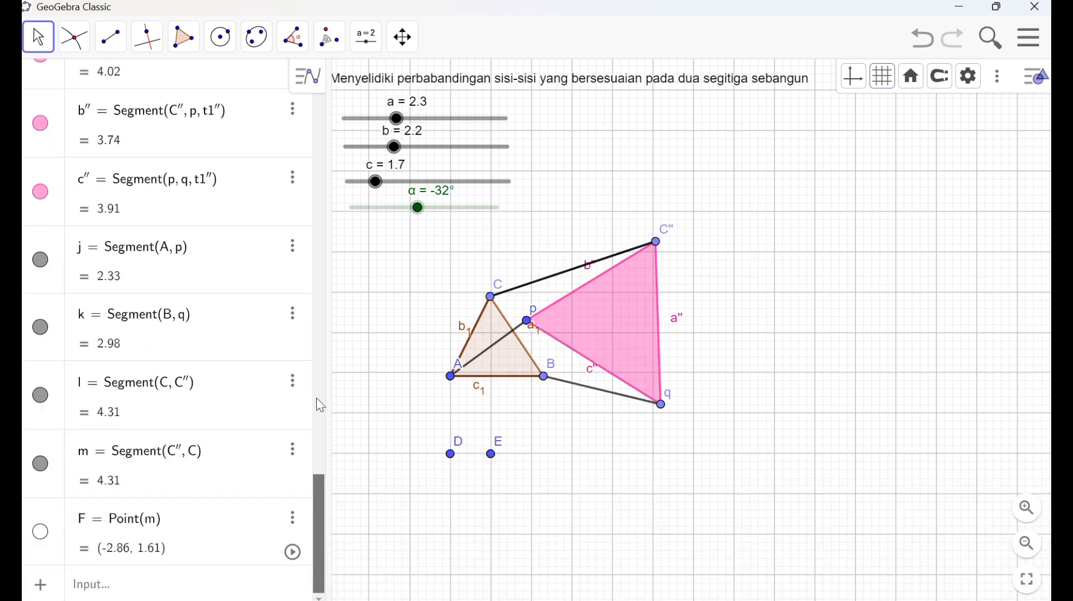
{"action": "left_click_drag", "start_coordinate": [322, 508], "coordinate": [317, 292]}
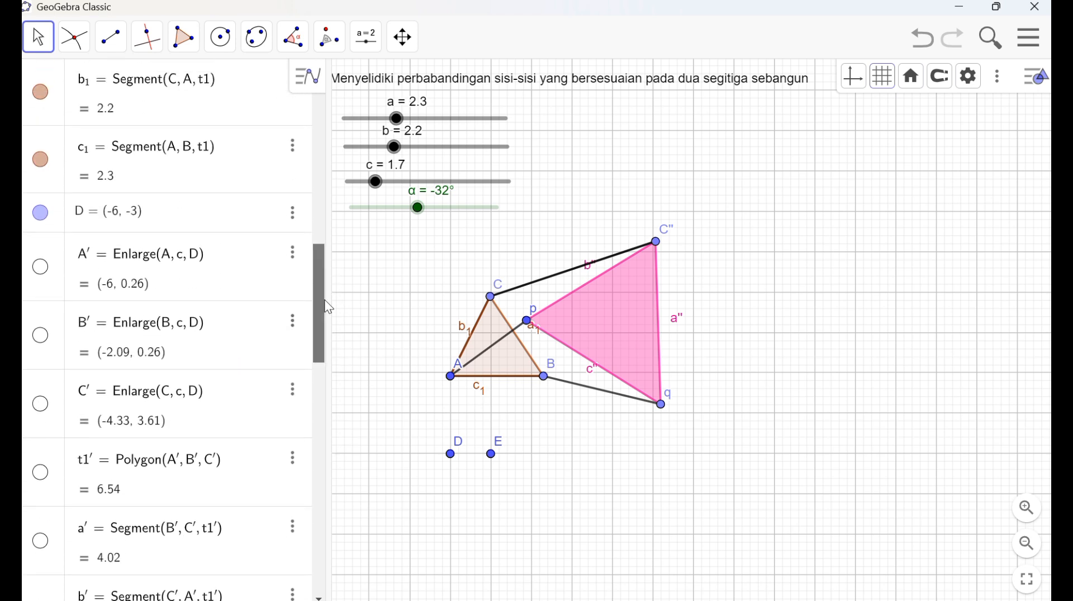
{"action": "left_click_drag", "start_coordinate": [325, 301], "coordinate": [334, 443]}
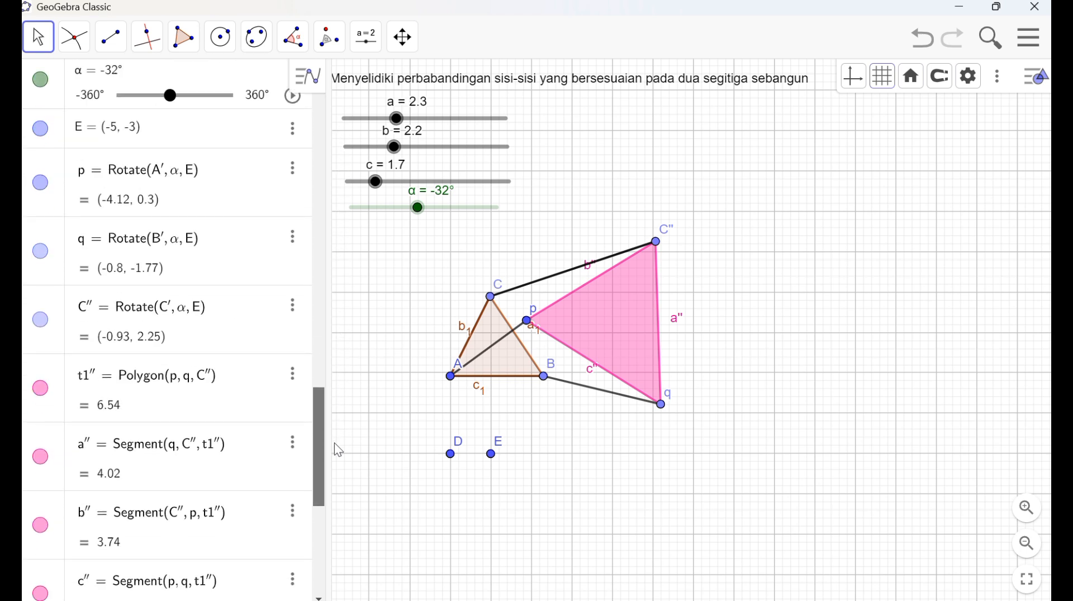
{"action": "left_click", "coordinate": [104, 312]}
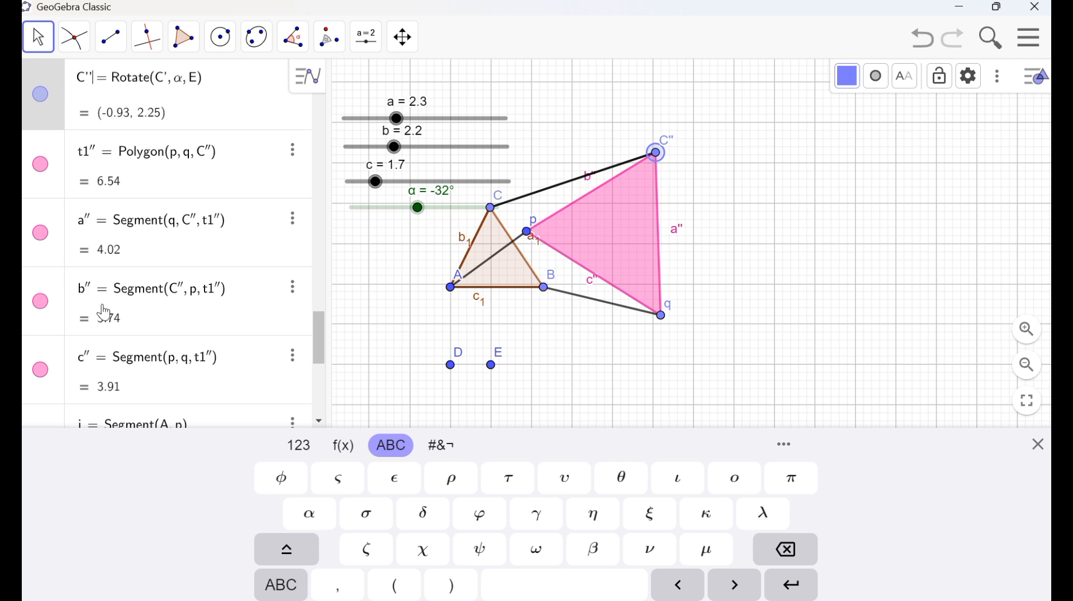
{"action": "key", "text": "BackSpace"}
{"action": "key", "text": "BackSpace"}
{"action": "key", "text": "BackSpace"}
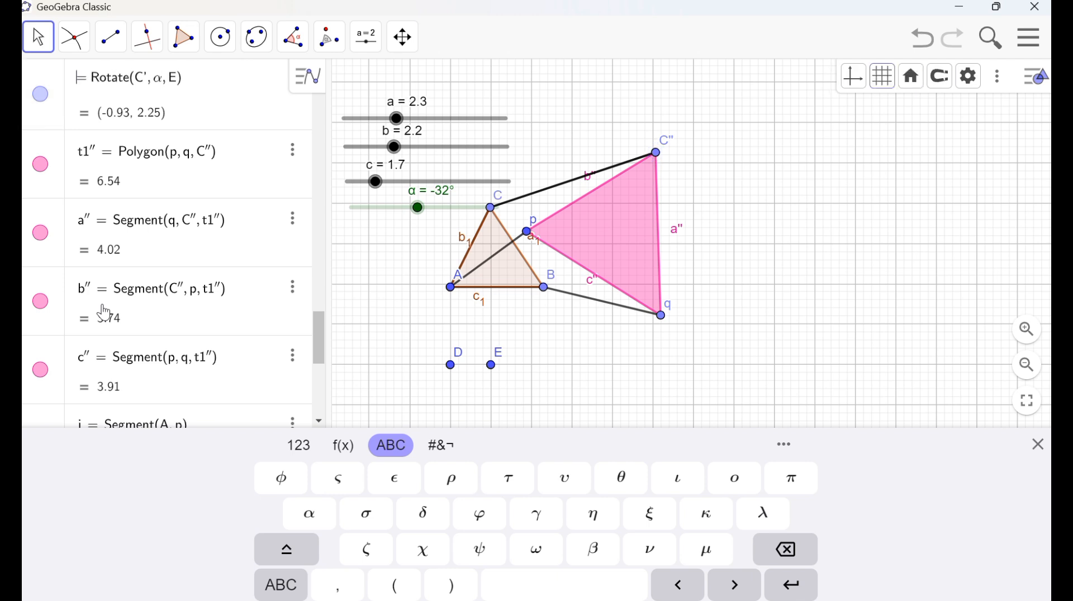
{"action": "type", "text": "r"}
{"action": "key", "text": "Return"}
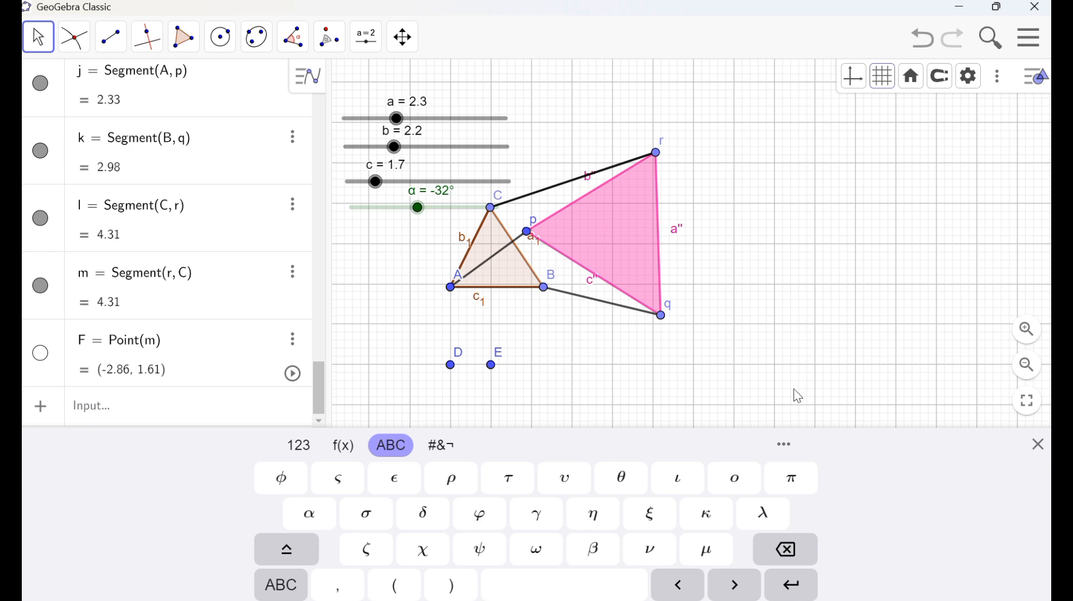
{"action": "left_click", "coordinate": [1039, 446]}
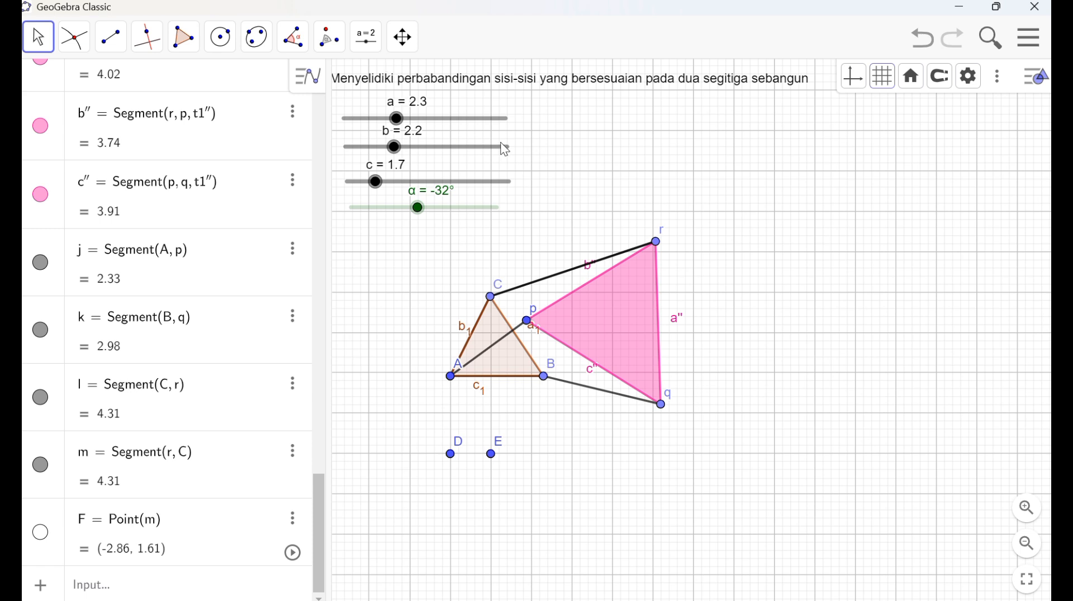
Insert the text "Perbandingan sisi-sisi yang bersesuaian pada segitiga sebangun" and move it above the pink triangle, just below the worksheet title.
{"action": "left_click", "coordinate": [369, 45]}
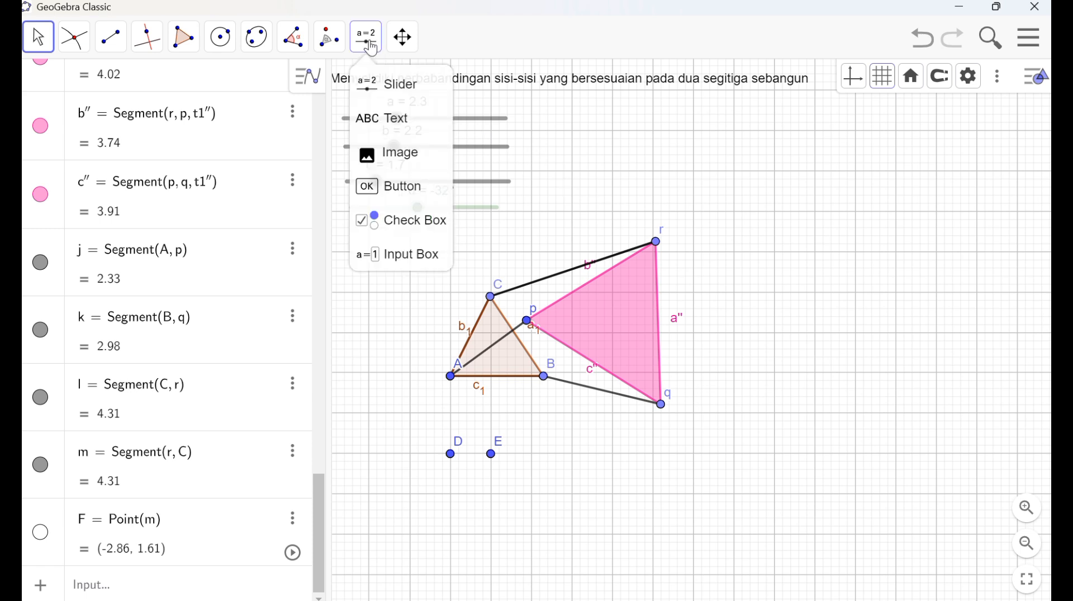
{"action": "left_click", "coordinate": [391, 118]}
{"action": "left_click", "coordinate": [573, 186]}
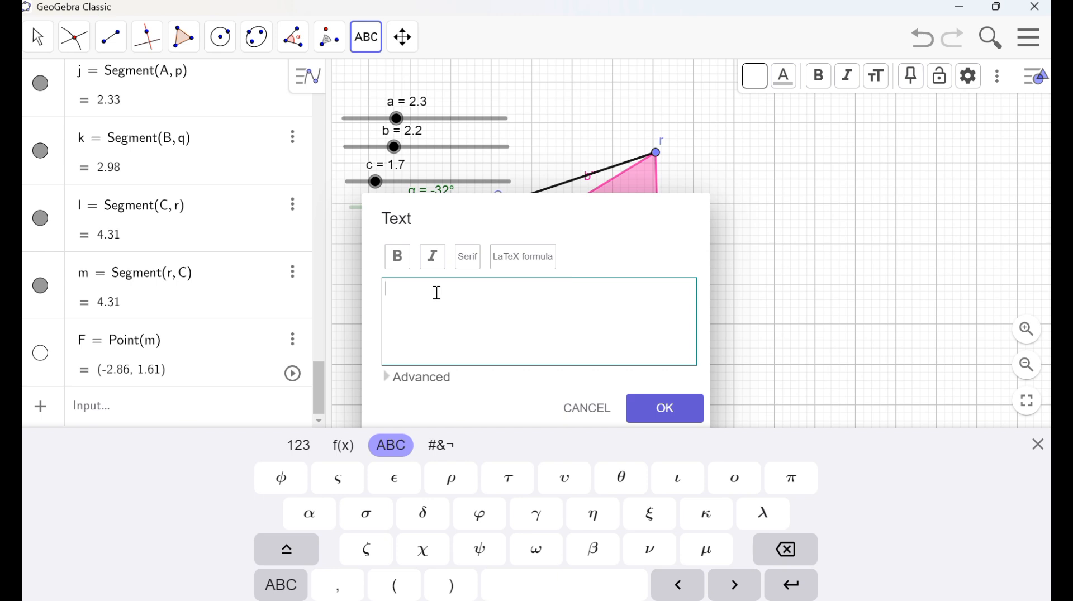
{"action": "type", "text": "Perbanf"}
{"action": "type", "text": "ingan"}
{"action": "key", "text": "Left"}
{"action": "key", "text": "Left"}
{"action": "key", "text": "Left"}
{"action": "key", "text": "BackSpace"}
{"action": "type", "text": "d"}
{"action": "key", "text": "End"}
{"action": "type", "text": "sisi-sisi"}
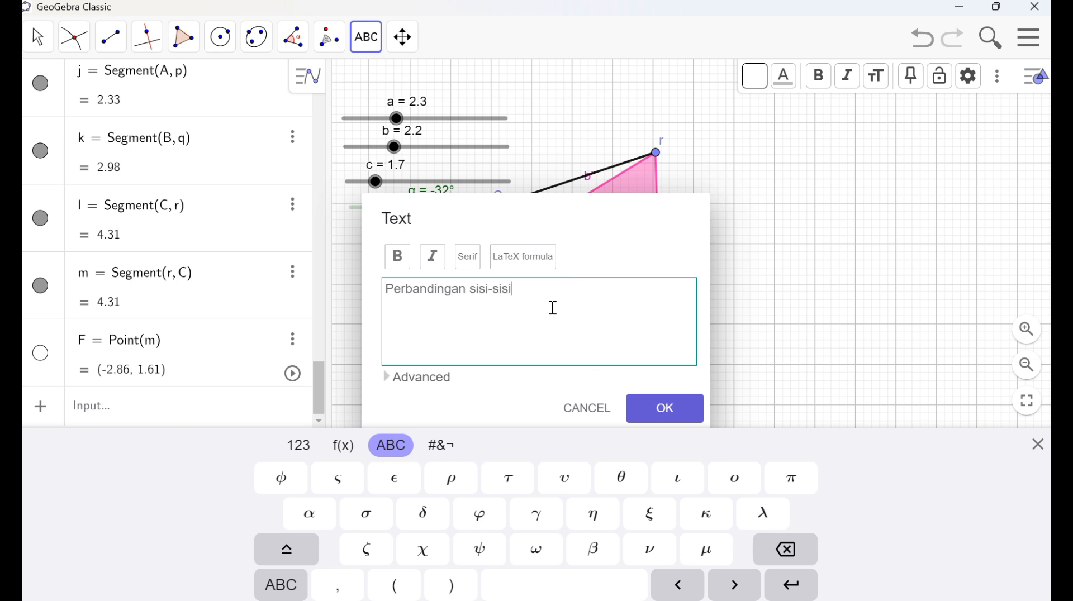
{"action": "type", "text": " yang s"}
{"action": "key", "text": "BackSpace"}
{"action": "type", "text": "bersesuaian"}
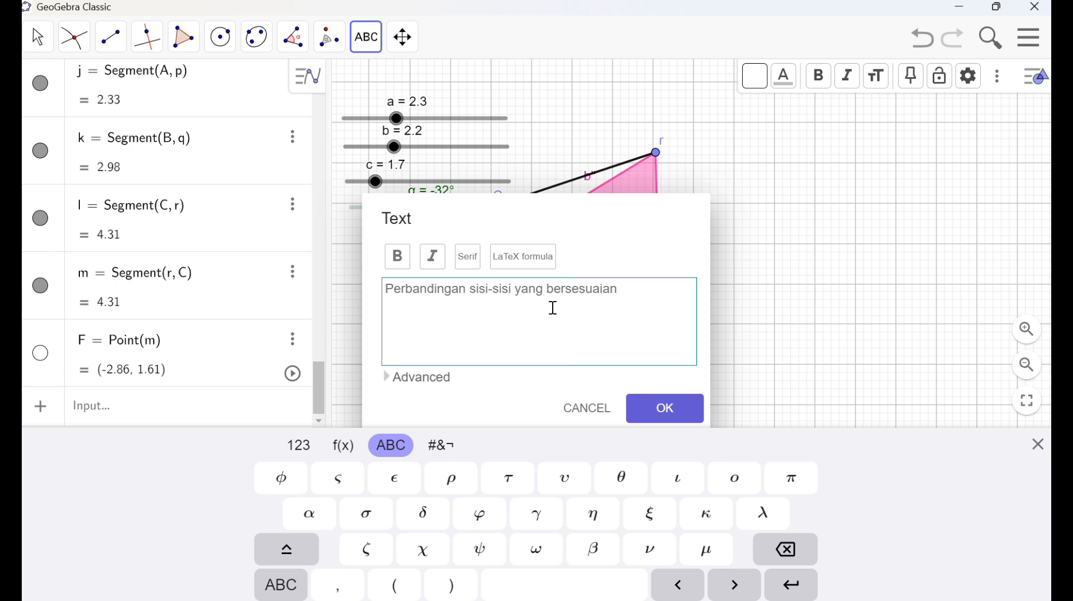
{"action": "type", "text": " pada segitiga s"}
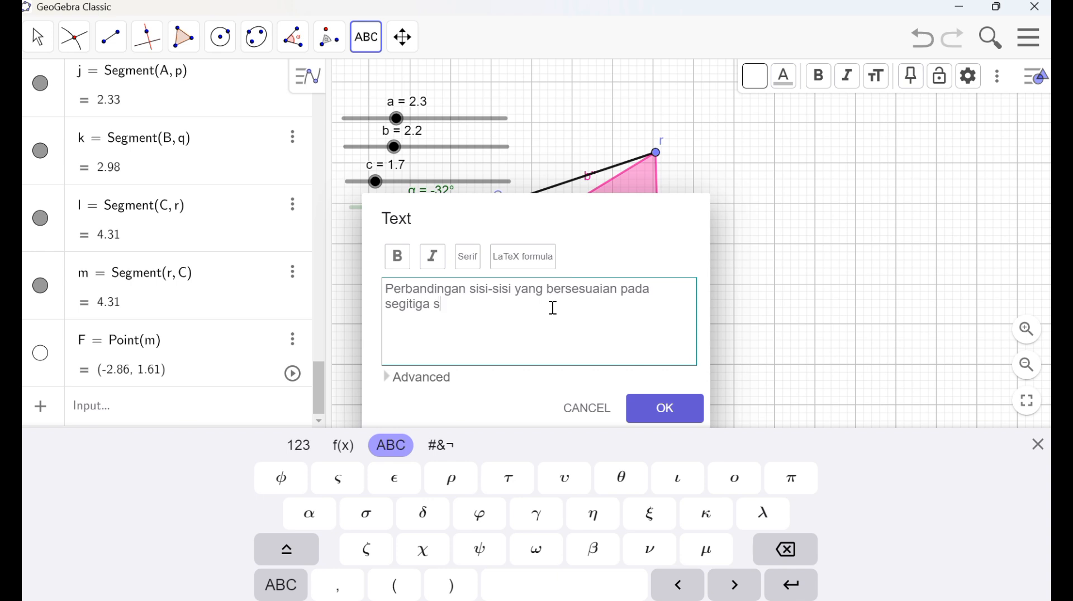
{"action": "type", "text": "ebangun"}
{"action": "left_click", "coordinate": [668, 410]}
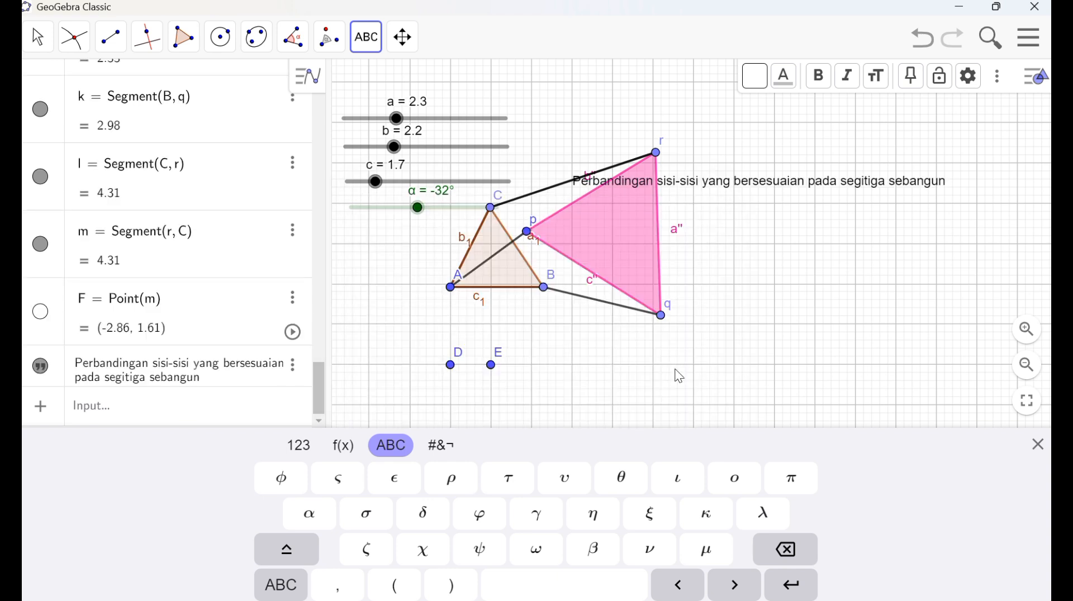
{"action": "left_click", "coordinate": [161, 369]}
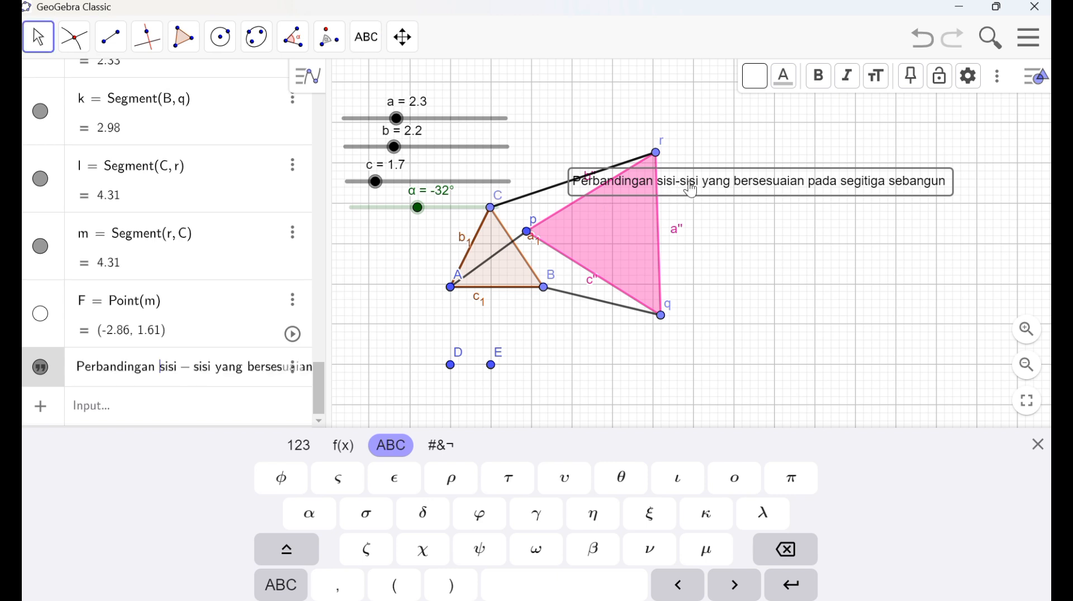
{"action": "left_click", "coordinate": [718, 189]}
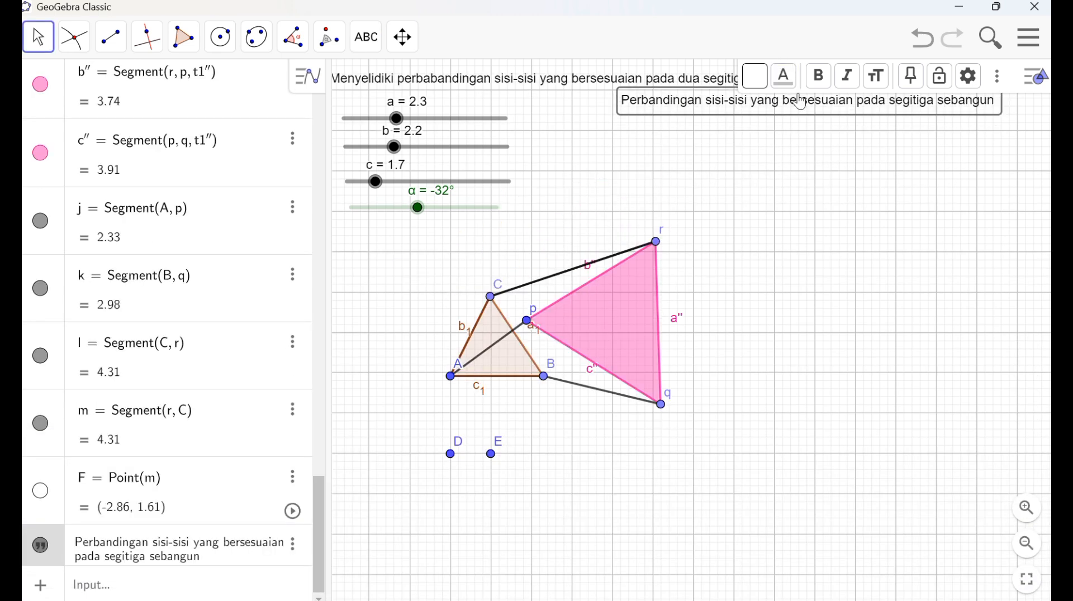
Move the text "Perbandingan sisi-sisi yang bersesuaian pada segitiga sebangun" slightly lower and further right below the worksheet title.
{"action": "left_click_drag", "start_coordinate": [769, 107], "coordinate": [815, 122]}
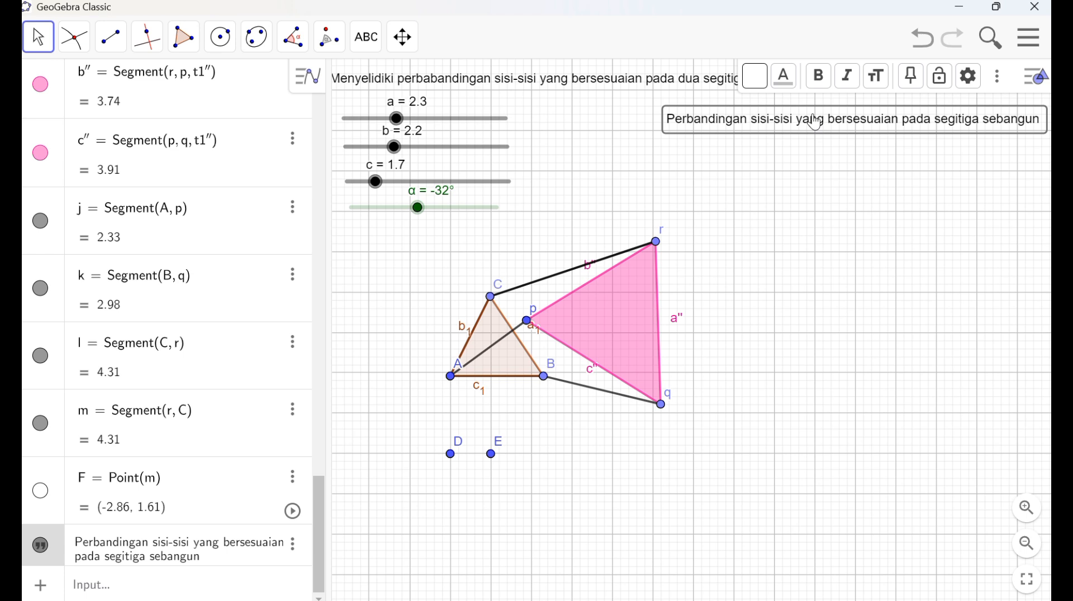
{"action": "left_click", "coordinate": [370, 41]}
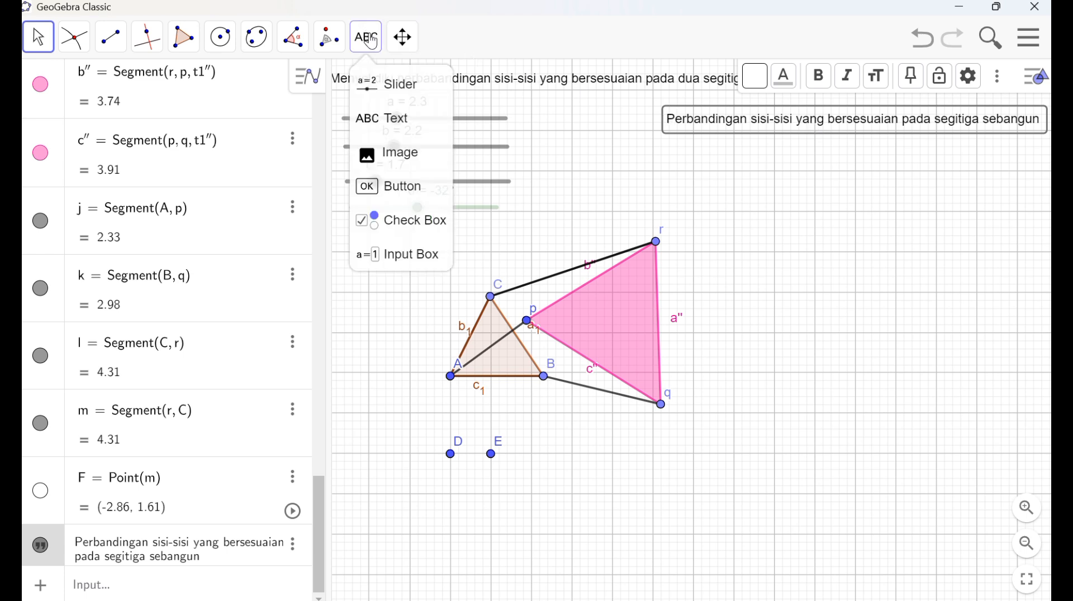
{"action": "left_click", "coordinate": [405, 99]}
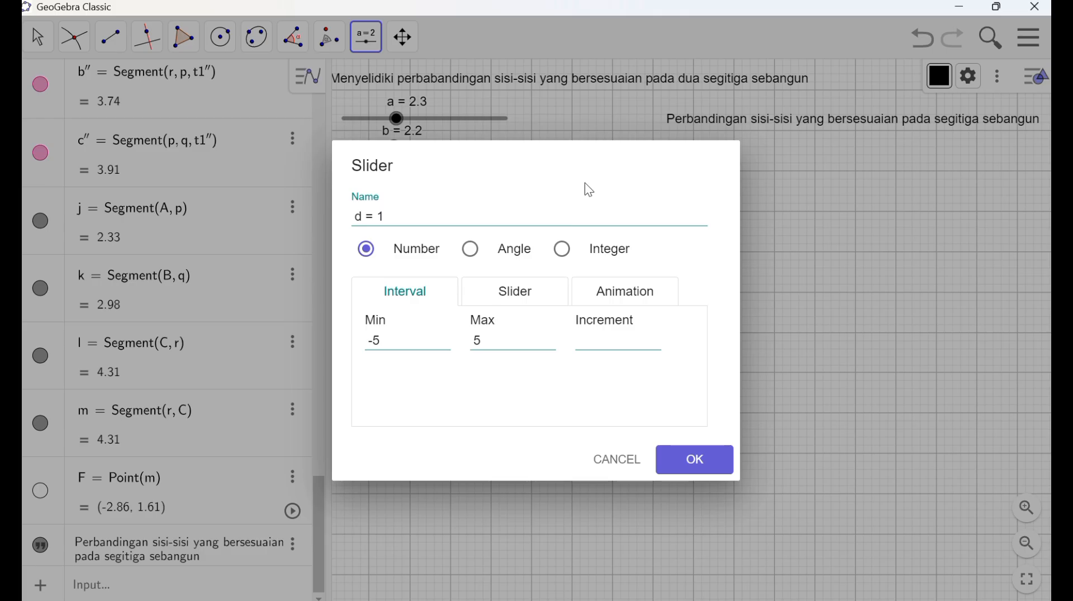
{"action": "left_click", "coordinate": [584, 184]}
{"action": "left_click", "coordinate": [615, 461]}
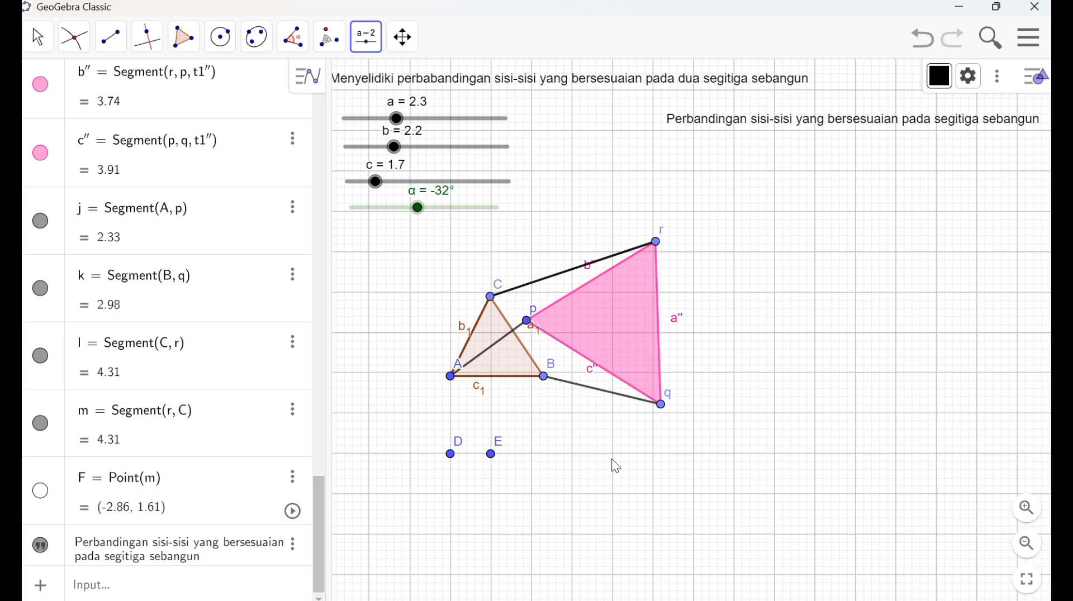
Start a new text object above the pink triangle containing the LaTeX template \frac{a}{b}=\frac{a}{b}.
{"action": "left_click", "coordinate": [373, 49]}
{"action": "left_click", "coordinate": [397, 121]}
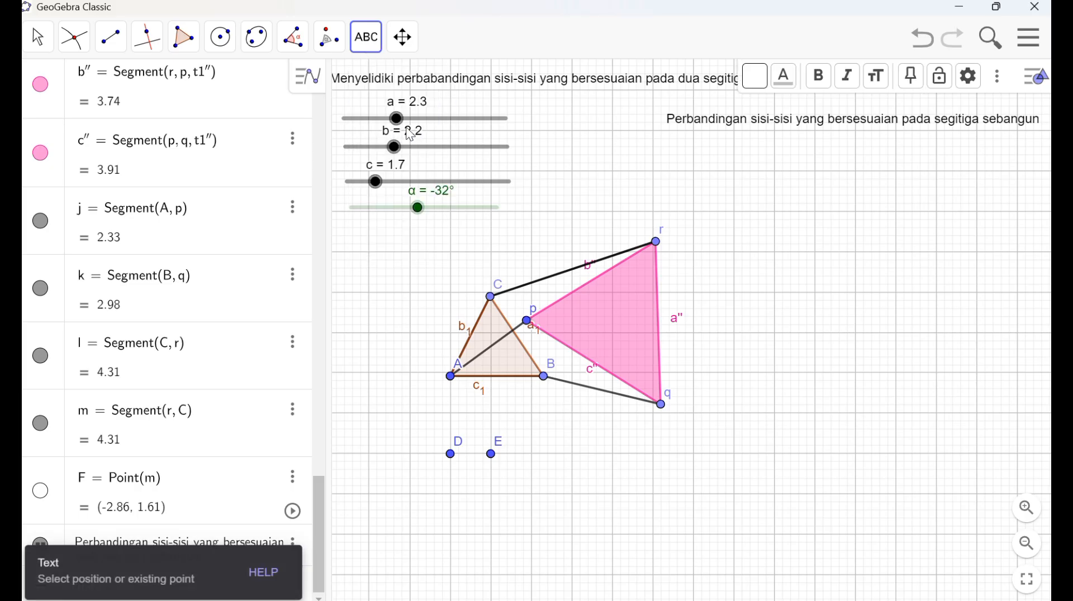
{"action": "left_click", "coordinate": [618, 173]}
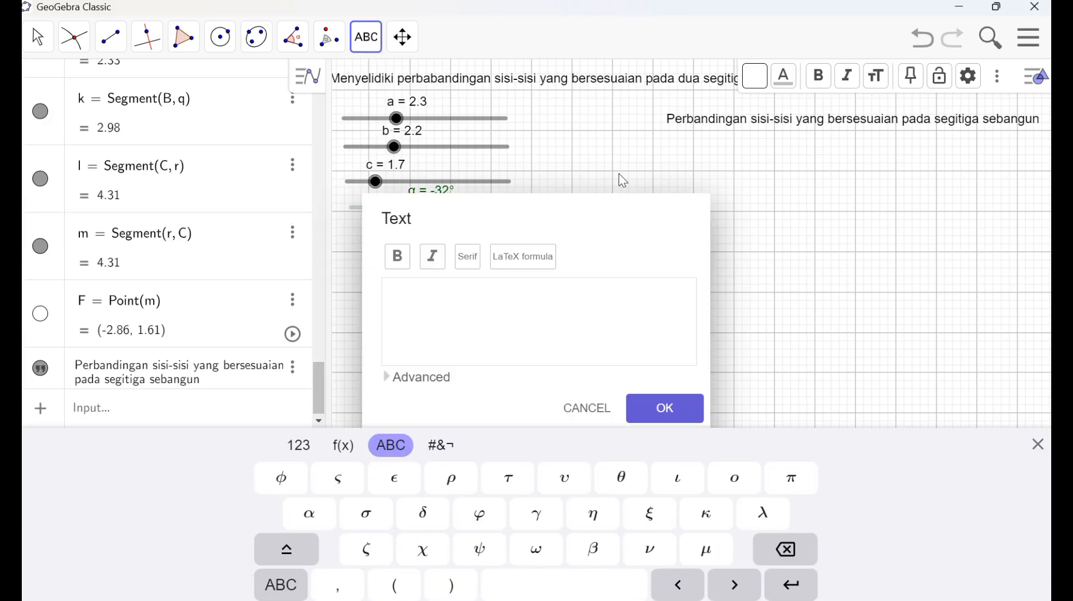
{"action": "left_click", "coordinate": [423, 380]}
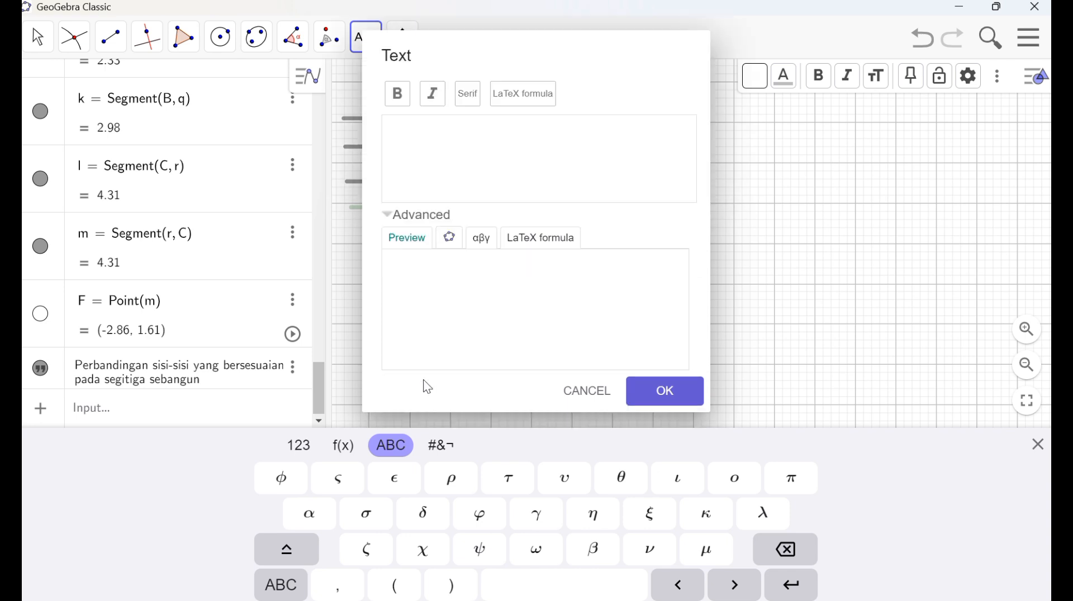
{"action": "left_click", "coordinate": [549, 236]}
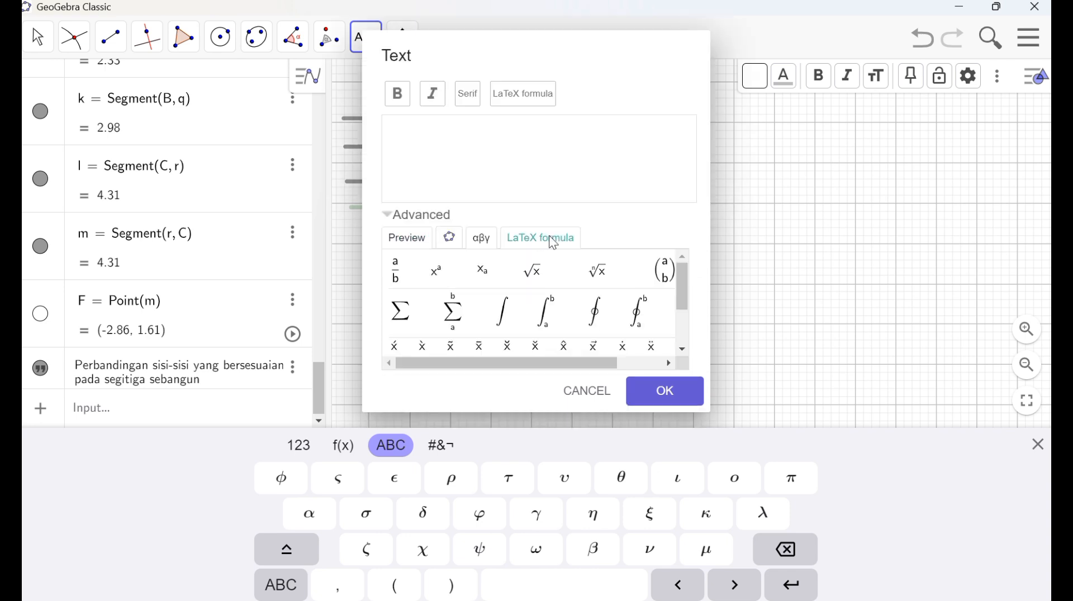
{"action": "left_click", "coordinate": [397, 276]}
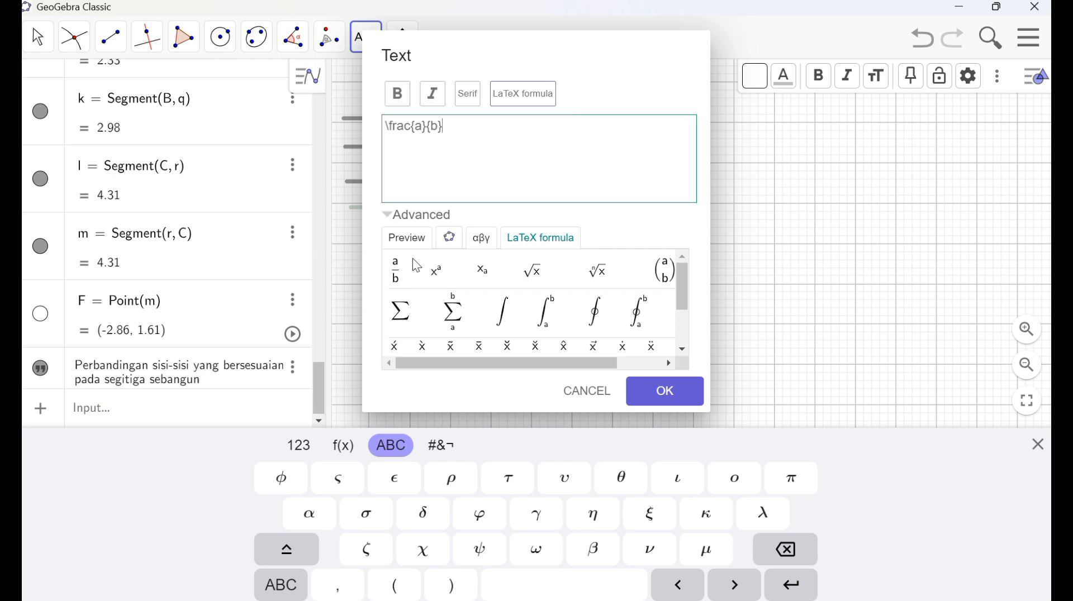
{"action": "type", "text": "="}
{"action": "left_click", "coordinate": [406, 272]}
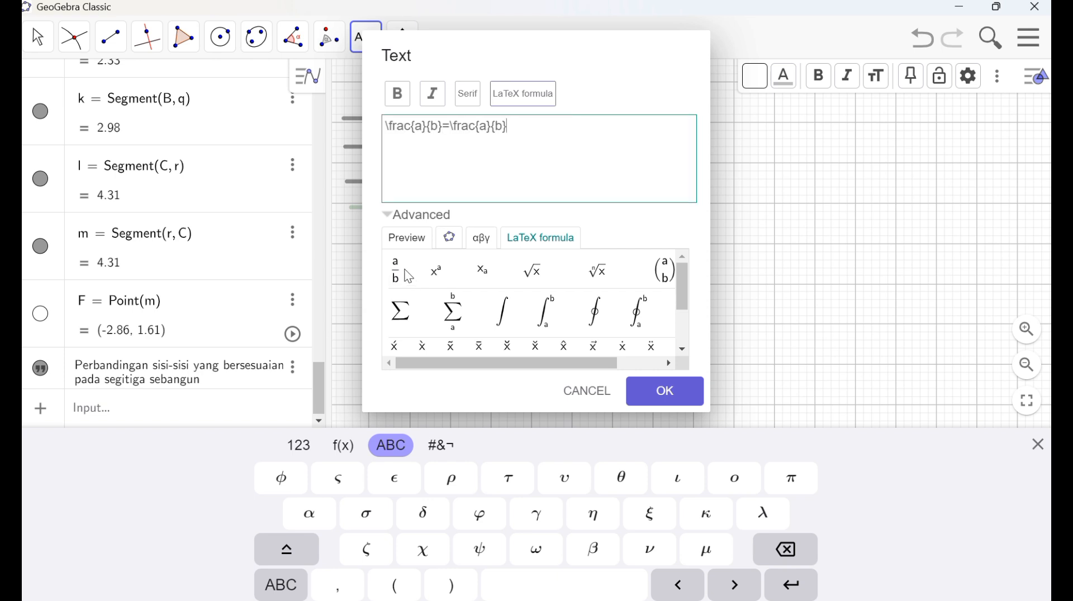
Replace the placeholders of the first fraction with AB as numerator and PQ as denominator.
{"action": "left_click", "coordinate": [423, 127]}
{"action": "key", "text": "BackSpace"}
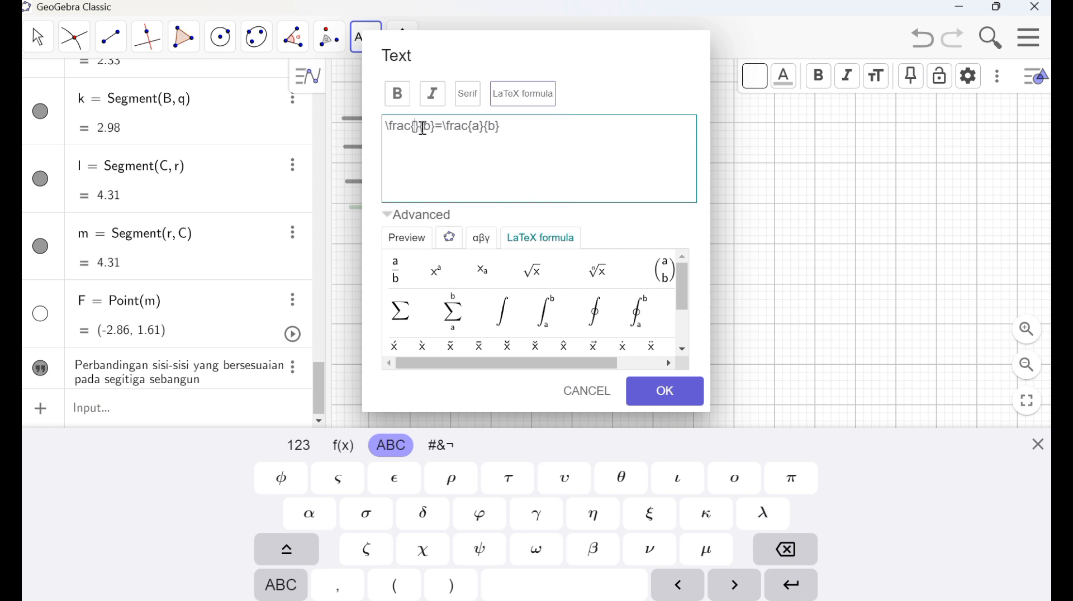
{"action": "type", "text": "A"}
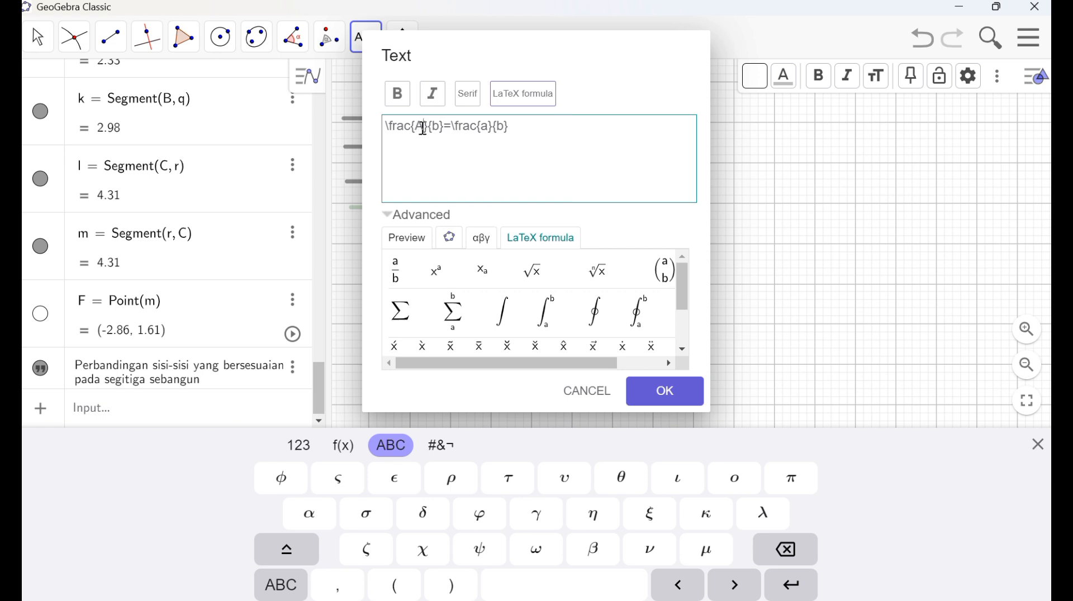
{"action": "type", "text": "B"}
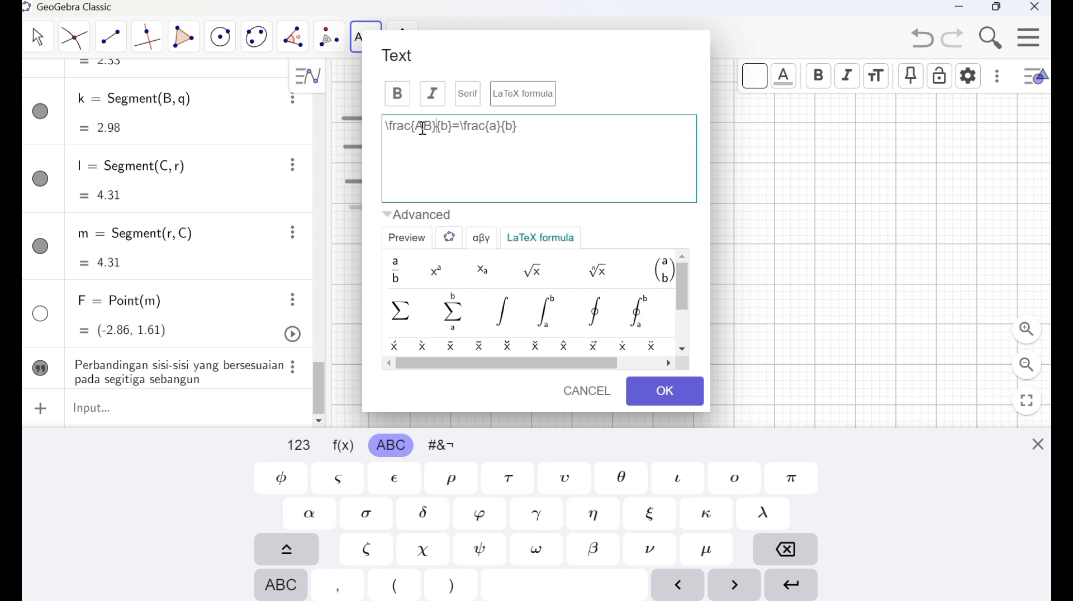
{"action": "key", "text": "Right"}
{"action": "key", "text": "Right"}
{"action": "key", "text": "Delete"}
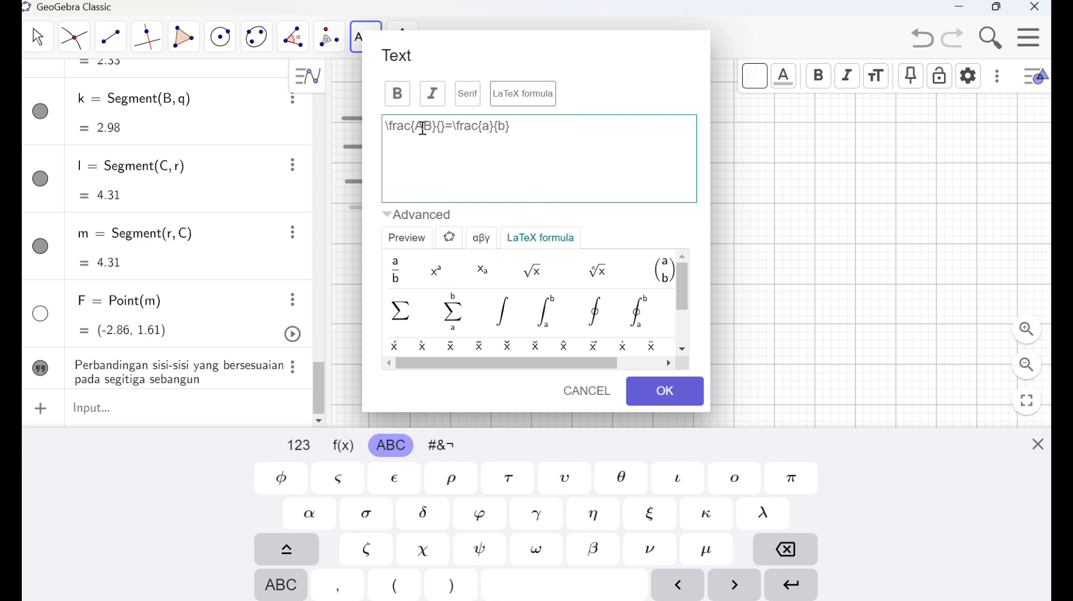
{"action": "type", "text": "PQ"}
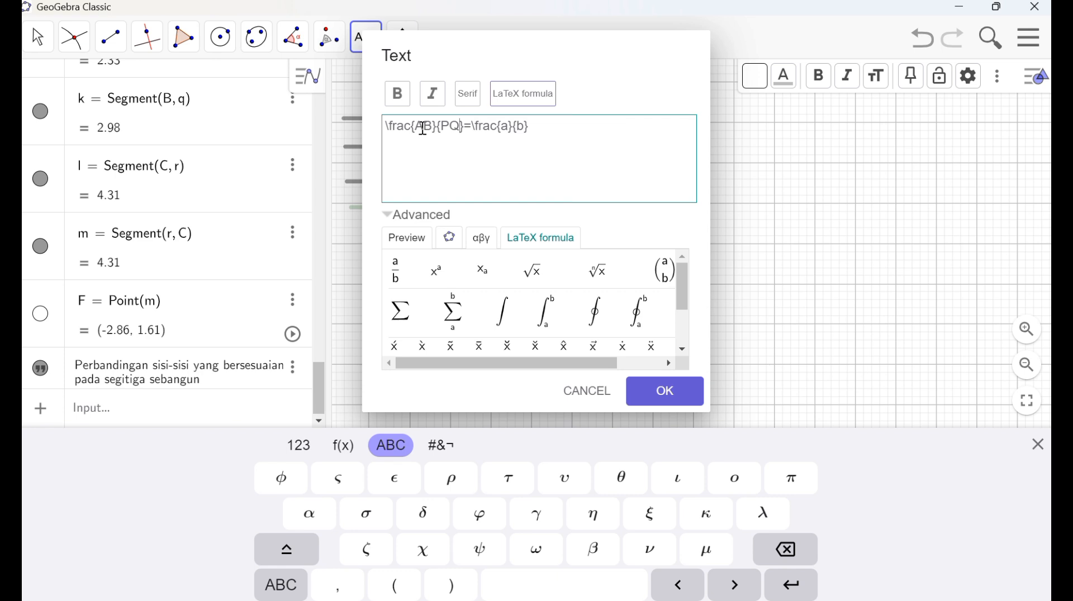
Fill the second fraction with the linked objects c_1 over c'', append an equals sign and create the text.
{"action": "key", "text": "Right"}
{"action": "key", "text": "Right"}
{"action": "key", "text": "Right"}
{"action": "key", "text": "BackSpace"}
{"action": "left_click", "coordinate": [452, 240]}
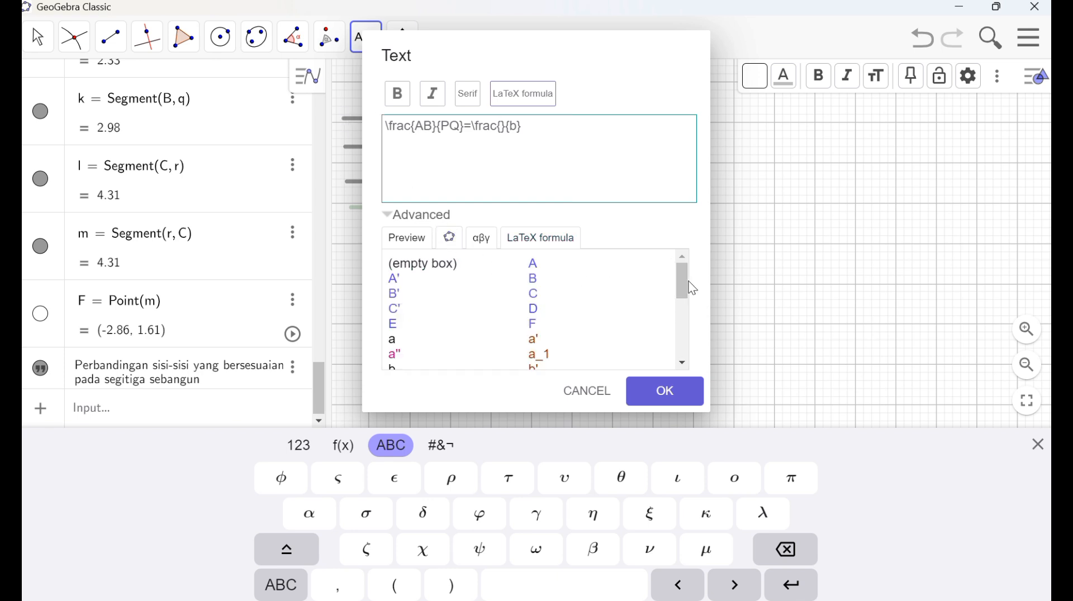
{"action": "left_click_drag", "start_coordinate": [682, 282], "coordinate": [678, 306]}
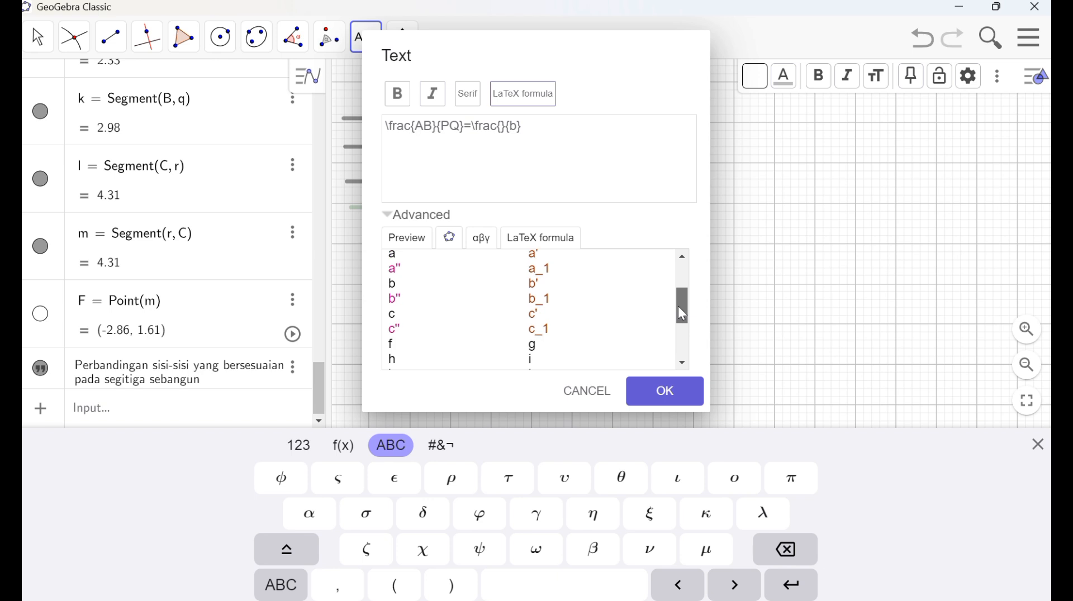
{"action": "left_click", "coordinate": [539, 336]}
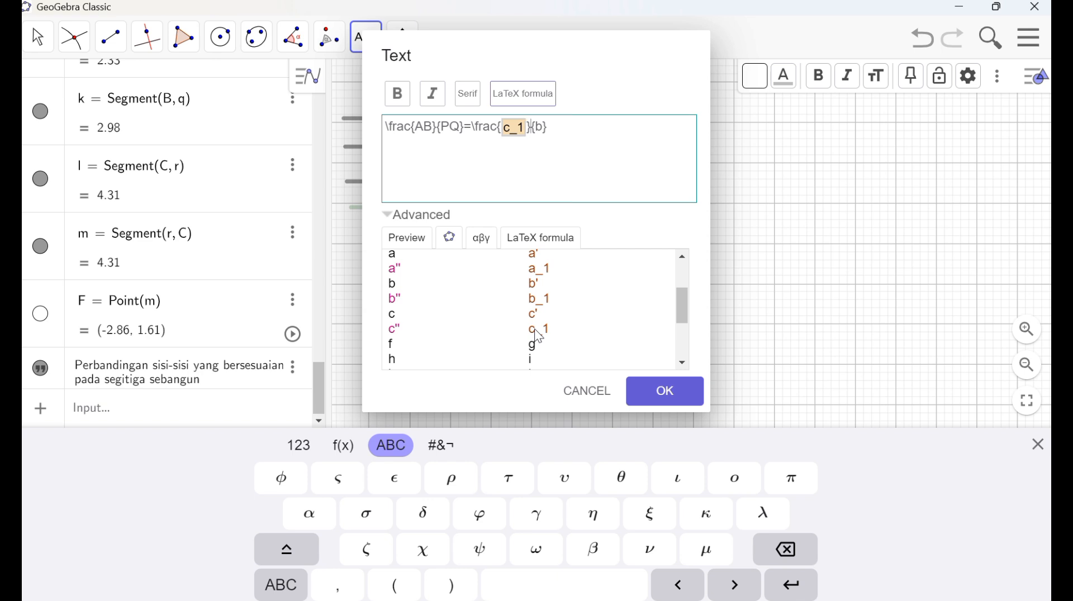
{"action": "key", "text": "BackSpace"}
{"action": "left_click", "coordinate": [394, 329]}
{"action": "type", "text": "="}
{"action": "left_click", "coordinate": [661, 390]}
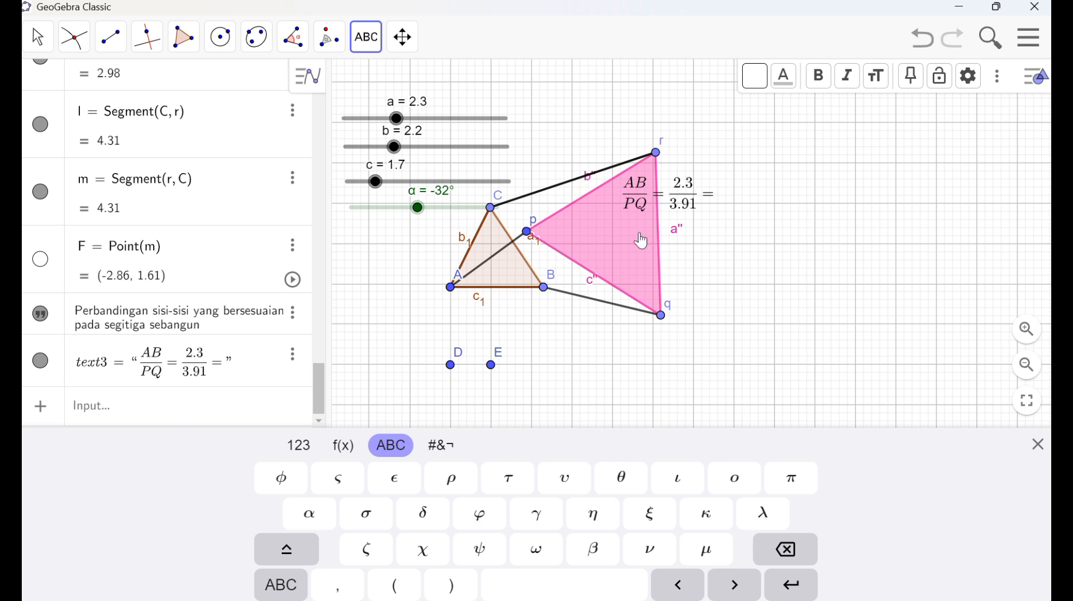
Close the reopened text editor unchanged and move the AB/PQ ratio text beneath the "Perbandingan sisi-sisi" heading.
{"action": "left_click", "coordinate": [260, 369]}
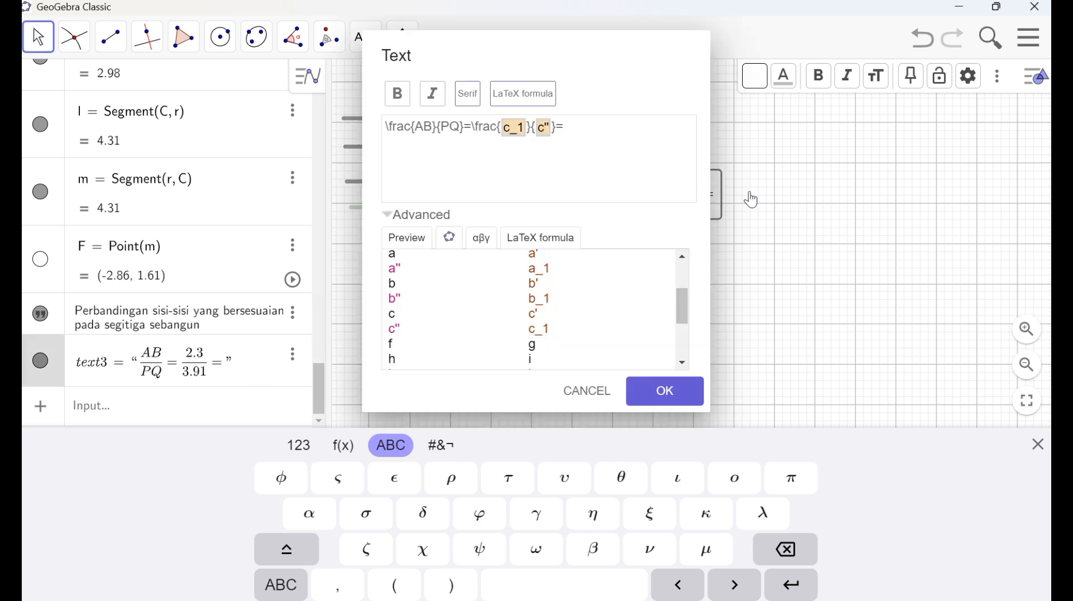
{"action": "left_click", "coordinate": [667, 400]}
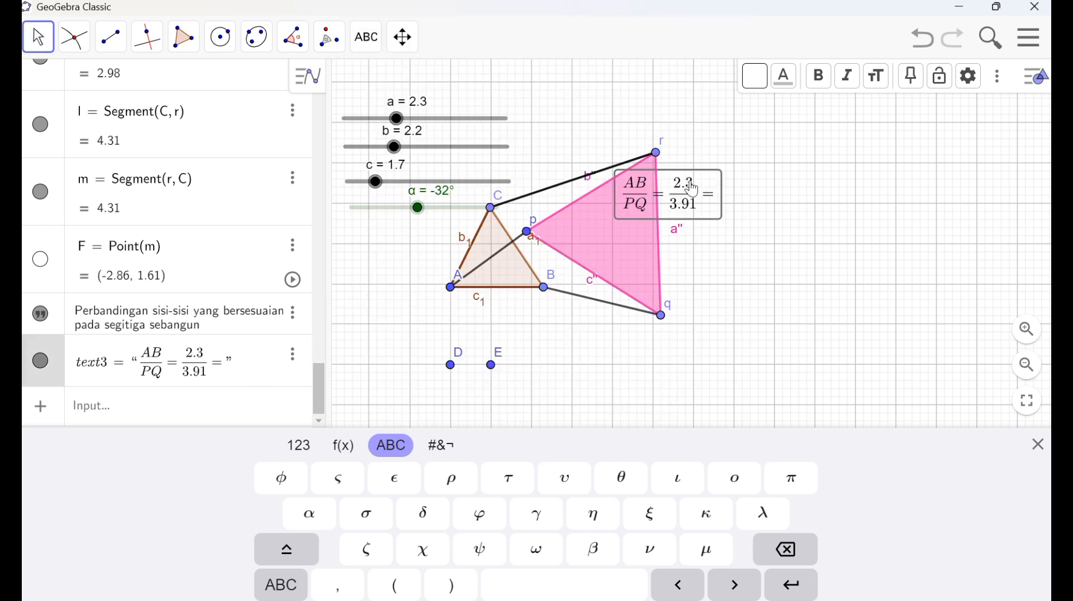
{"action": "left_click_drag", "start_coordinate": [690, 187], "coordinate": [802, 169]}
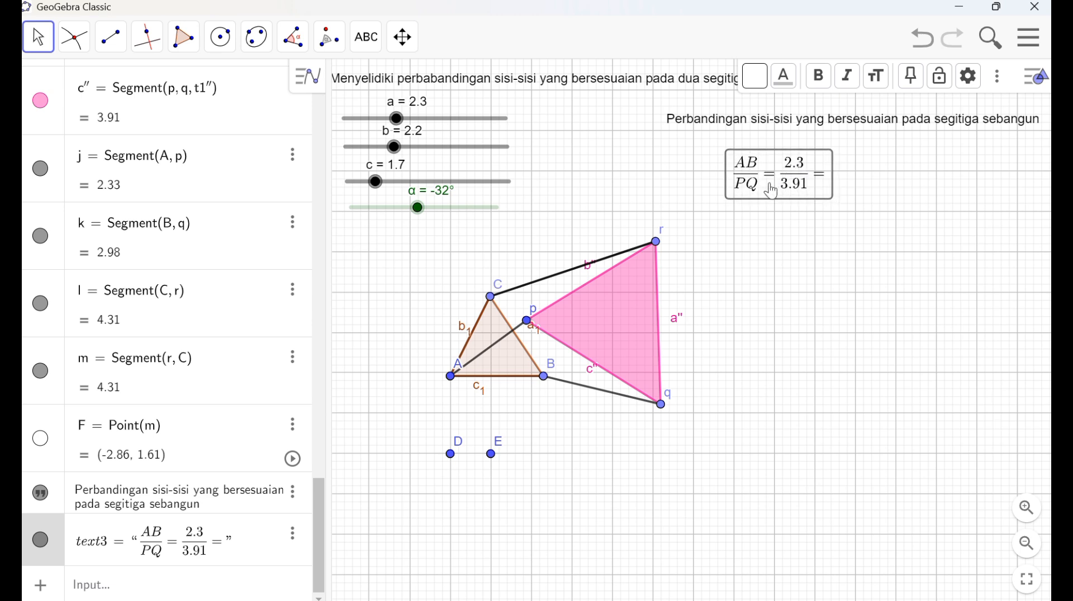
Start another text object above the triangles with the LaTeX template of two fractions joined by an equals sign.
{"action": "left_click", "coordinate": [363, 36]}
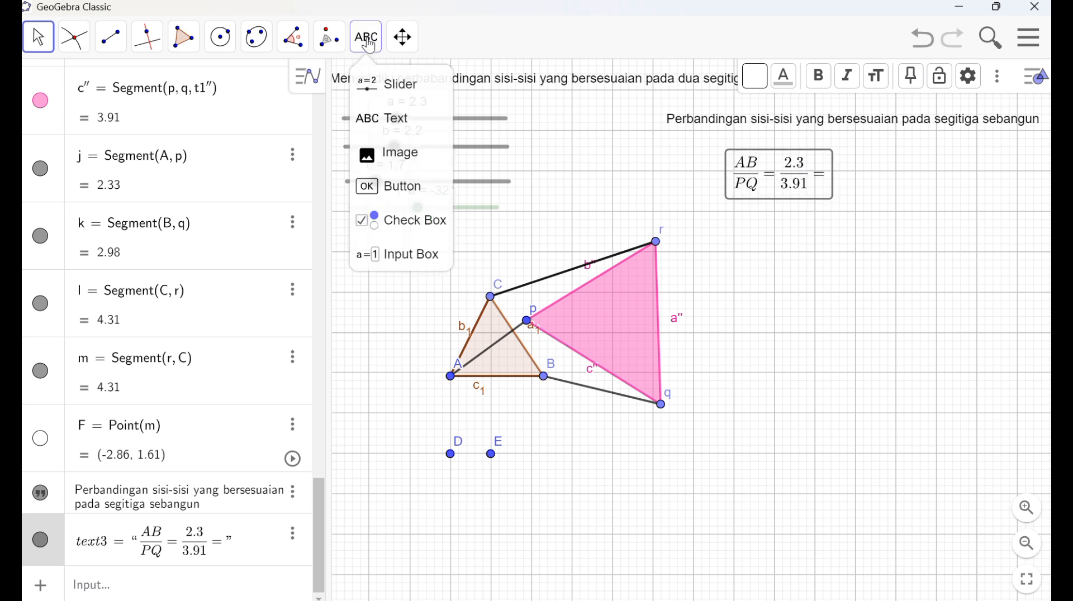
{"action": "left_click", "coordinate": [397, 118]}
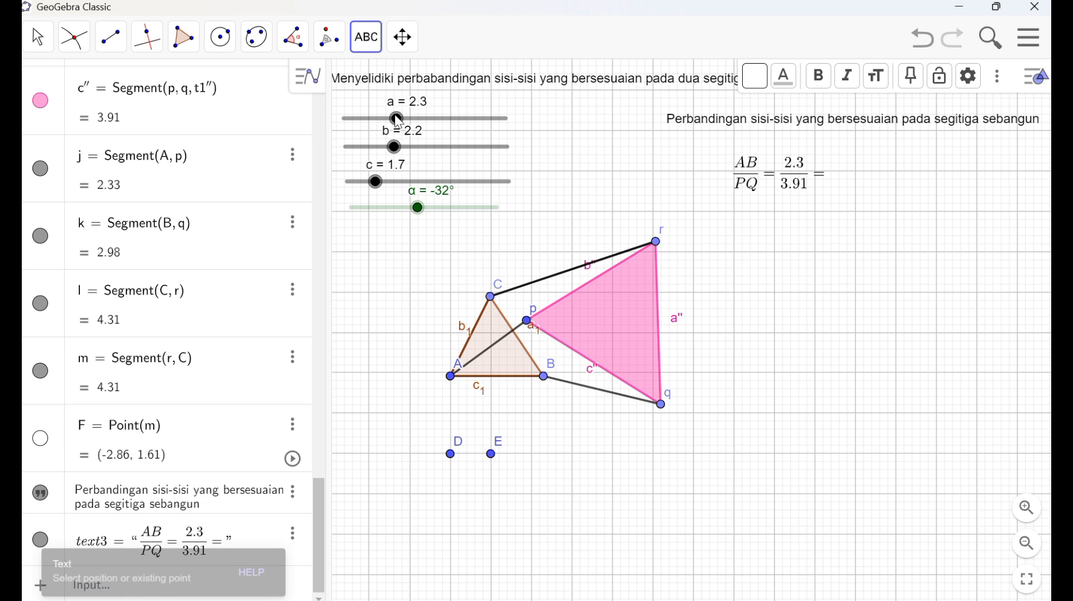
{"action": "left_click", "coordinate": [575, 165]}
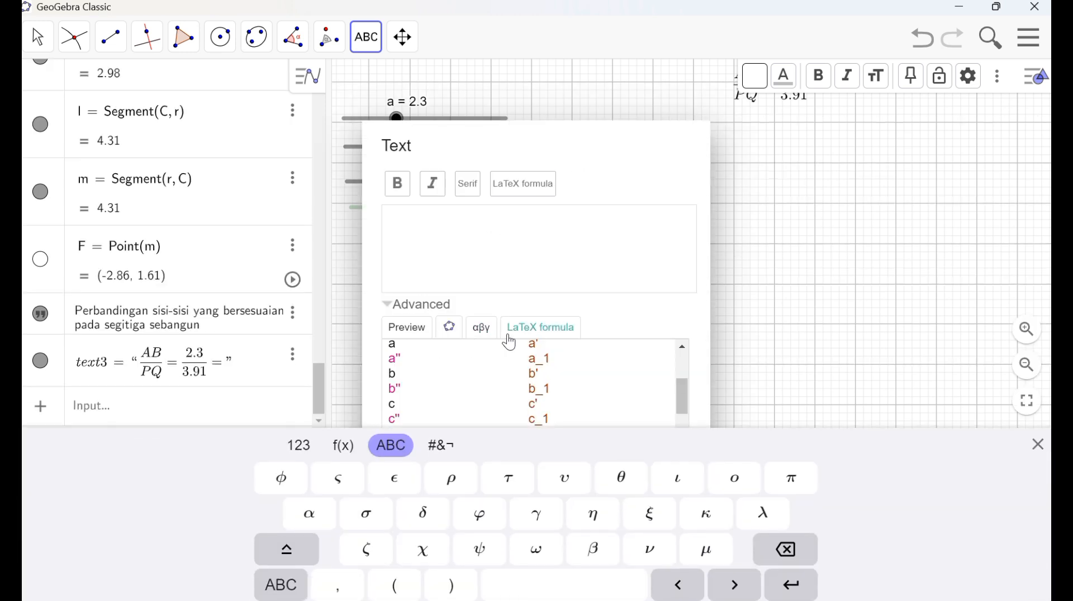
{"action": "left_click", "coordinate": [521, 327]}
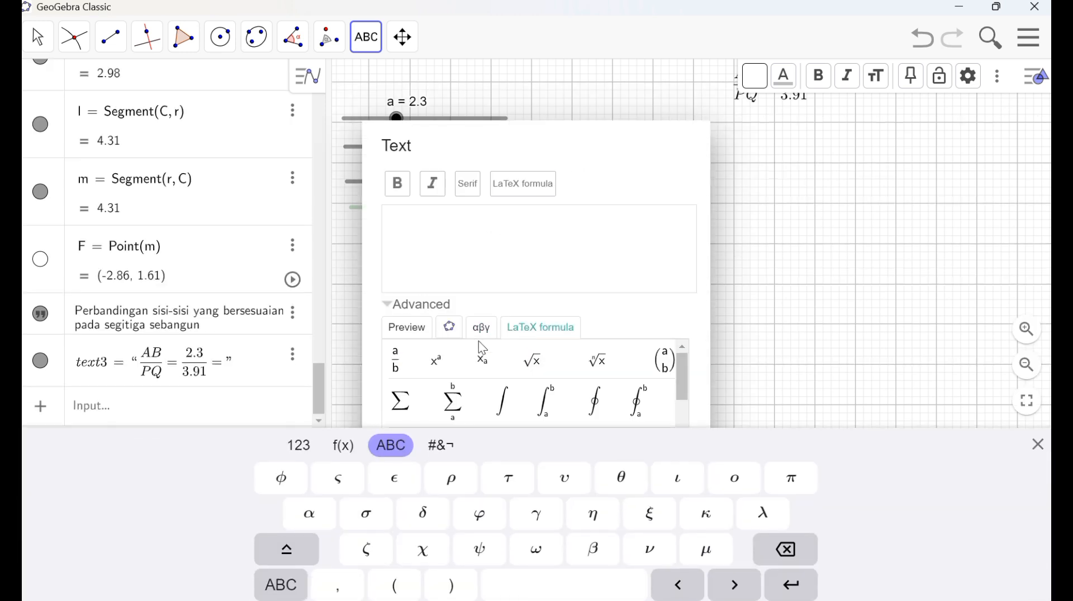
{"action": "left_click", "coordinate": [395, 361]}
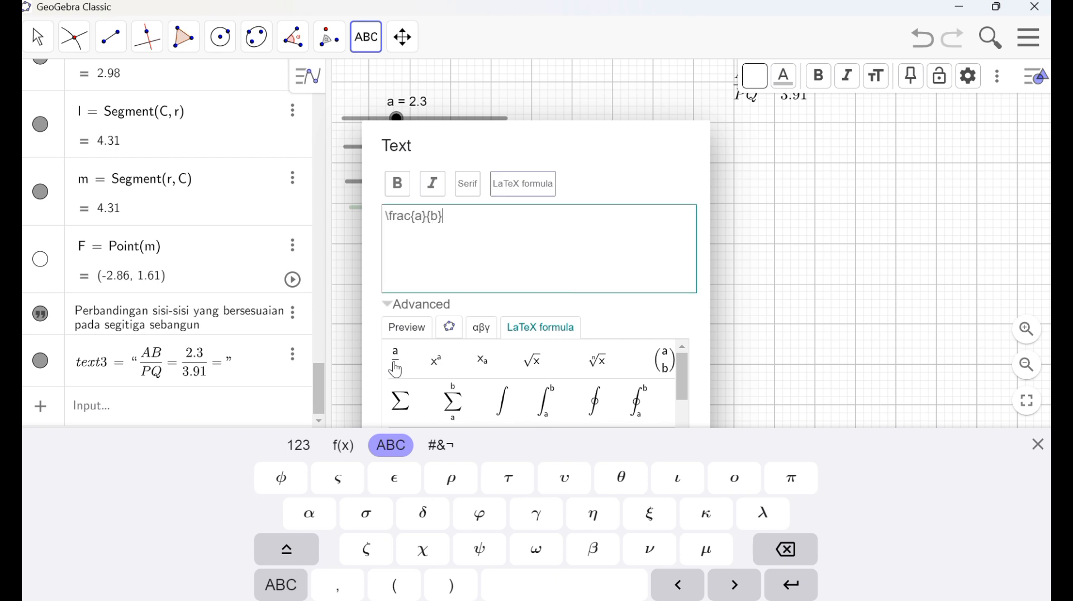
{"action": "left_click", "coordinate": [395, 361]}
{"action": "key", "text": "Left"}
{"action": "key", "text": "Left"}
{"action": "key", "text": "Left"}
{"action": "type", "text": "="}
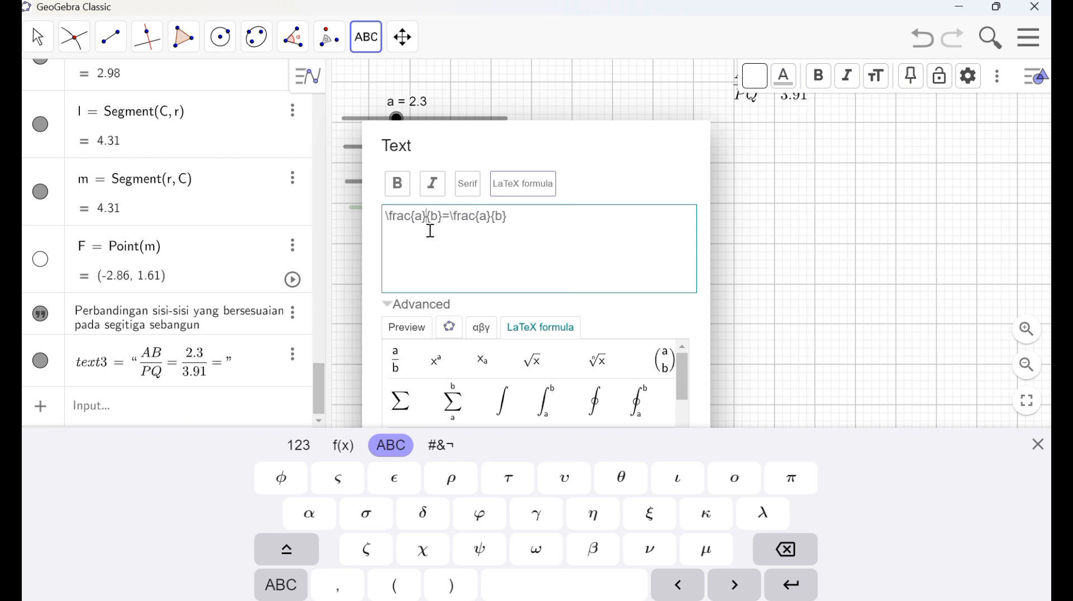
Replace the placeholders of the first fraction with BC as numerator and QR as denominator.
{"action": "key", "text": "Left"}
{"action": "key", "text": "Left"}
{"action": "key", "text": "Left"}
{"action": "key", "text": "Left"}
{"action": "key", "text": "Left"}
{"action": "key", "text": "BackSpace"}
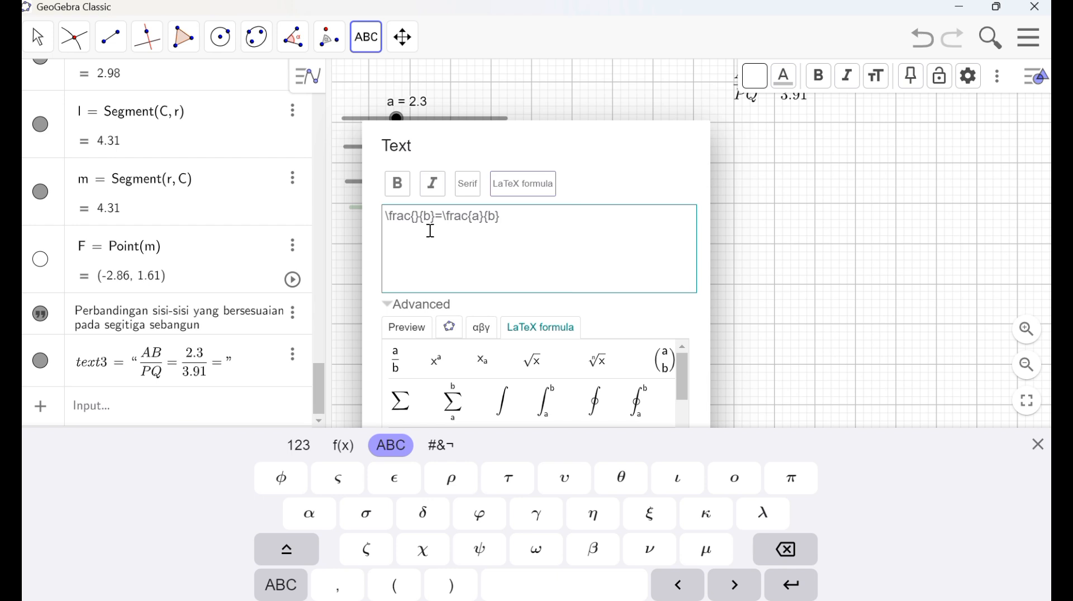
{"action": "type", "text": "BC"}
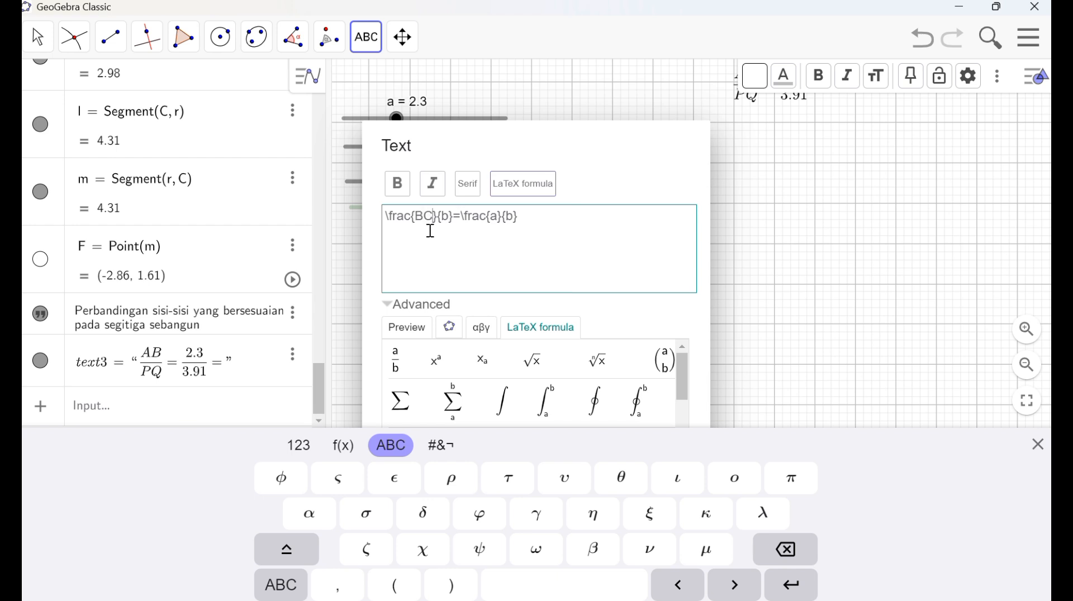
{"action": "key", "text": "Right"}
{"action": "key", "text": "Right"}
{"action": "key", "text": "Right"}
{"action": "key", "text": "BackSpace"}
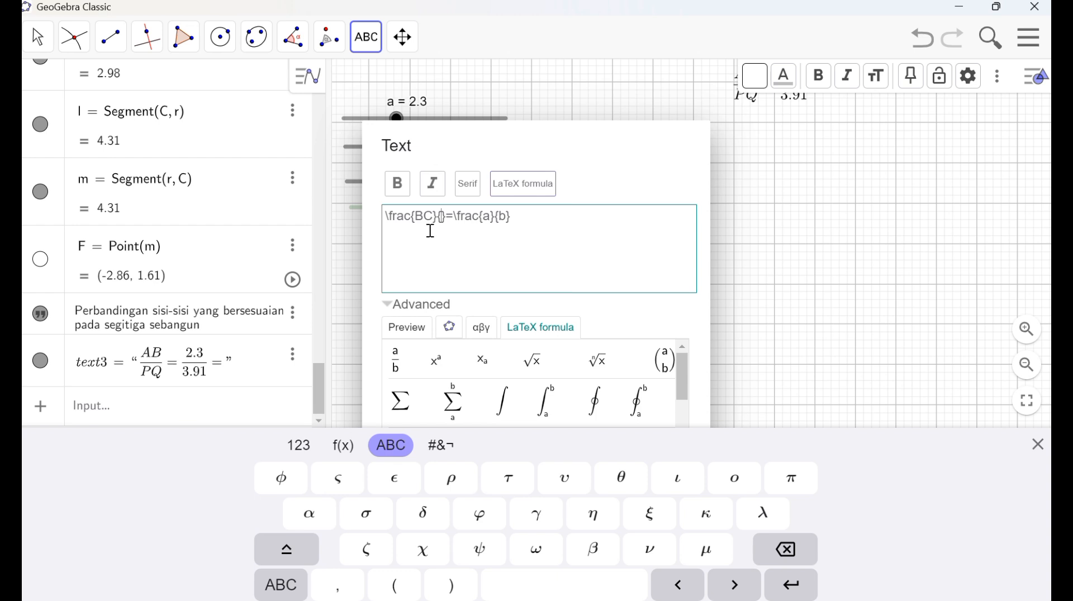
{"action": "type", "text": "QR"}
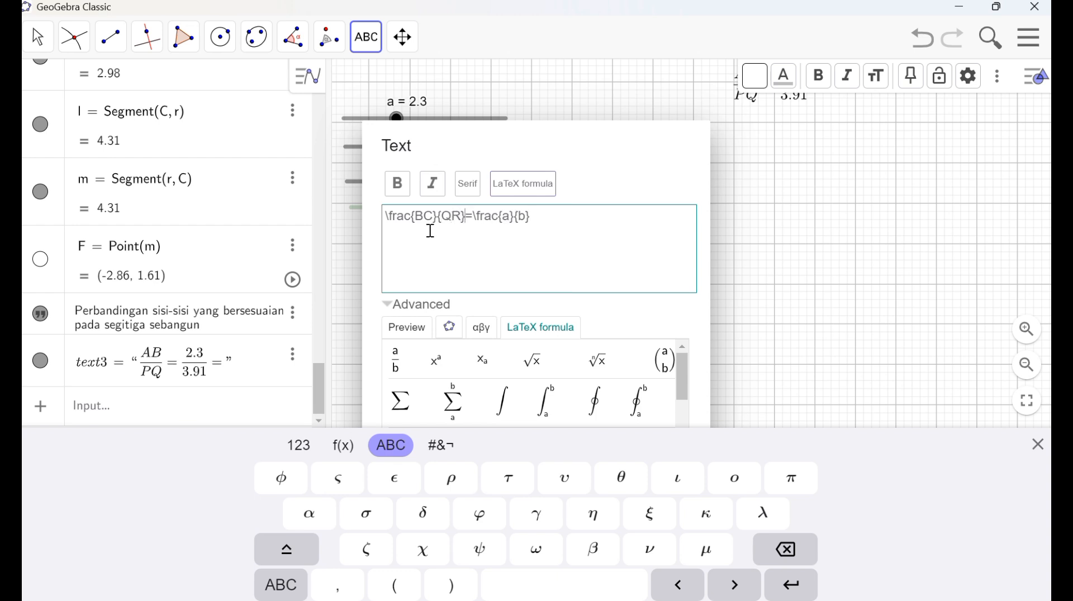
Replace the numerator placeholder of the second fraction in the BC/QR text with the linked object a_1.
{"action": "key", "text": "Right"}
{"action": "key", "text": "Right"}
{"action": "key", "text": "Right"}
{"action": "key", "text": "Right"}
{"action": "key", "text": "Right"}
{"action": "key", "text": "Right"}
{"action": "key", "text": "BackSpace"}
{"action": "left_click", "coordinate": [453, 334]}
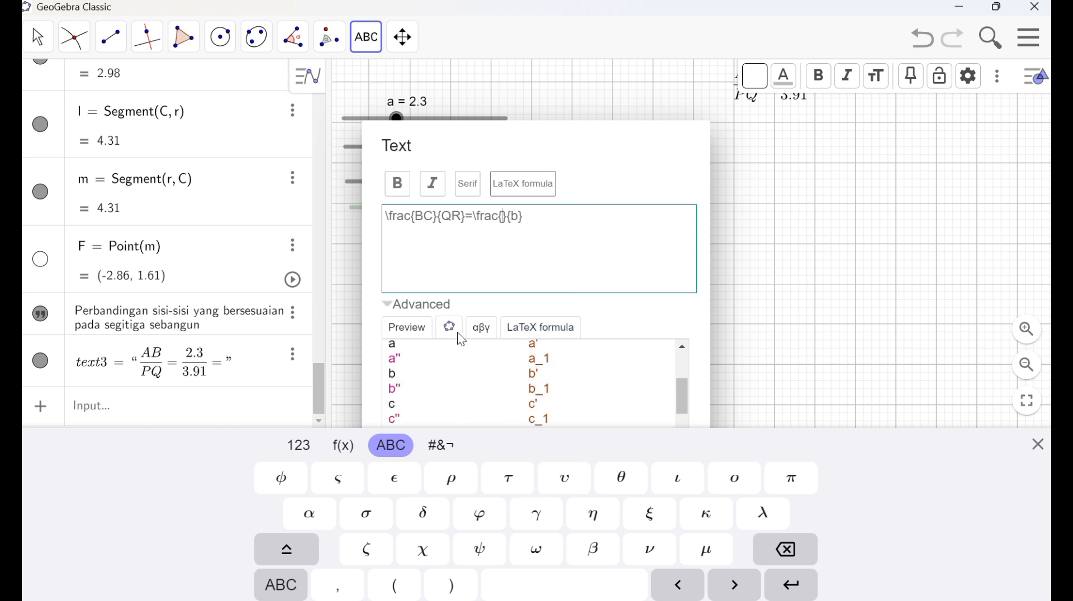
{"action": "left_click", "coordinate": [538, 391]}
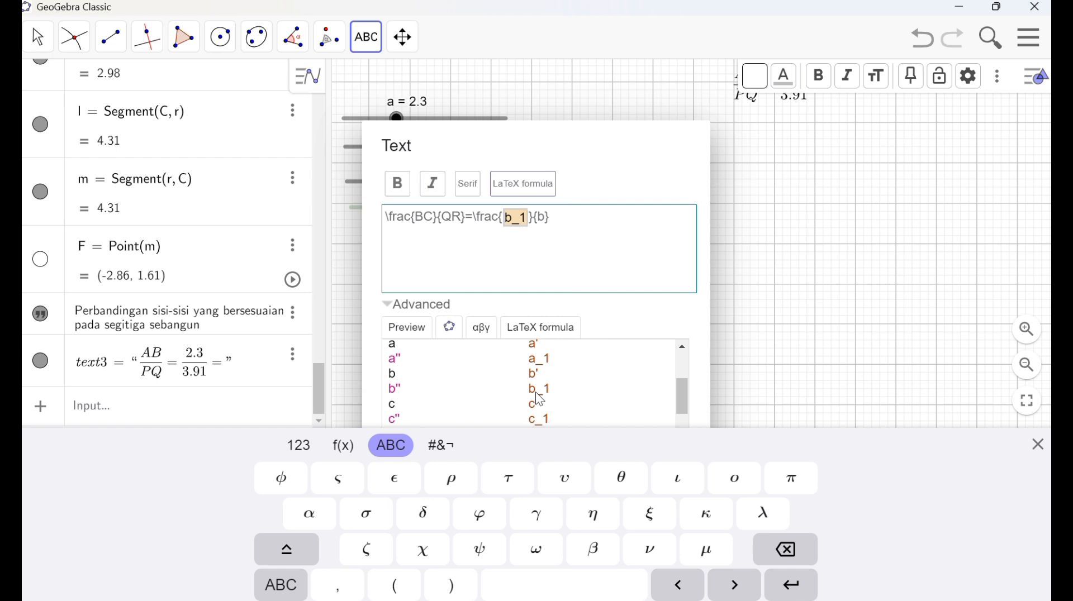
{"action": "key", "text": "BackSpace"}
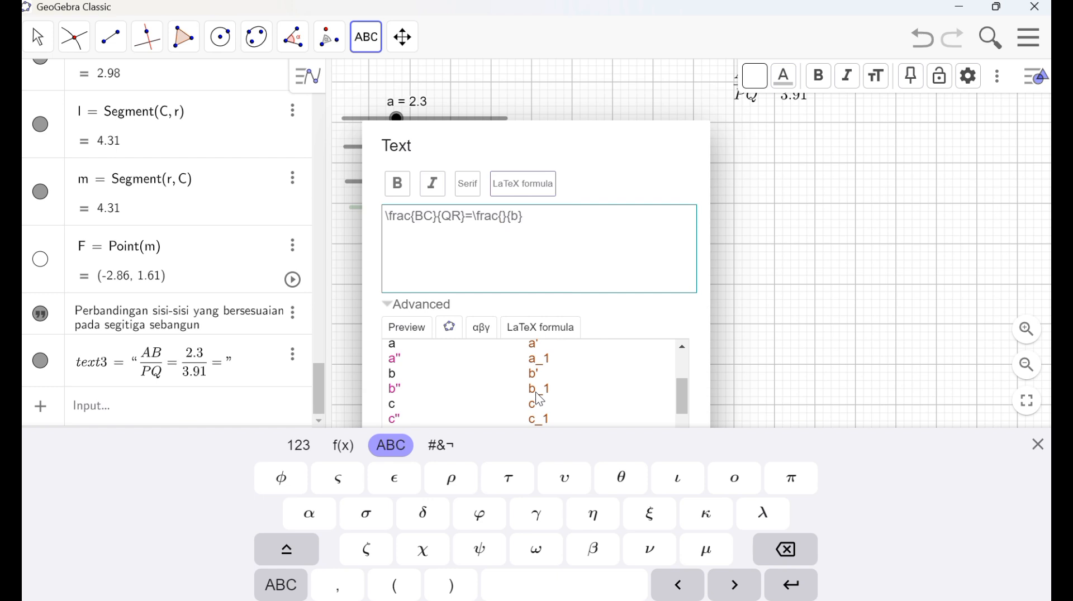
{"action": "left_click", "coordinate": [549, 362]}
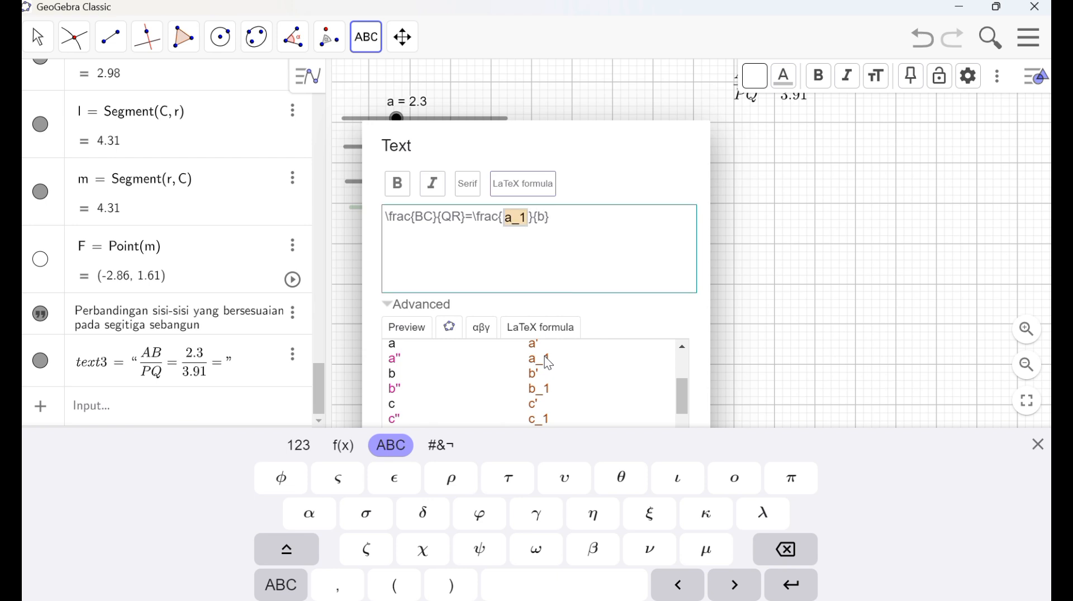
Set the second fraction's denominator to the linked object a'', append an equals sign and create the BC/QR text.
{"action": "key", "text": "BackSpace"}
{"action": "left_click", "coordinate": [395, 359]}
{"action": "type", "text": "="}
{"action": "left_click", "coordinate": [1036, 445]}
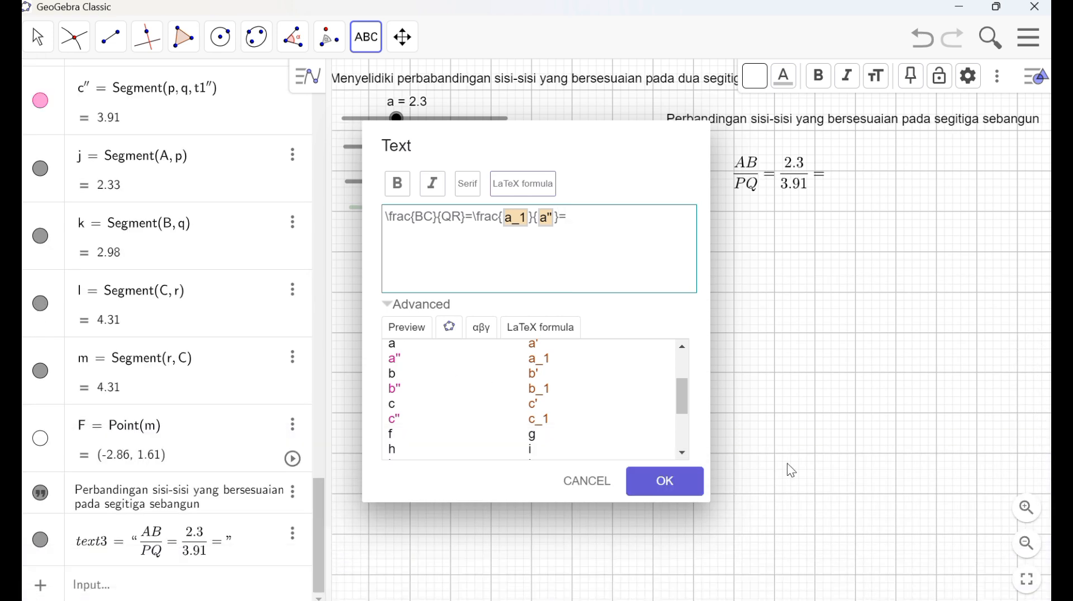
{"action": "left_click", "coordinate": [686, 482]}
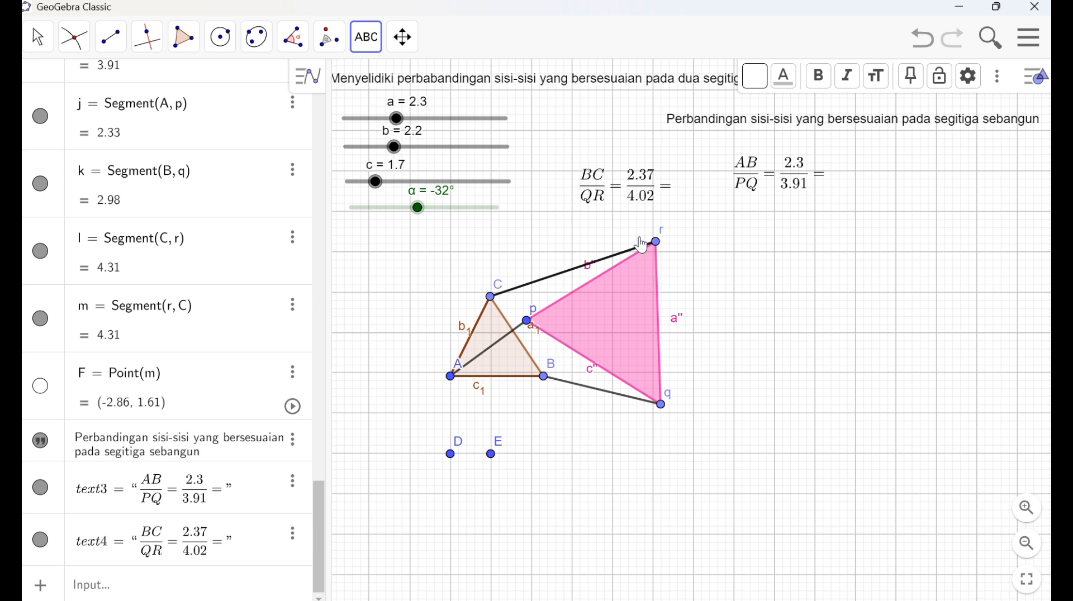
{"action": "left_click", "coordinate": [635, 190]}
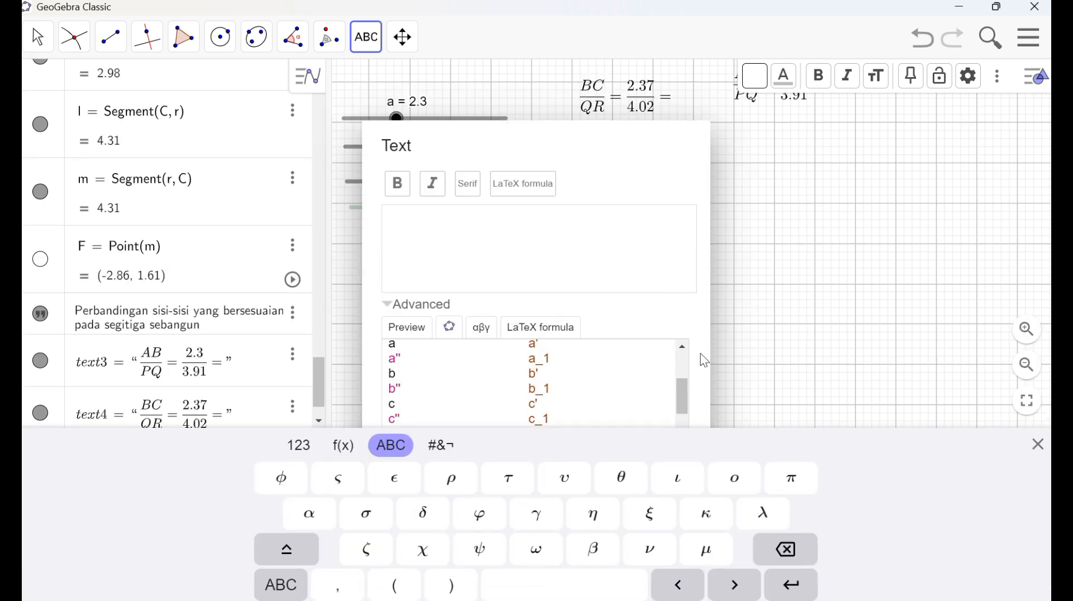
{"action": "left_click", "coordinate": [1037, 445]}
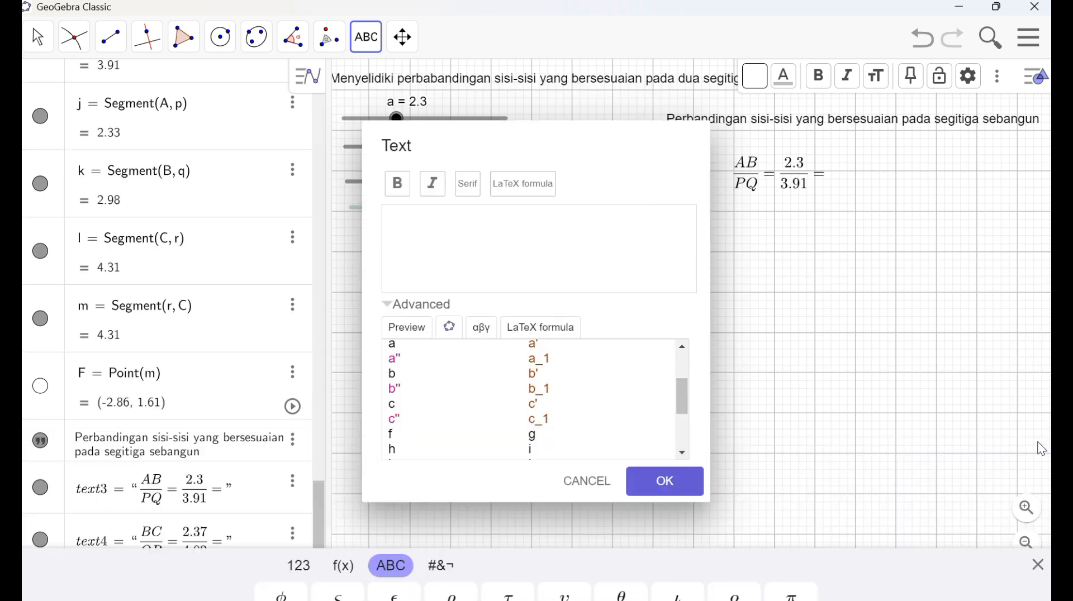
{"action": "left_click", "coordinate": [587, 484]}
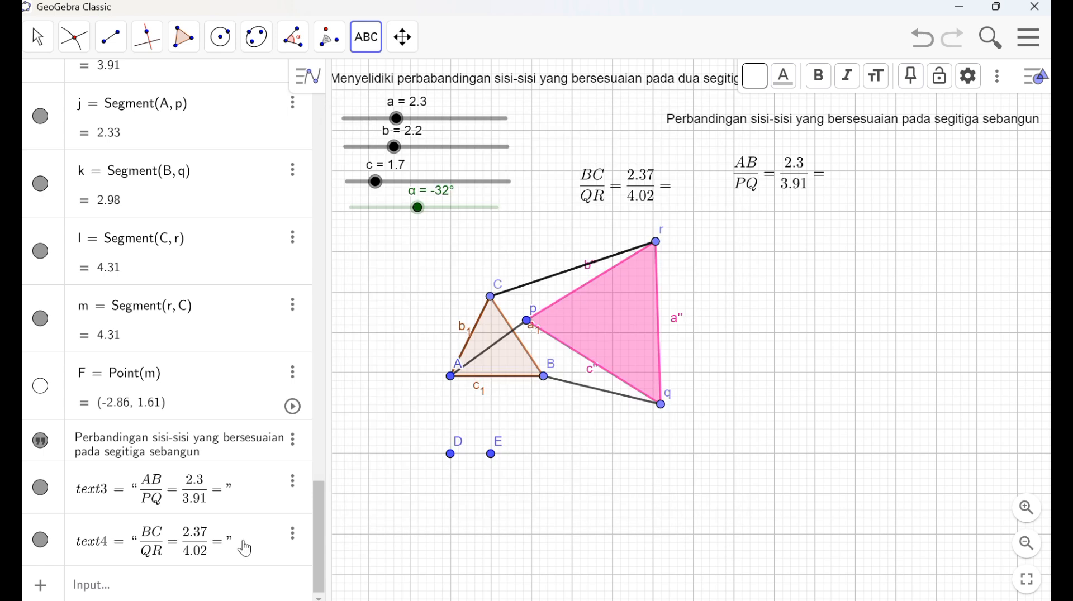
Move the BC/QR ratio text beneath the AB/PQ ratio text and close its reopened editor with the content unchanged.
{"action": "left_click", "coordinate": [211, 553]}
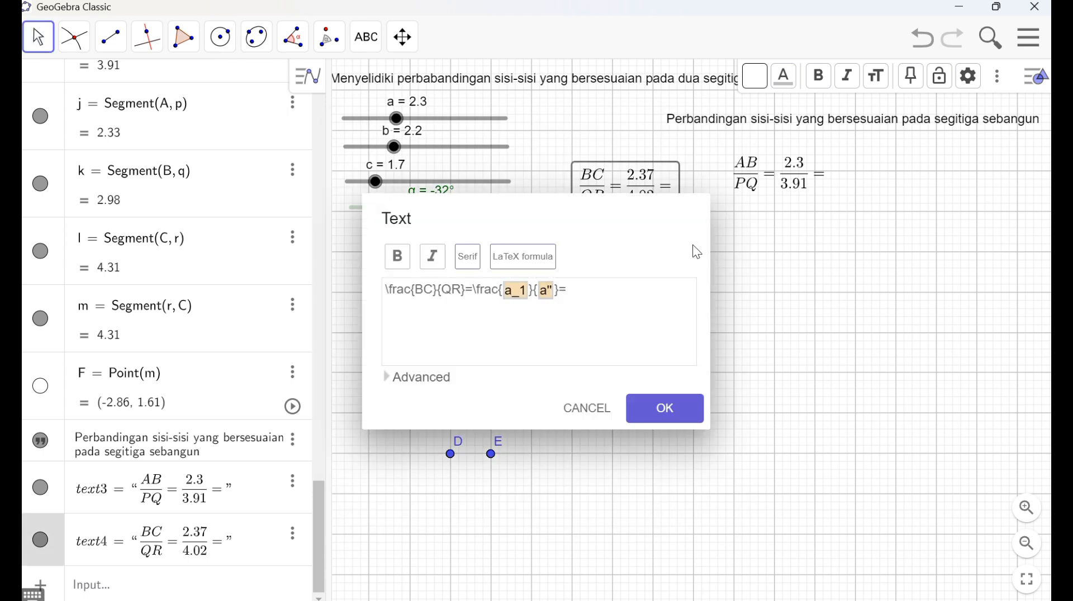
{"action": "left_click_drag", "start_coordinate": [667, 185], "coordinate": [820, 231]}
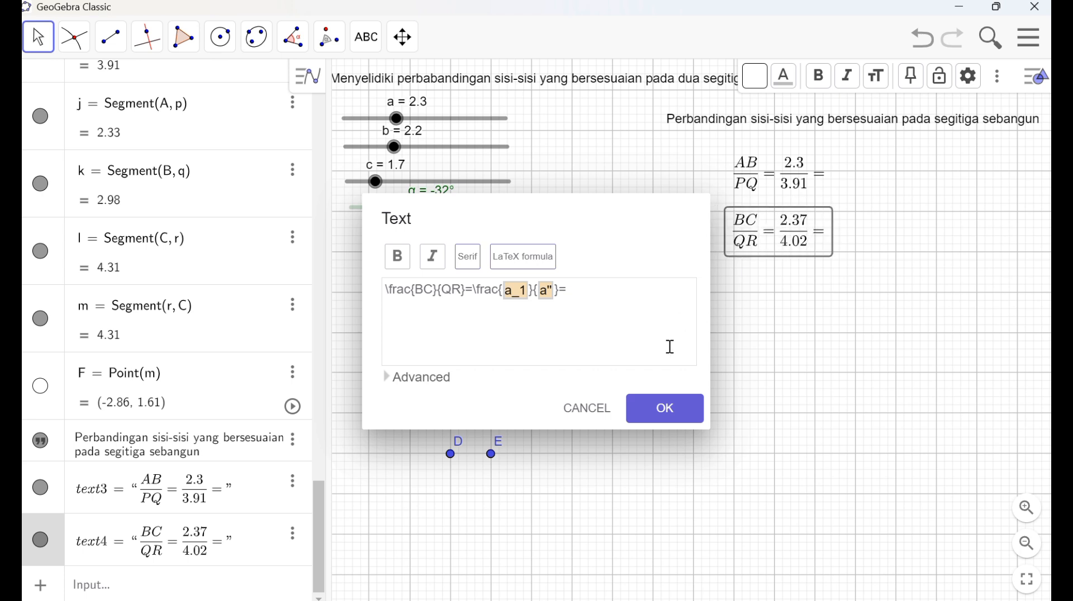
{"action": "left_click", "coordinate": [662, 408]}
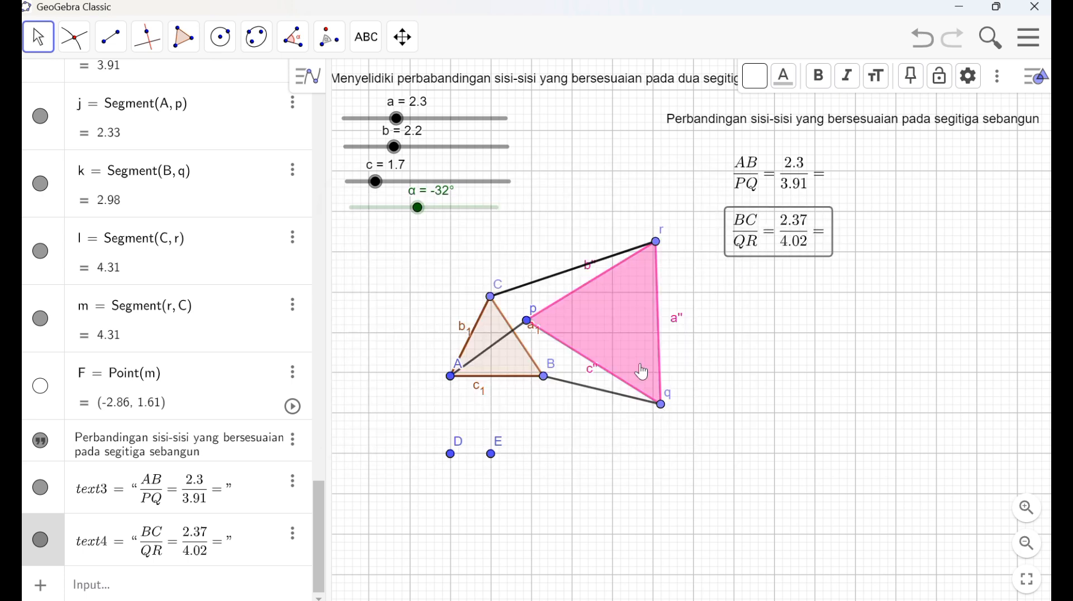
Start a third ratio text with the LaTeX template of two fractions joined by an equals sign.
{"action": "left_click", "coordinate": [366, 39]}
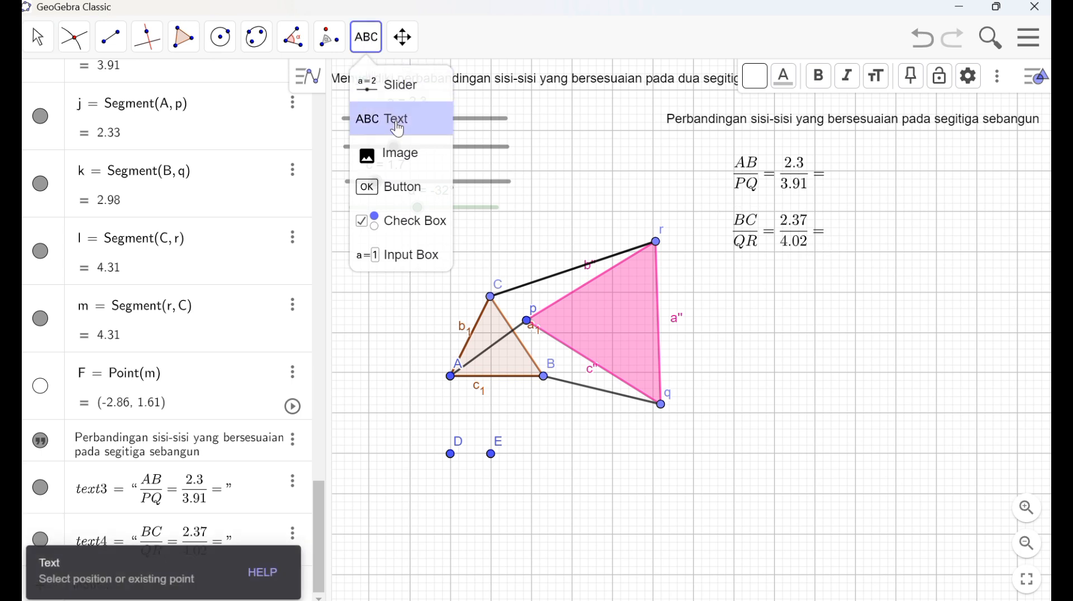
{"action": "left_click", "coordinate": [394, 118]}
{"action": "left_click", "coordinate": [509, 198]}
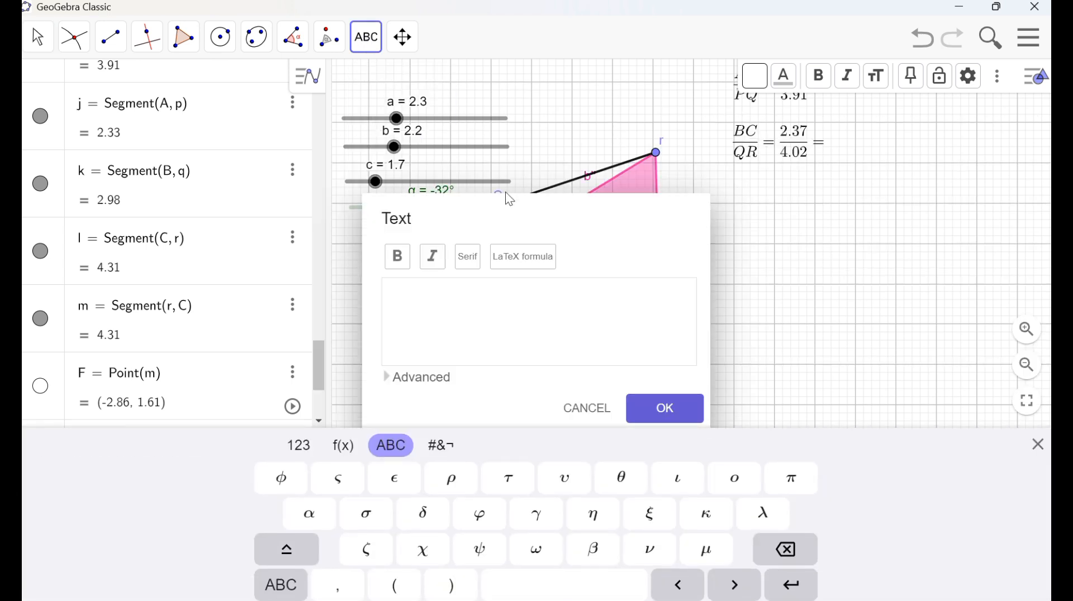
{"action": "left_click", "coordinate": [407, 312]}
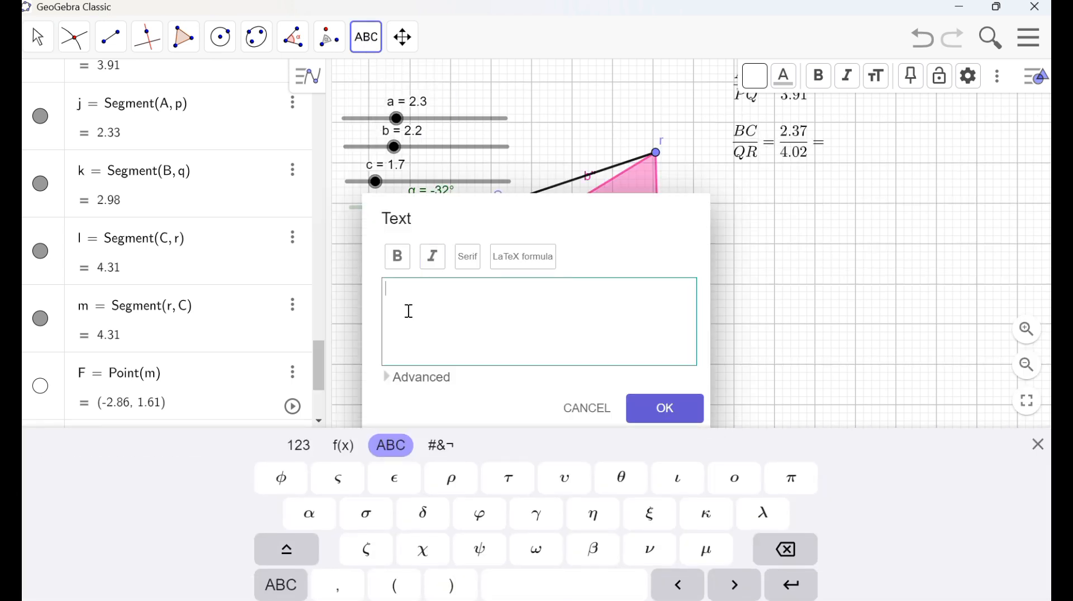
{"action": "left_click", "coordinate": [415, 379]}
{"action": "left_click", "coordinate": [538, 246]}
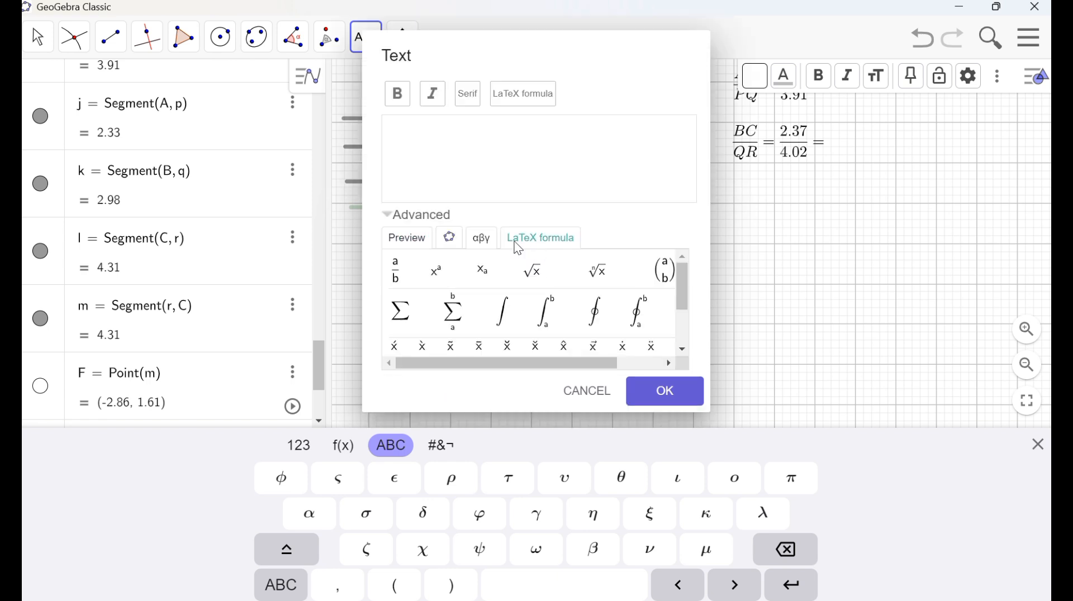
{"action": "left_click", "coordinate": [390, 275]}
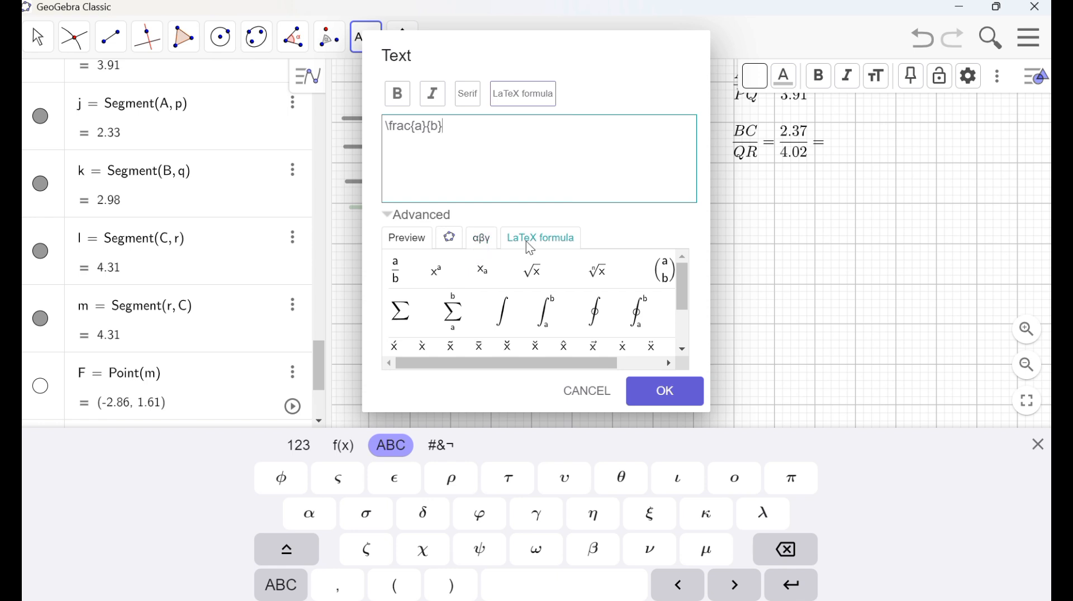
{"action": "type", "text": "="}
{"action": "left_click", "coordinate": [397, 271]}
Replace the placeholders of the first fraction with AC as numerator and PR as denominator.
{"action": "key", "text": "BackSpace"}
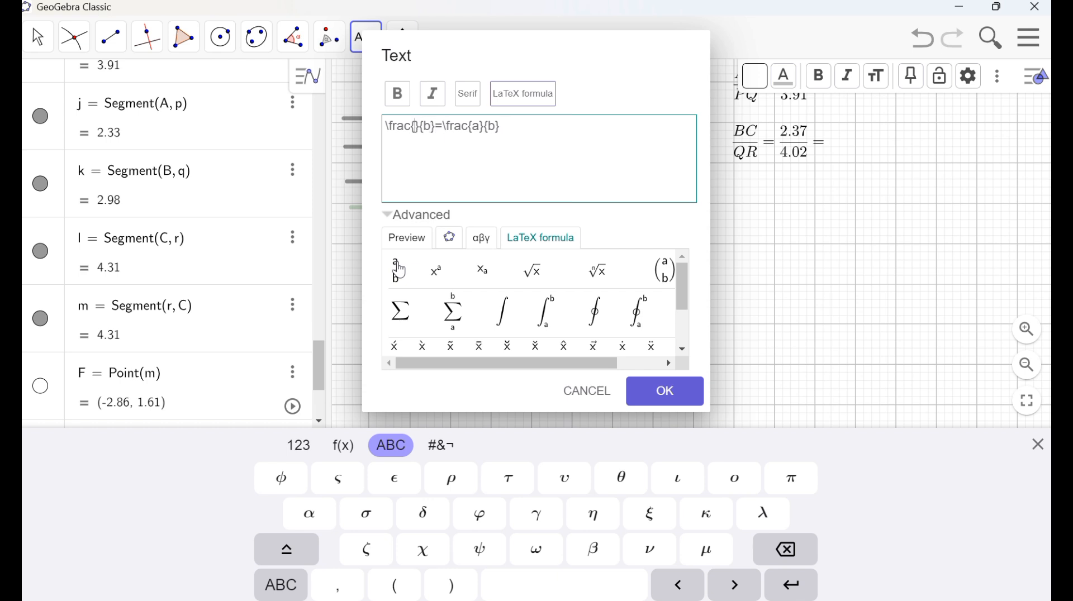
{"action": "type", "text": "AC"}
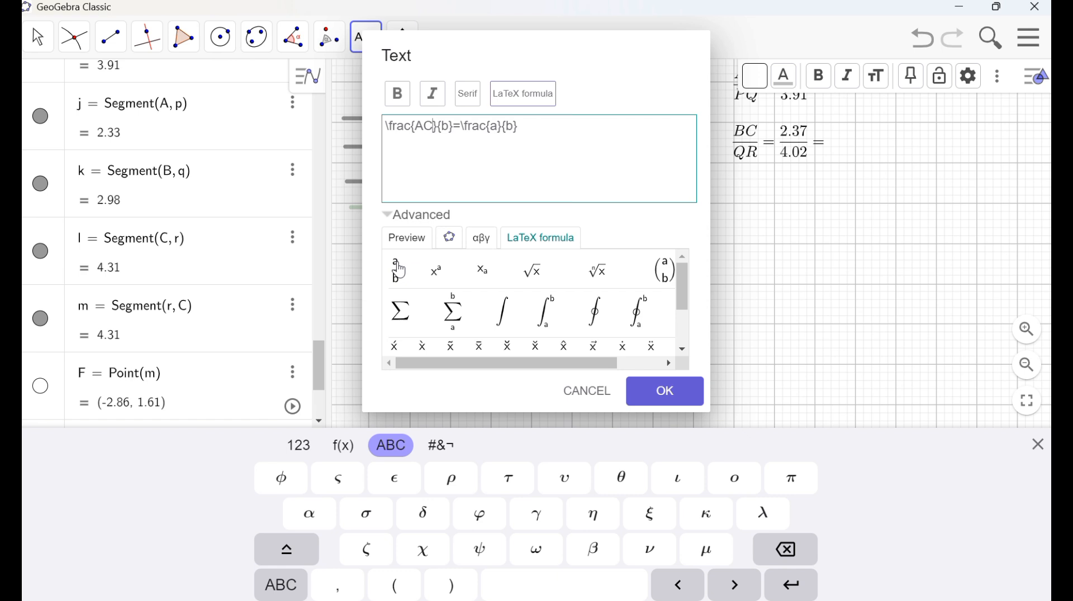
{"action": "key", "text": "BackSpace"}
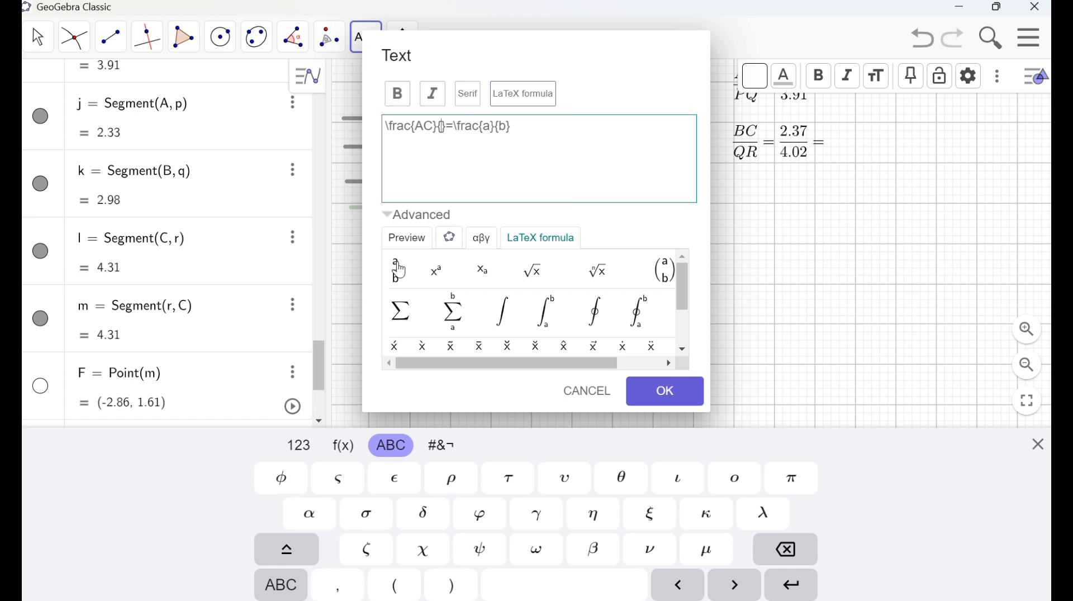
{"action": "type", "text": "PQ"}
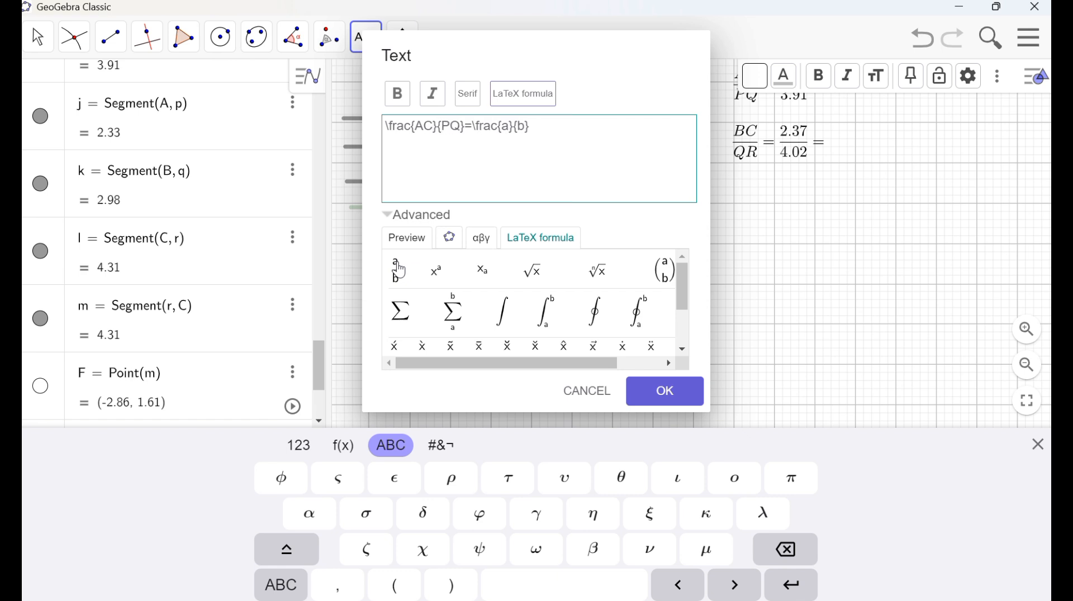
{"action": "key", "text": "BackSpace"}
{"action": "type", "text": "R"}
Replace the numerator placeholder of the second fraction in the AC/PR text with the linked object b_1.
{"action": "key", "text": "Right"}
{"action": "key", "text": "Right"}
{"action": "key", "text": "Right"}
{"action": "key", "text": "Right"}
{"action": "key", "text": "Right"}
{"action": "key", "text": "BackSpace"}
{"action": "left_click", "coordinate": [452, 240]}
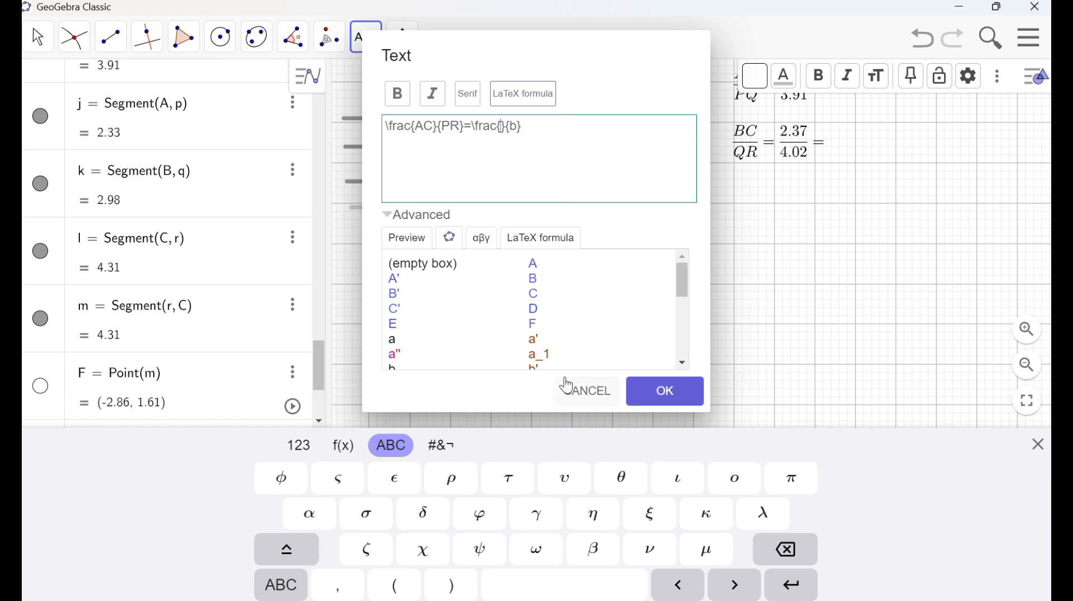
{"action": "left_click_drag", "start_coordinate": [682, 296], "coordinate": [632, 311]}
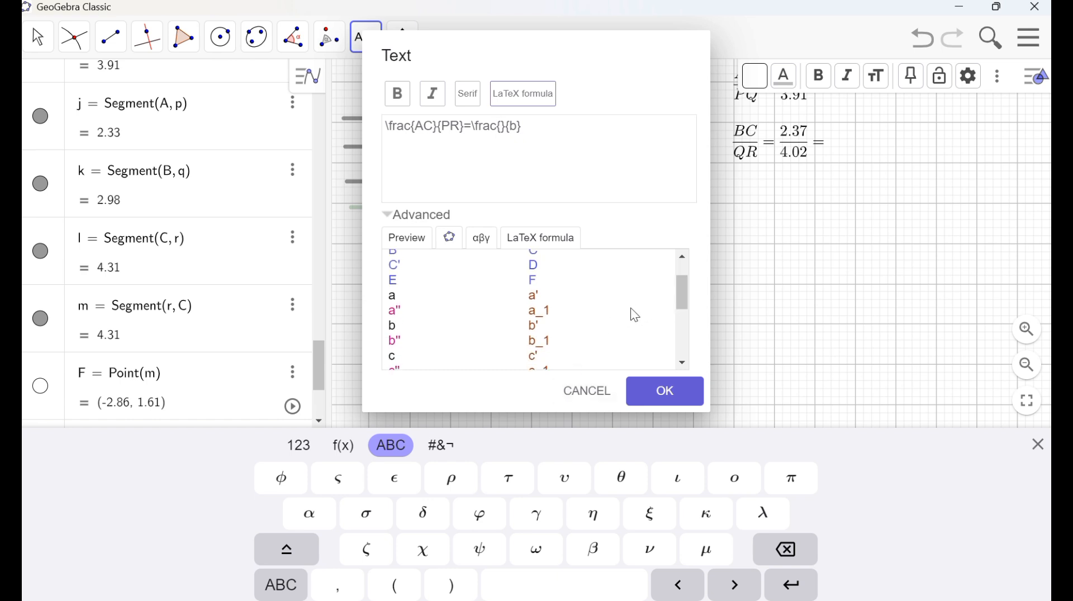
{"action": "left_click", "coordinate": [540, 342]}
Set the second fraction's denominator to the linked object b'', append an equals sign and create the AC/PR text.
{"action": "key", "text": "Right"}
{"action": "key", "text": "Right"}
{"action": "key", "text": "Right"}
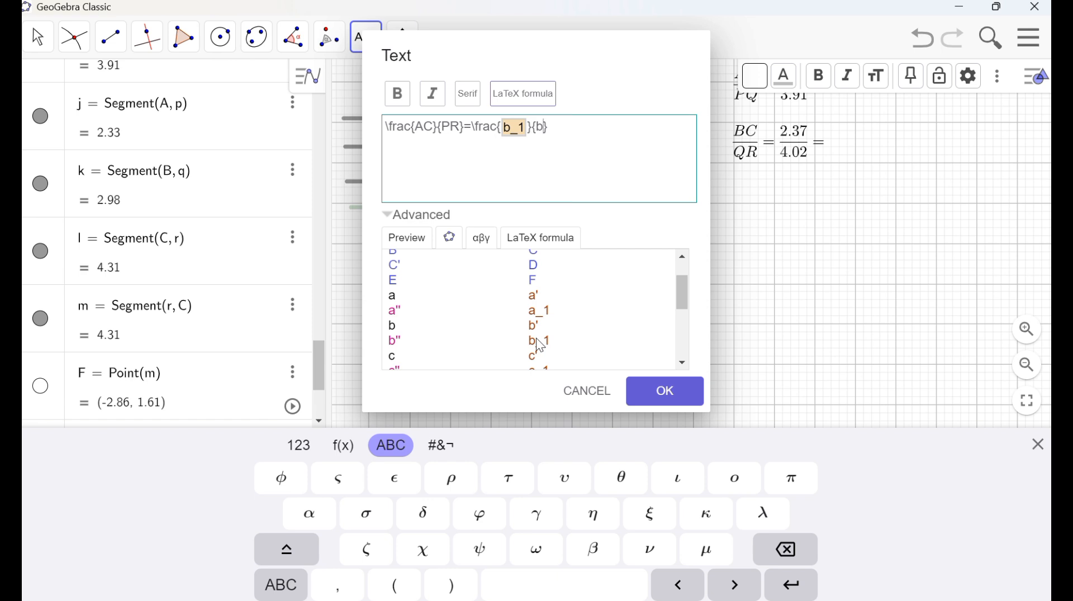
{"action": "key", "text": "BackSpace"}
{"action": "left_click", "coordinate": [394, 339]}
{"action": "type", "text": "="}
{"action": "left_click", "coordinate": [660, 400]}
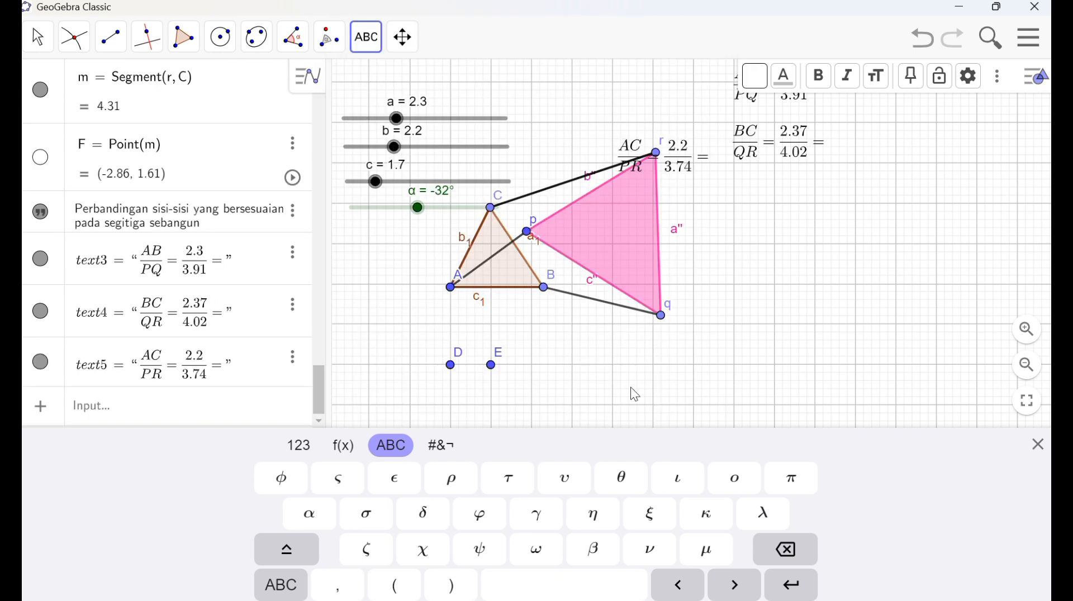
Close the reopened text editor unchanged and move the AC/PR ratio text beneath the BC/QR ratio text.
{"action": "left_click", "coordinate": [257, 370]}
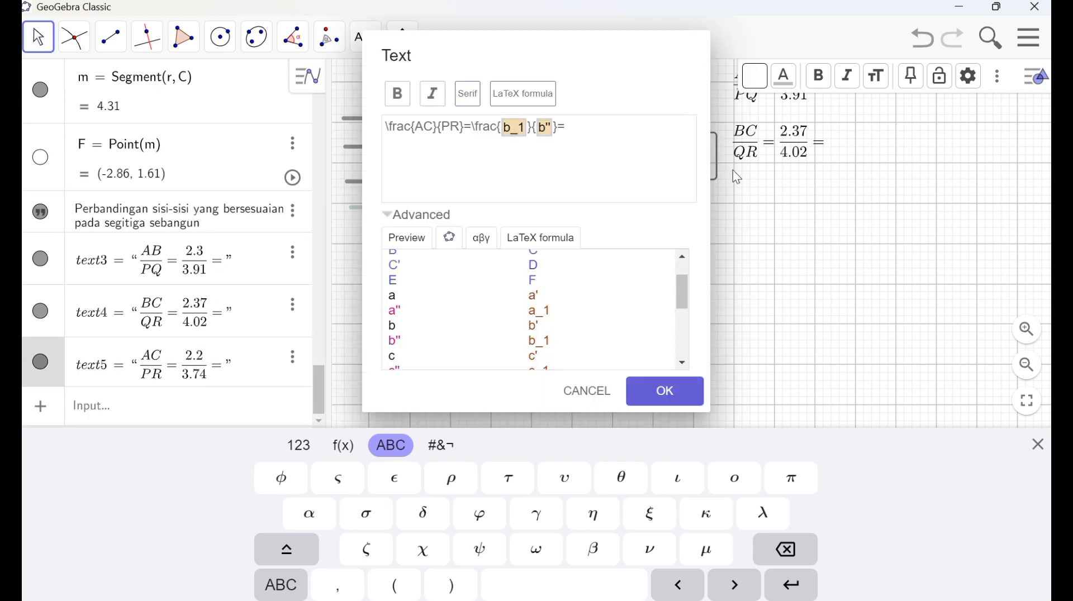
{"action": "left_click", "coordinate": [733, 172]}
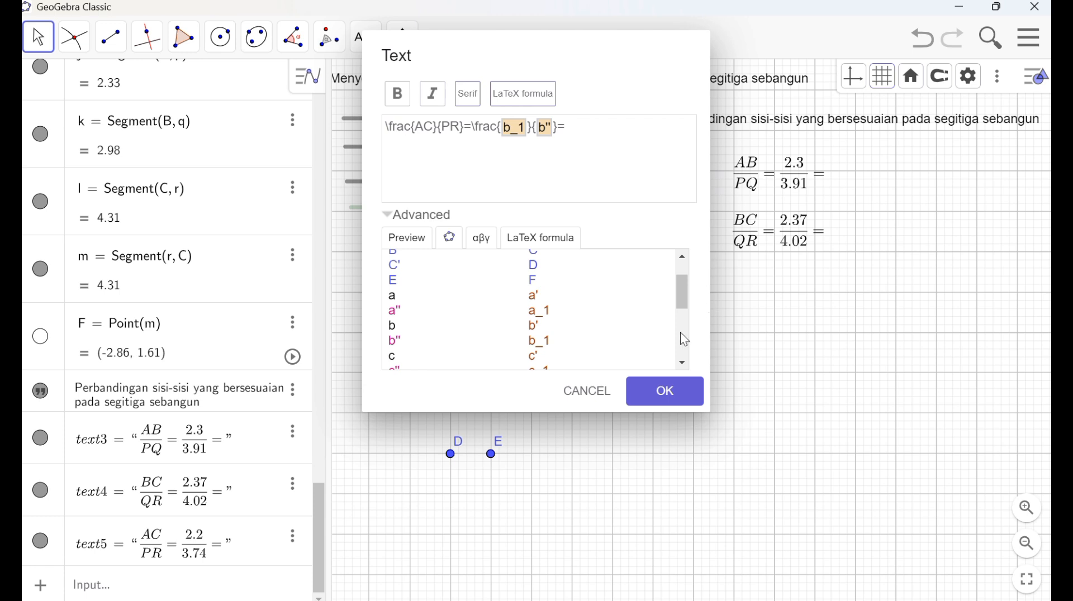
{"action": "left_click", "coordinate": [608, 394]}
{"action": "left_click_drag", "start_coordinate": [685, 259], "coordinate": [802, 294]}
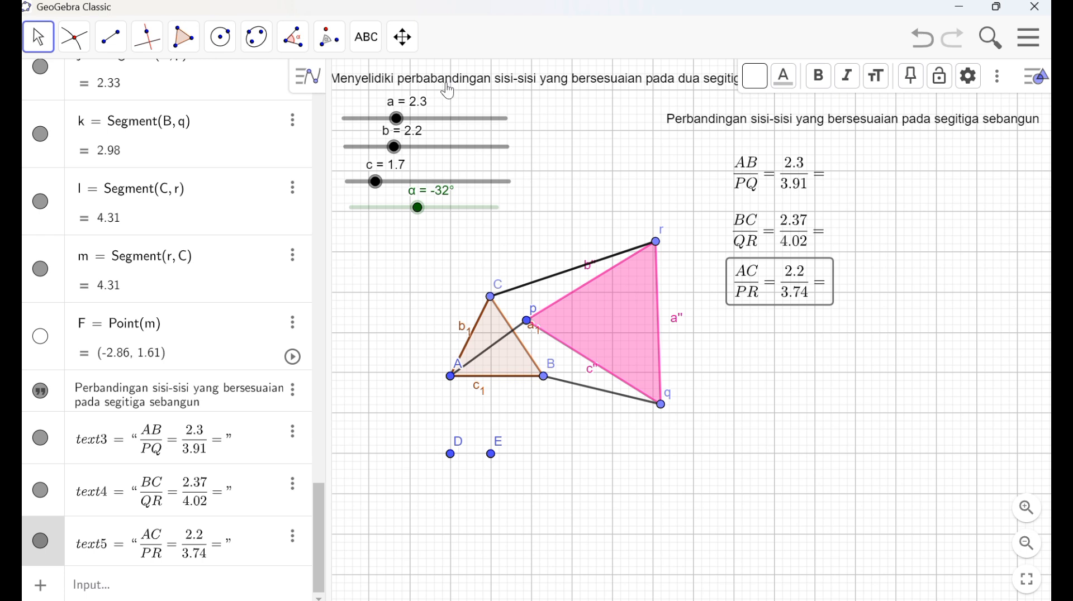
Start a new number slider in the empty area above the triangles and name it p.
{"action": "left_click", "coordinate": [378, 44]}
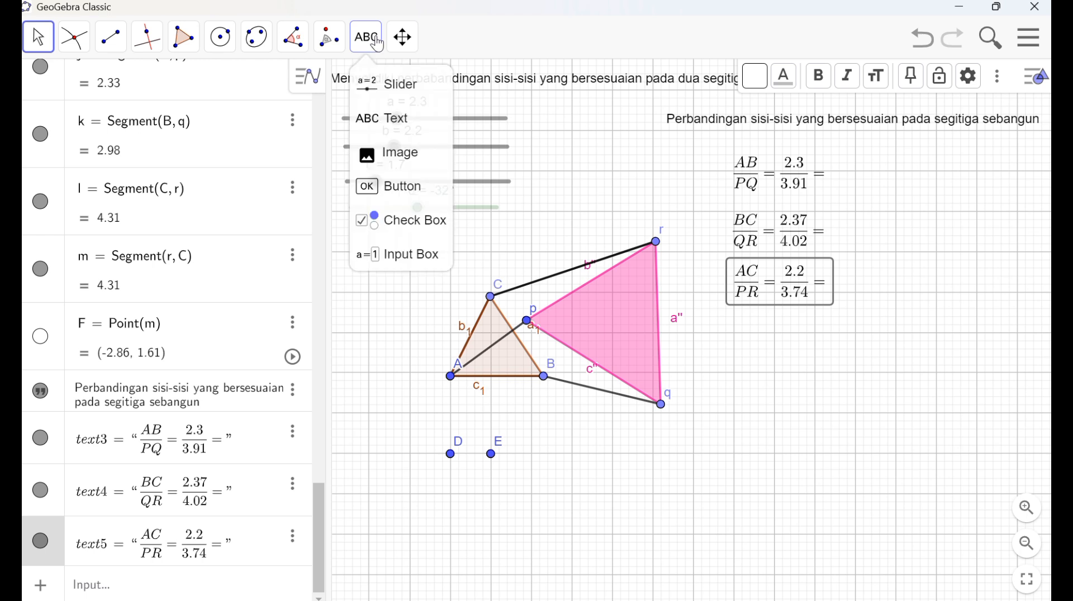
{"action": "left_click", "coordinate": [389, 84]}
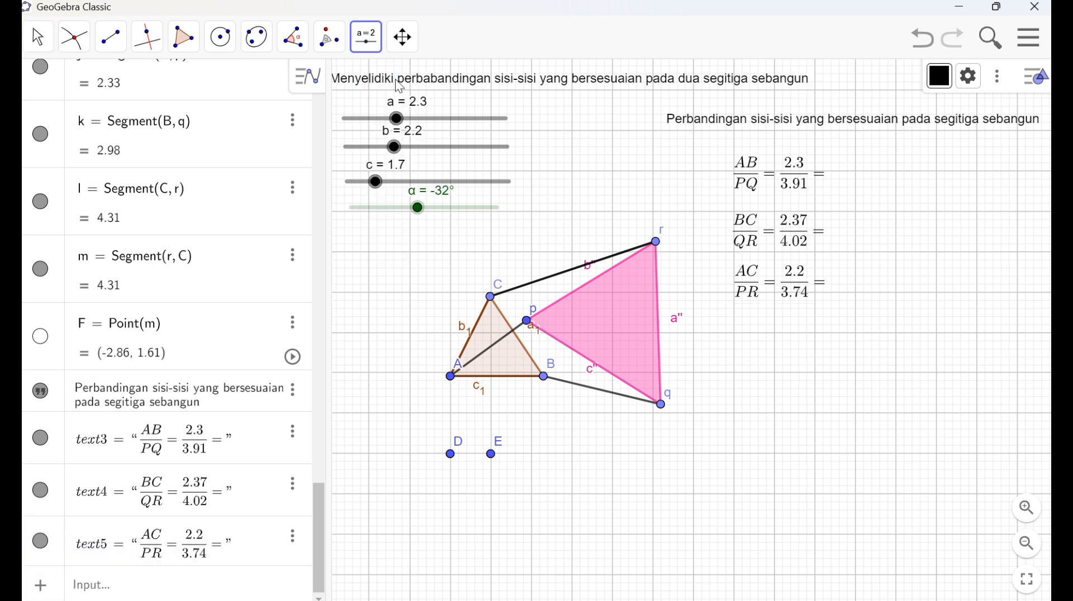
{"action": "left_click", "coordinate": [564, 183]}
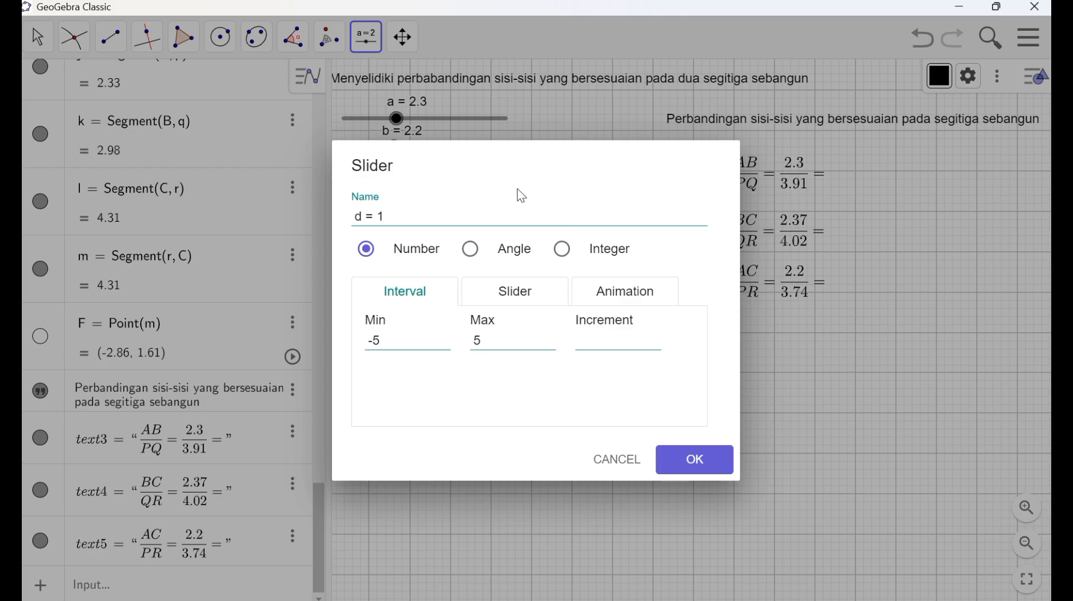
{"action": "left_click", "coordinate": [362, 216]}
{"action": "type", "text": "P"}
{"action": "key", "text": "Left"}
{"action": "key", "text": "BackSpace"}
{"action": "key", "text": "Delete"}
{"action": "type", "text": "p"}
Set the slider's interval from 0 to 1 with increment 0,1 and create it.
{"action": "left_click", "coordinate": [406, 344]}
{"action": "key", "text": "BackSpace"}
{"action": "key", "text": "BackSpace"}
{"action": "type", "text": "0"}
{"action": "left_click", "coordinate": [514, 339]}
{"action": "key", "text": "BackSpace"}
{"action": "type", "text": "1"}
{"action": "left_click", "coordinate": [627, 337]}
{"action": "type", "text": "0,1"}
{"action": "left_click", "coordinate": [695, 460]}
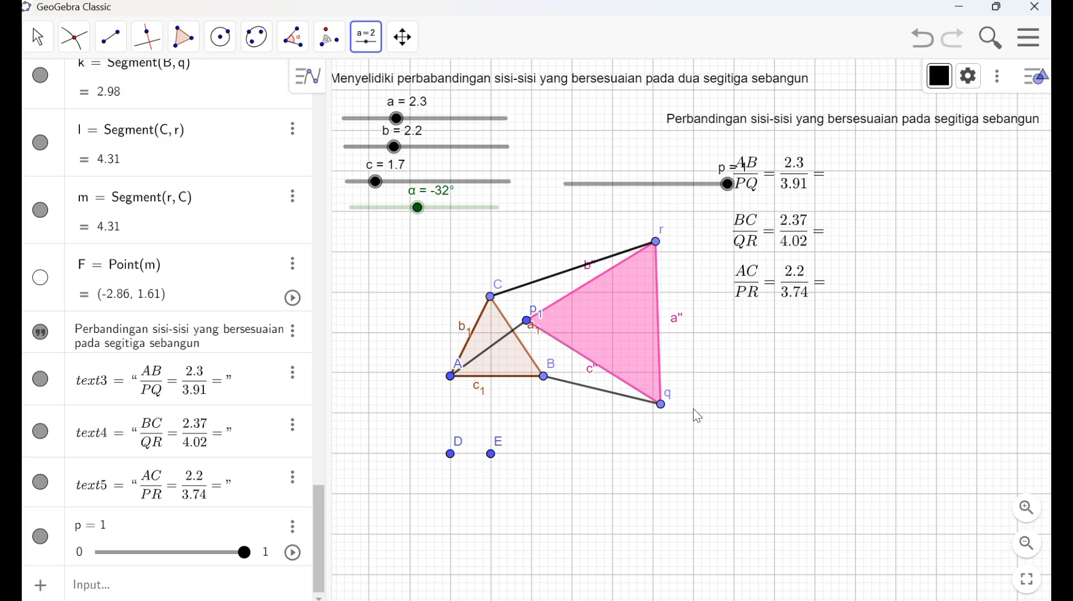
Cancel the additional slider dialog and move slider p beneath the α slider.
{"action": "left_click", "coordinate": [676, 194]}
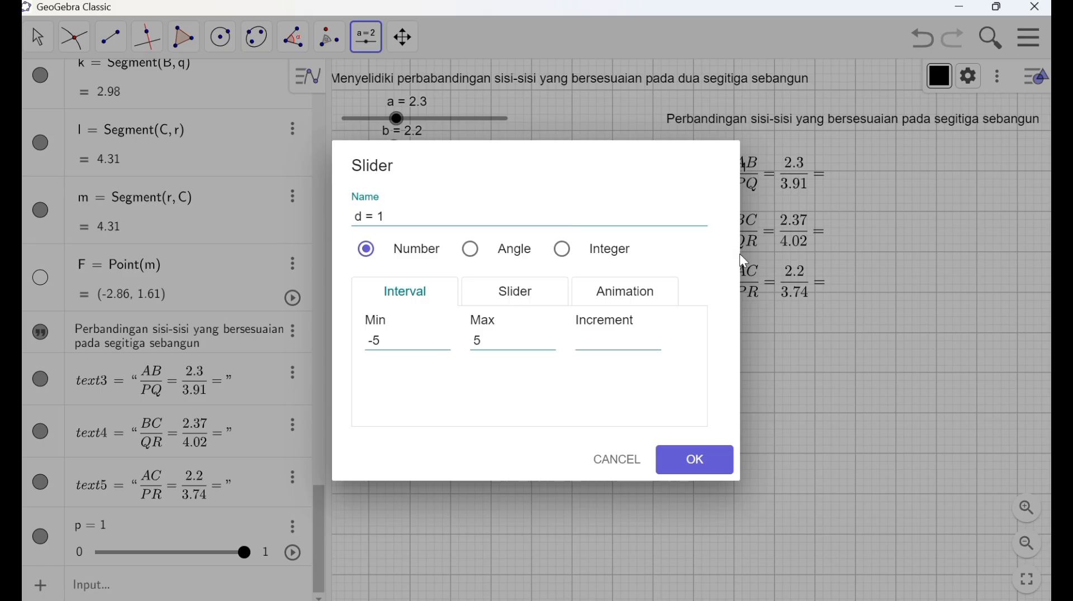
{"action": "left_click", "coordinate": [598, 460]}
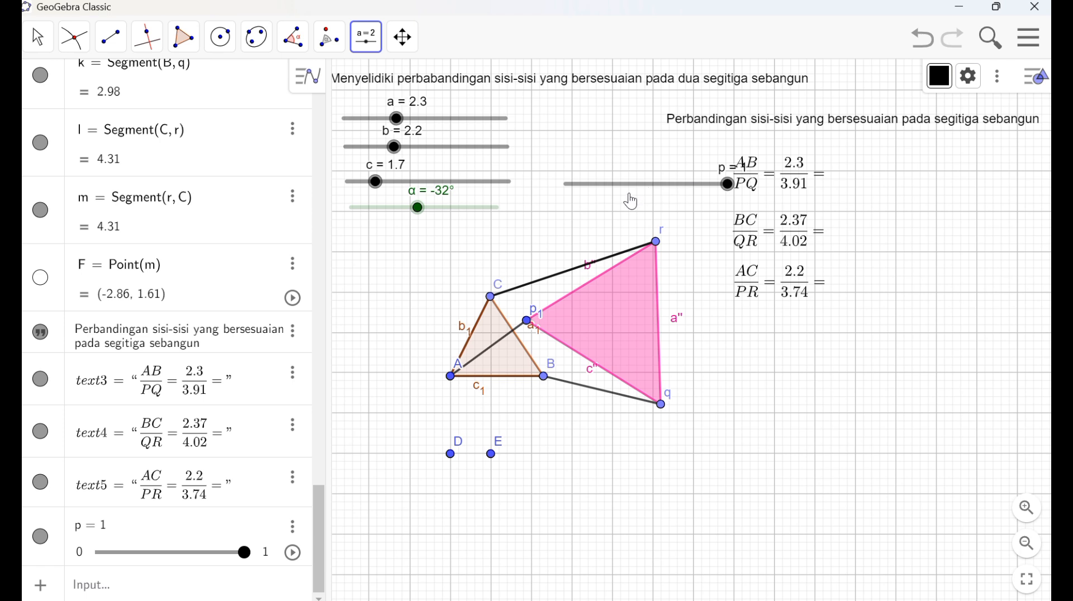
{"action": "left_click_drag", "start_coordinate": [630, 201], "coordinate": [419, 241]}
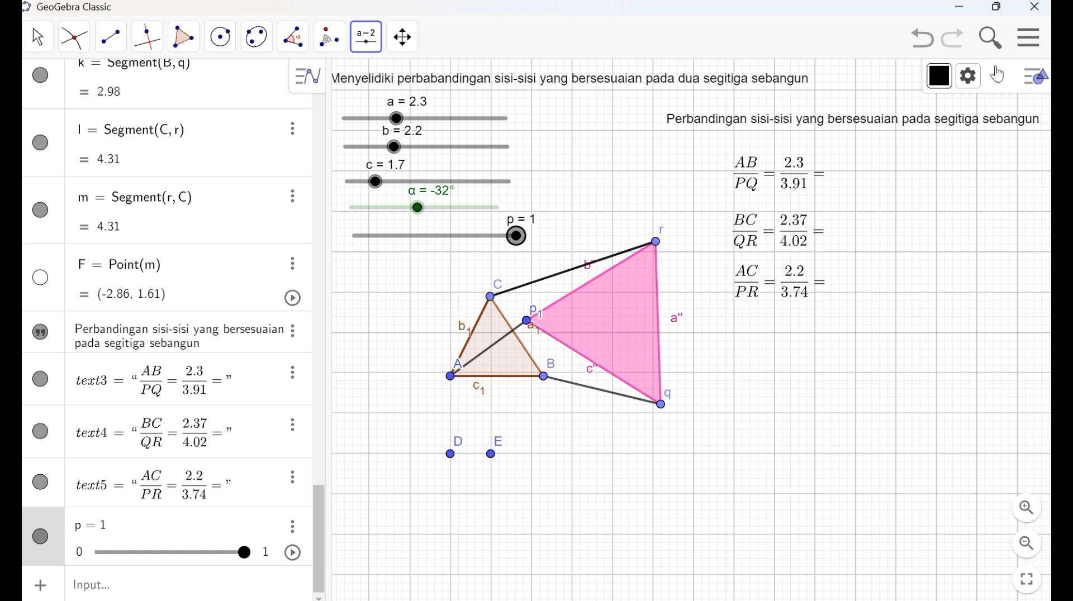
Try to redefine slider p as the side ratio c_1/c'' in its settings.
{"action": "left_click", "coordinate": [963, 79]}
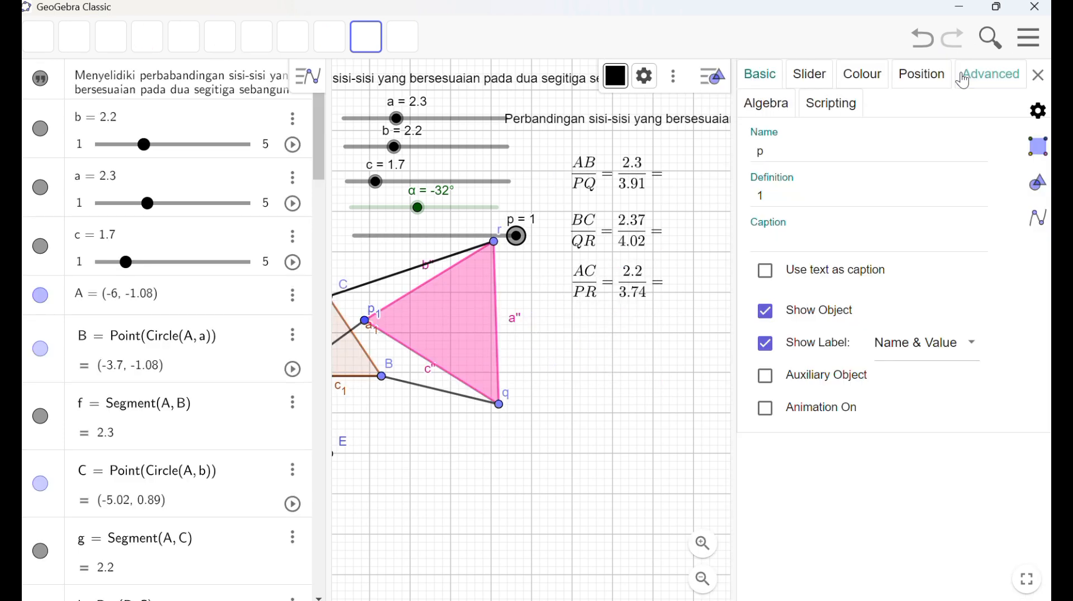
{"action": "left_click", "coordinate": [792, 195]}
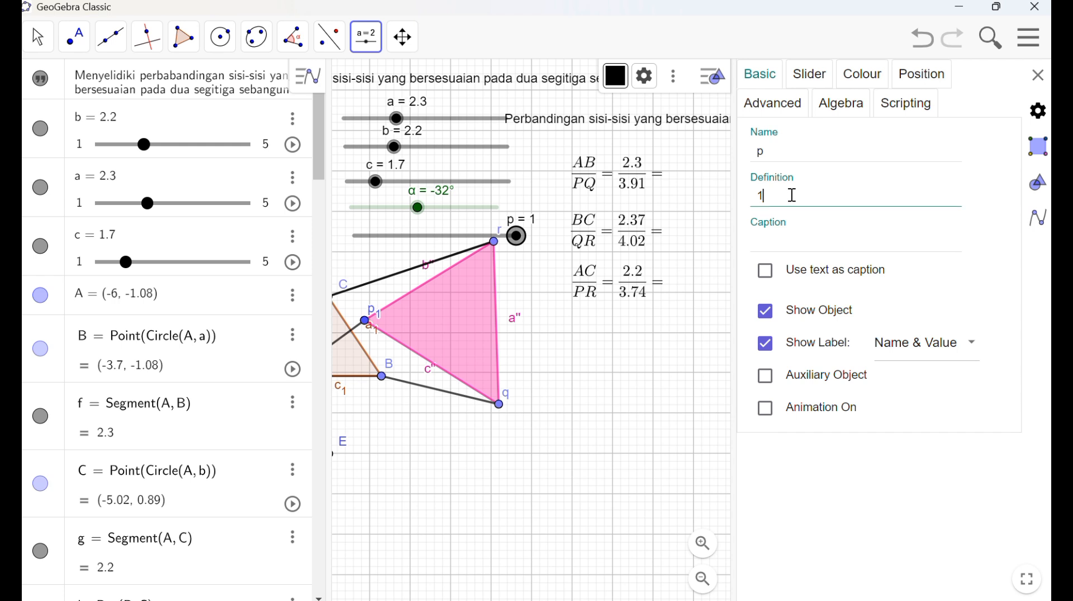
{"action": "type", "text": "c_1/c''"}
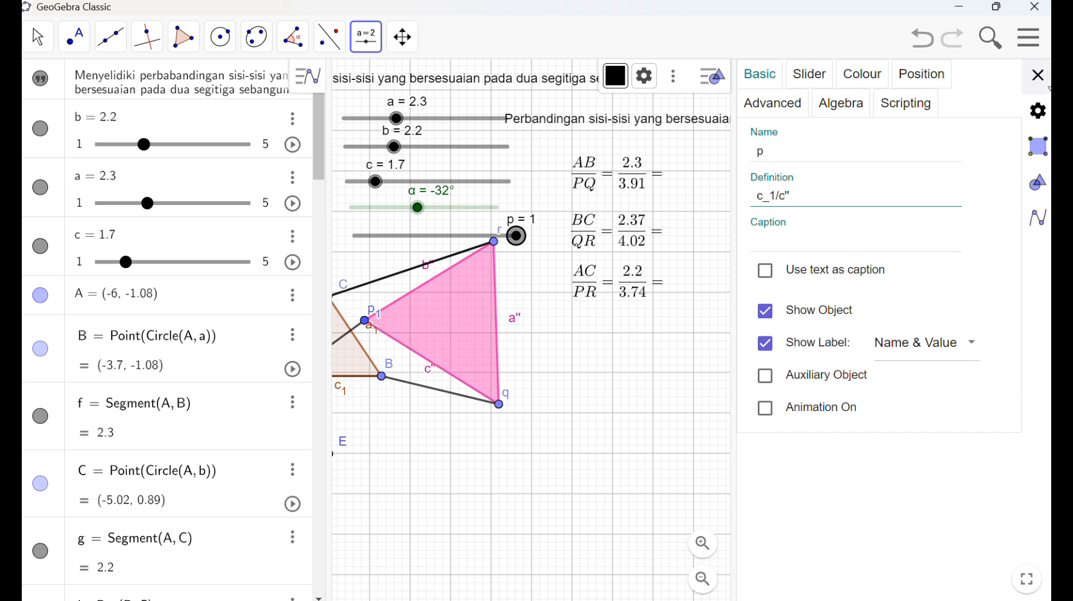
{"action": "left_click", "coordinate": [1040, 77]}
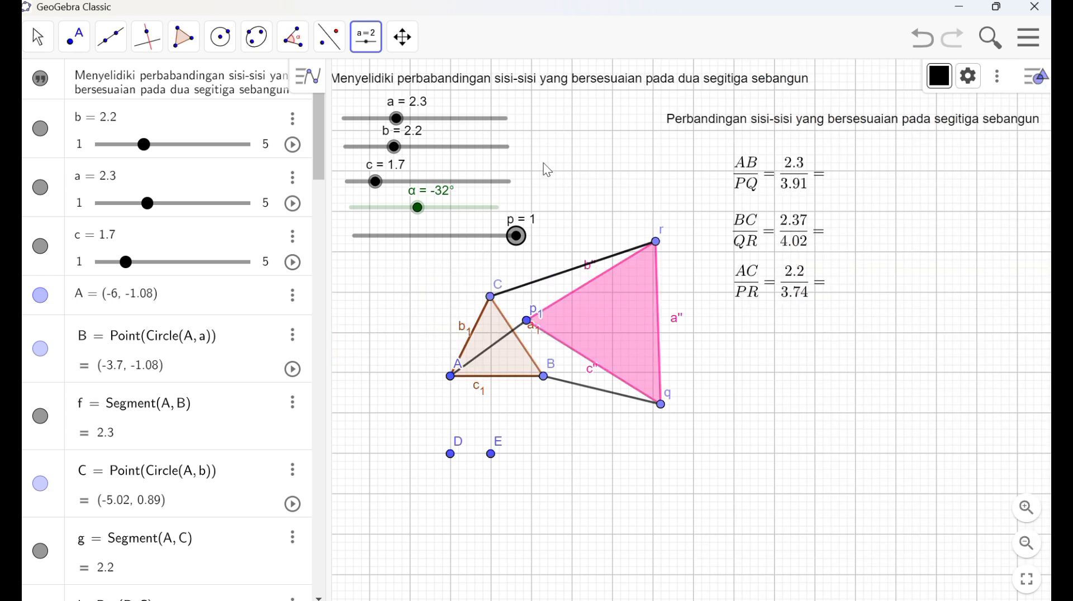
Start another number slider in the empty area beside the existing sliders and name it q.
{"action": "left_click", "coordinate": [363, 40]}
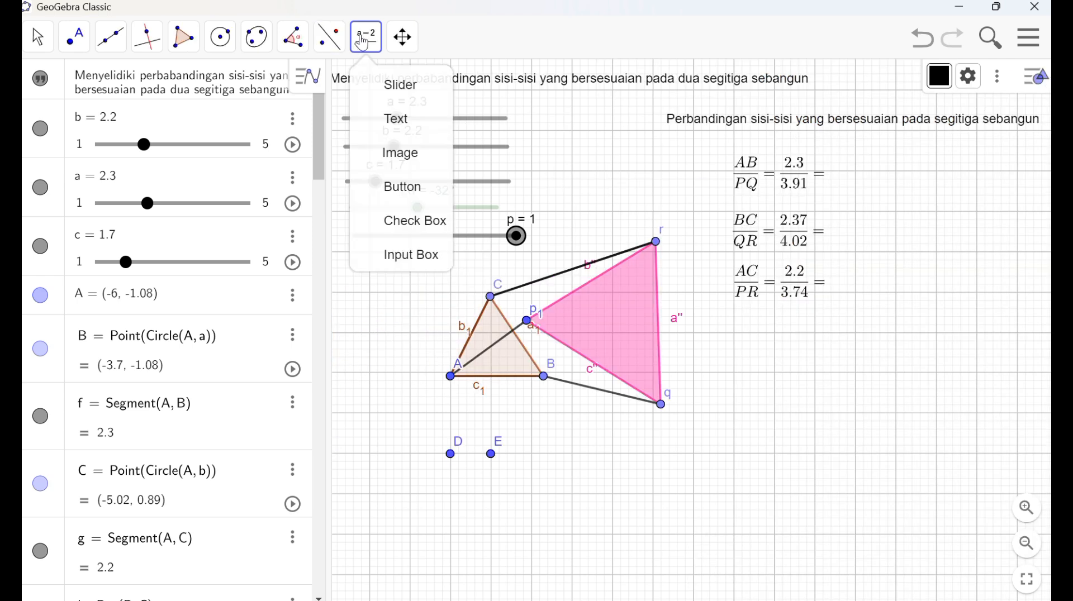
{"action": "left_click", "coordinate": [390, 96]}
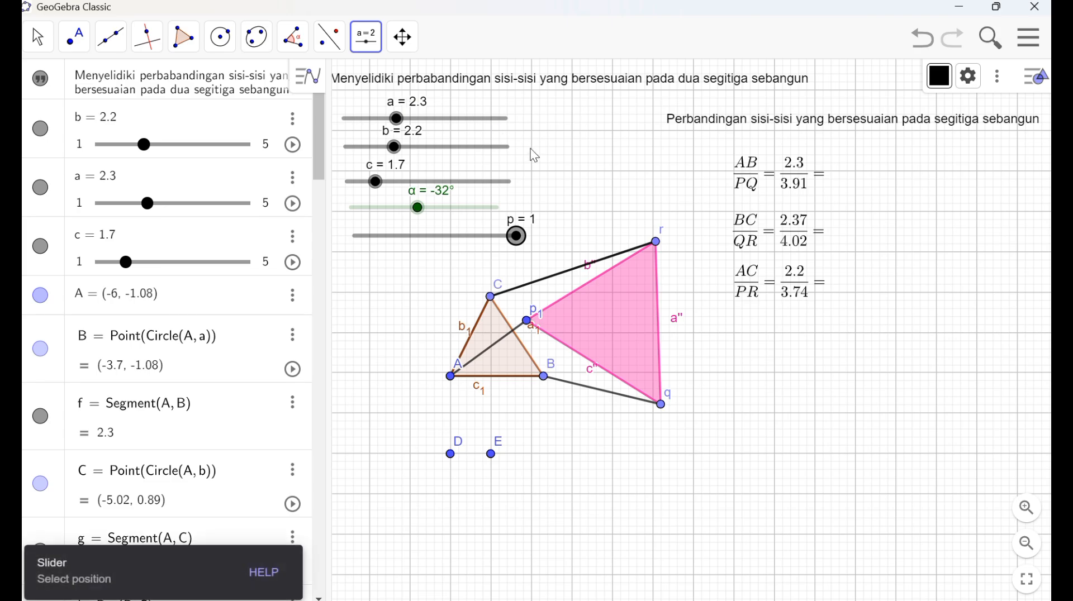
{"action": "left_click", "coordinate": [529, 175]}
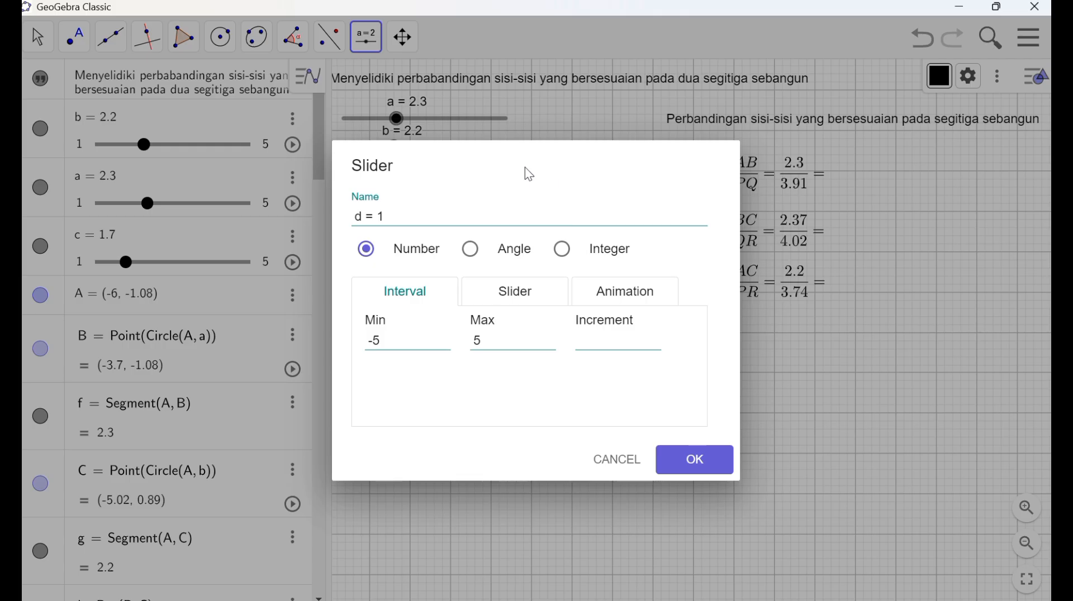
{"action": "left_click", "coordinate": [367, 217]}
{"action": "key", "text": "BackSpace"}
{"action": "key", "text": "BackSpace"}
{"action": "type", "text": "q"}
Create slider q with interval 0 to 1 and increment 0,1, and place it beneath slider p.
{"action": "left_click", "coordinate": [397, 335]}
{"action": "key", "text": "BackSpace"}
{"action": "key", "text": "BackSpace"}
{"action": "type", "text": "0"}
{"action": "left_click", "coordinate": [491, 340]}
{"action": "key", "text": "BackSpace"}
{"action": "type", "text": "1"}
{"action": "left_click", "coordinate": [580, 341]}
{"action": "type", "text": "0,1"}
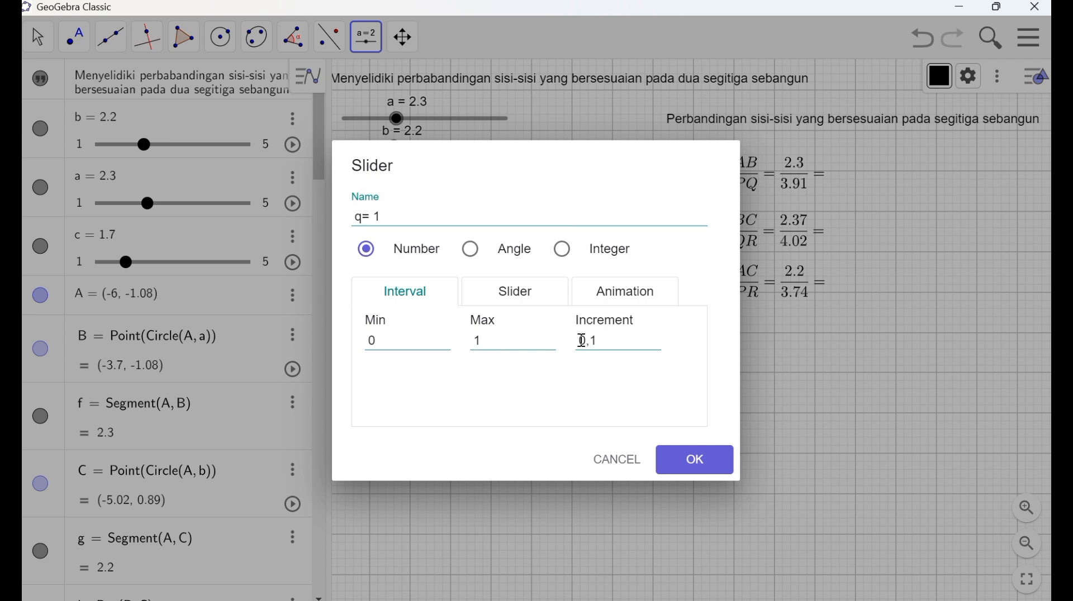
{"action": "left_click", "coordinate": [715, 459]}
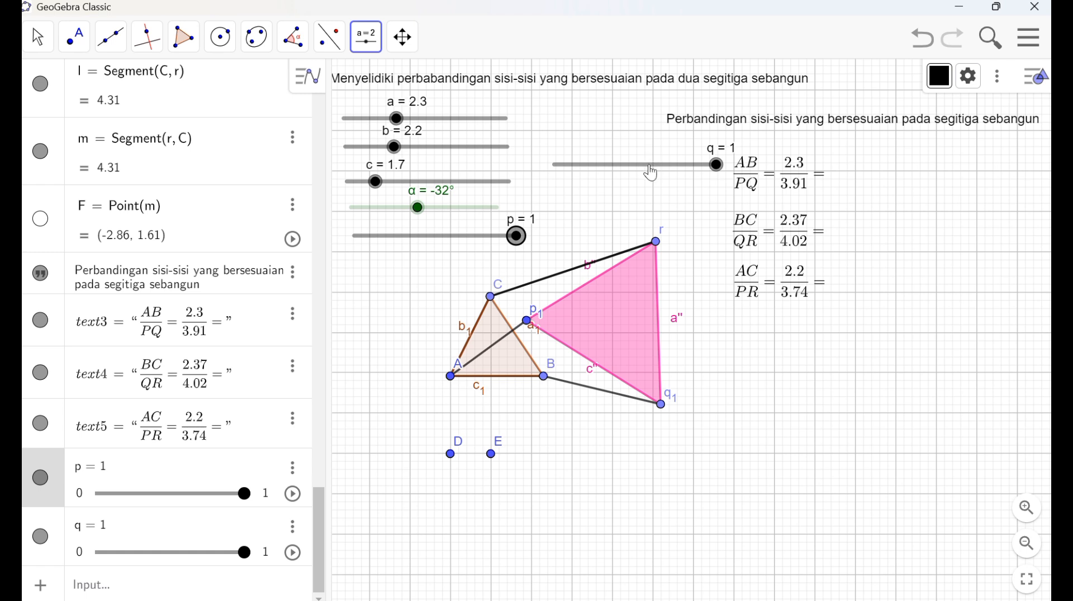
{"action": "left_click_drag", "start_coordinate": [643, 168], "coordinate": [451, 274]}
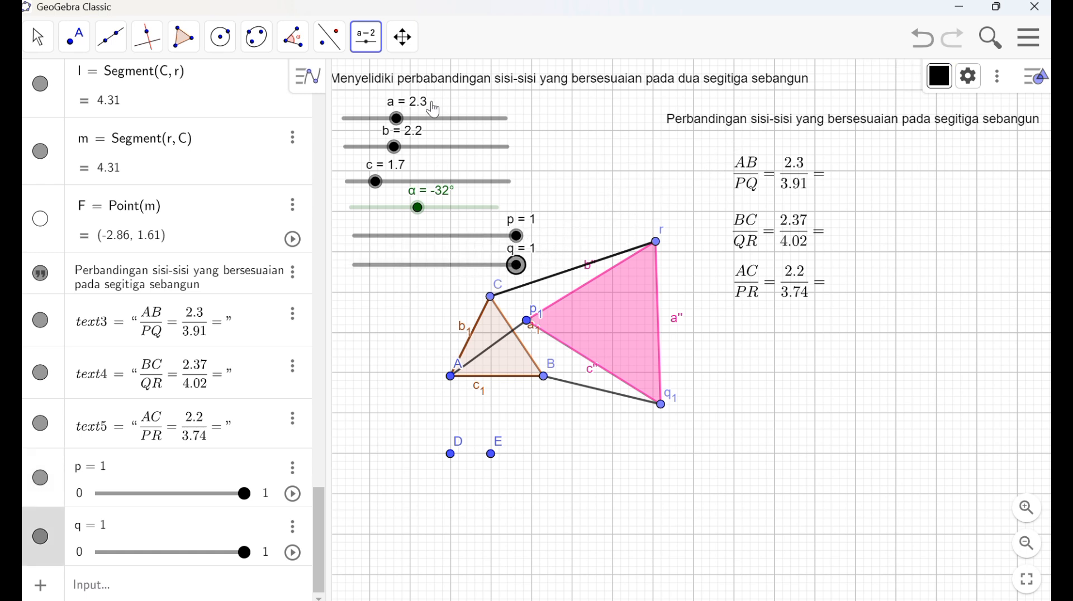
Try to redefine slider q as the side ratio b_1/b'' in its settings.
{"action": "left_click", "coordinate": [374, 56]}
{"action": "left_click", "coordinate": [384, 95]}
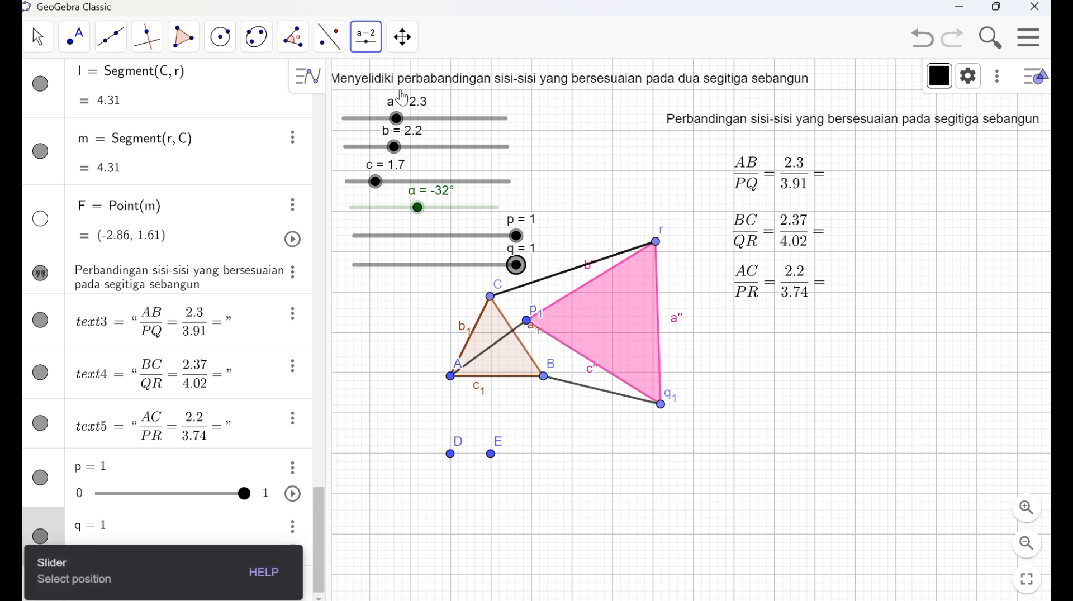
{"action": "left_click", "coordinate": [968, 76]}
{"action": "left_click", "coordinate": [810, 199]}
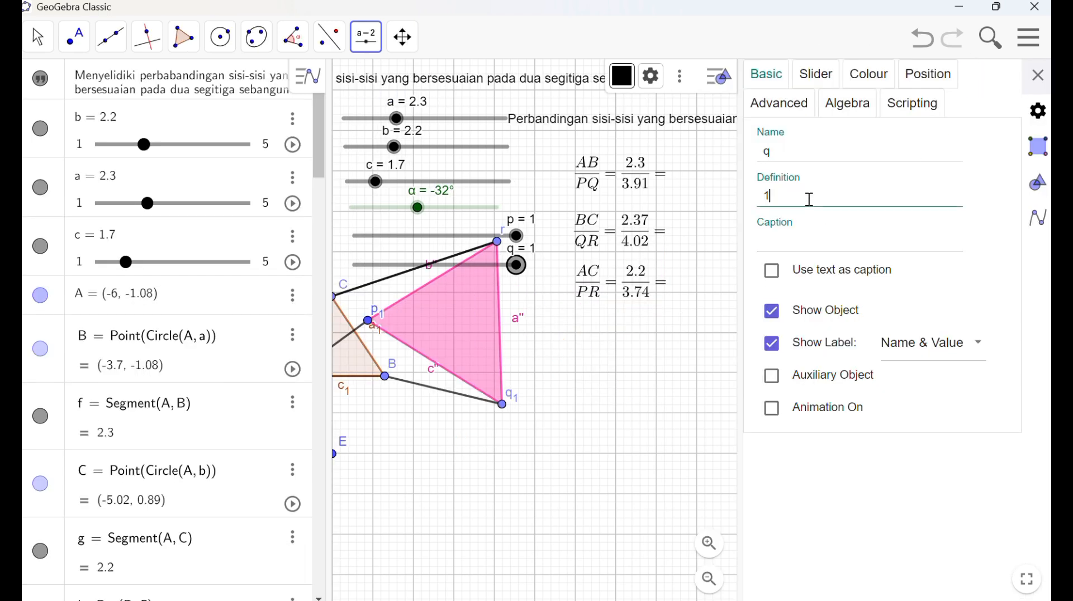
{"action": "key", "text": "BackSpace"}
{"action": "type", "text": "b_1/b\""}
{"action": "left_click", "coordinate": [1037, 83]}
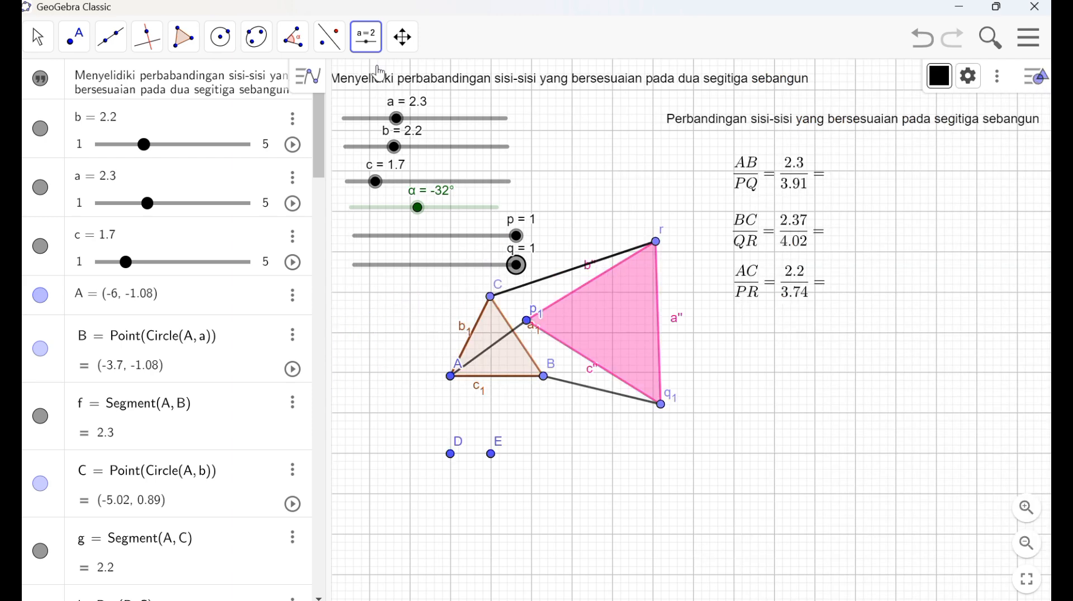
Start a third number slider in the empty area above the triangles and name it r.
{"action": "left_click", "coordinate": [574, 161]}
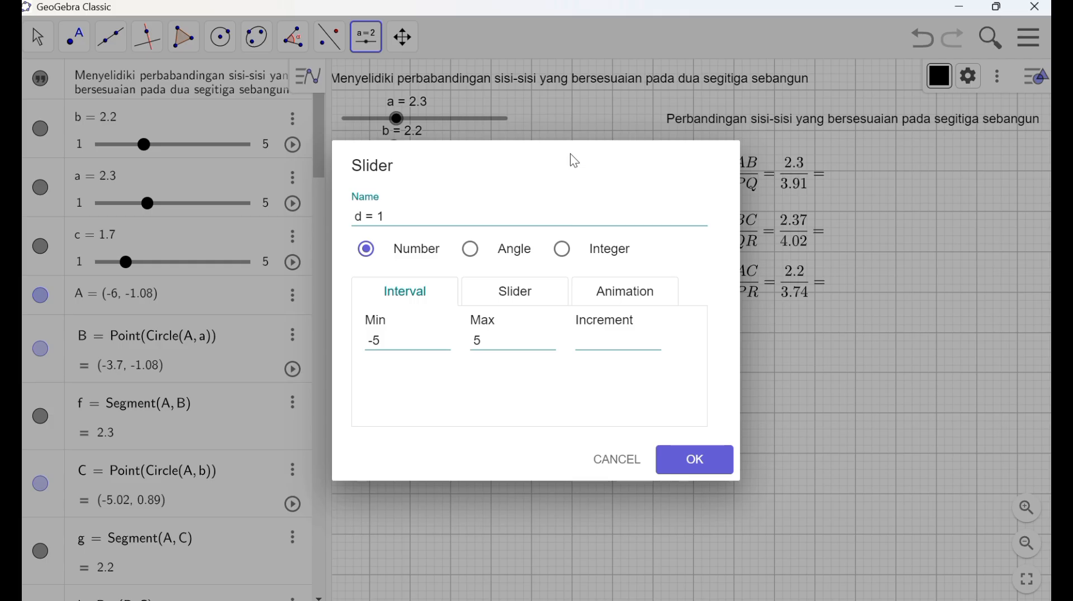
{"action": "left_click", "coordinate": [362, 217]}
{"action": "key", "text": "BackSpace"}
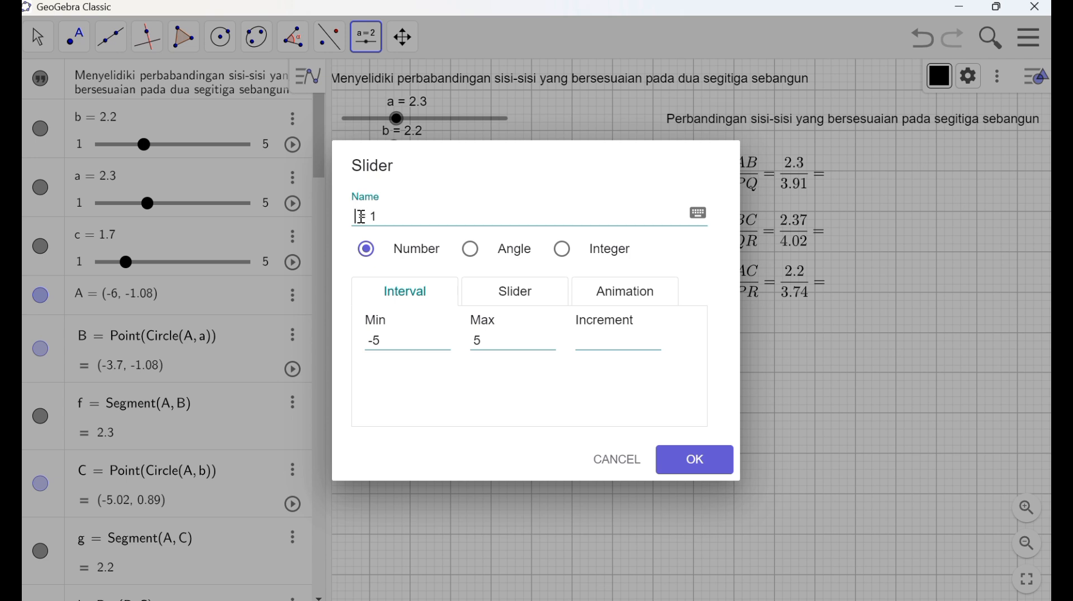
{"action": "type", "text": "r"}
Create slider r with interval 0 to 1 and increment 0,1, and shift it clear of the AB/PQ ratio text.
{"action": "left_click", "coordinate": [394, 341]}
{"action": "key", "text": "BackSpace"}
{"action": "key", "text": "BackSpace"}
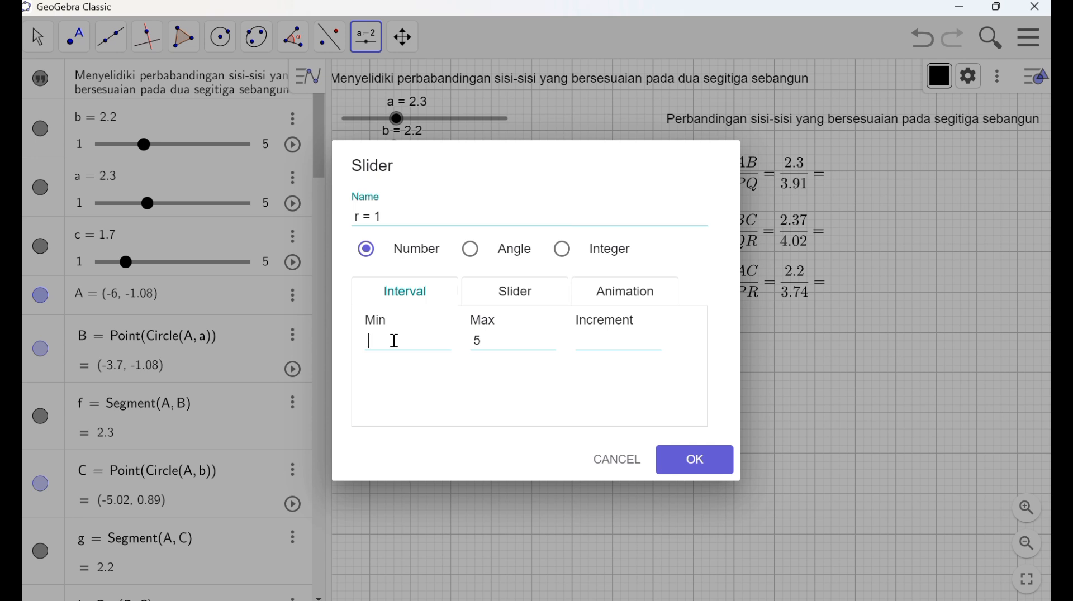
{"action": "type", "text": "0"}
{"action": "left_click", "coordinate": [491, 340]}
{"action": "key", "text": "BackSpace"}
{"action": "type", "text": "1"}
{"action": "left_click", "coordinate": [600, 338]}
{"action": "type", "text": "0,1"}
{"action": "left_click", "coordinate": [702, 460]}
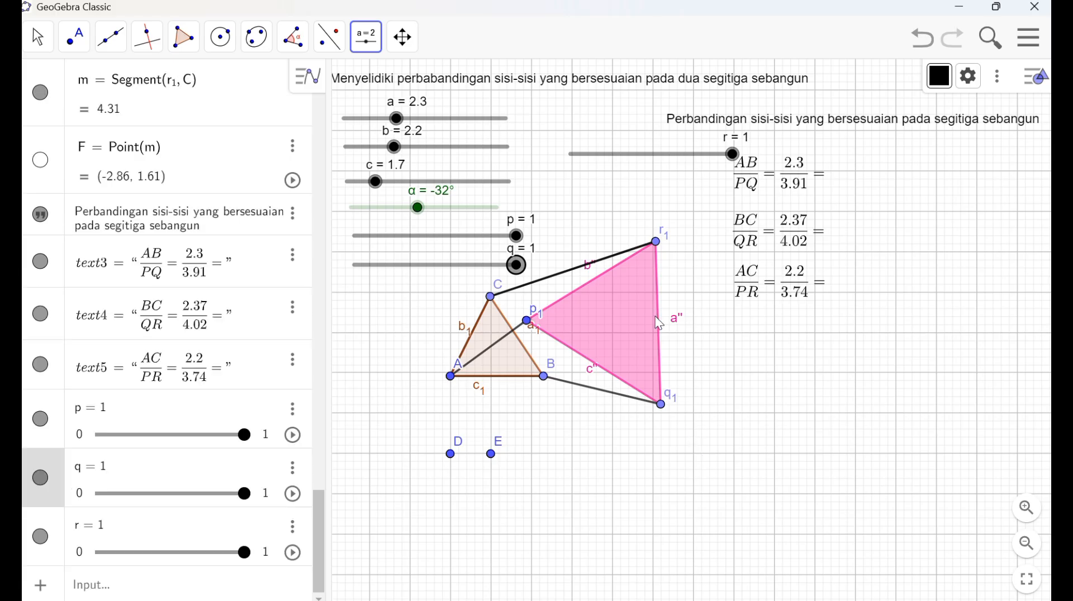
{"action": "left_click_drag", "start_coordinate": [658, 159], "coordinate": [601, 175]}
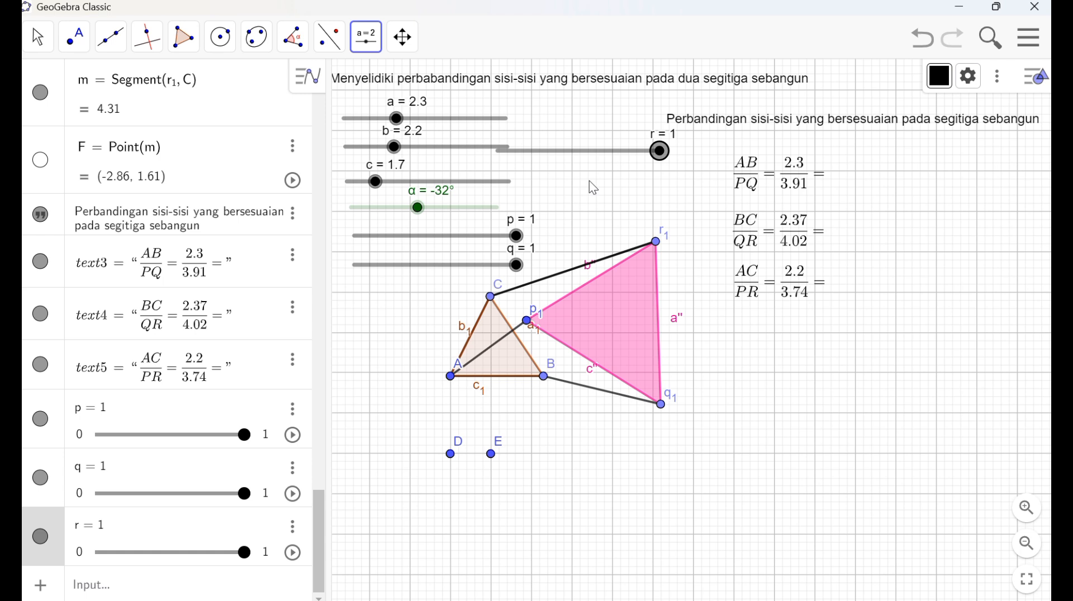
Try to redefine slider r as the side ratio a_1/a'' in its settings.
{"action": "left_click", "coordinate": [974, 76]}
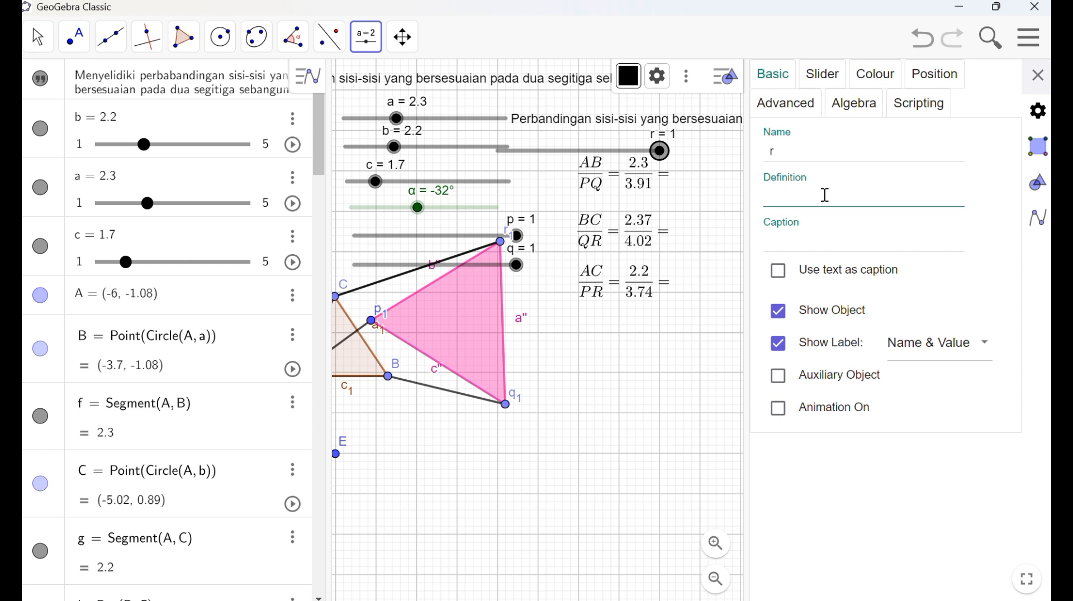
{"action": "type", "text": "a_1/a''"}
{"action": "left_click", "coordinate": [1037, 76]}
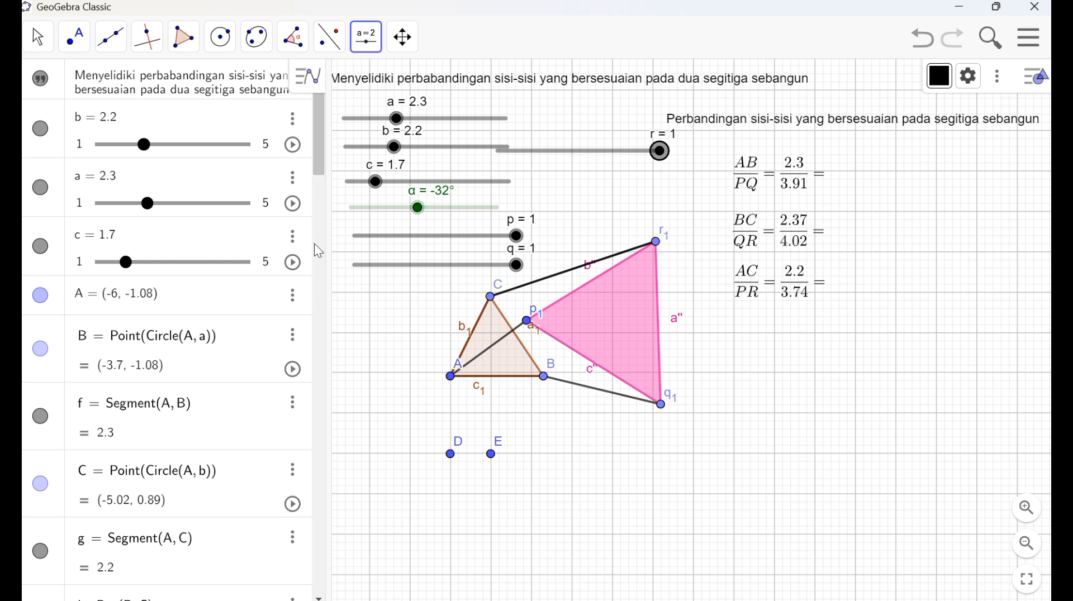
Open the AB/PQ ratio text for editing with LaTeX formula rendering switched off and the advanced options expanded.
{"action": "left_click_drag", "start_coordinate": [315, 150], "coordinate": [313, 596]}
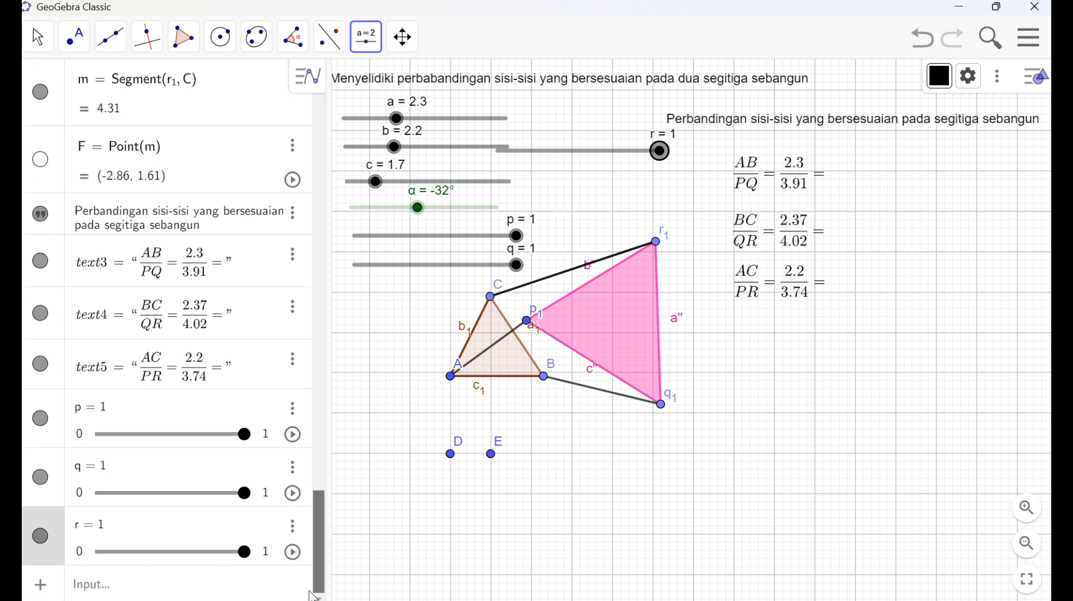
{"action": "left_click", "coordinate": [234, 272]}
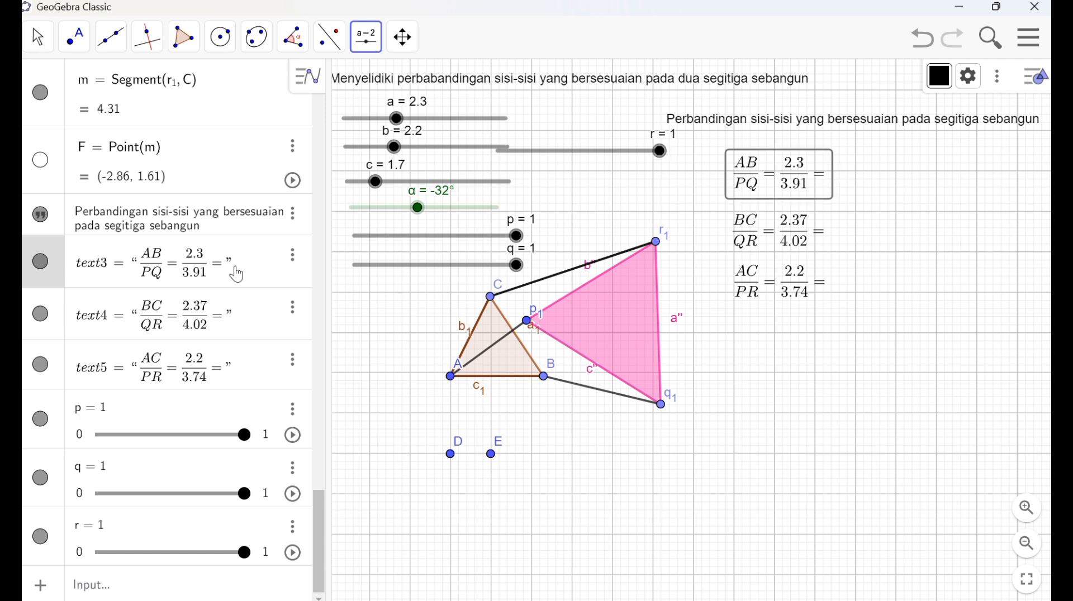
{"action": "left_click", "coordinate": [237, 273]}
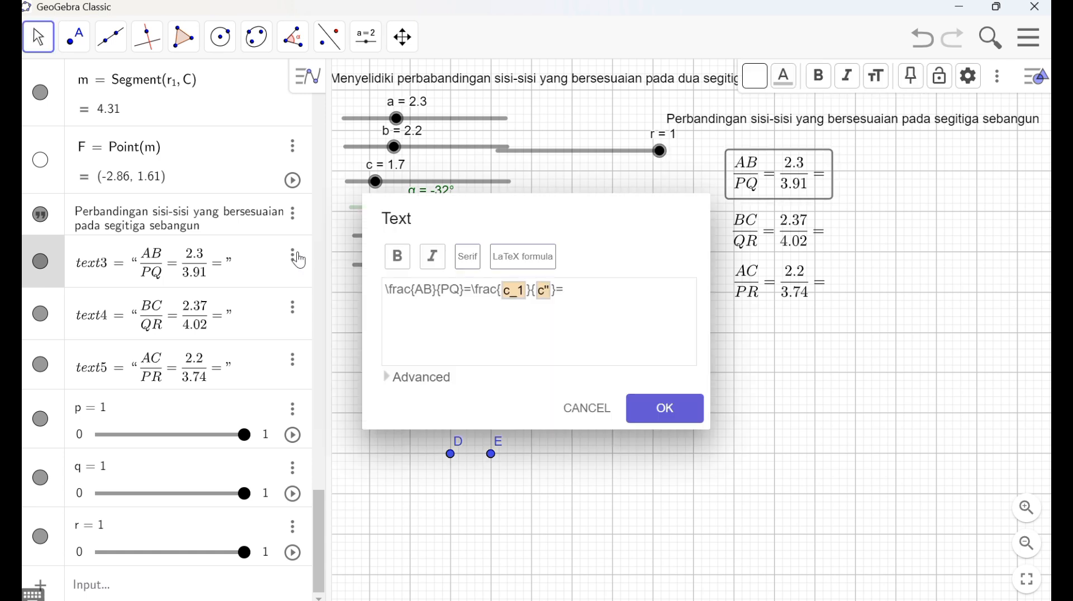
{"action": "left_click", "coordinate": [593, 292]}
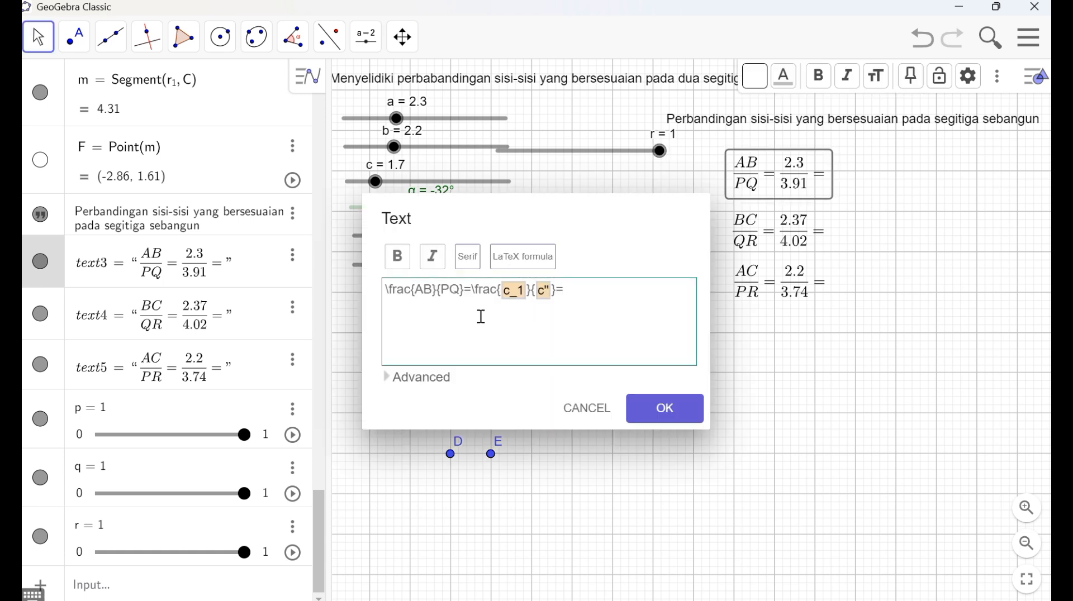
{"action": "left_click", "coordinate": [523, 268]}
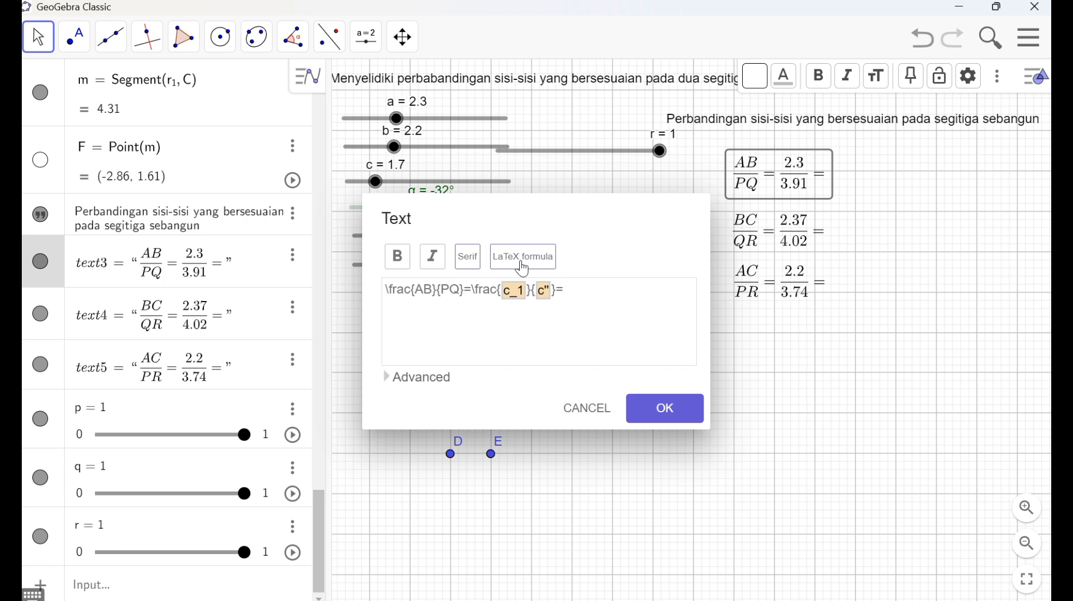
{"action": "left_click", "coordinate": [427, 378]}
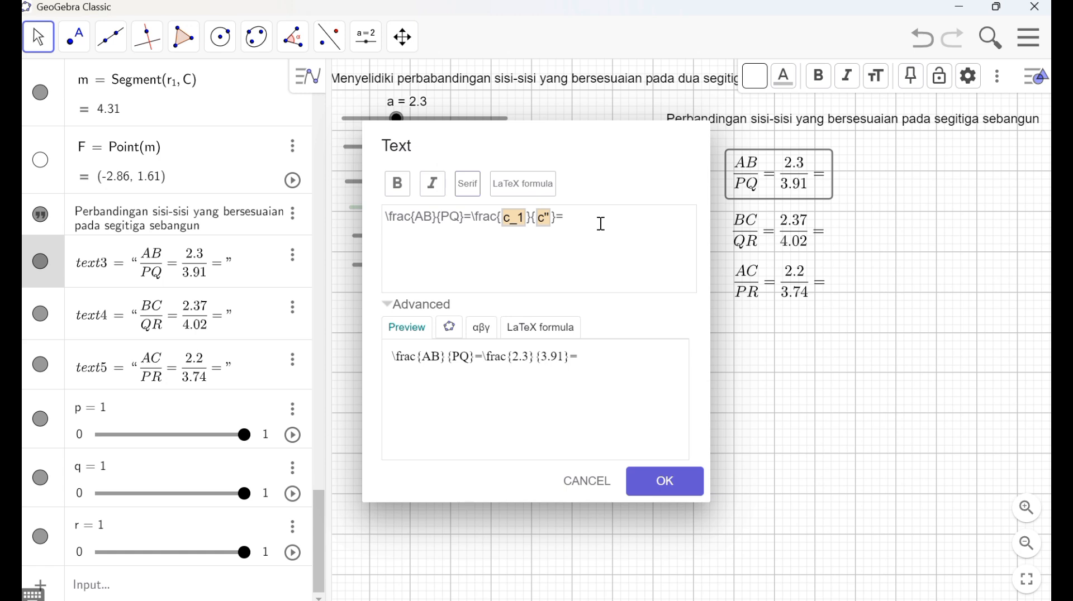
Insert the object p after the final equals sign of the AB/PQ ratio text and apply the edit.
{"action": "left_click", "coordinate": [573, 221]}
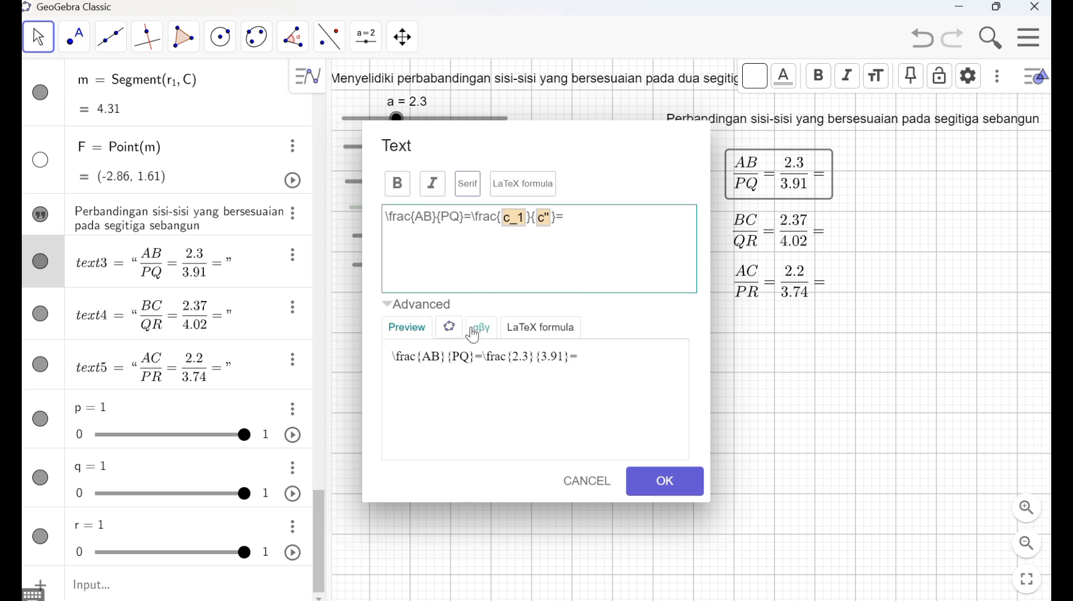
{"action": "left_click", "coordinate": [454, 334]}
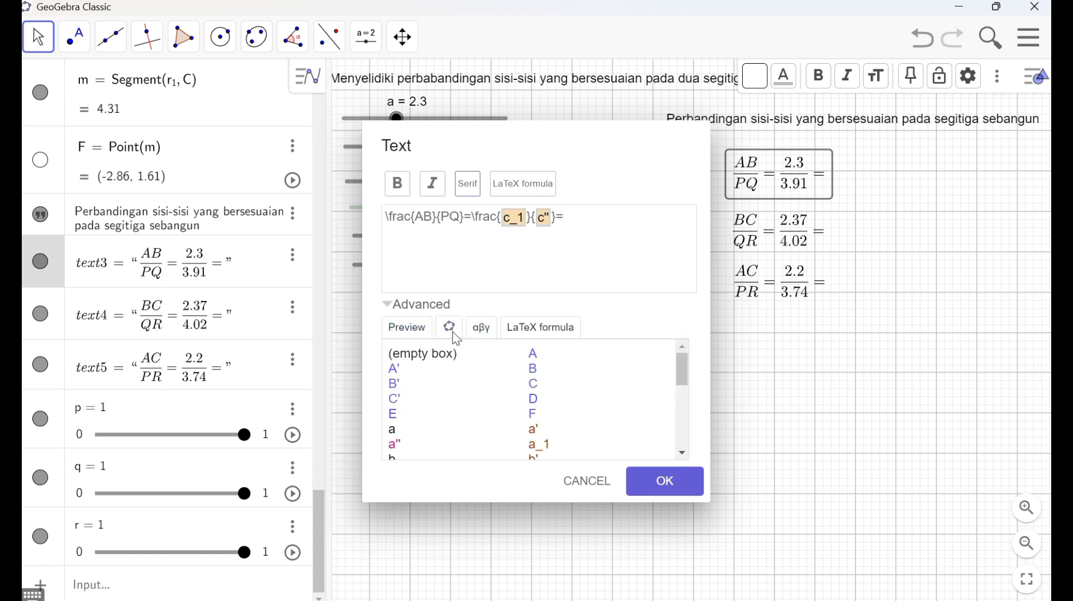
{"action": "left_click_drag", "start_coordinate": [678, 366], "coordinate": [633, 409]}
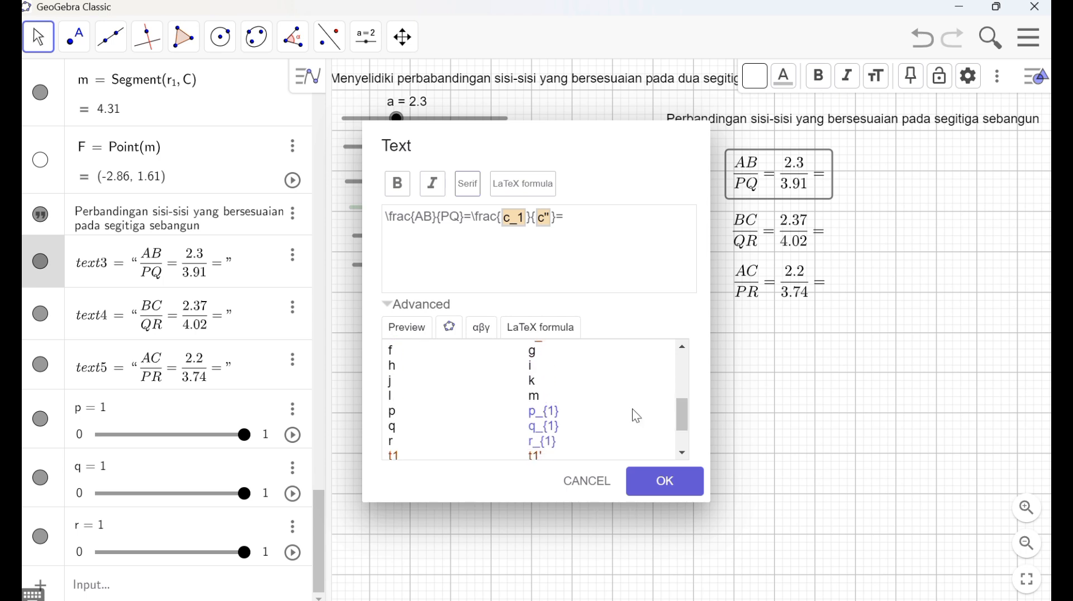
{"action": "left_click", "coordinate": [393, 411]}
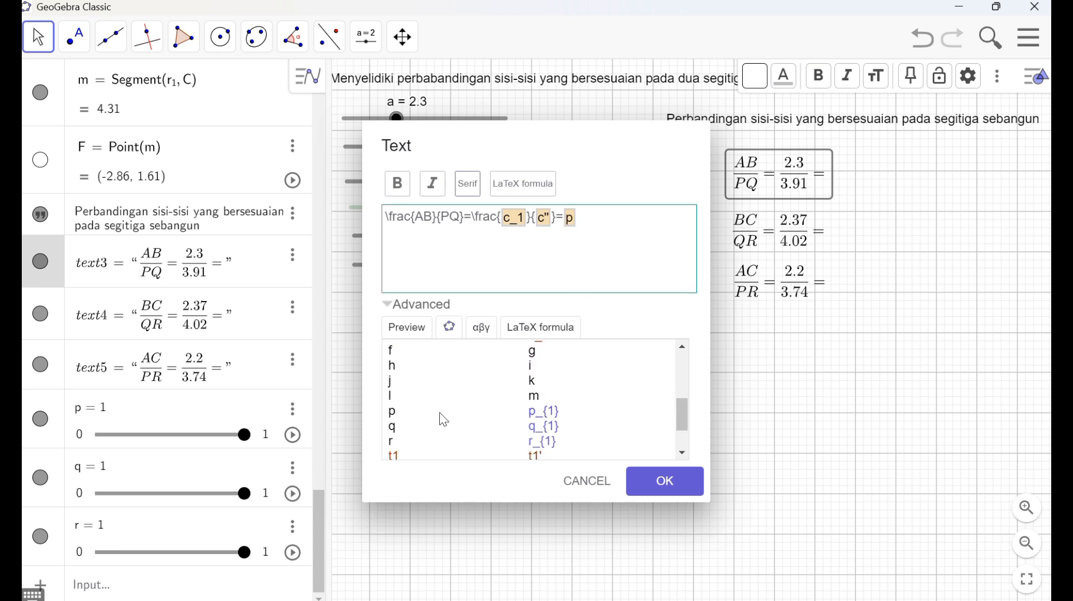
{"action": "left_click", "coordinate": [642, 479]}
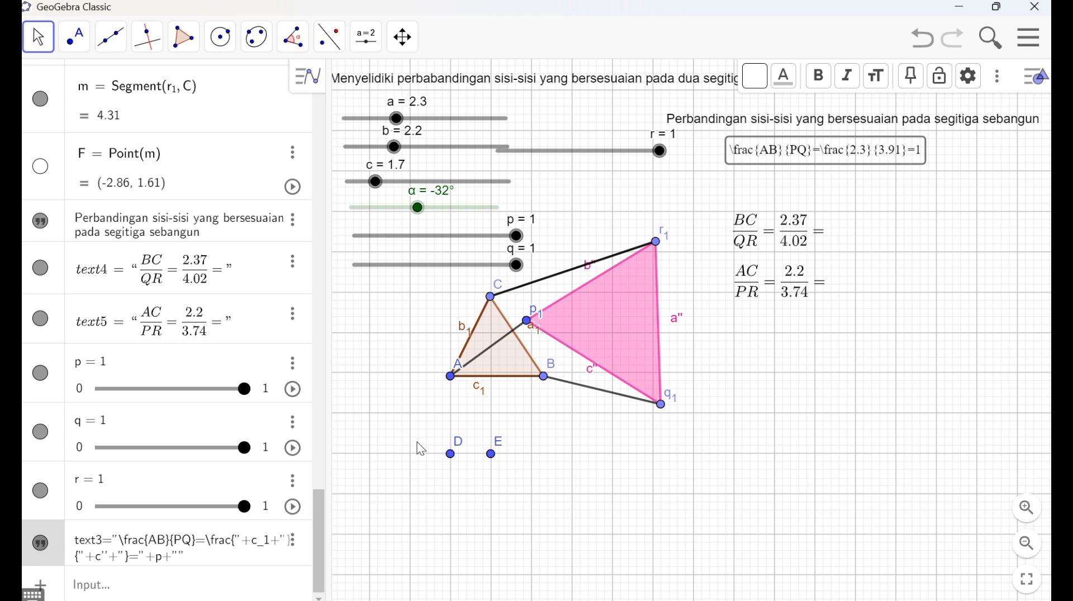
Insert the object q after the final equals sign of the BC/QR ratio text and apply the edit.
{"action": "double_click", "coordinate": [222, 285]}
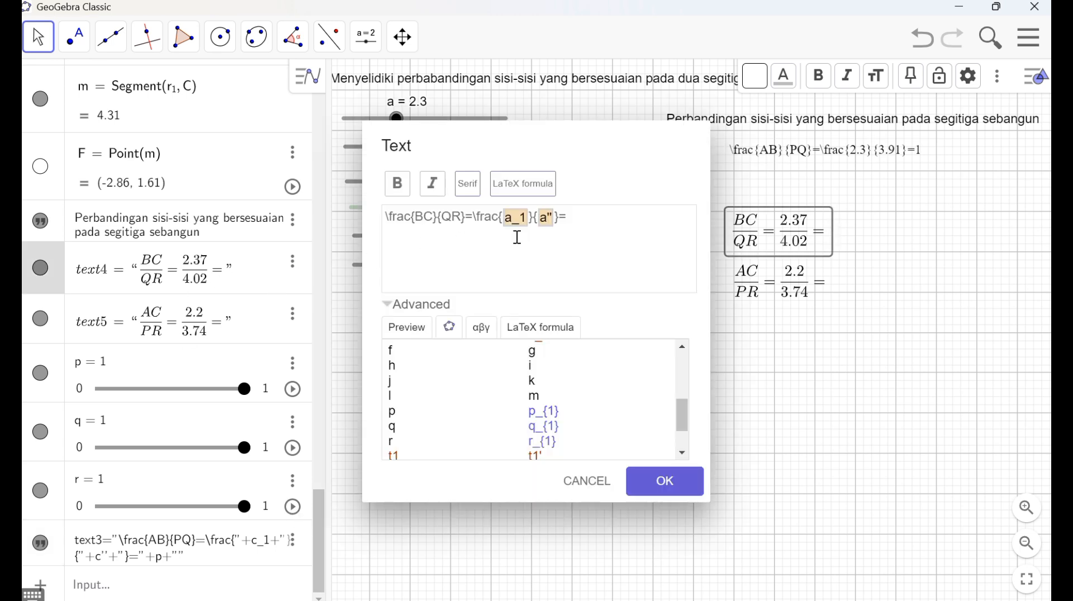
{"action": "left_click", "coordinate": [583, 224]}
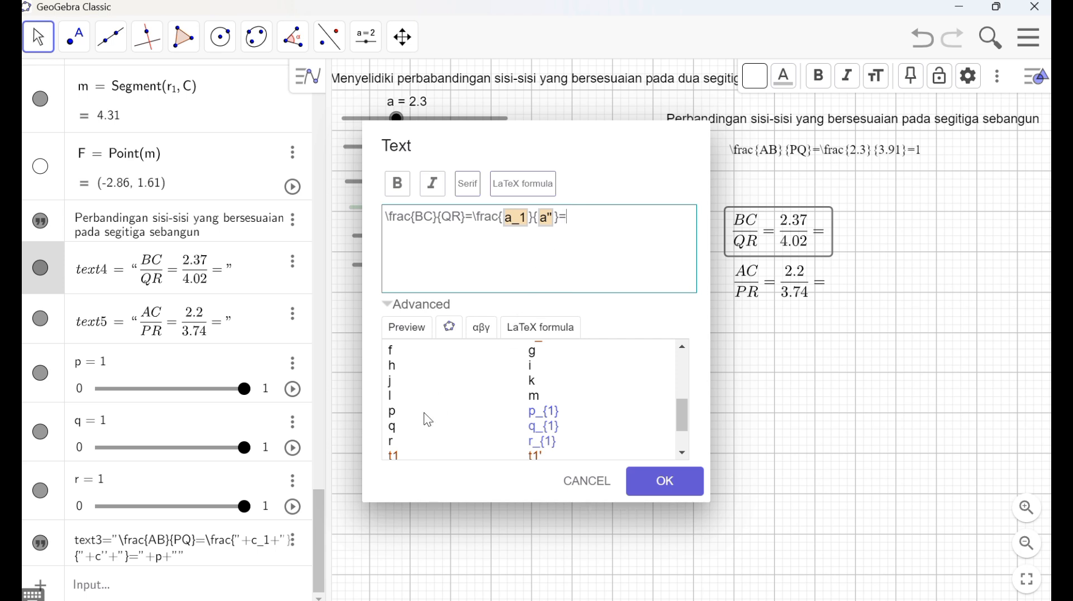
{"action": "left_click", "coordinate": [393, 426]}
{"action": "left_click", "coordinate": [677, 485]}
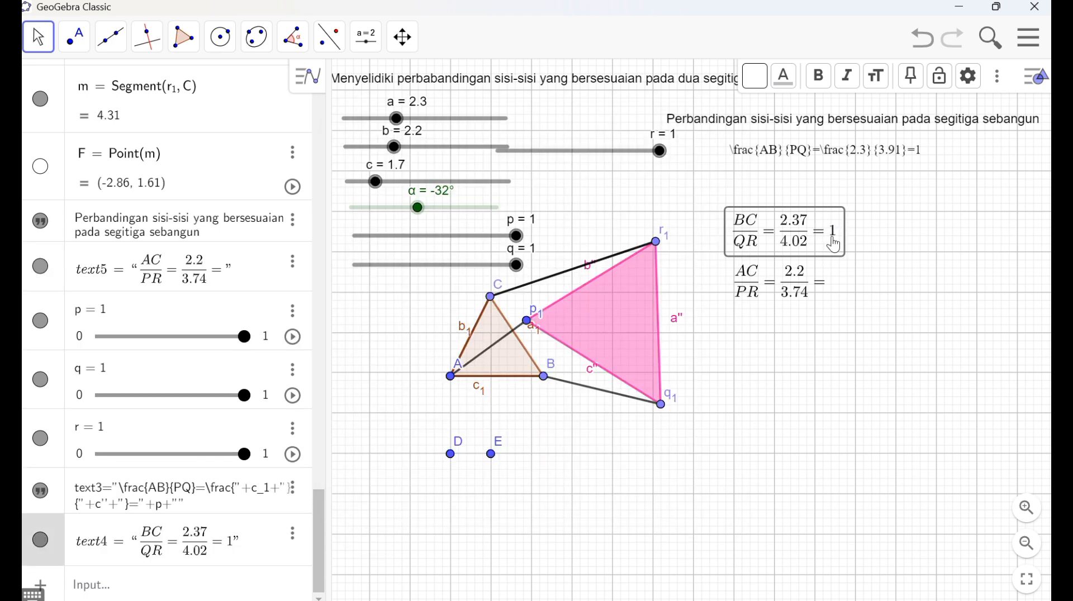
Insert the object r after the final equals sign of the AC/PR ratio text and apply the edit.
{"action": "left_click", "coordinate": [758, 286]}
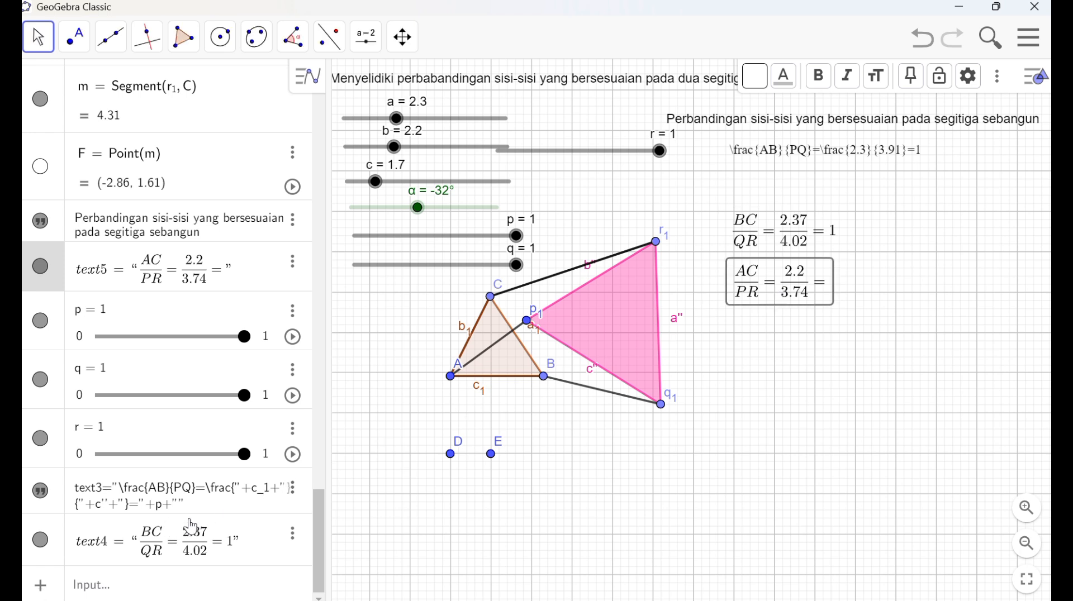
{"action": "double_click", "coordinate": [260, 277]}
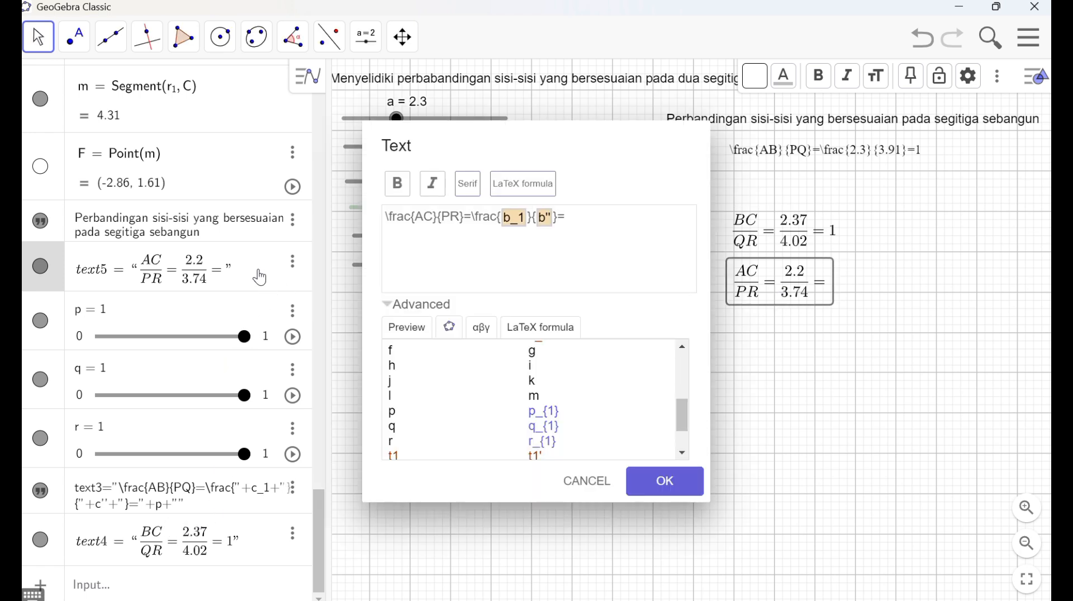
{"action": "left_click", "coordinate": [579, 221]}
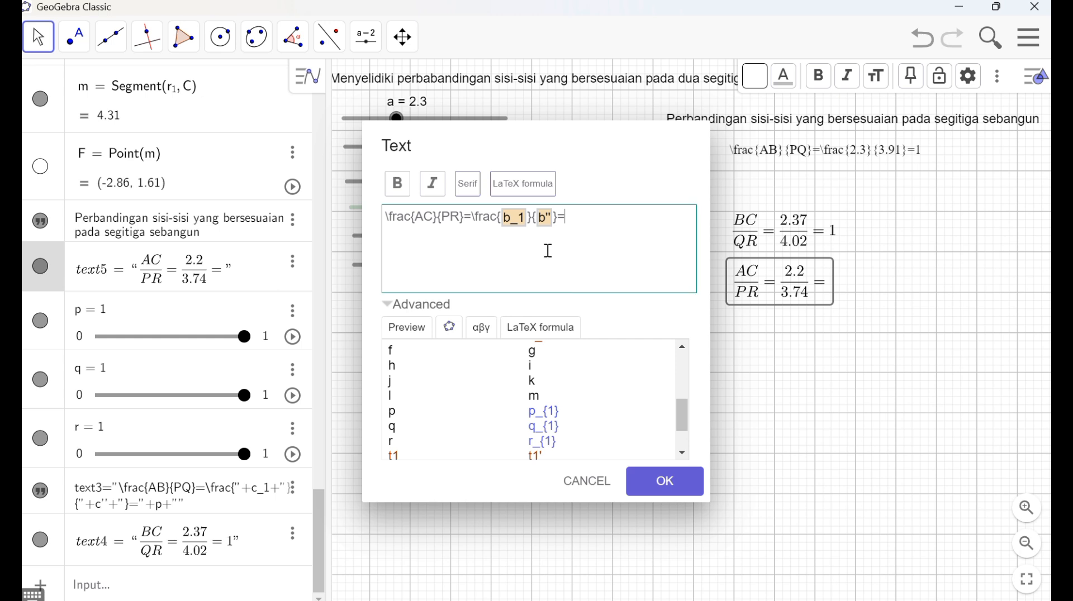
{"action": "left_click", "coordinate": [391, 441]}
{"action": "left_click", "coordinate": [642, 482]}
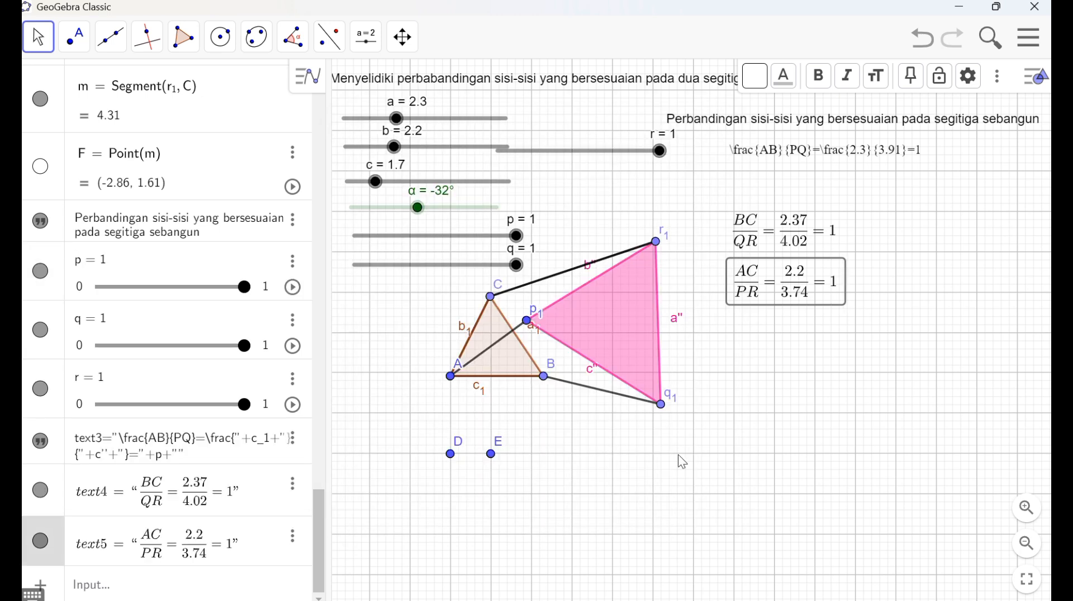
Move the BC/QR ratio text directly beneath the AB/PQ text and stack the AC/PR ratio text below it.
{"action": "left_click", "coordinate": [794, 232]}
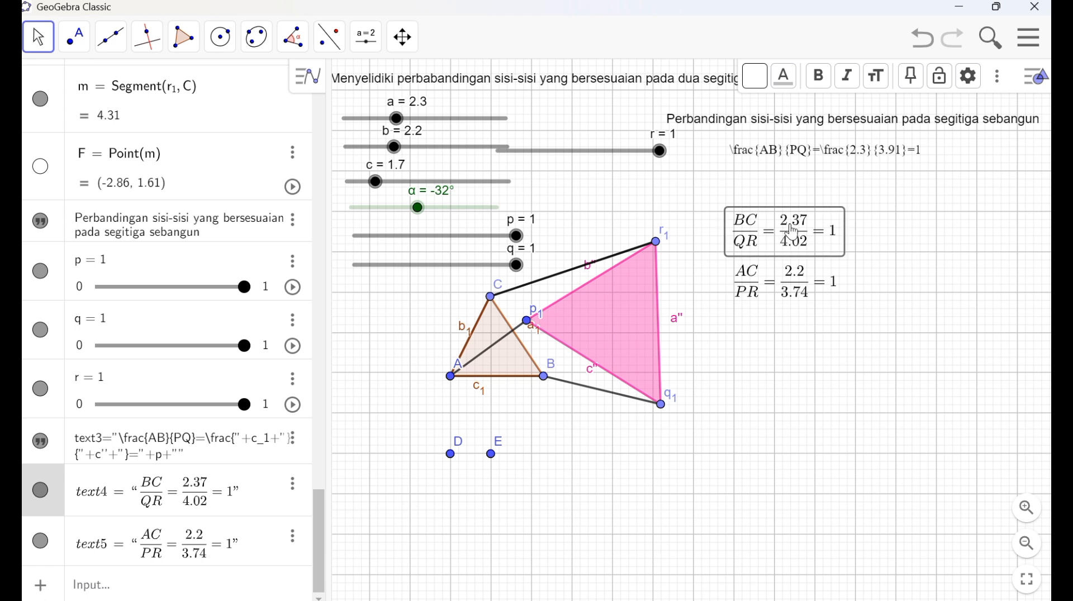
{"action": "left_click_drag", "start_coordinate": [793, 232], "coordinate": [865, 185]}
{"action": "left_click", "coordinate": [797, 291]}
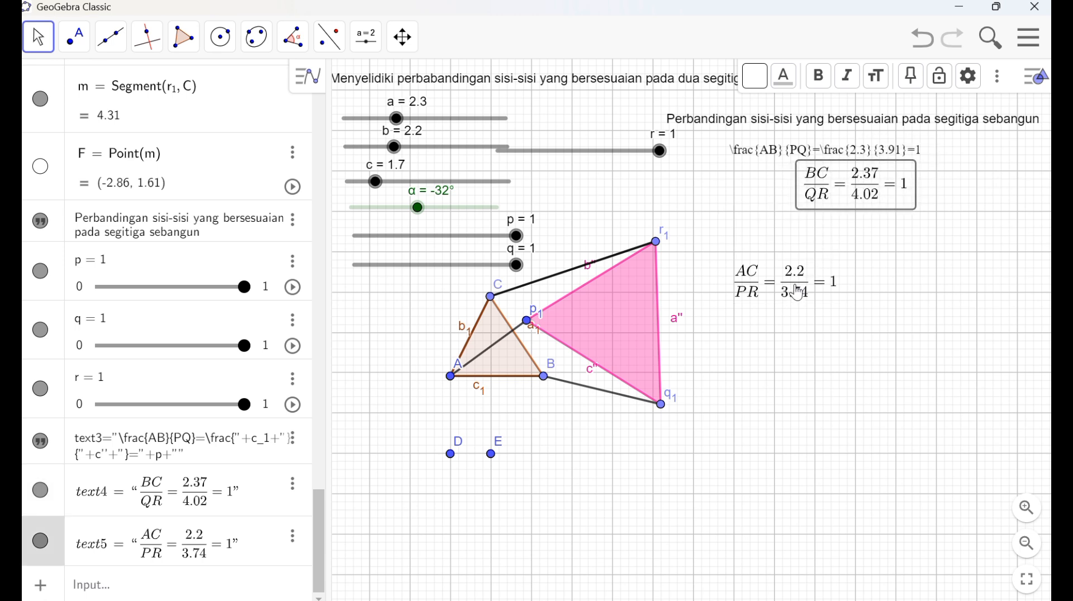
{"action": "double_click", "coordinate": [798, 291]}
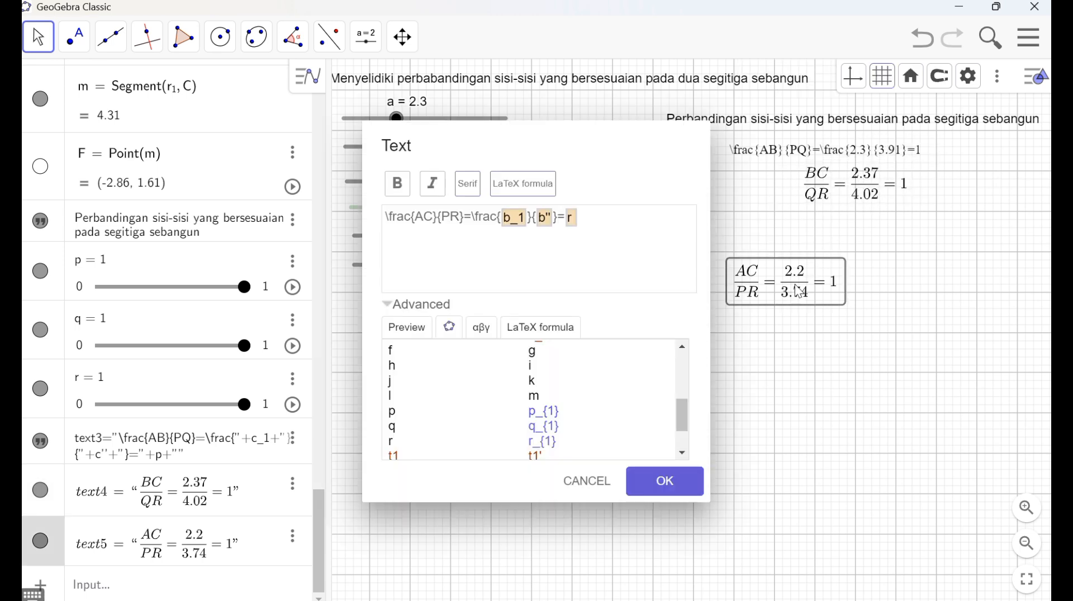
{"action": "left_click", "coordinate": [659, 494]}
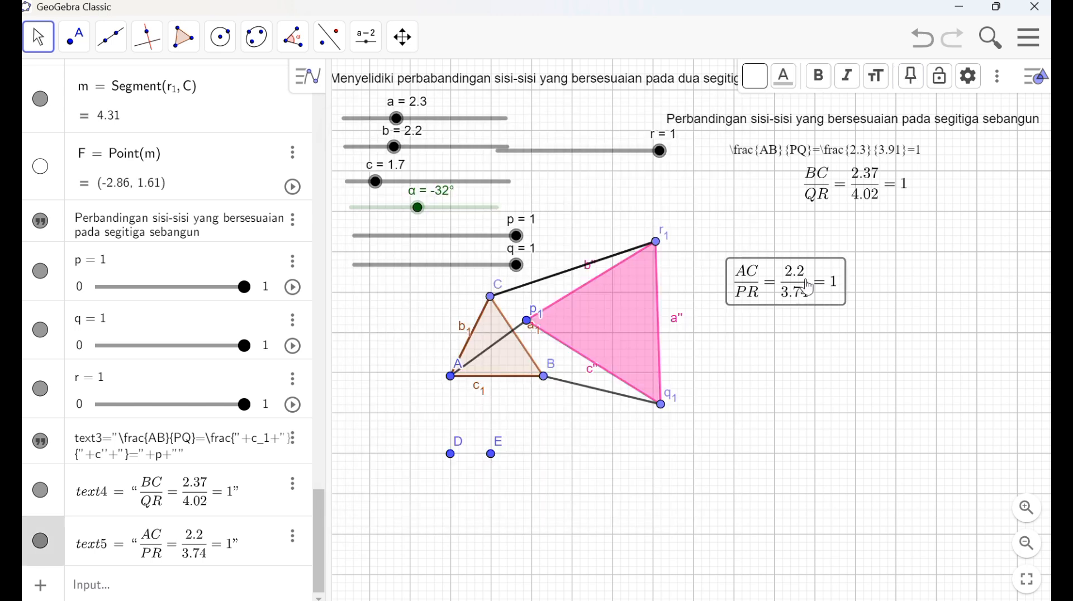
{"action": "left_click_drag", "start_coordinate": [809, 288], "coordinate": [881, 248]}
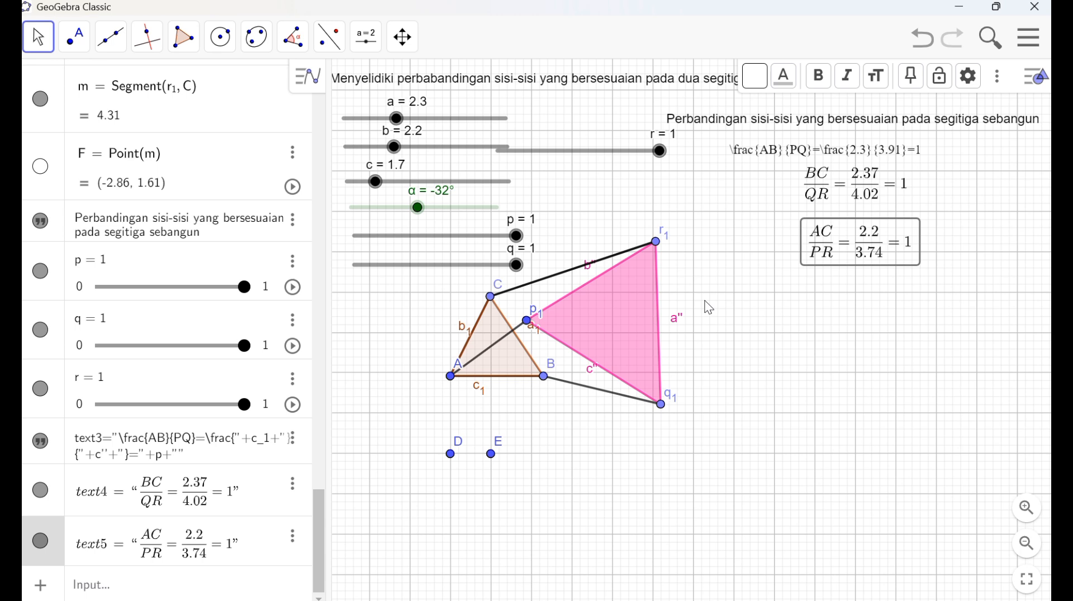